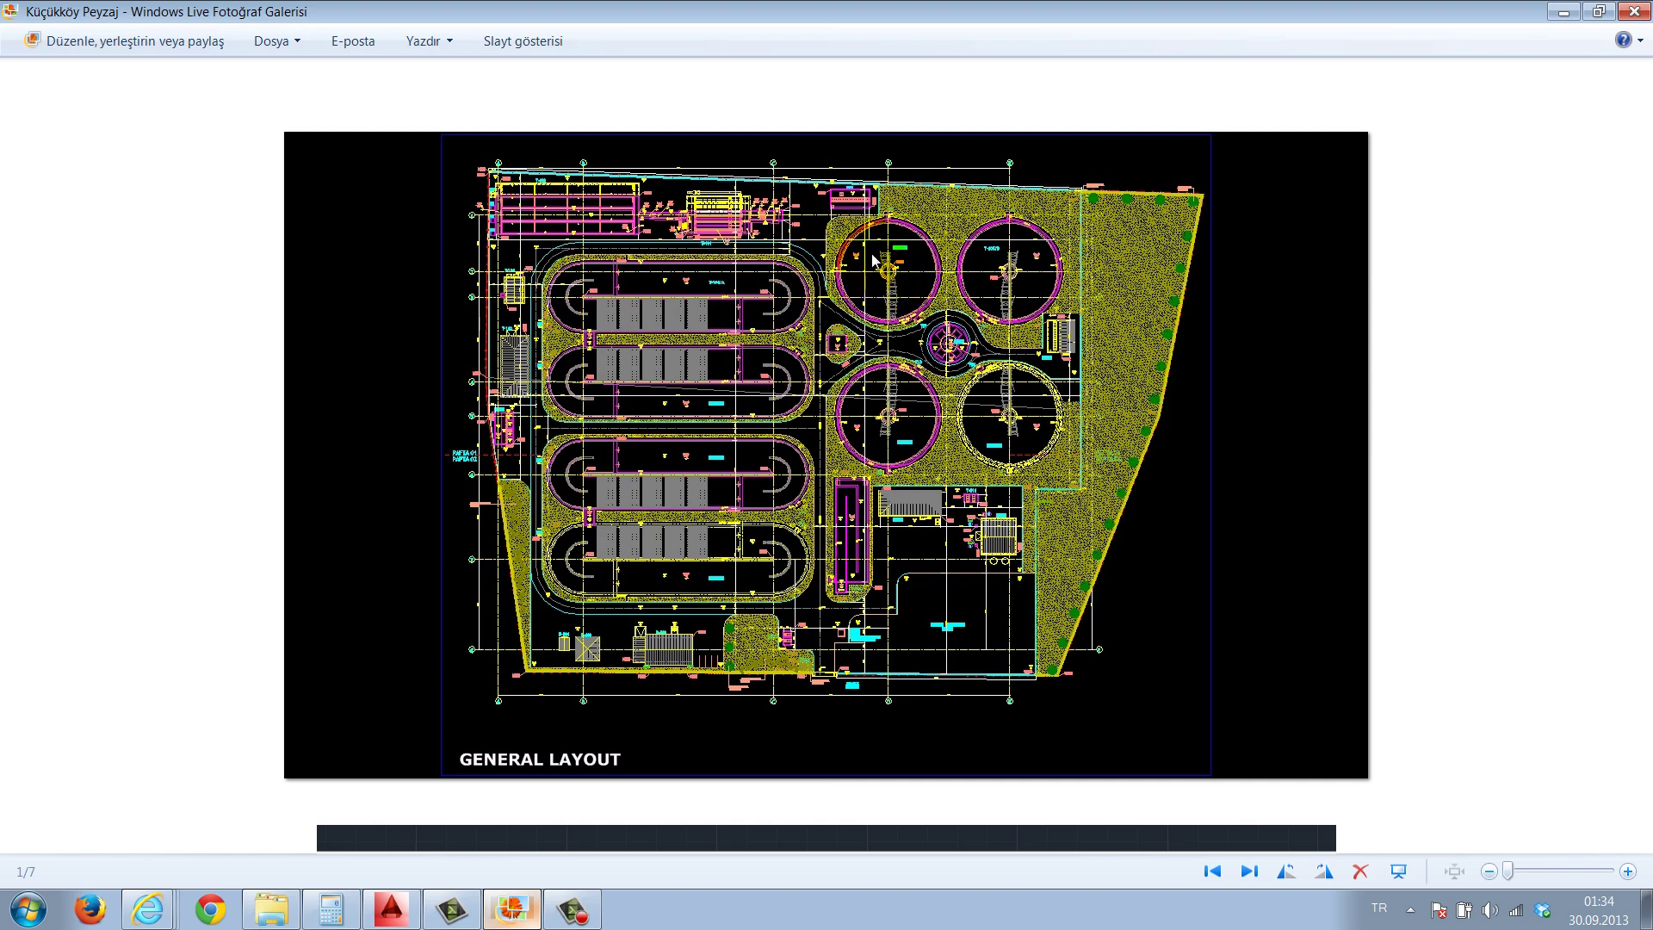
Leave the general layout image in Photo Gallery and start the CIRCLE command in AutoCAD
left_click(1563, 12)
type("c")
key("Return")
Draw a radius-600 circle right of the slots, then erase it as too large
left_click(870, 316)
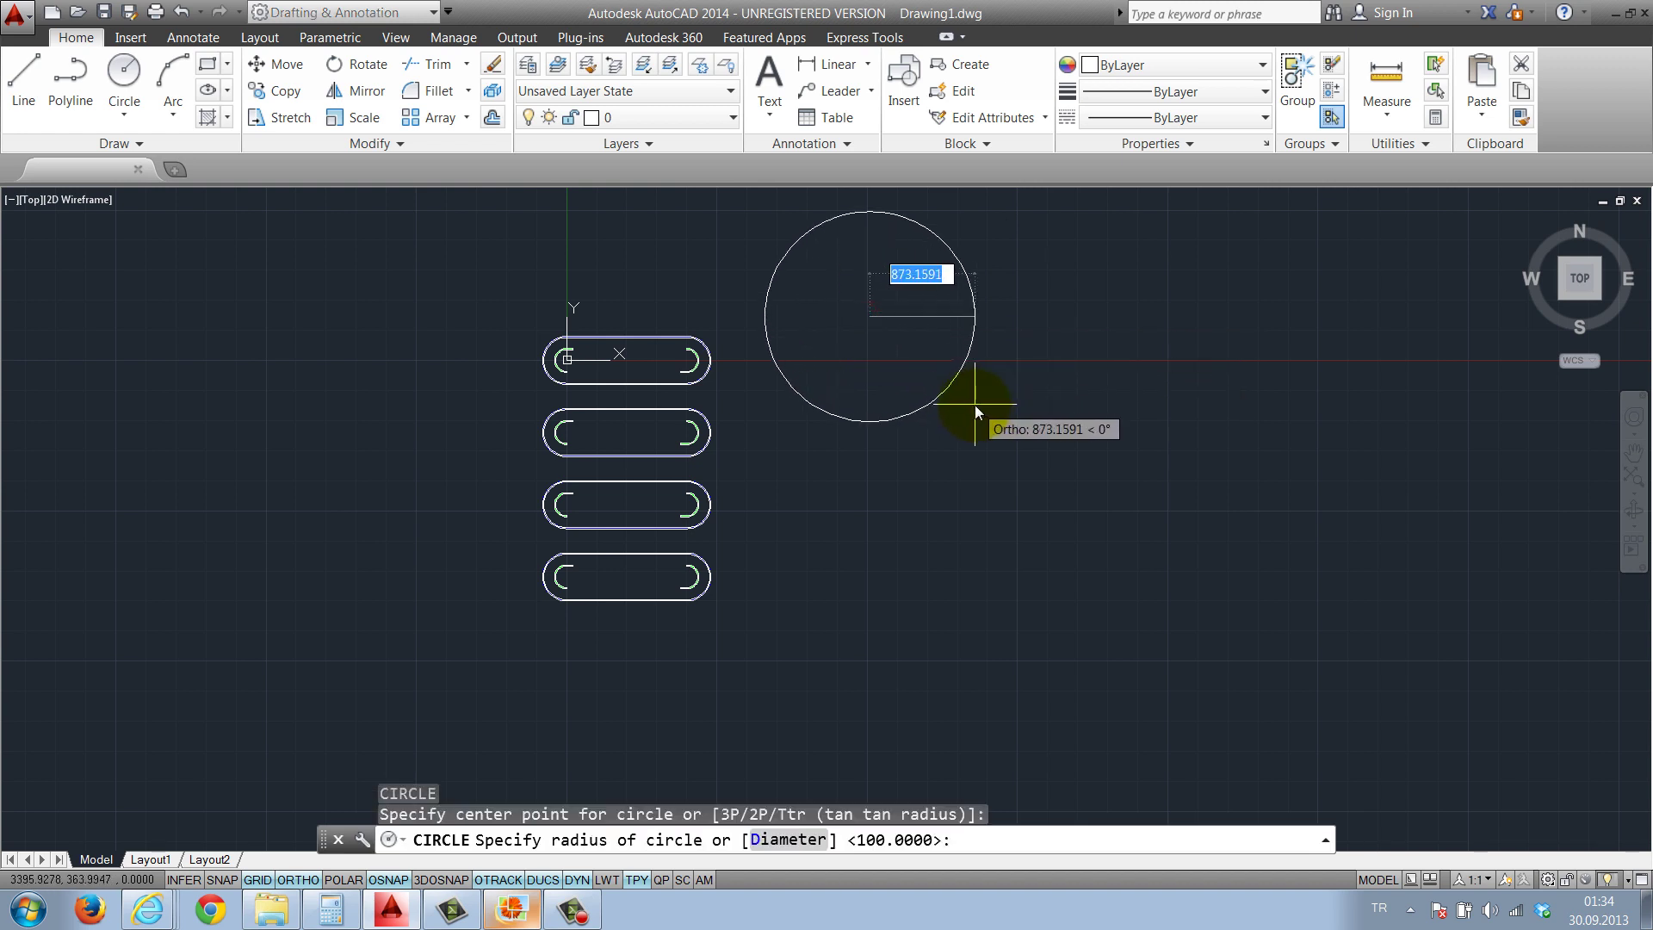
type("600")
key("Return")
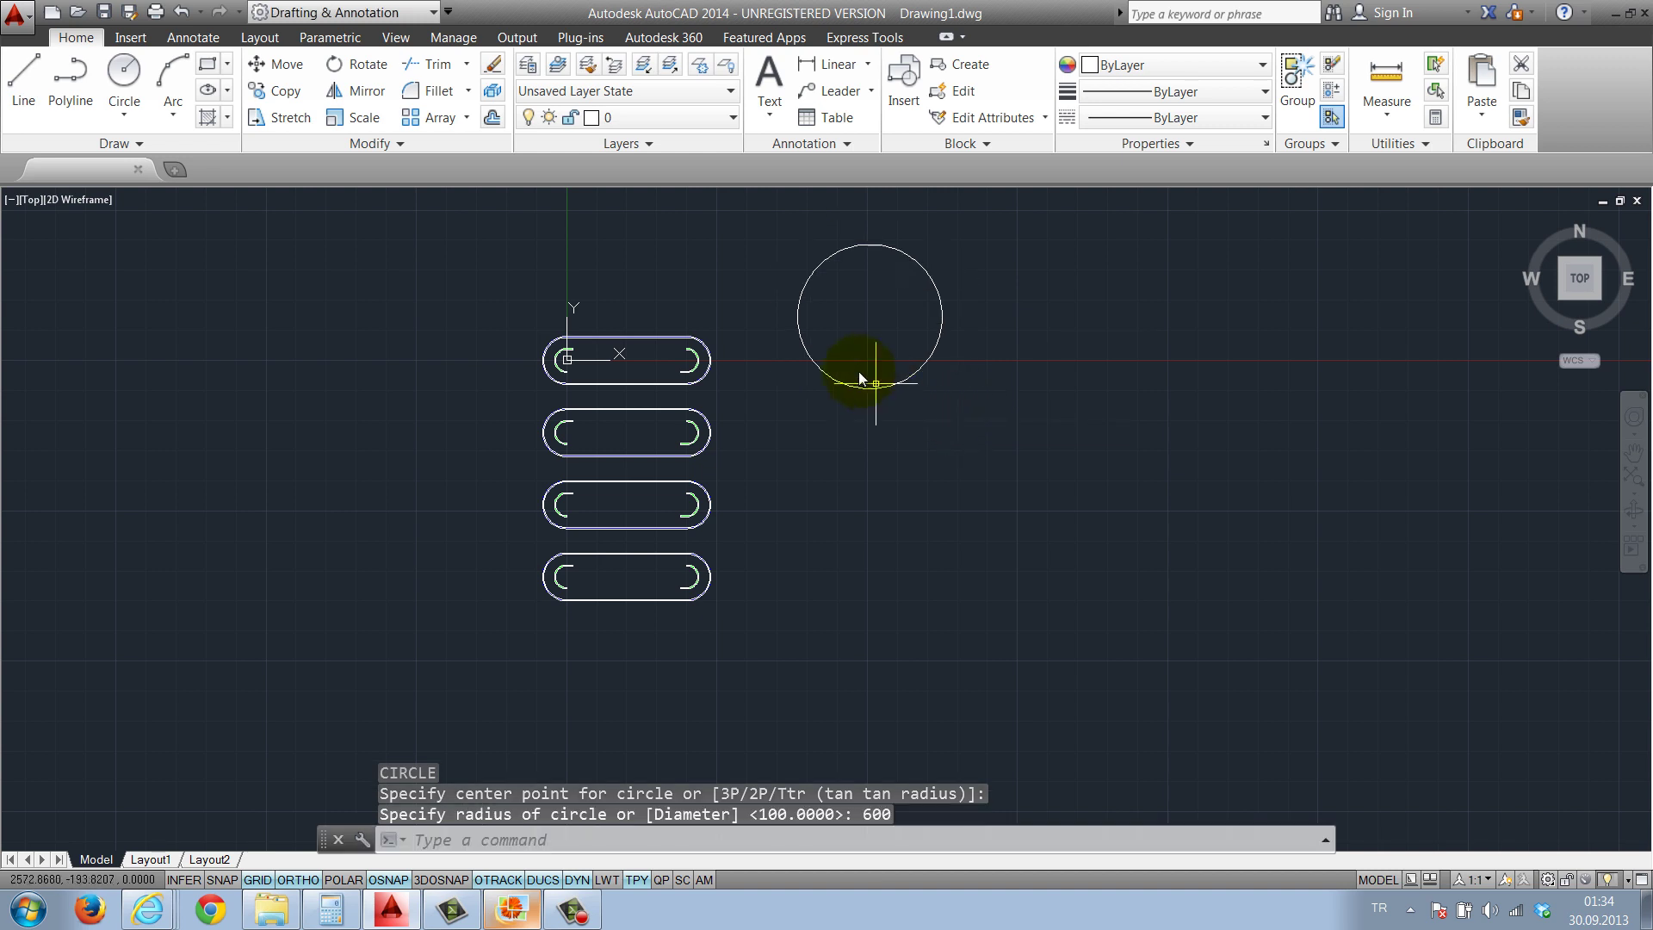
left_click(935, 405)
left_click(866, 353)
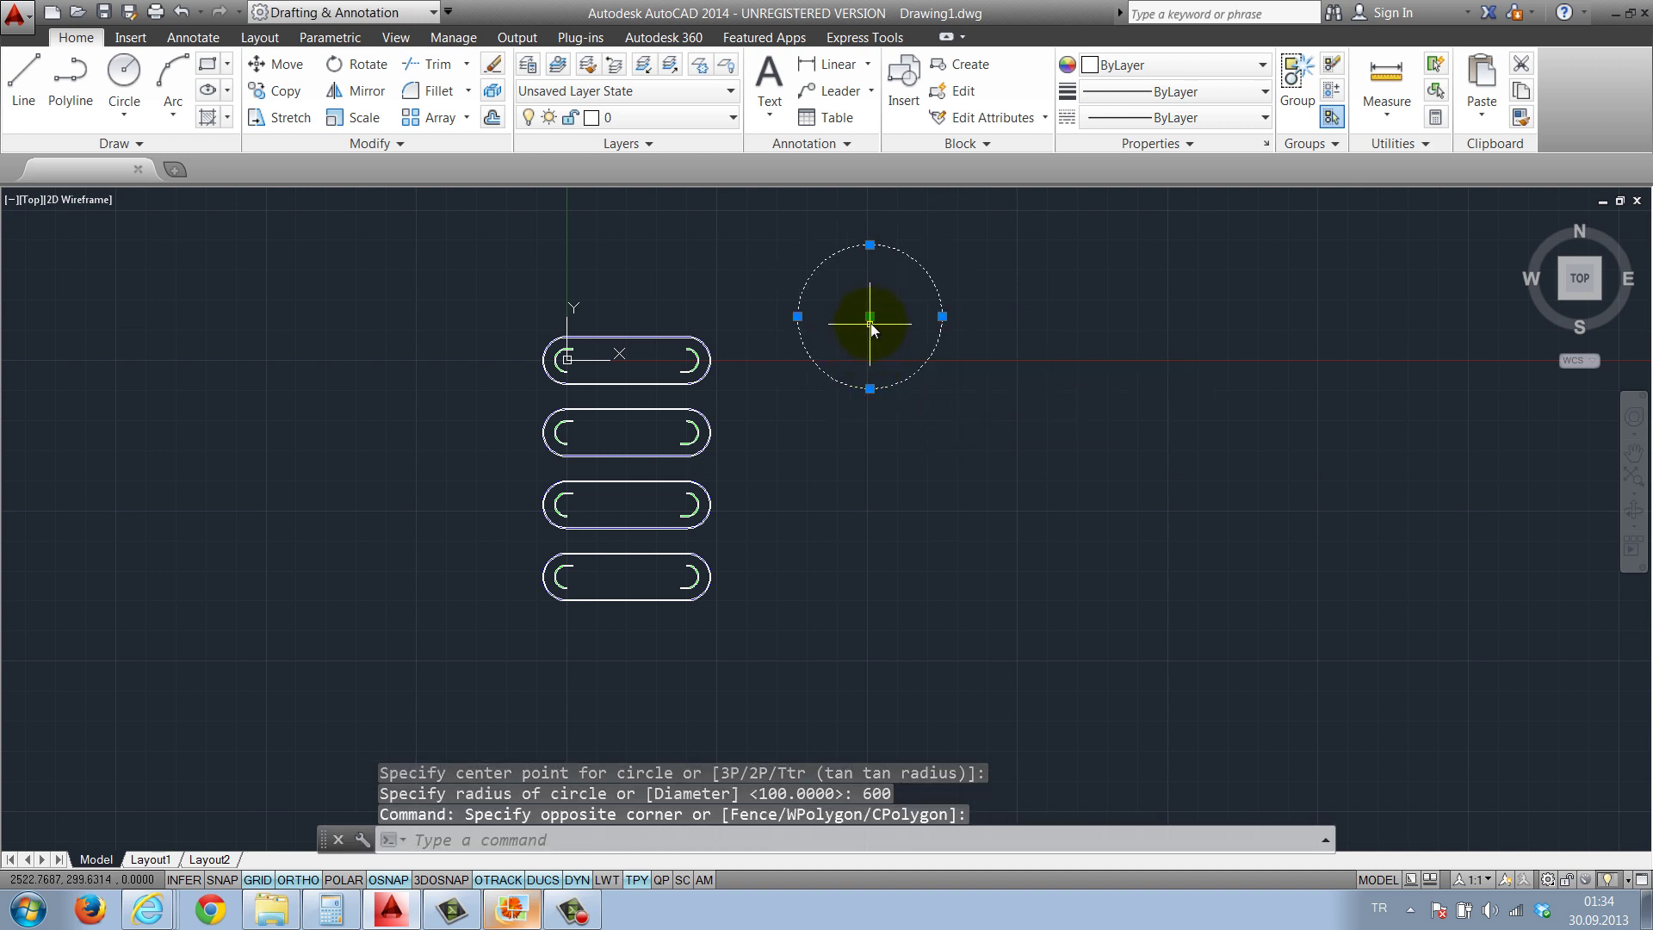
type("e")
key("Return")
Draw a replacement circle of radius 400 beside the four slots
type("c")
key("Return")
left_click(855, 336)
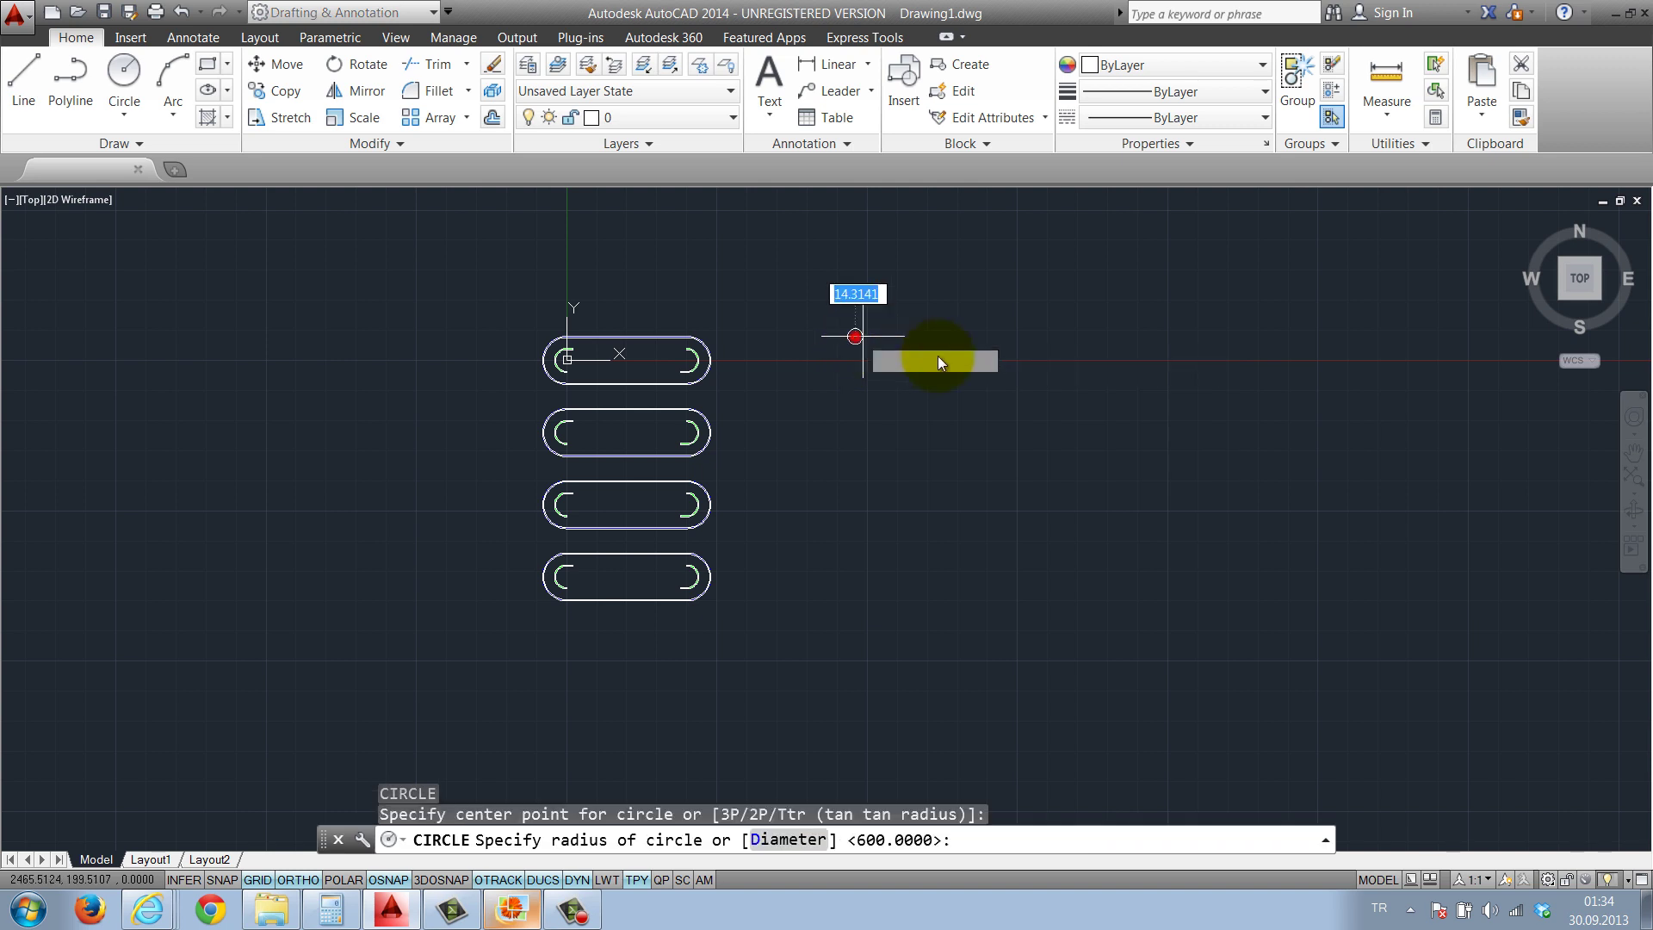
type("400")
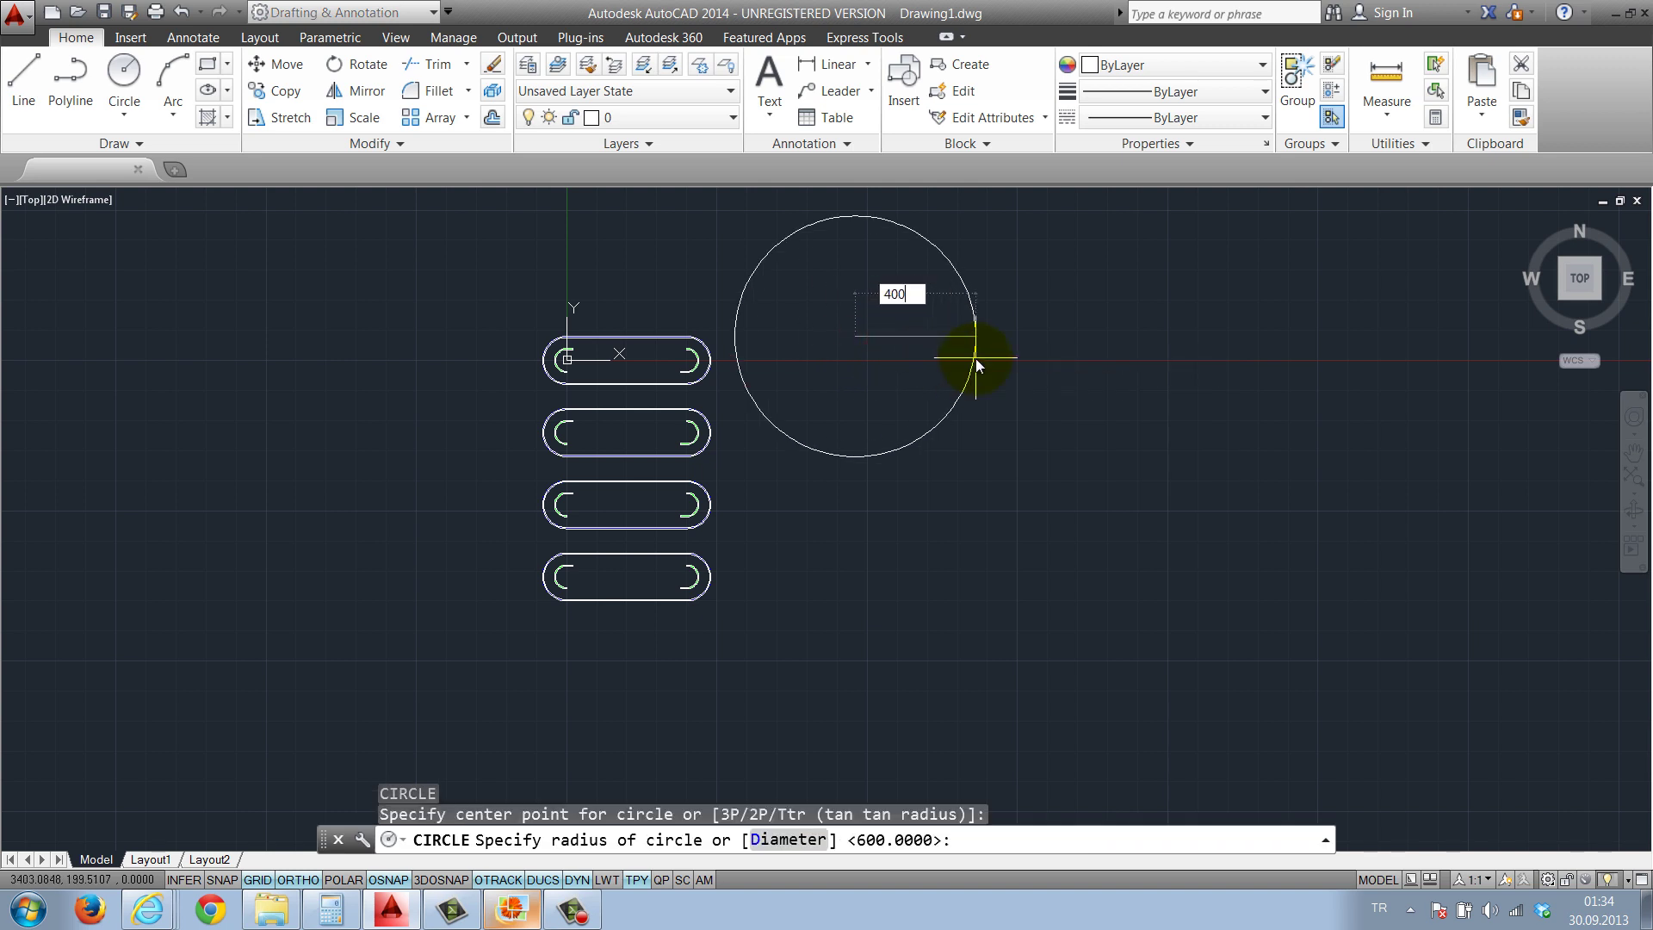
key("Return")
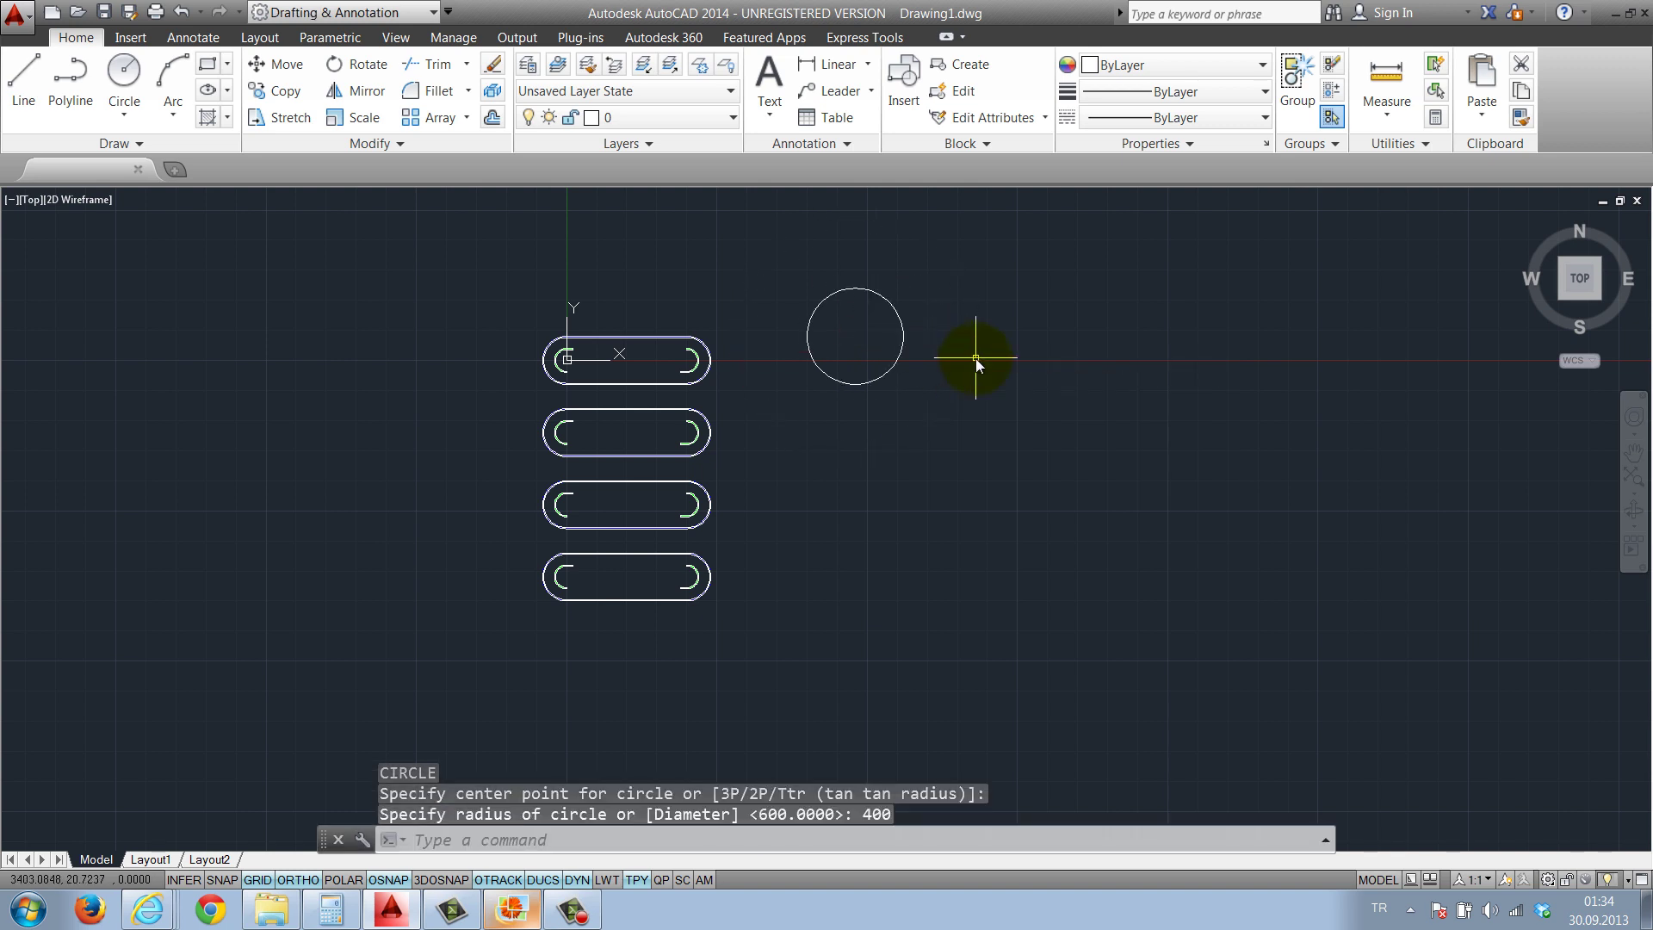
scroll(831, 400, "up", 2)
scroll(831, 400, "up", 2)
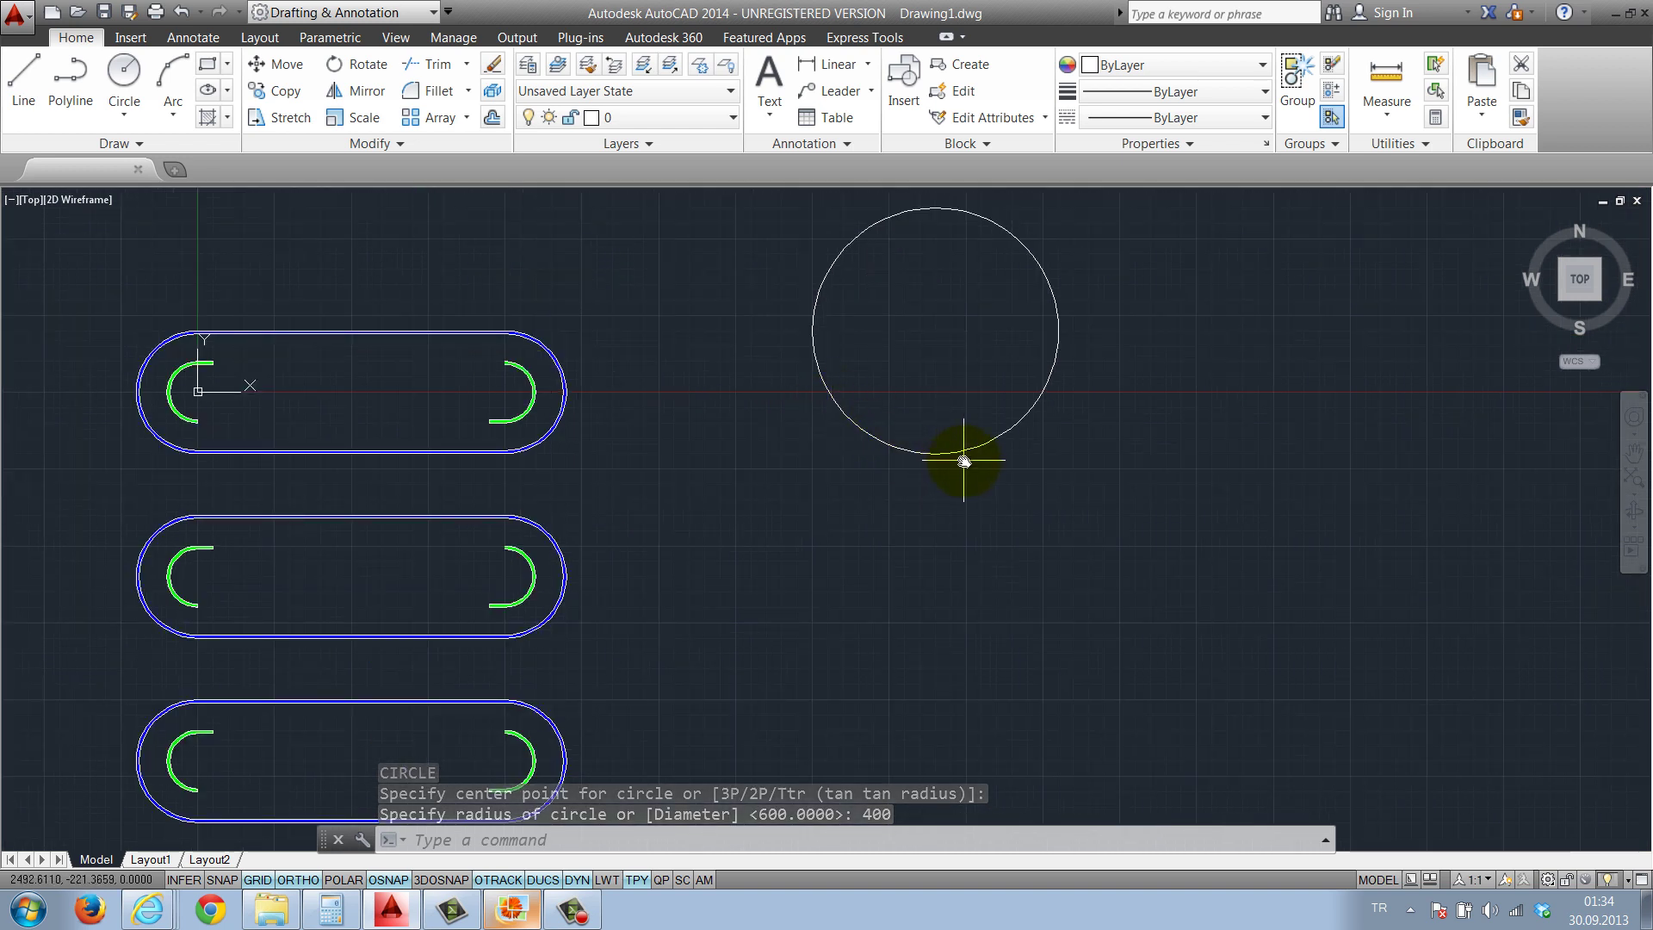
Select the radius-400 circle and begin moving it from its centre
left_click_drag(988, 465, 934, 434)
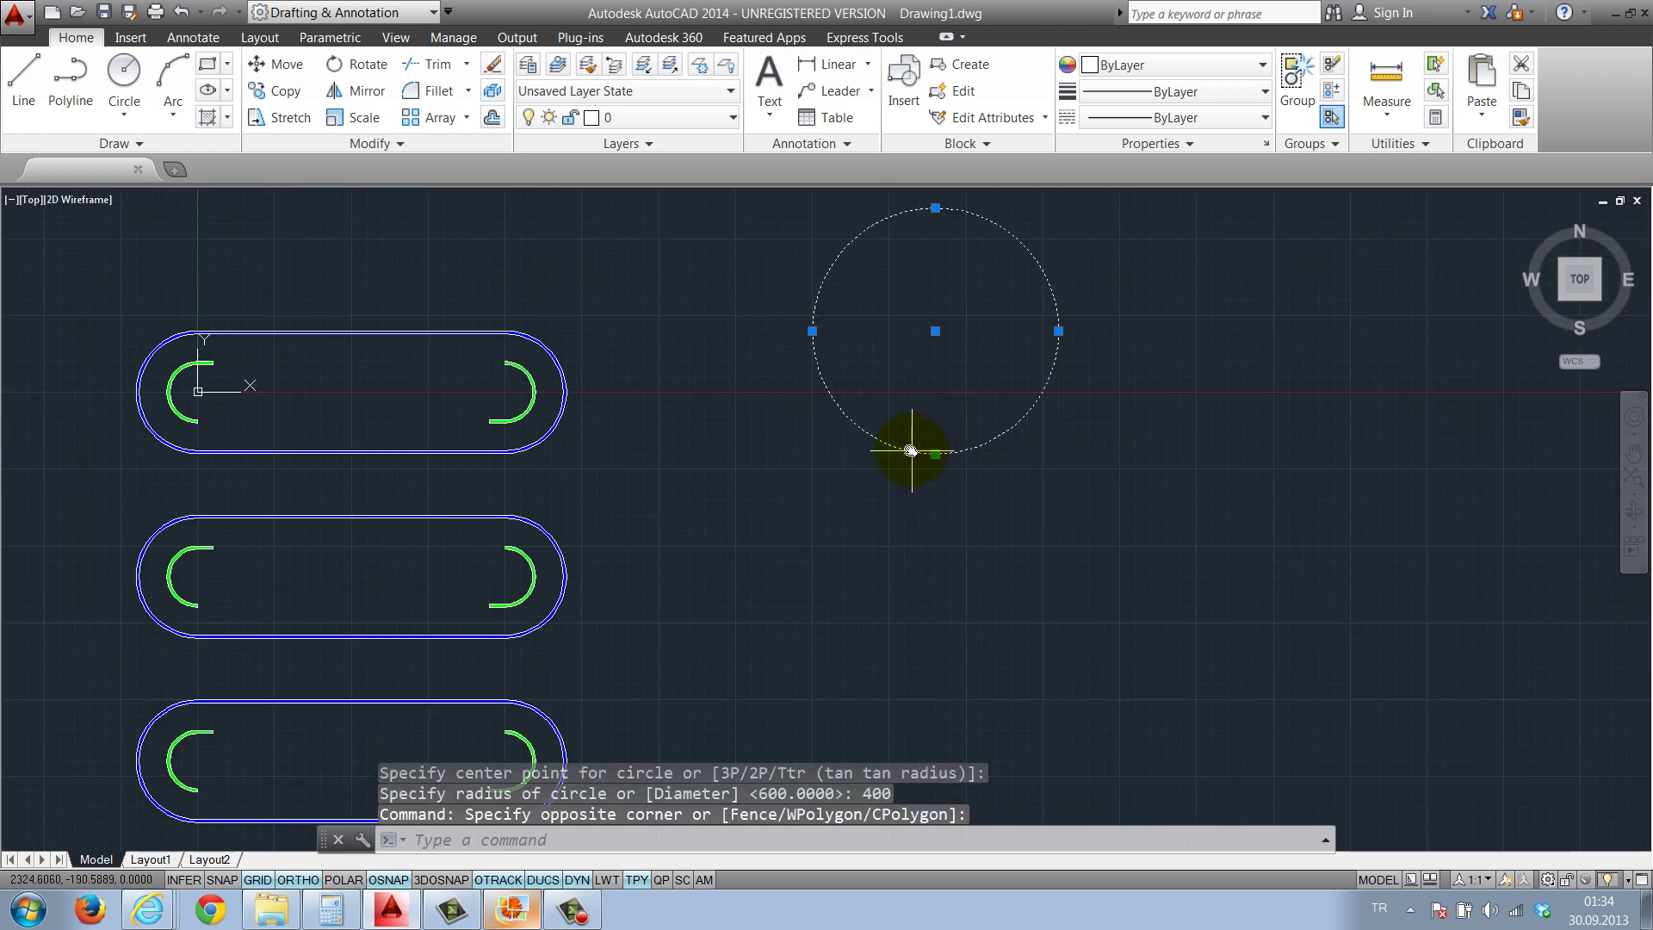
type("m")
key("Return")
left_click(935, 330)
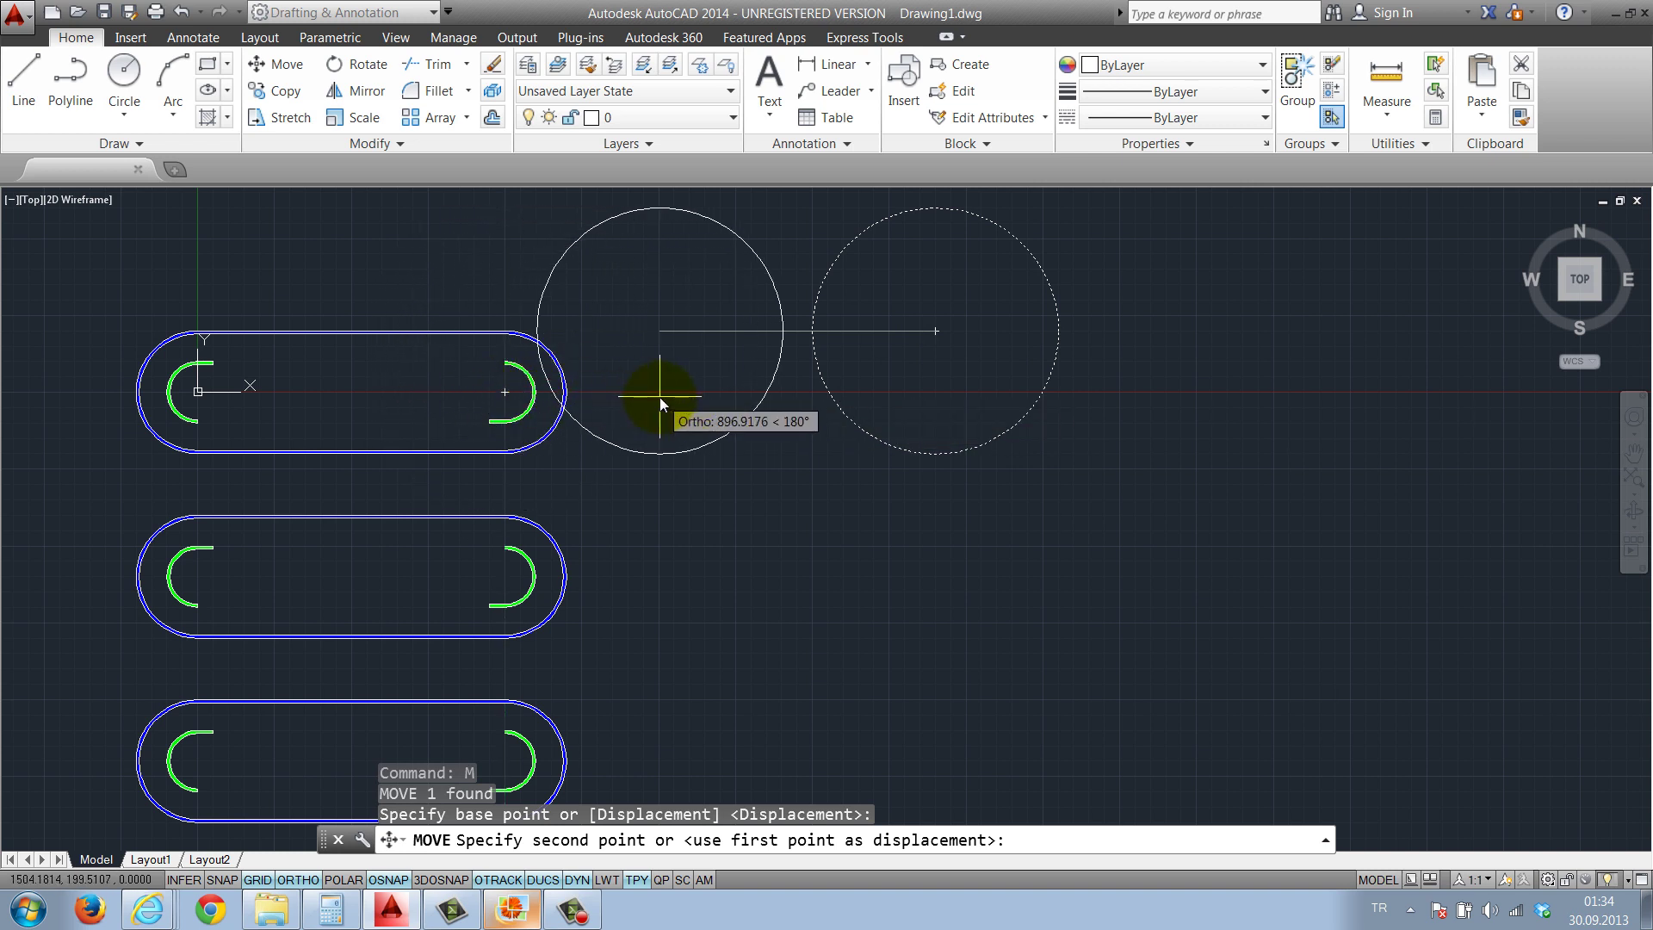
Move the radius-400 circle 700 units left
key("F8")
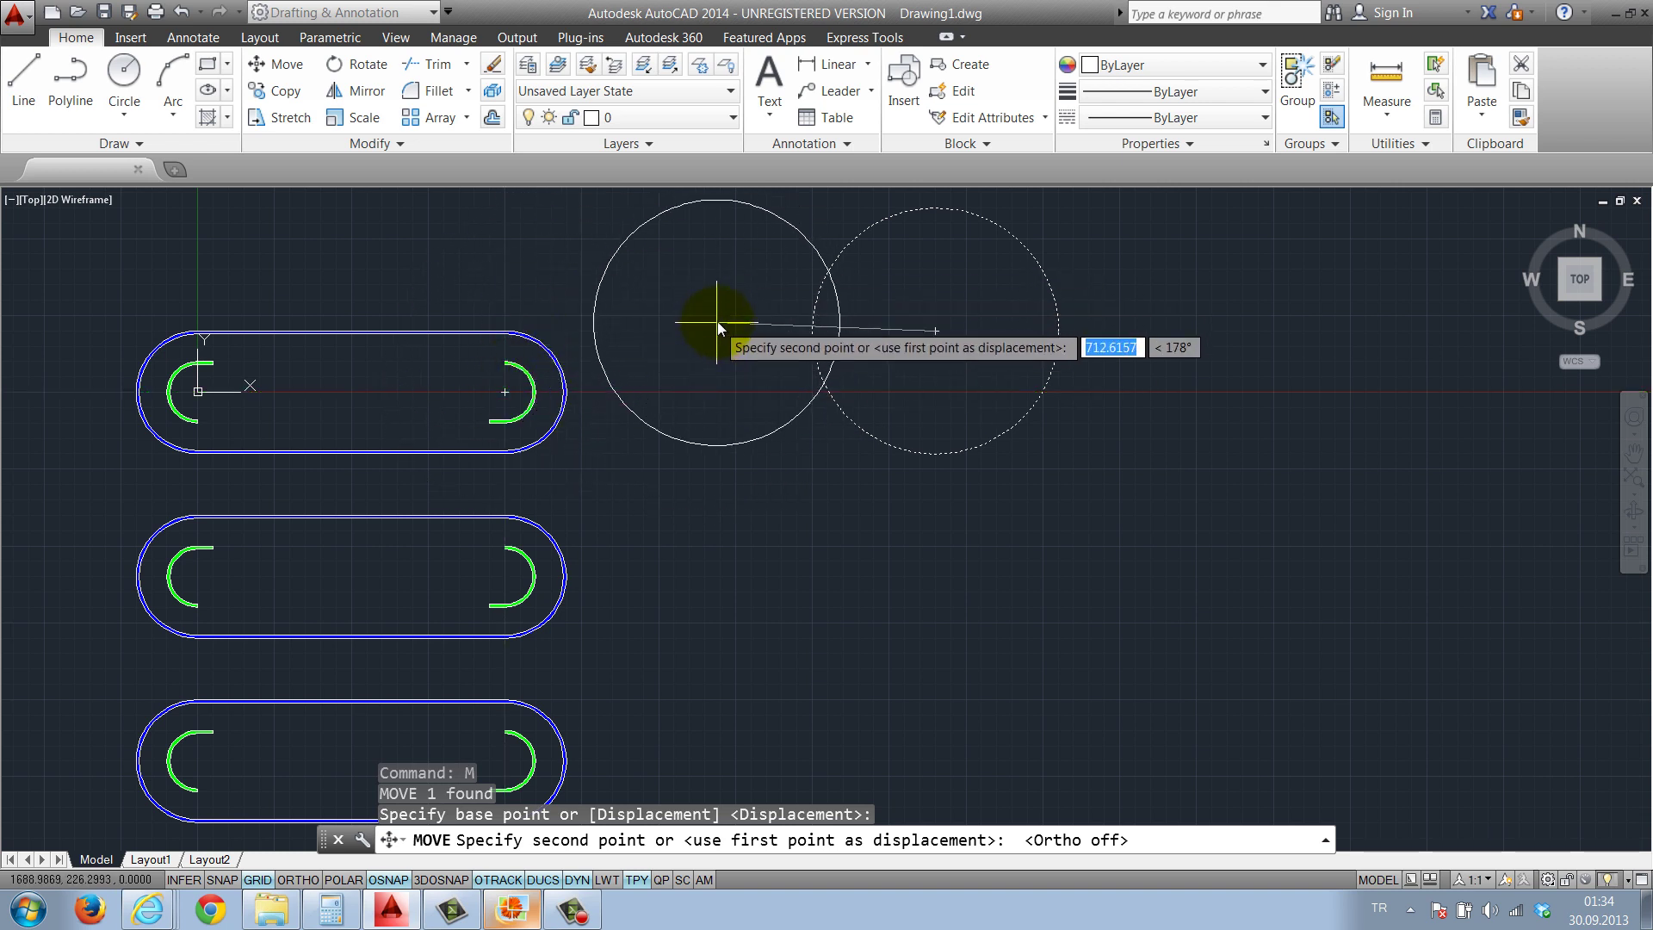
key("Escape")
key("Escape")
left_click(1010, 521)
left_click(923, 419)
key("Return")
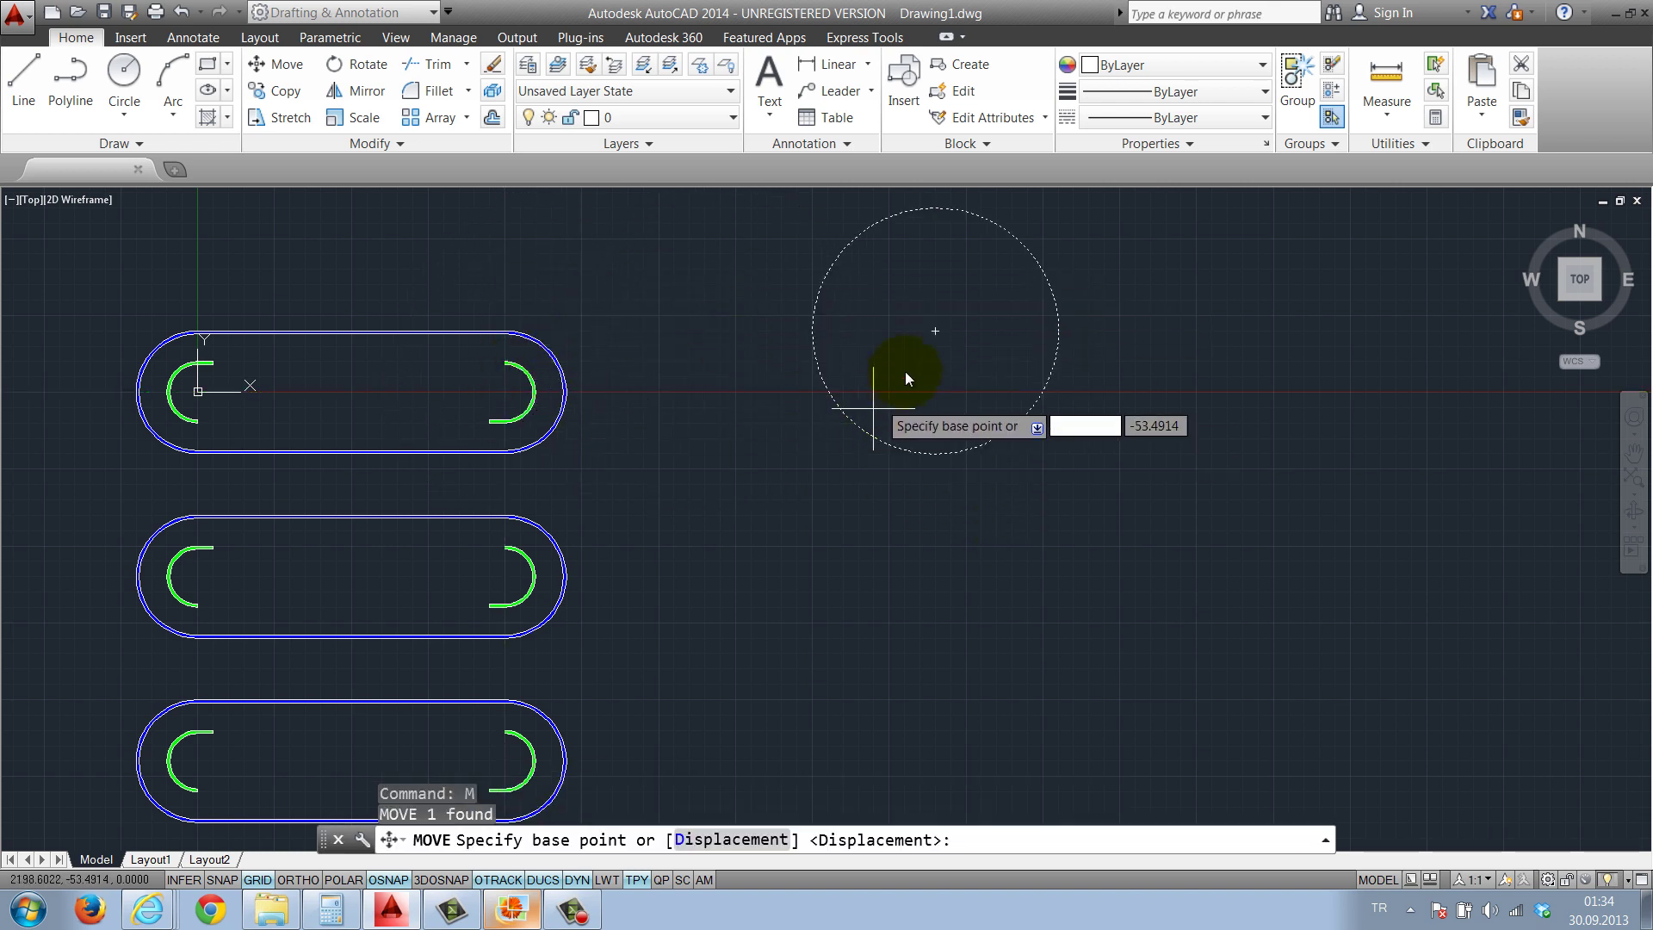
left_click(935, 330)
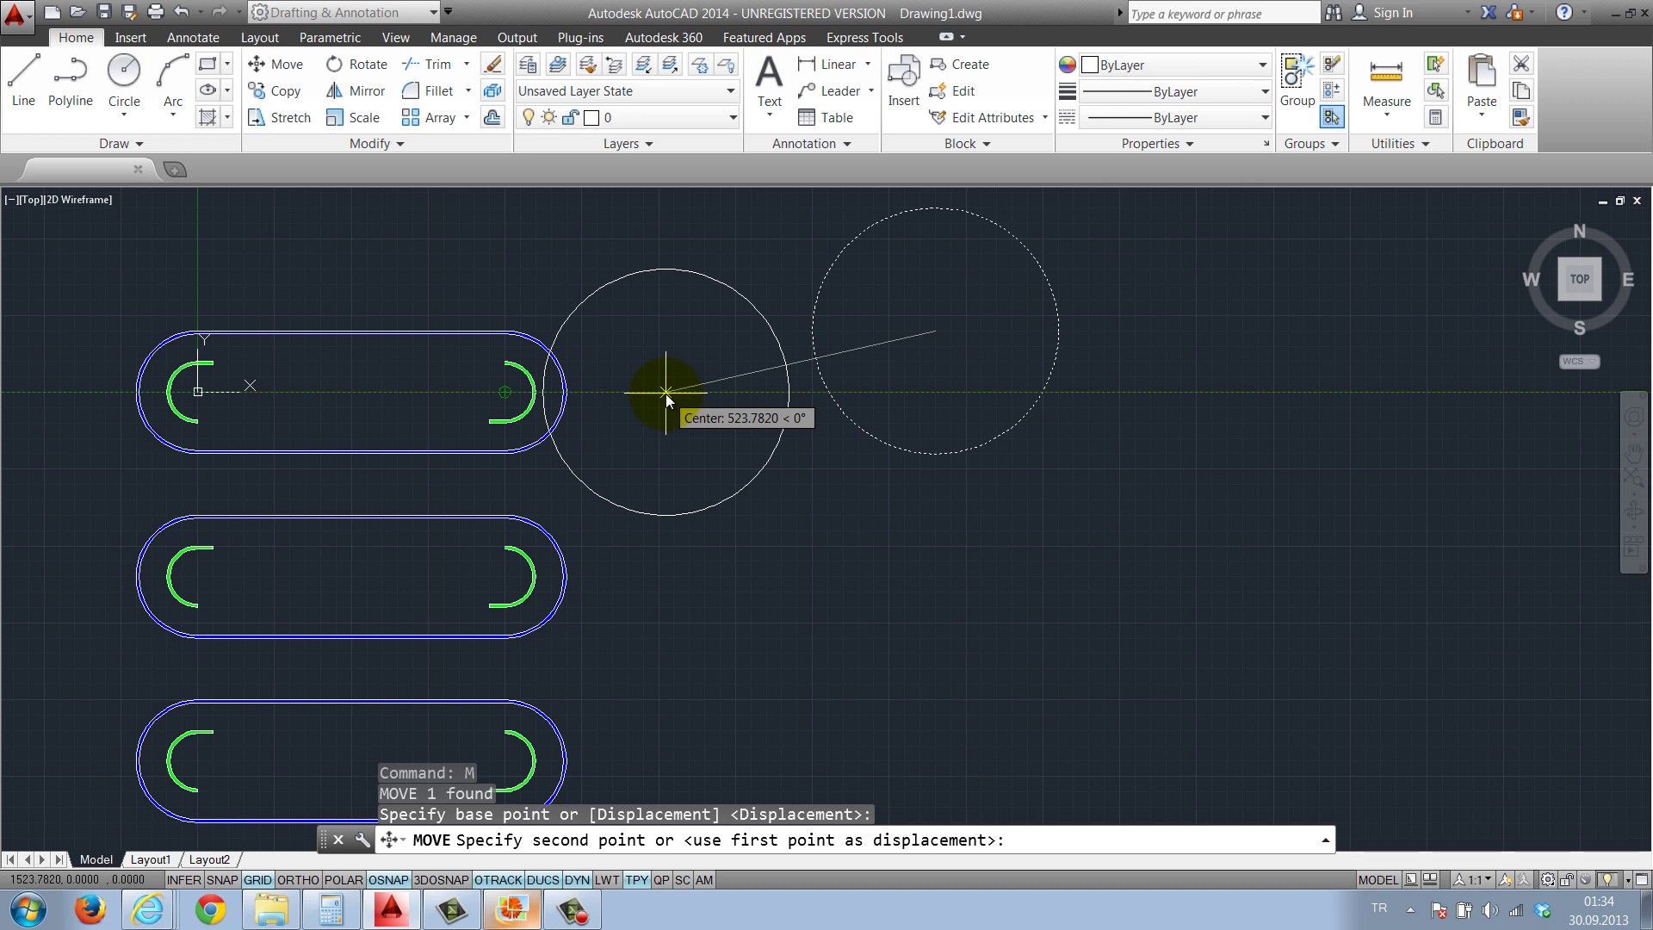
type("700")
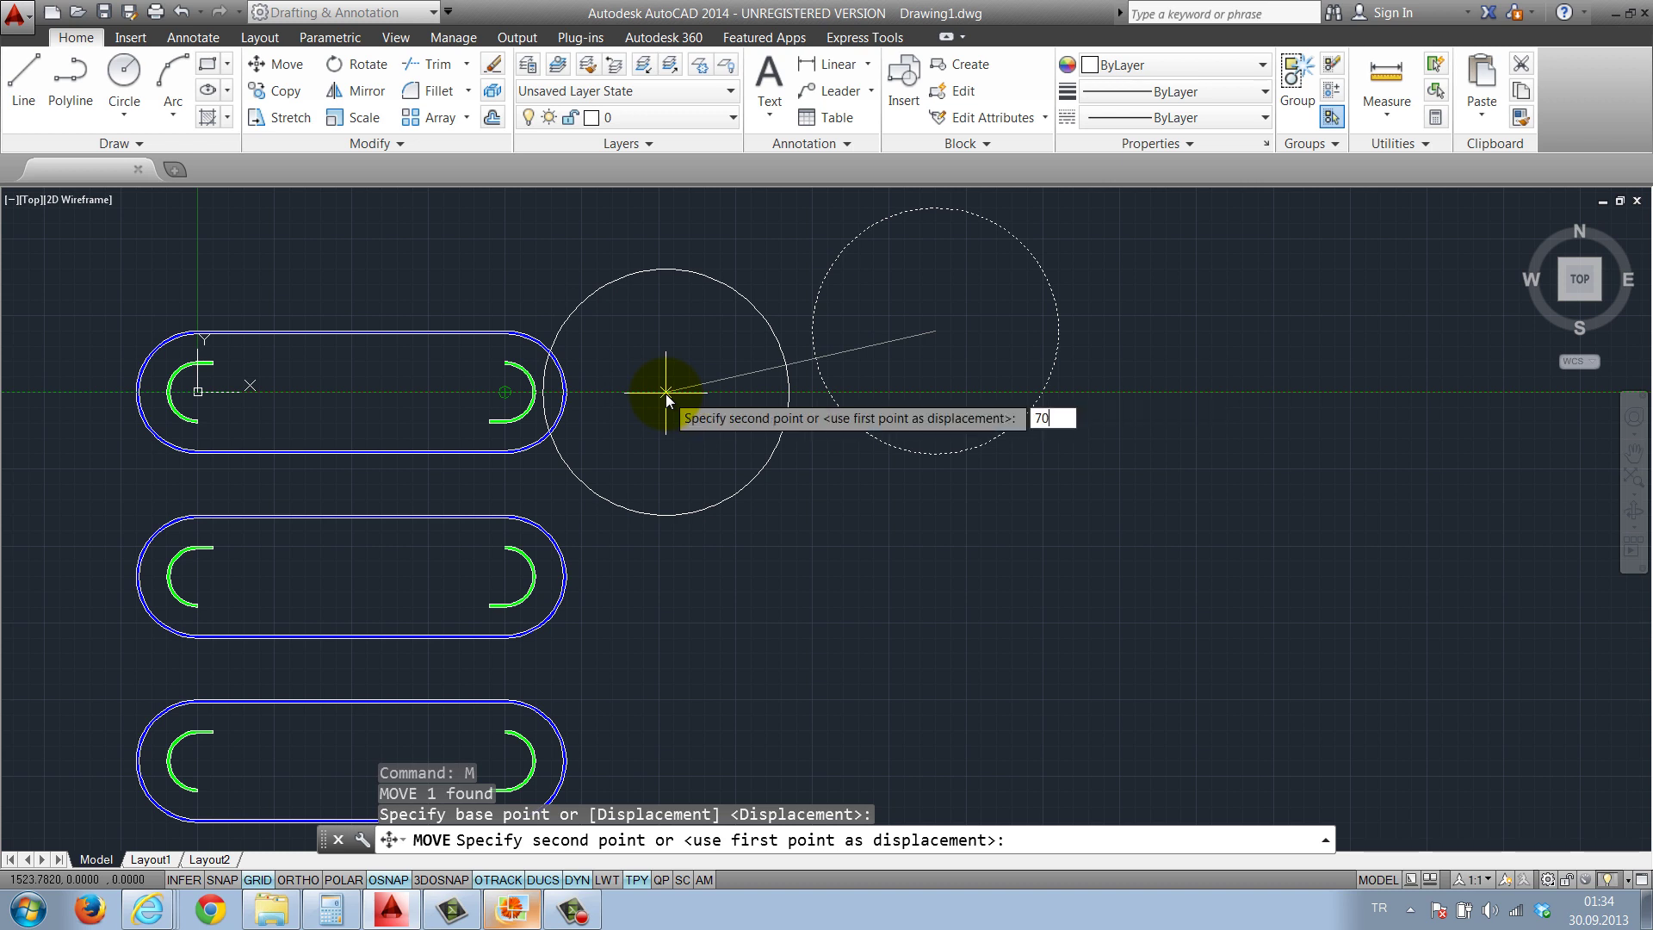
key("Return")
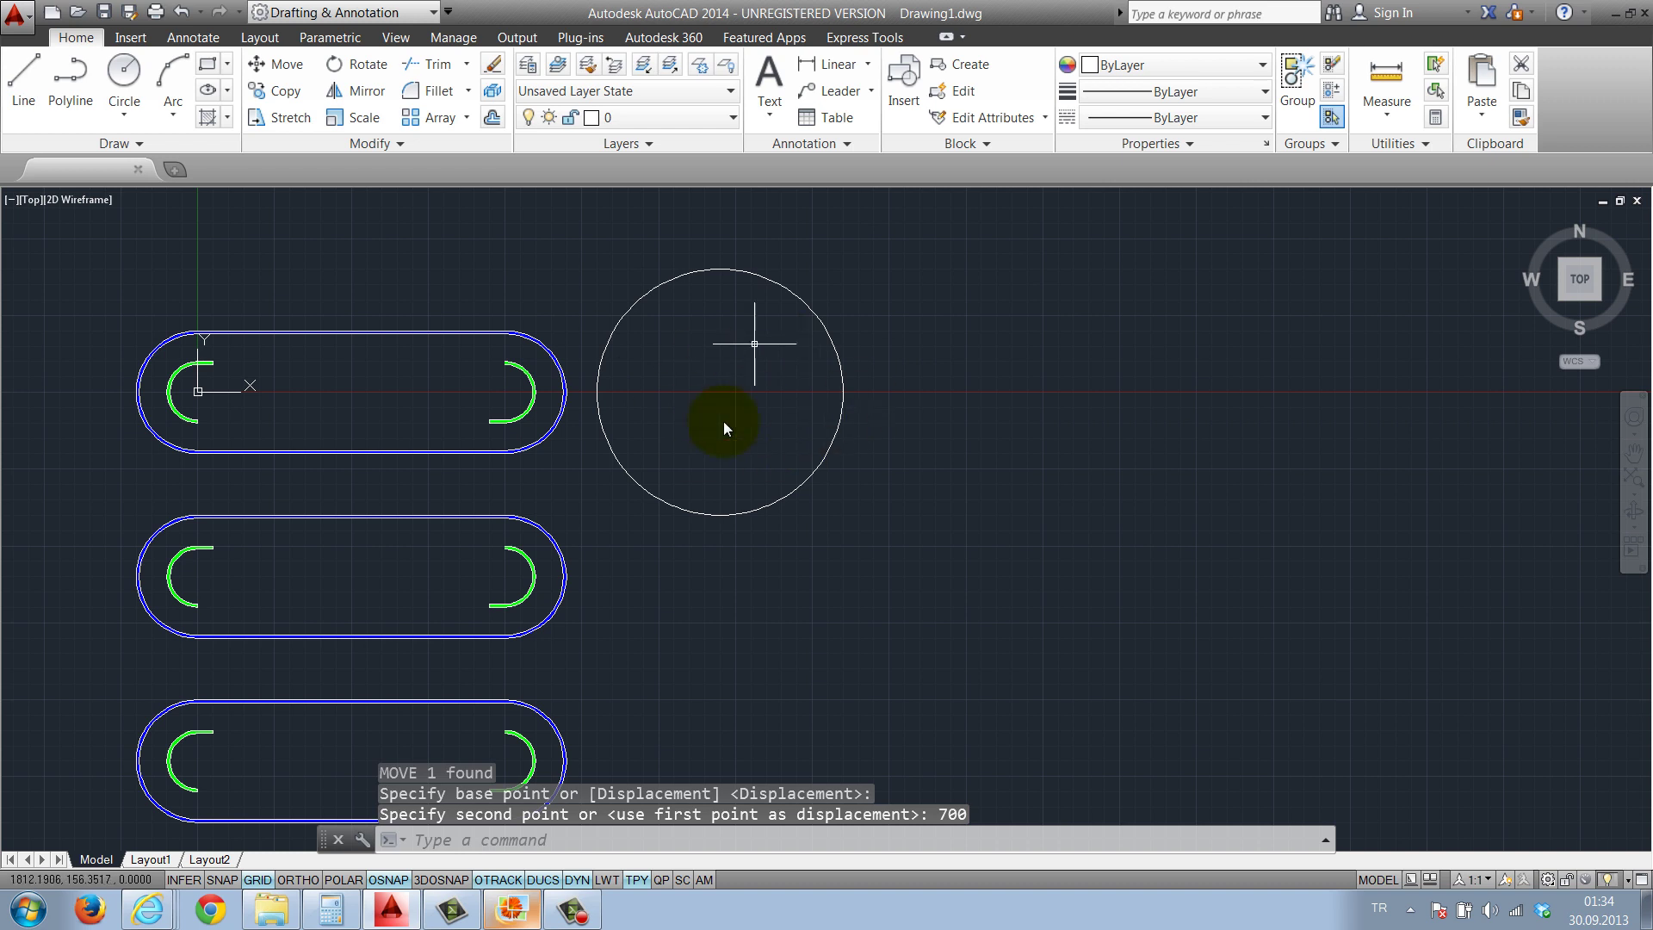
With Ortho on, move the circle 150 units vertically
left_click(803, 474)
type("m")
key("Return")
left_click(1049, 477)
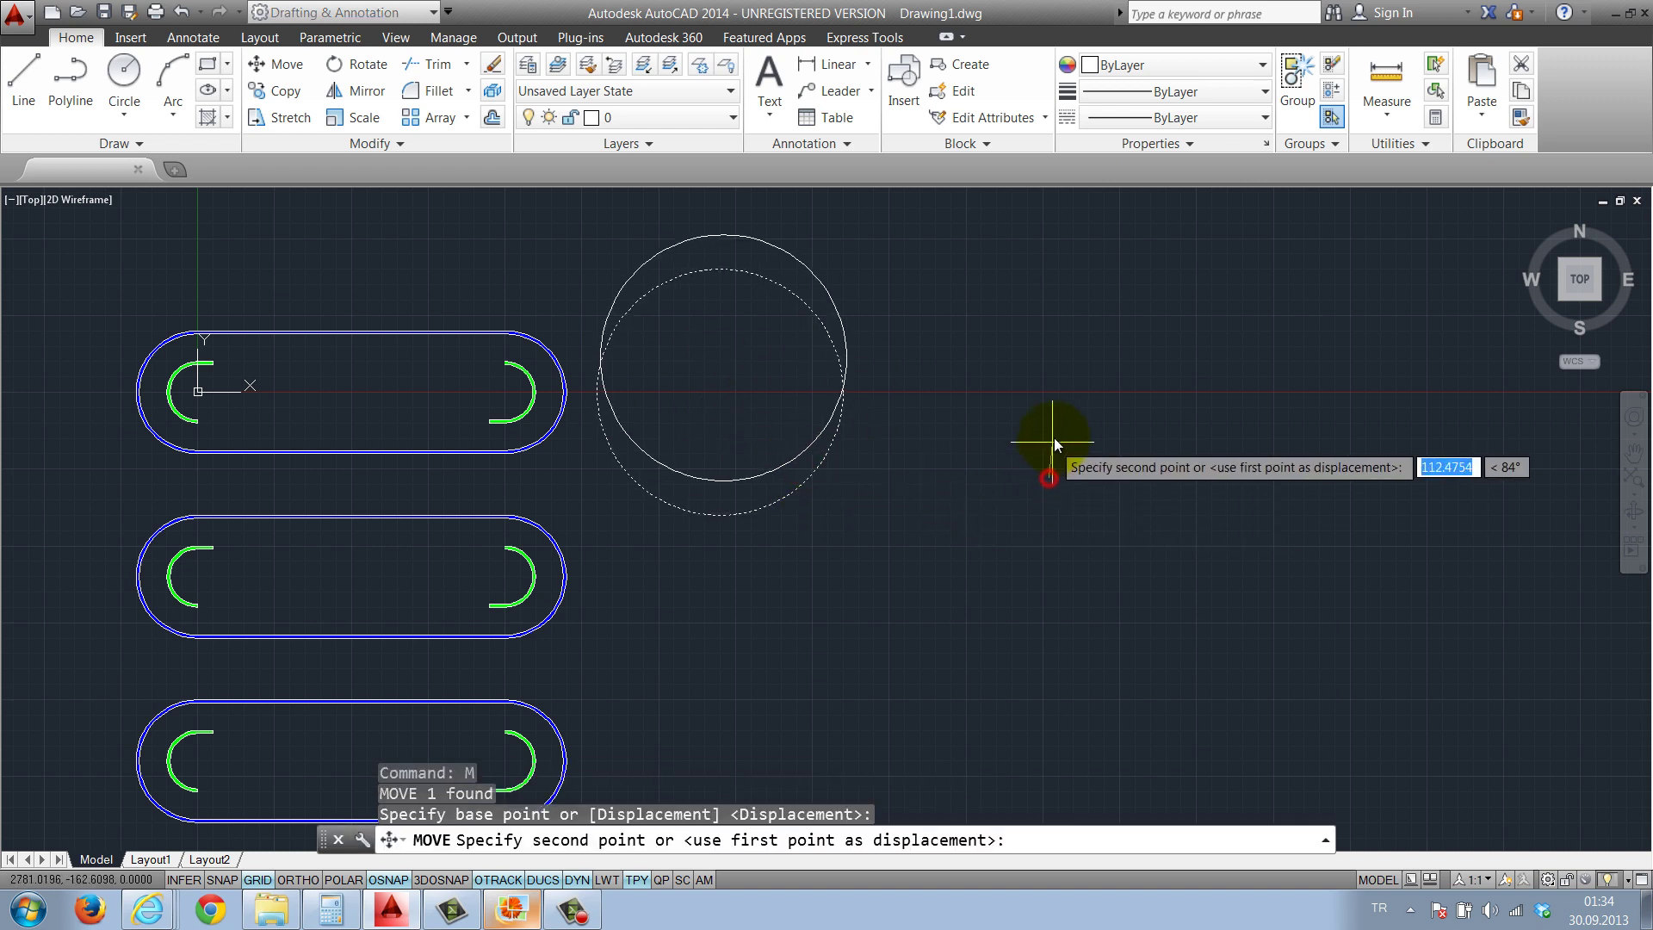
key("F8")
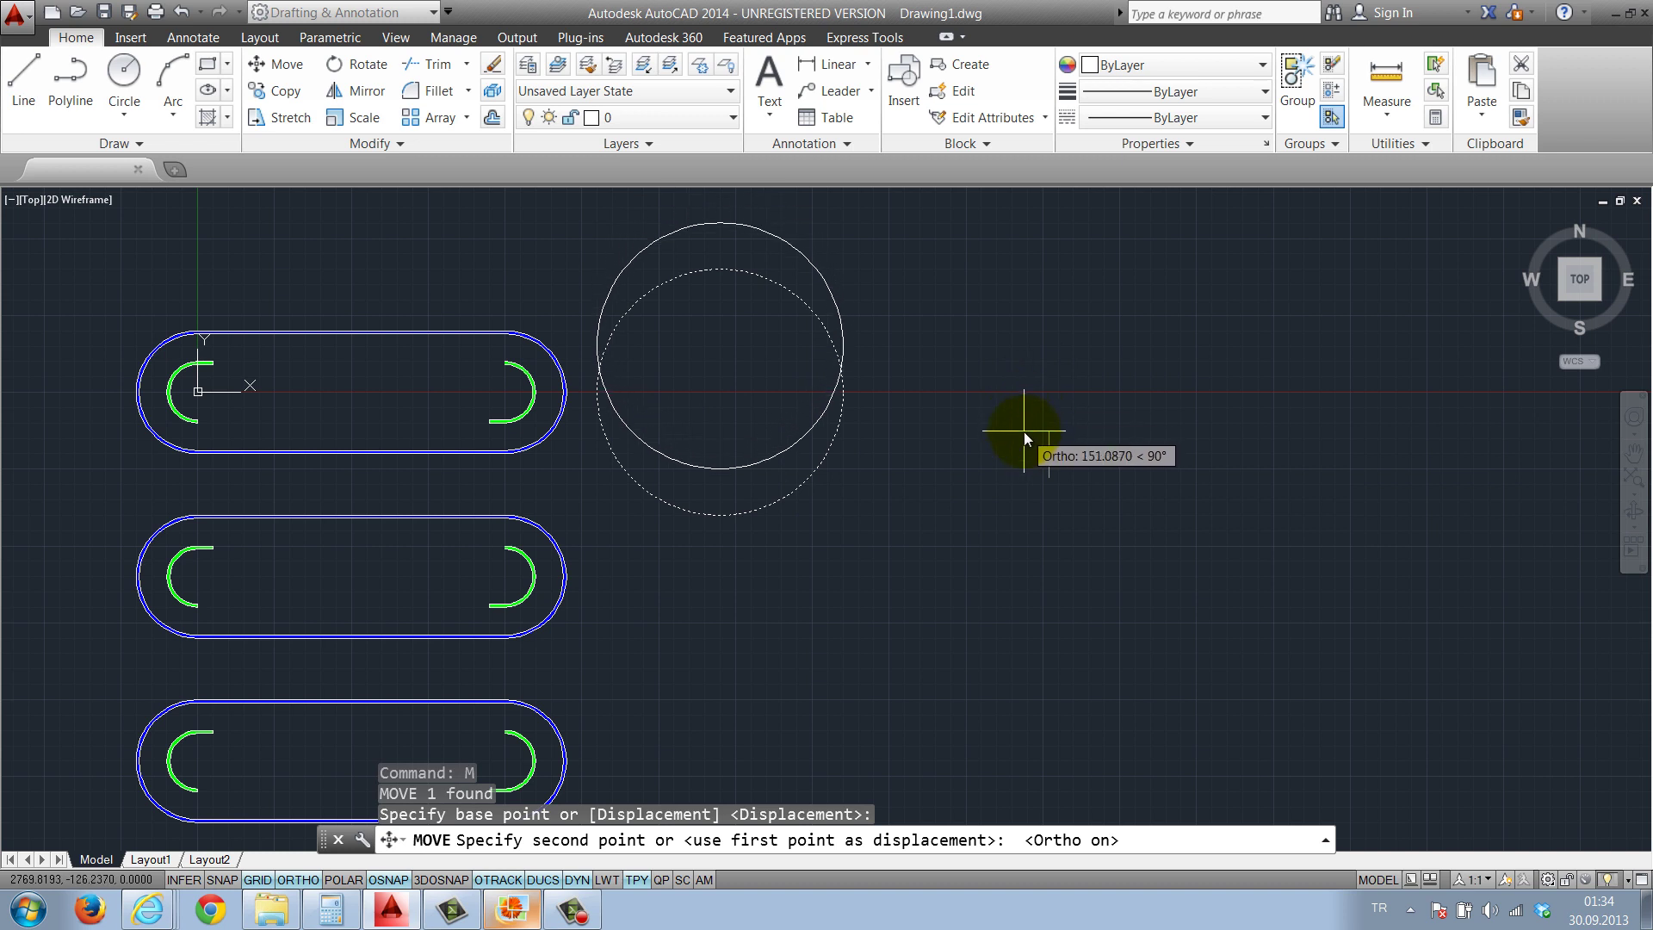
type("150")
key("Return")
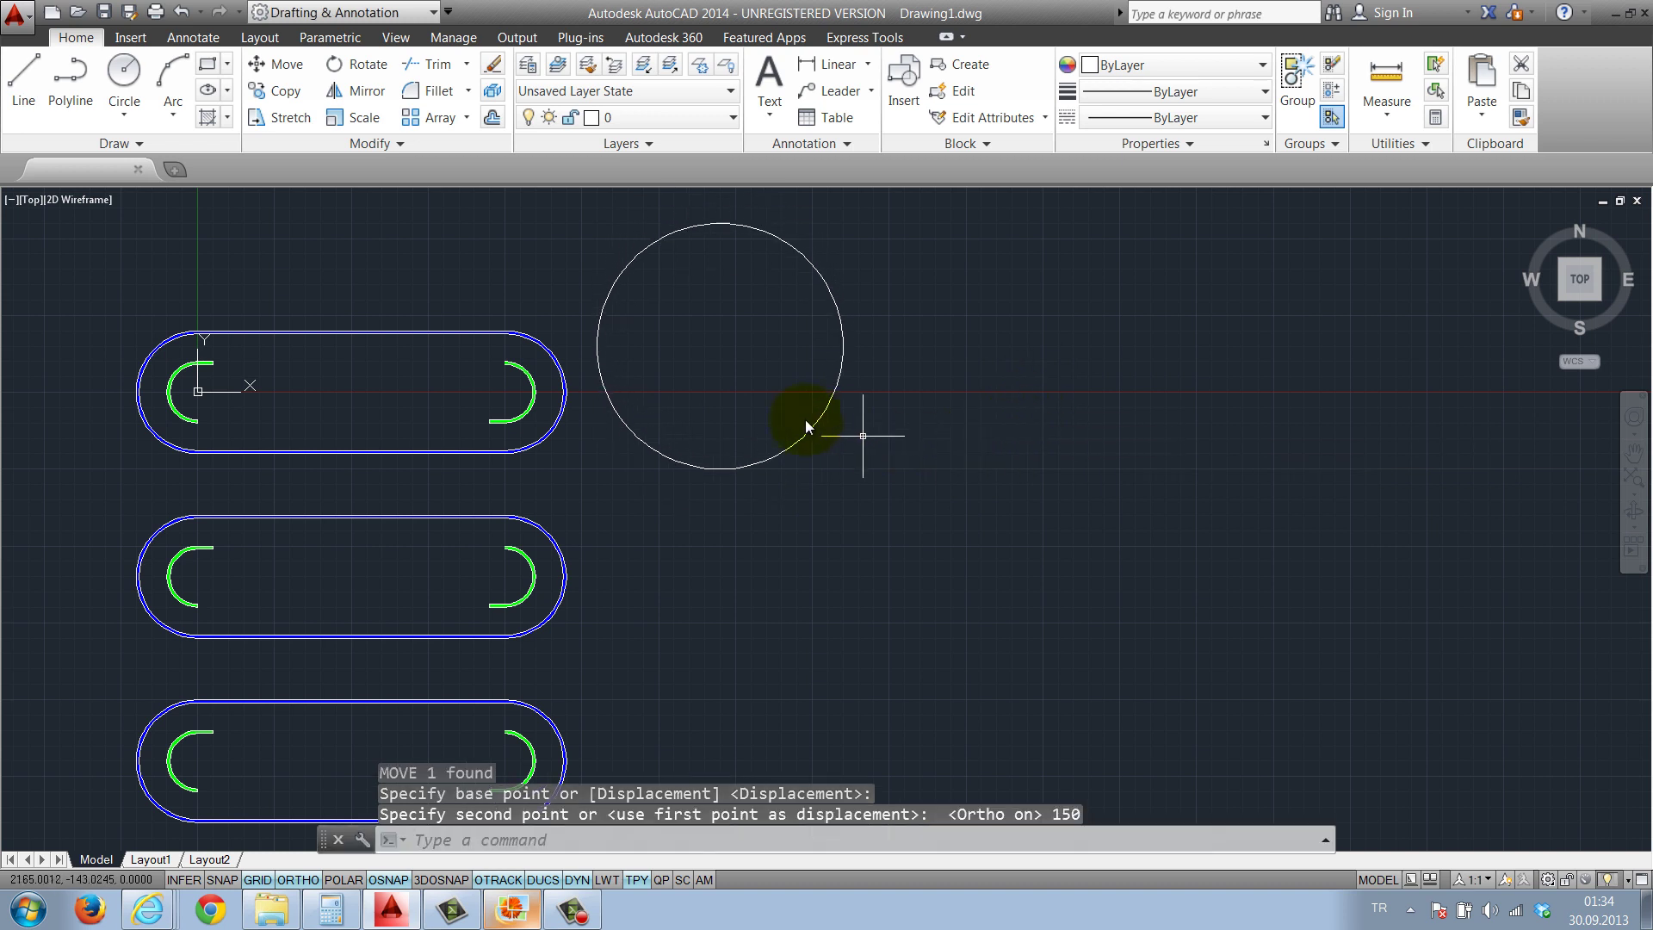
Nudge the circle a further 50 units toward the top oval tank
scroll(838, 491, "down", 1)
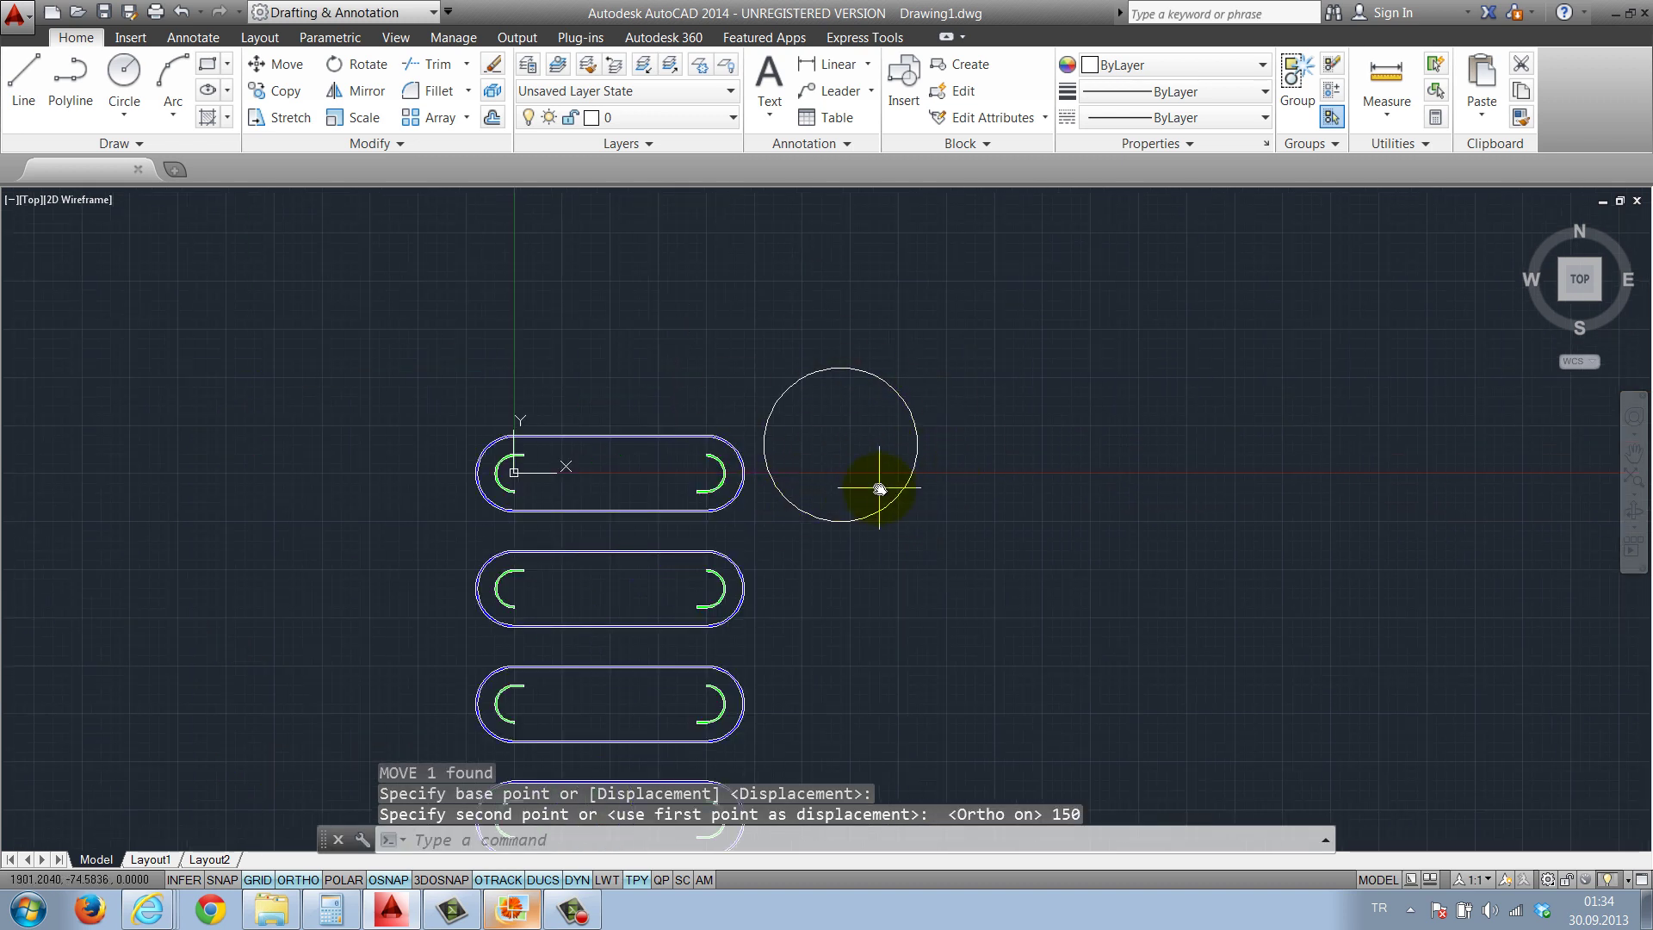
middle_click_drag(868, 501, 860, 487)
left_click(875, 499)
left_click(827, 447)
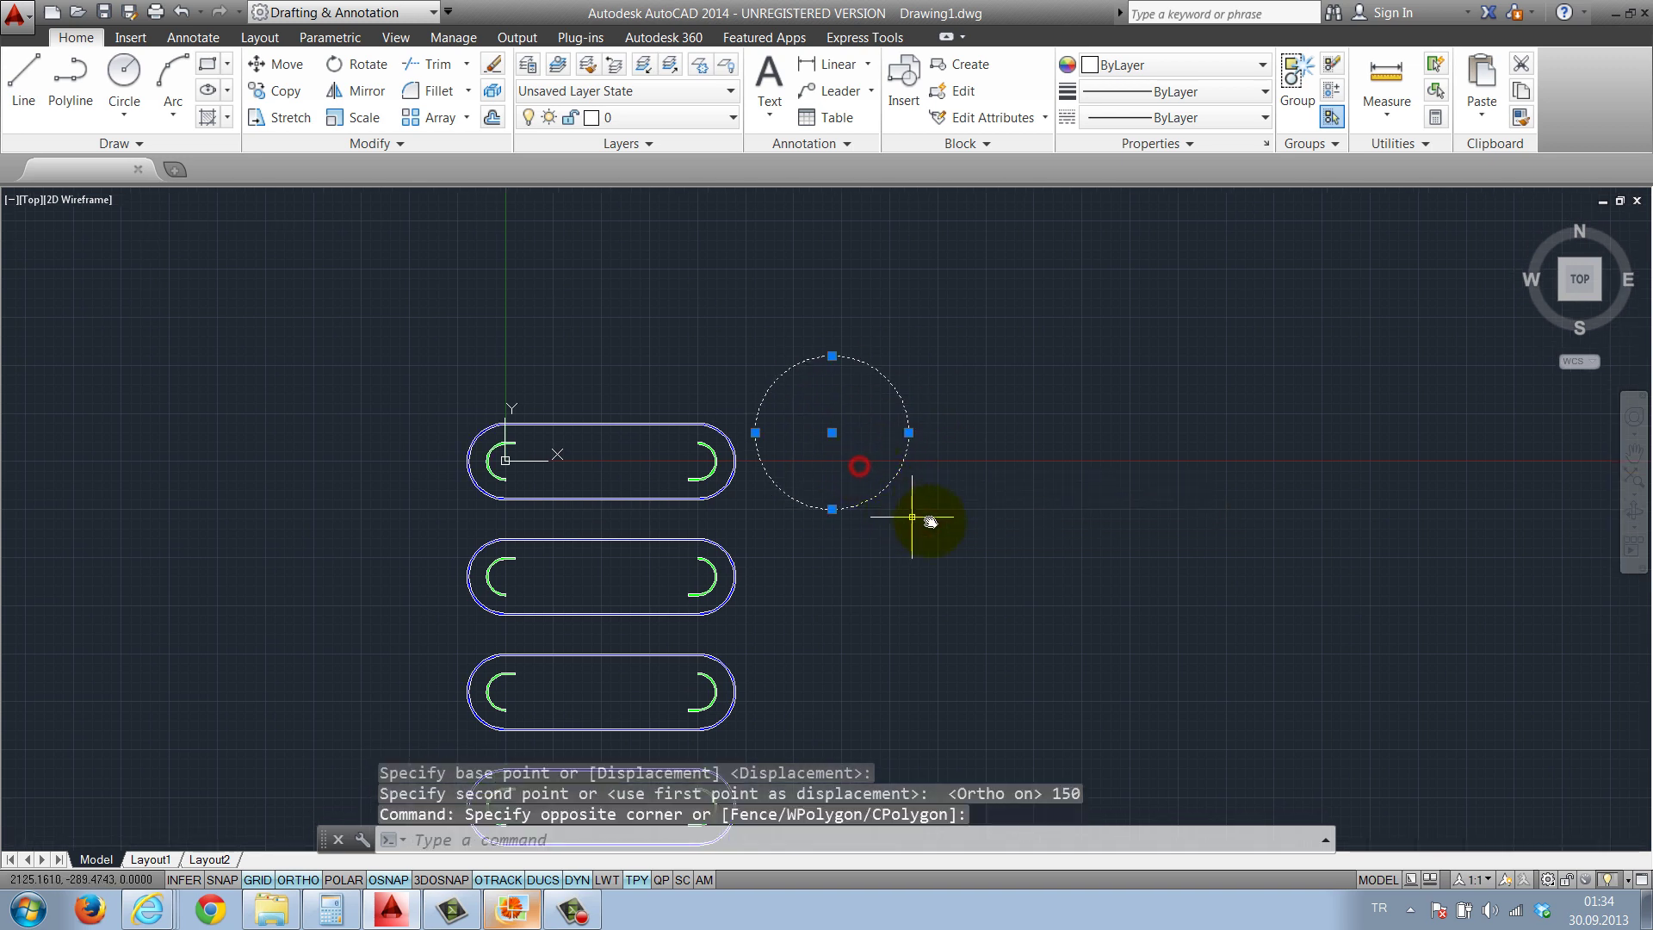
type("m")
key("Return")
left_click(1122, 542)
type("50")
key("Return")
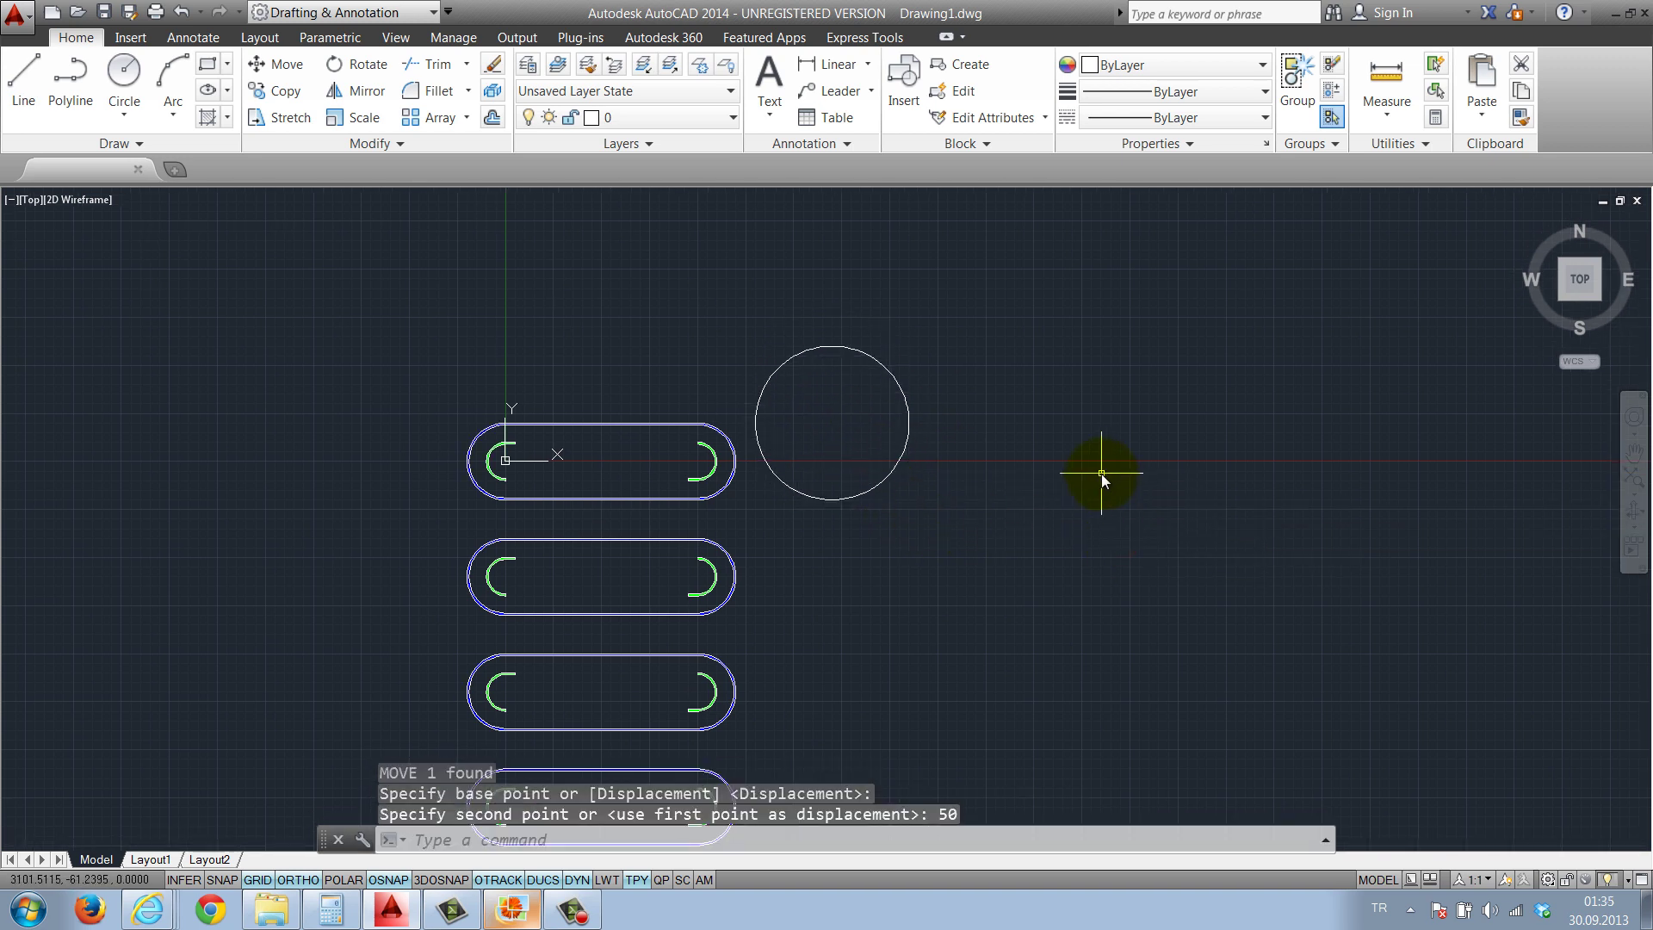
scroll(861, 495, "up", 2)
middle_click_drag(920, 445, 879, 498)
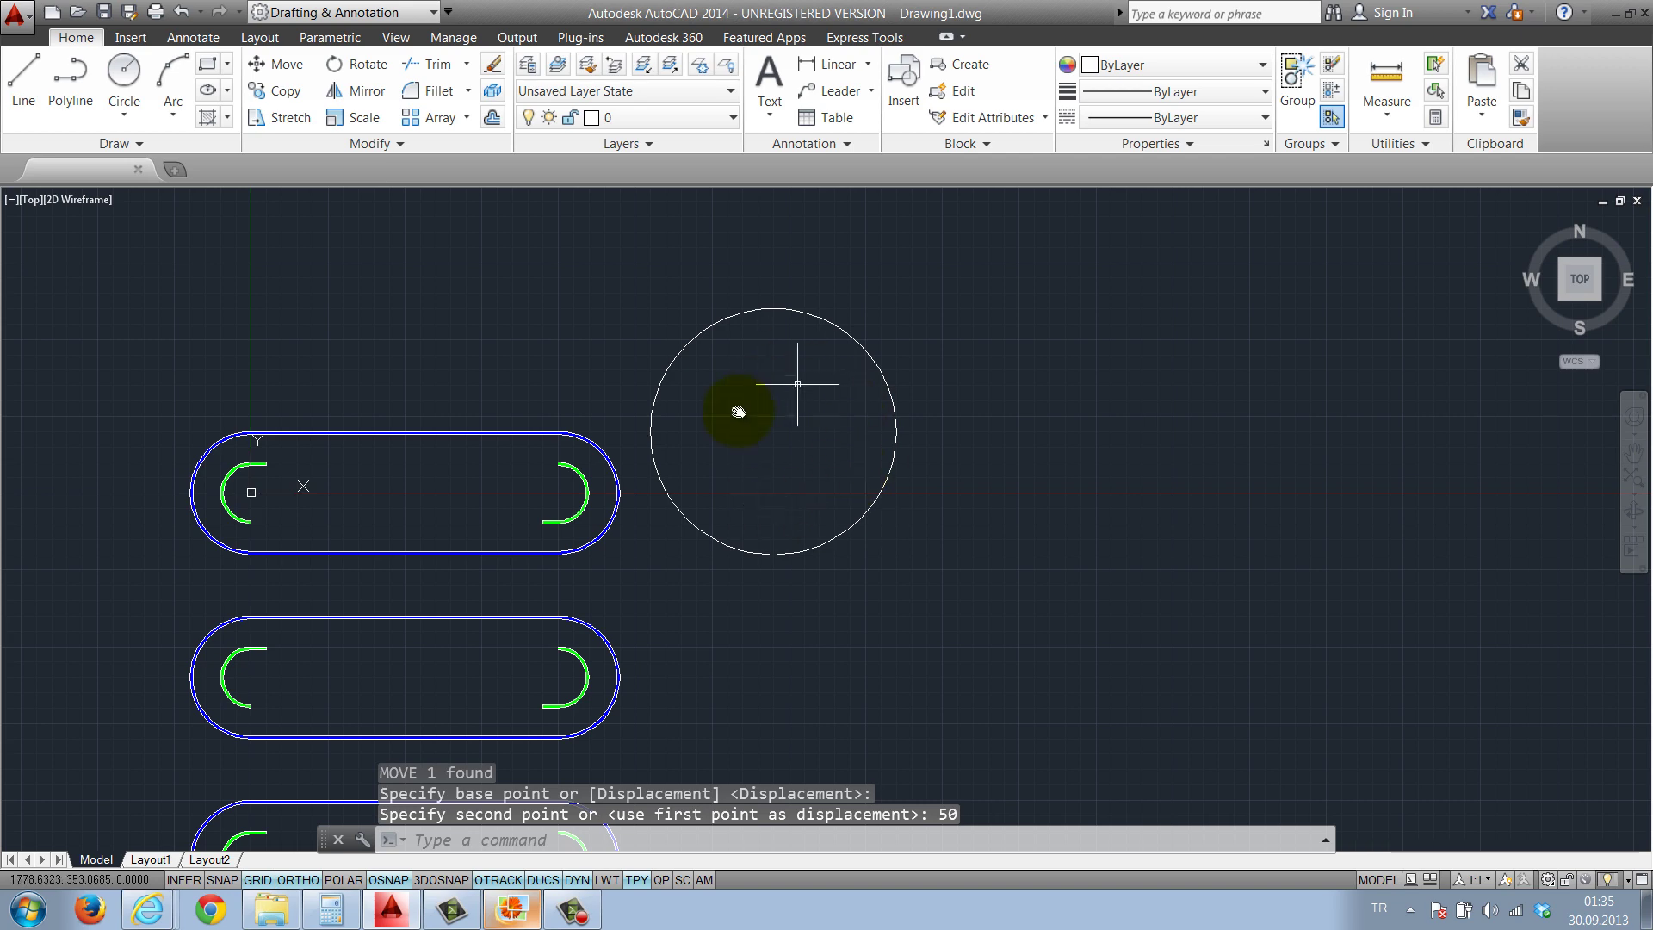
middle_click_drag(738, 412, 727, 405)
scroll(727, 406, "down", 2)
Recheck the clarifiers in the reference layout image, then return to the AutoCAD drawing
left_click(514, 908)
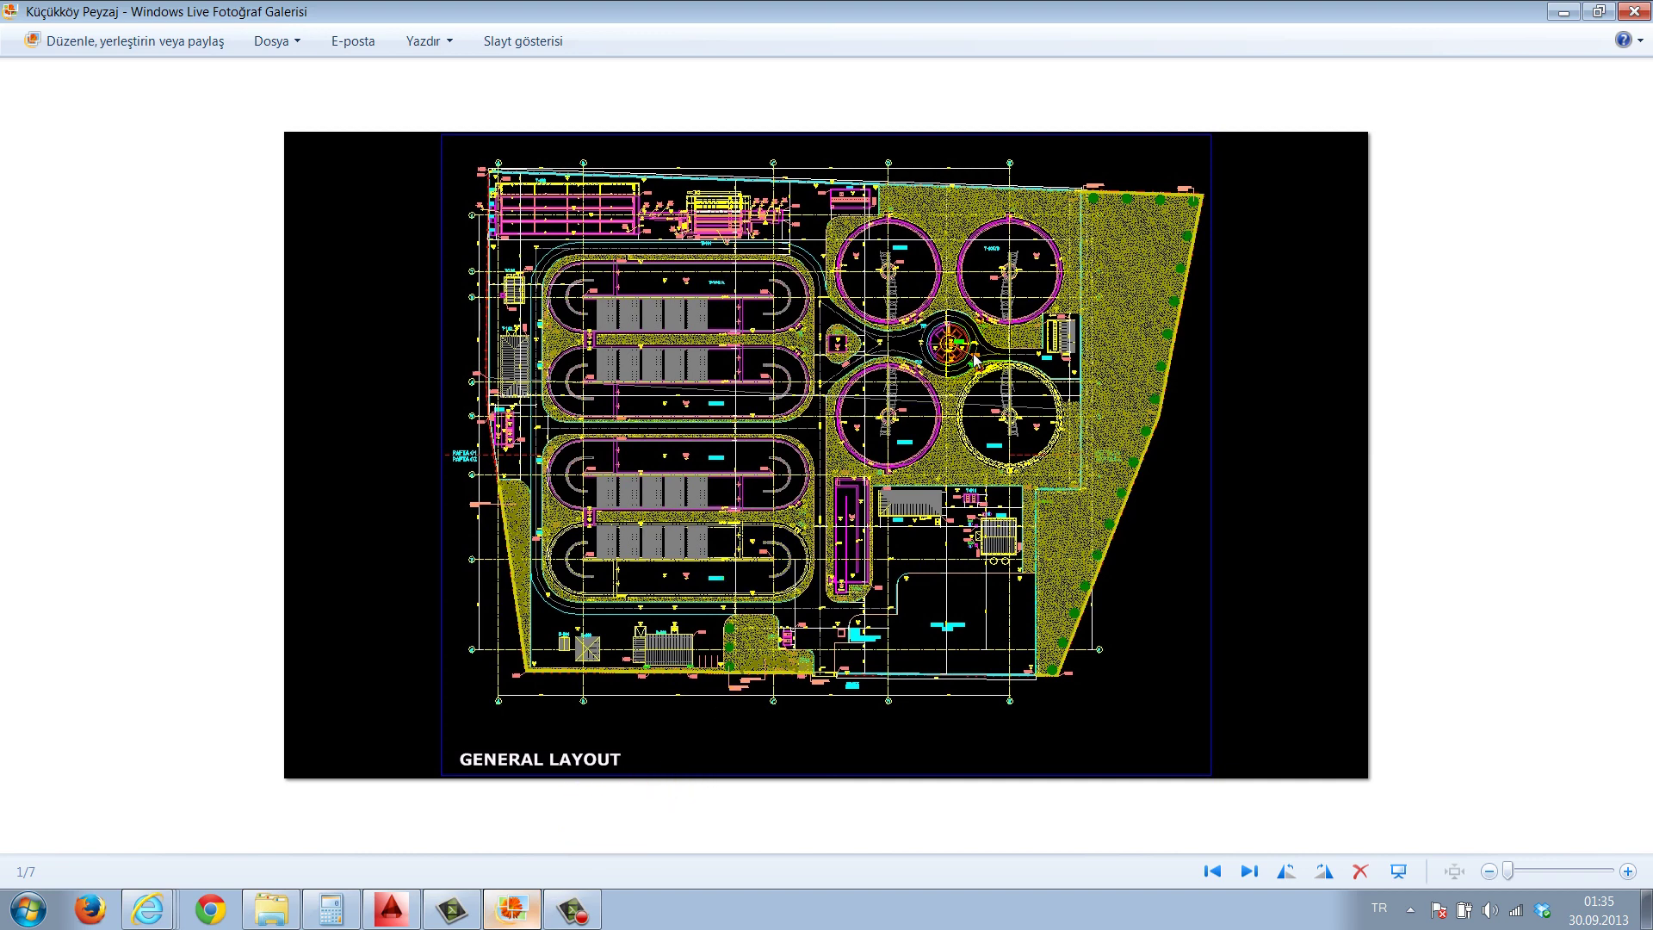
left_click(514, 909)
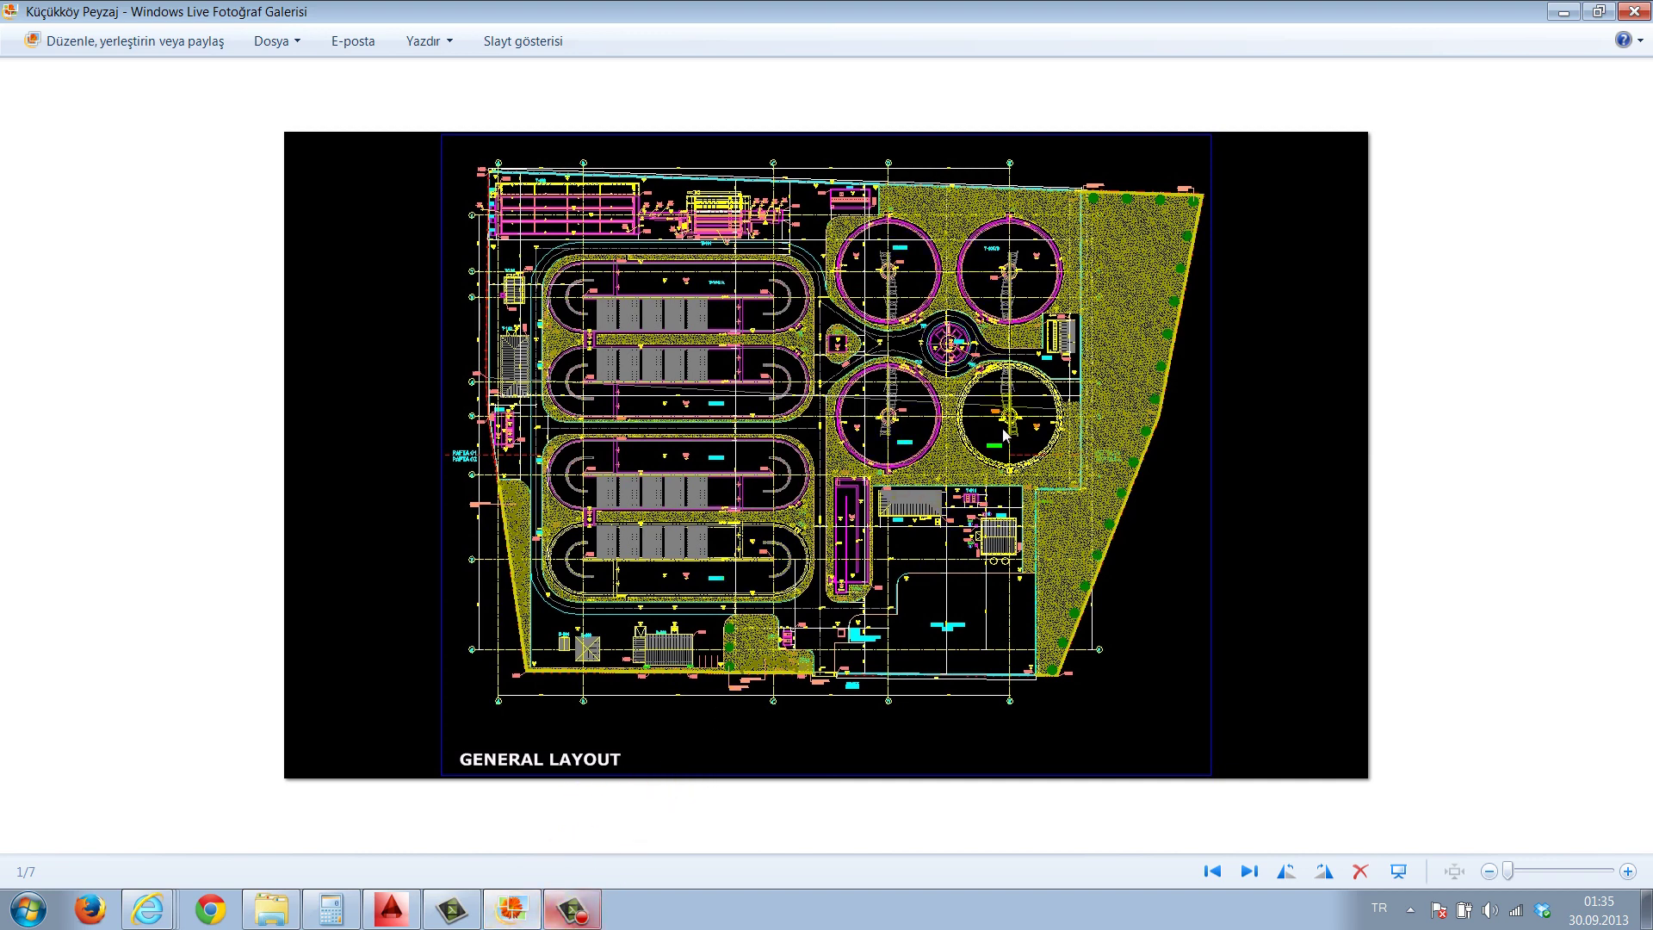
left_click(519, 910)
left_click(520, 911)
left_click(767, 432)
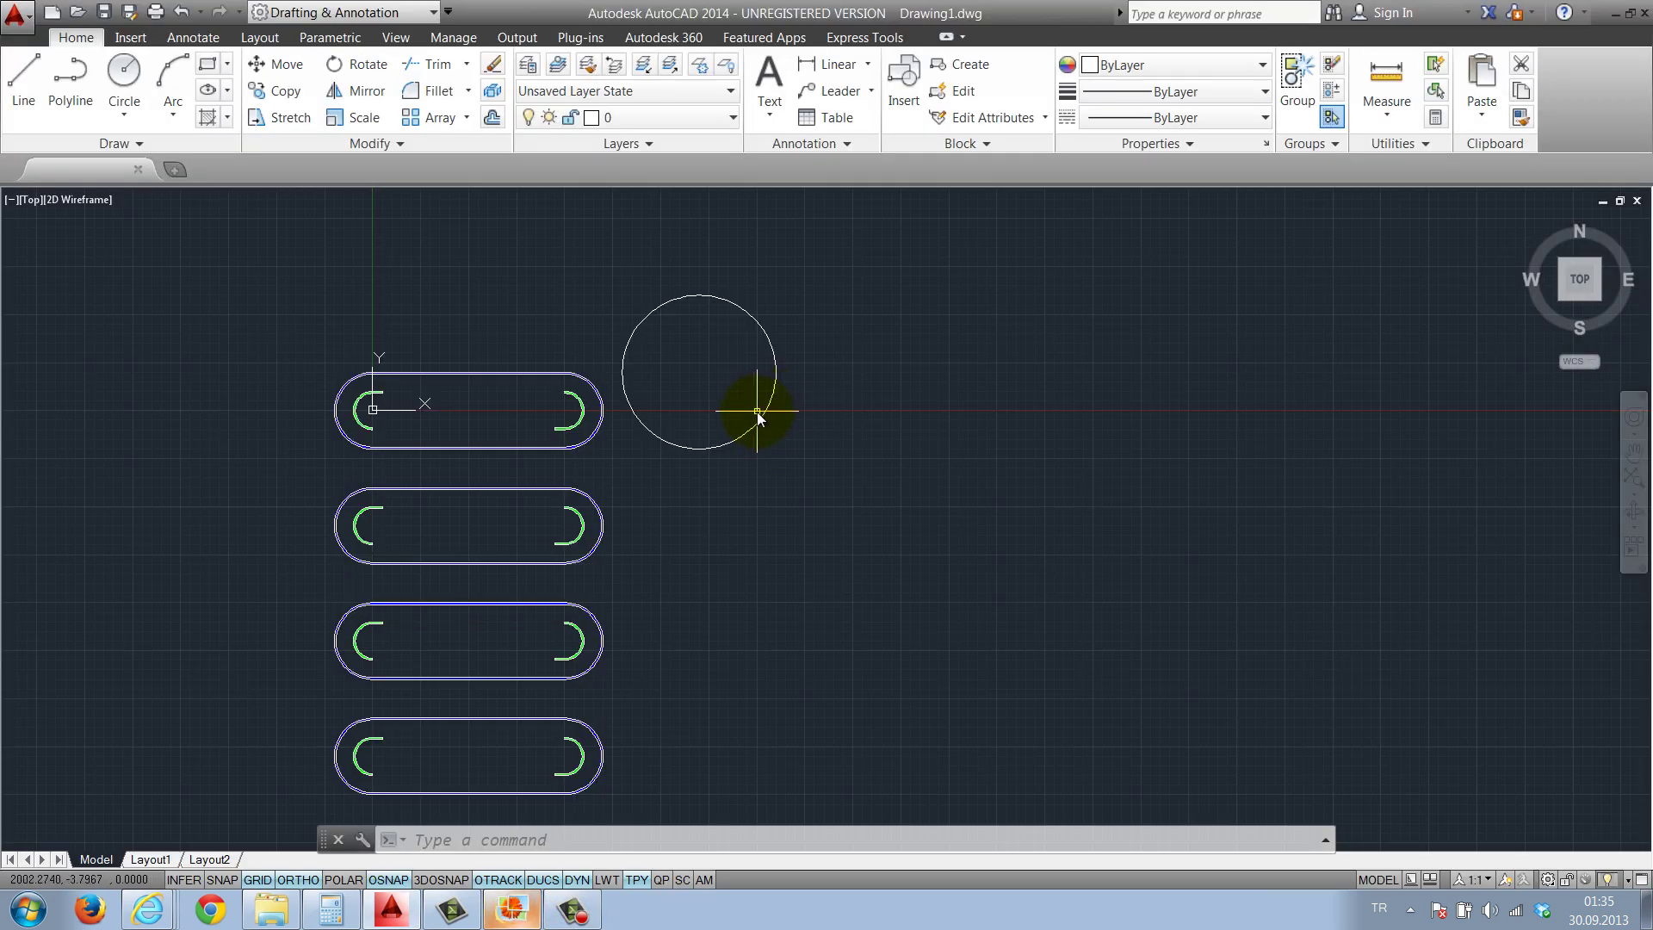
type("o")
Try offsetting the large circle by 10, then cancel the offset
key("Return")
type("10")
key("Return")
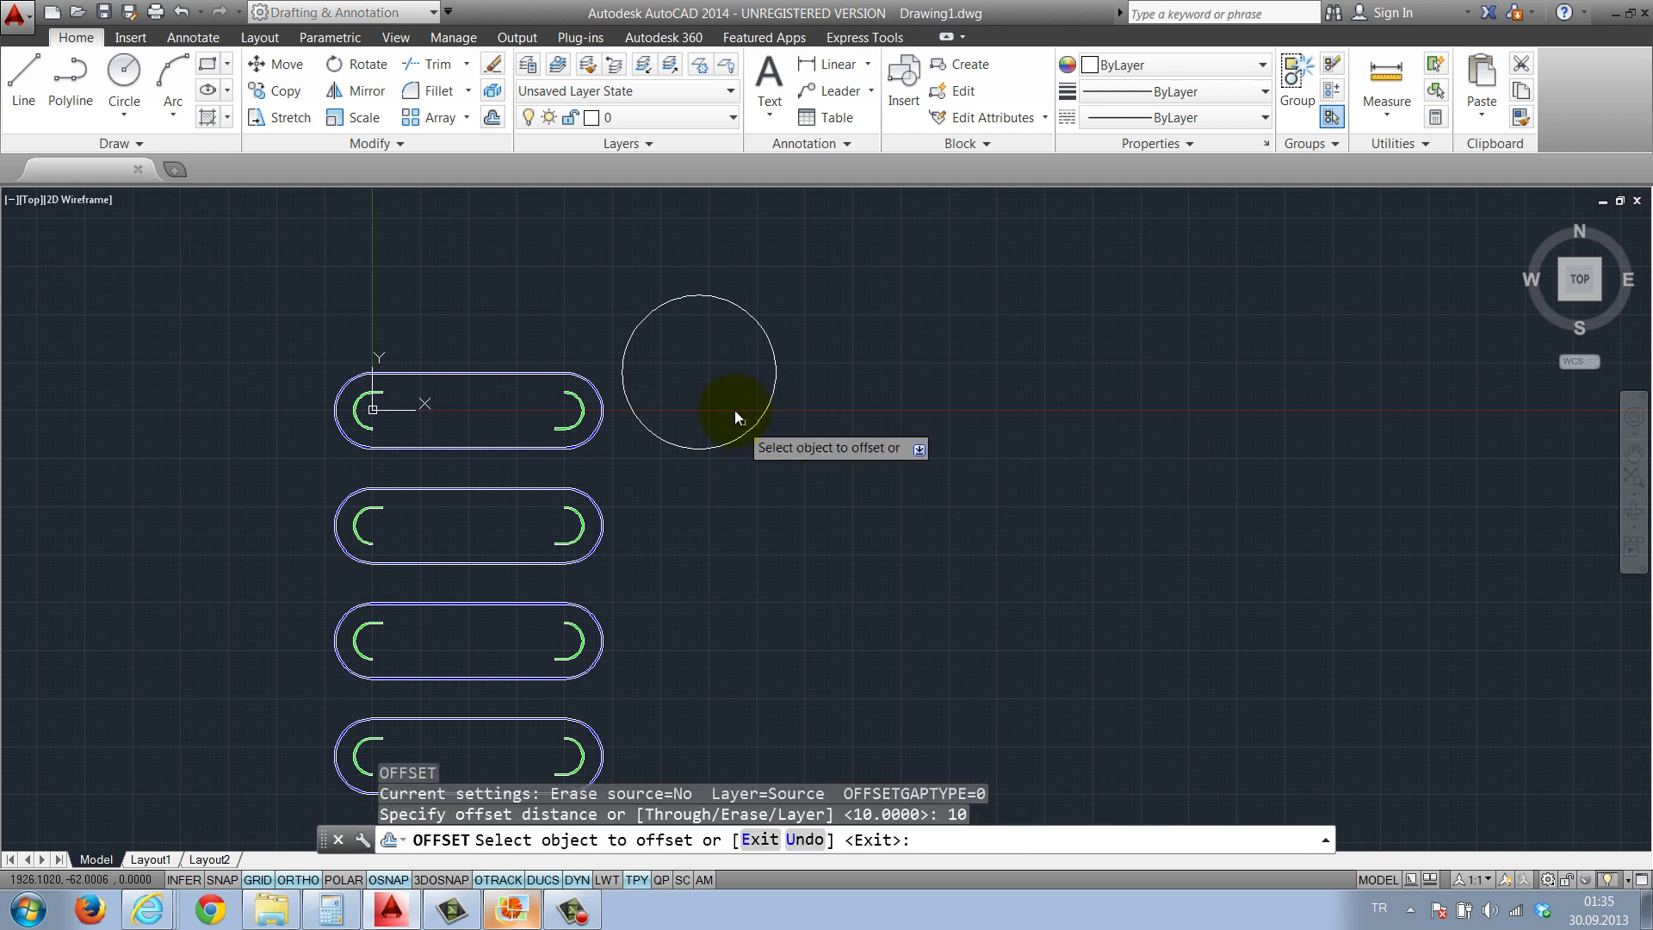
left_click(726, 304)
scroll(712, 332, "up", 2)
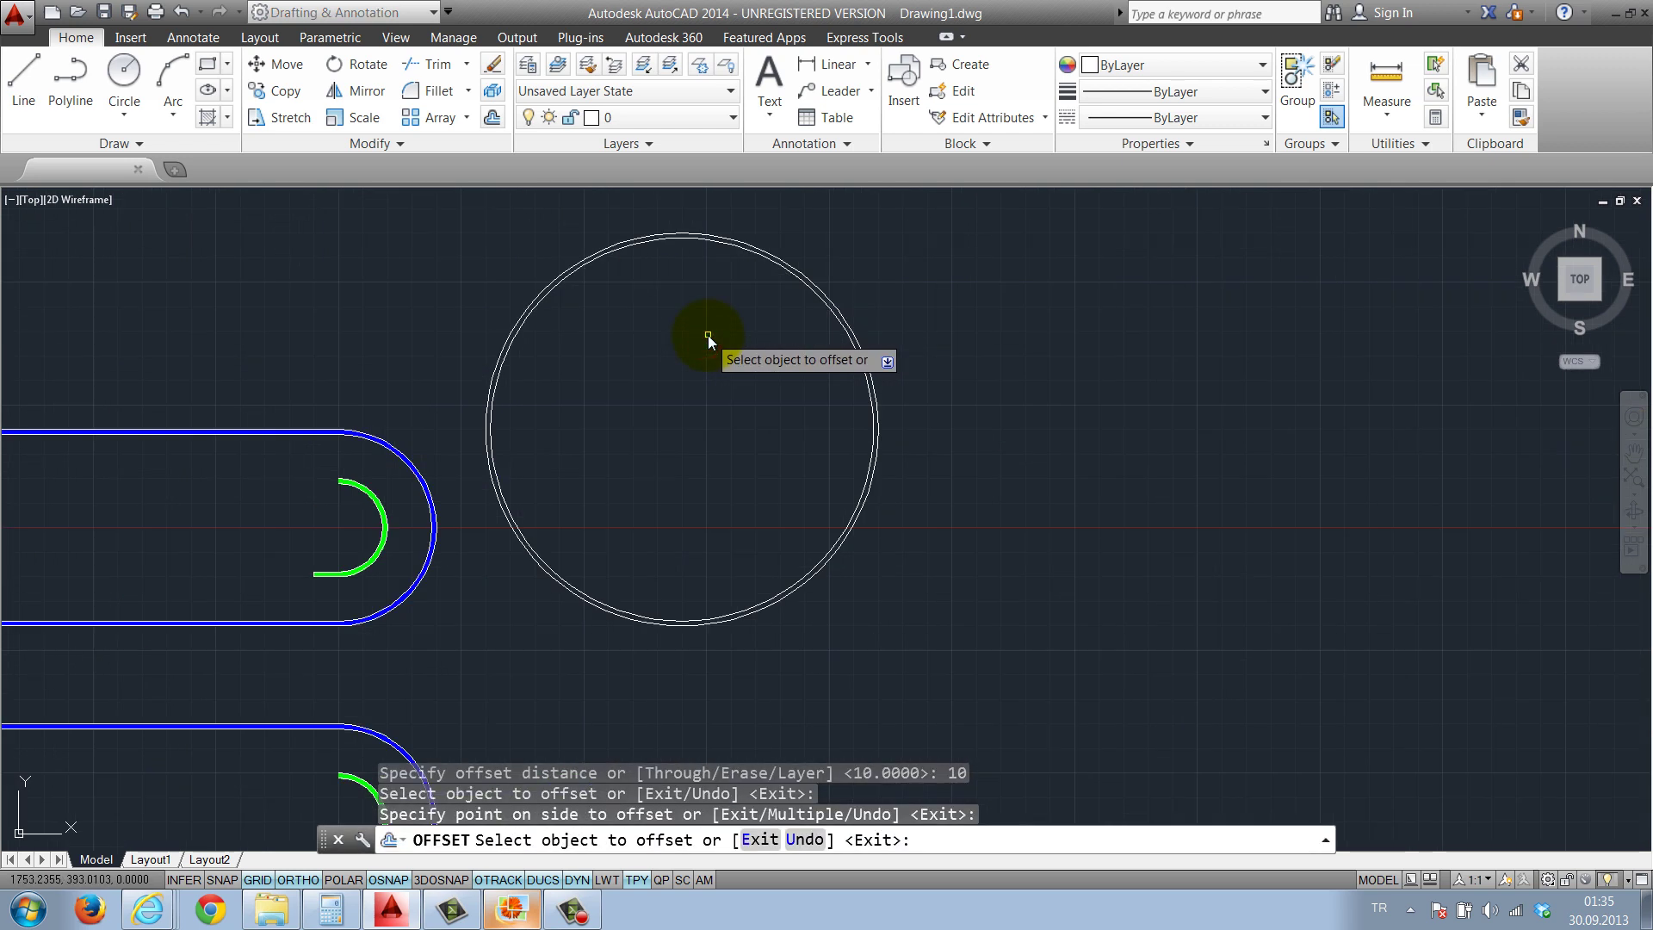
scroll(708, 339, "up", 1)
key("Escape")
key("Escape")
Offset the large circle 20 units inward to double its outline
type("o")
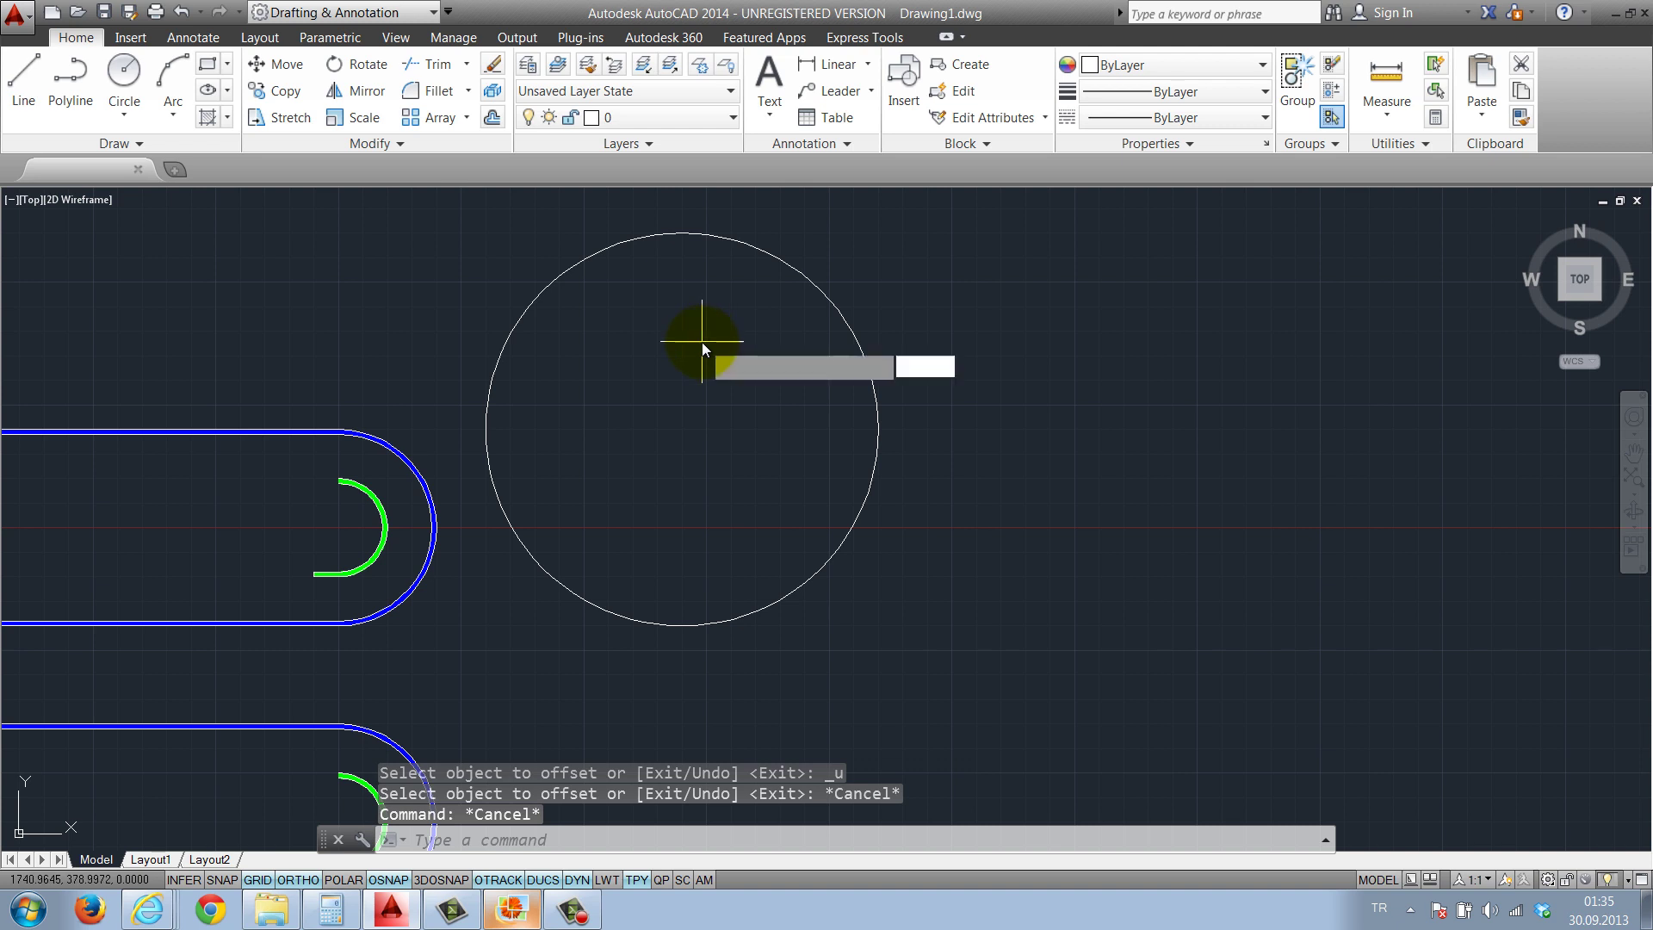
key("Return")
type("20")
key("Return")
left_click(742, 241)
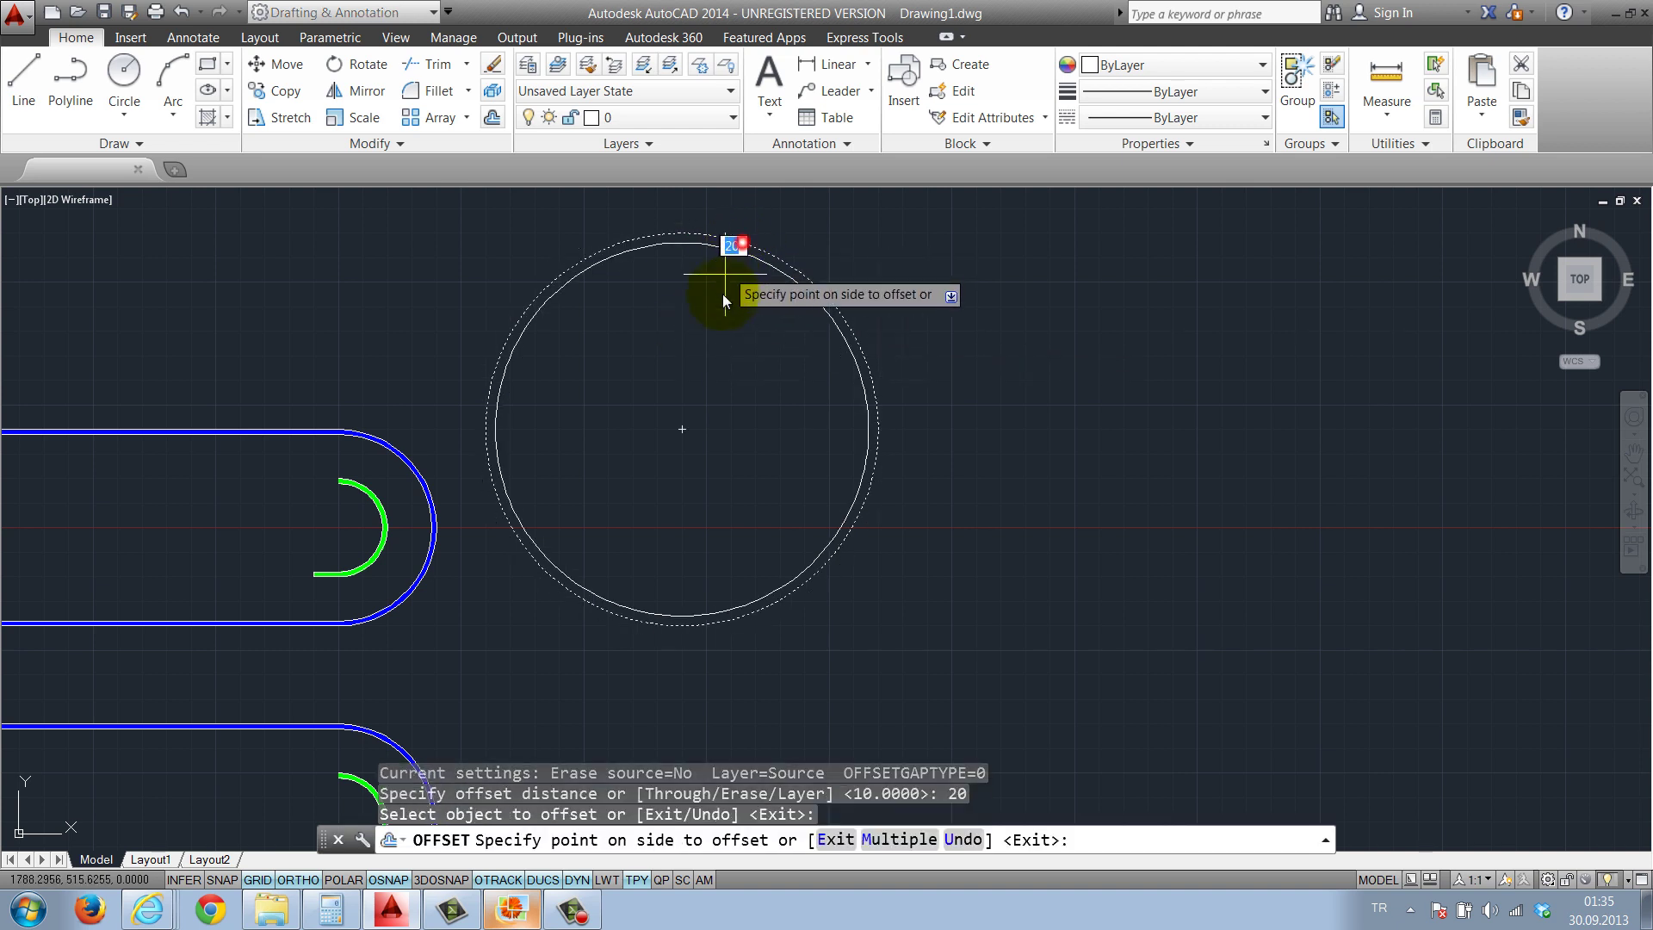
left_click(718, 303)
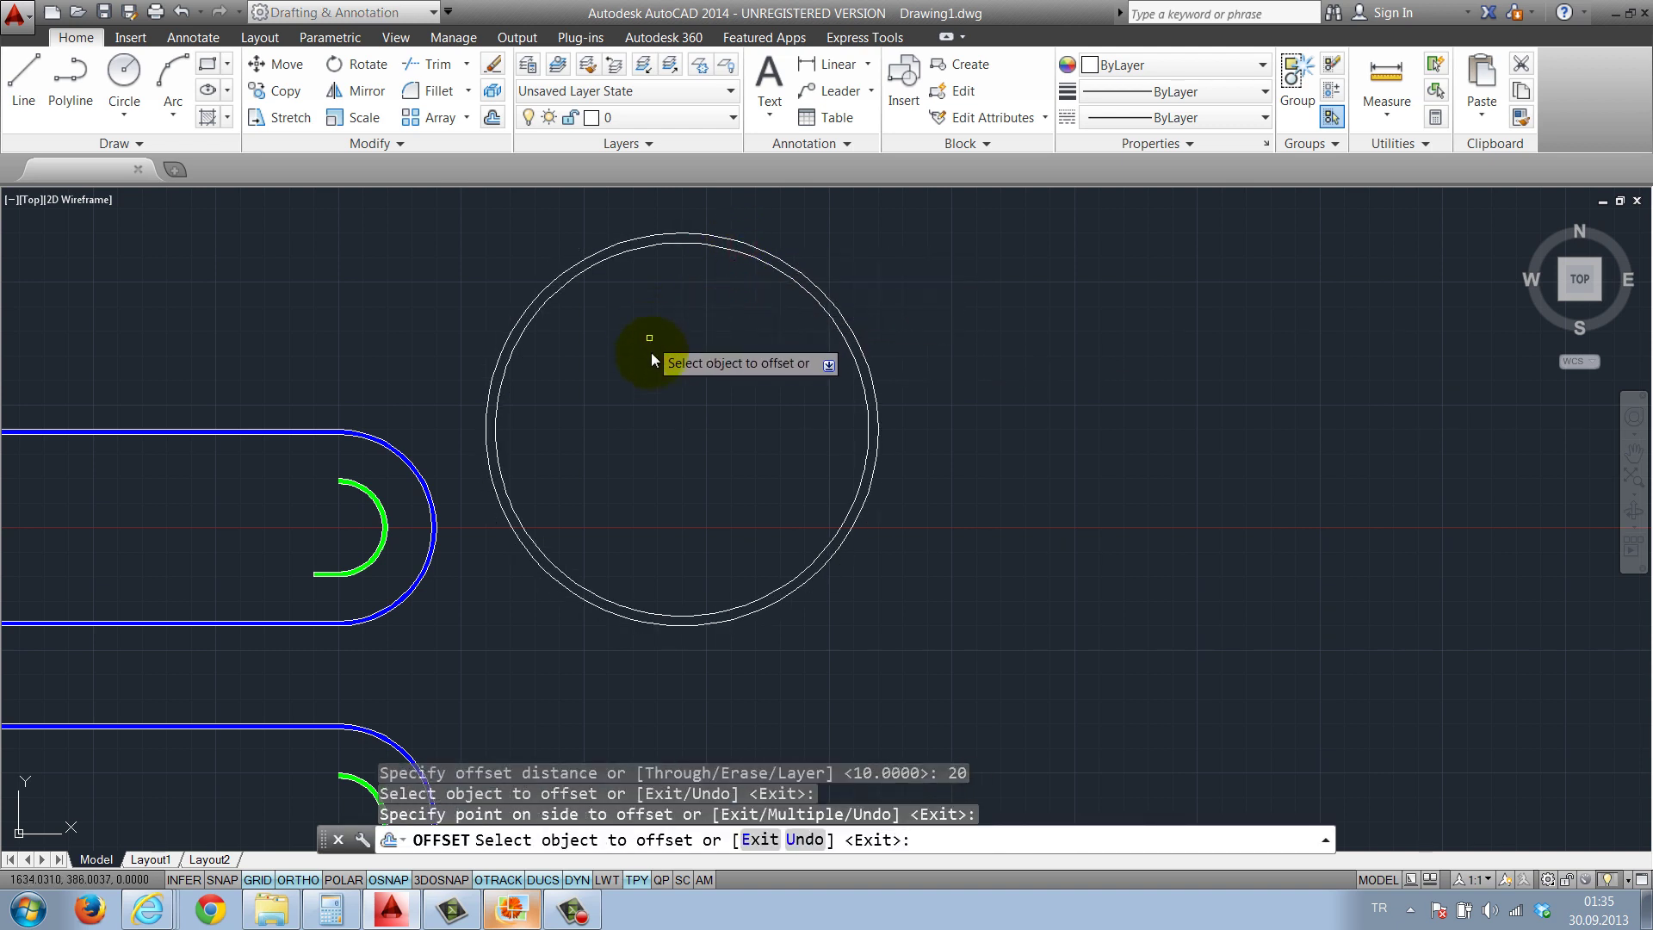
key("Escape")
key("Escape")
Draw a radius-100 circle at the centre of the double circle
type("c")
key("Return")
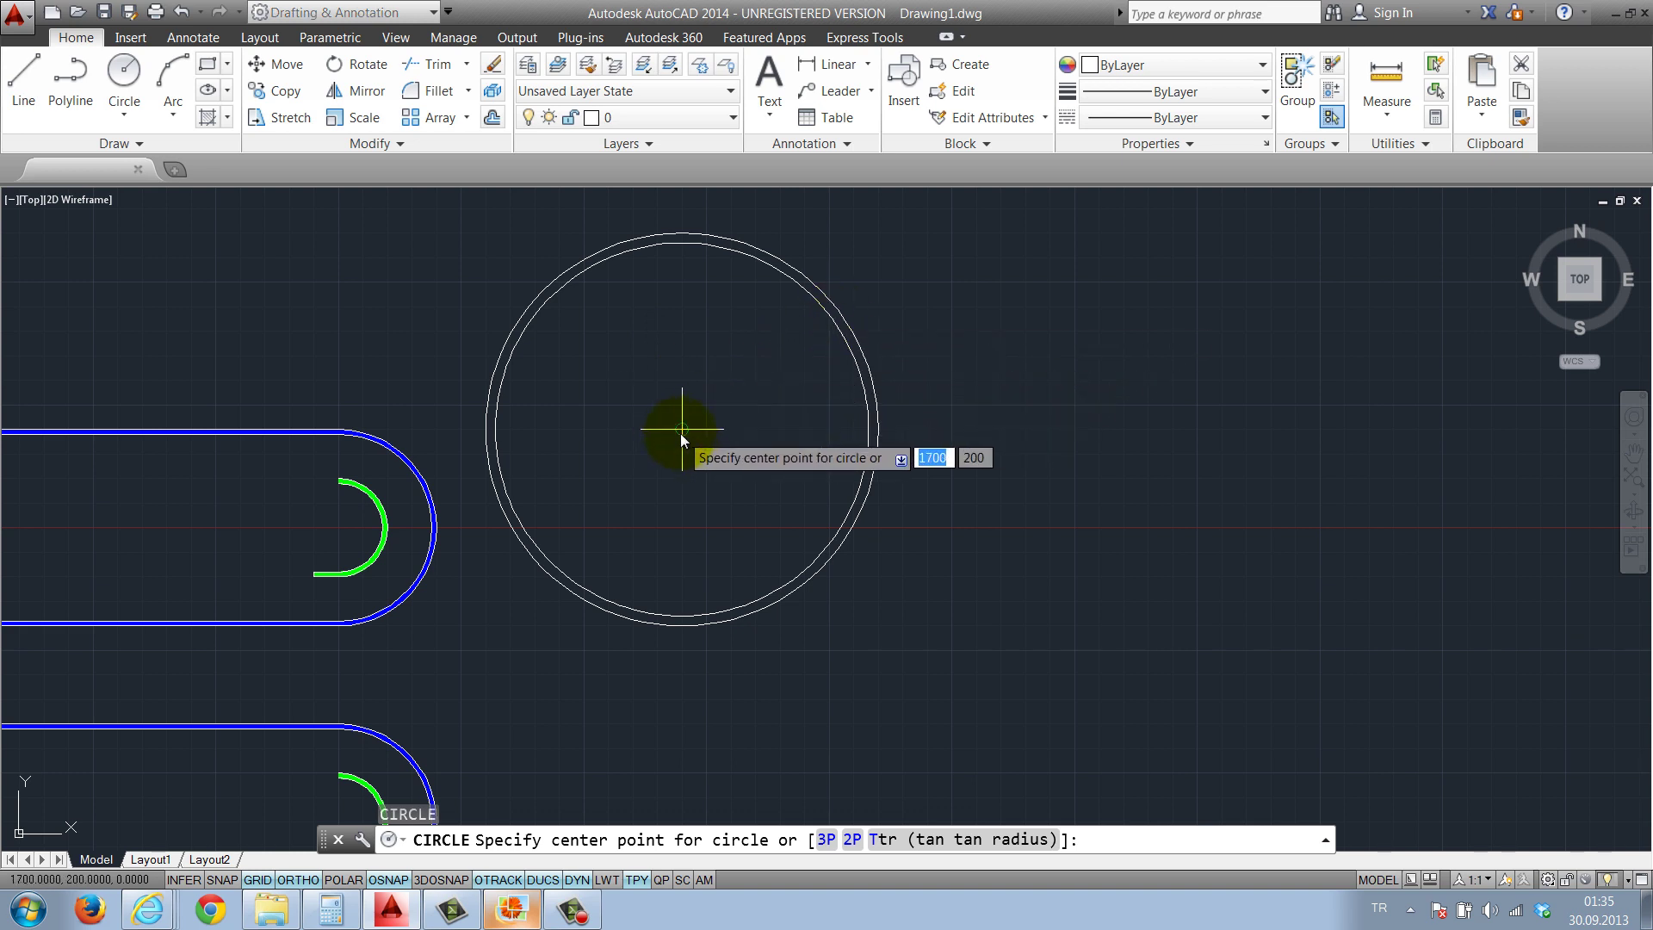
left_click(684, 429)
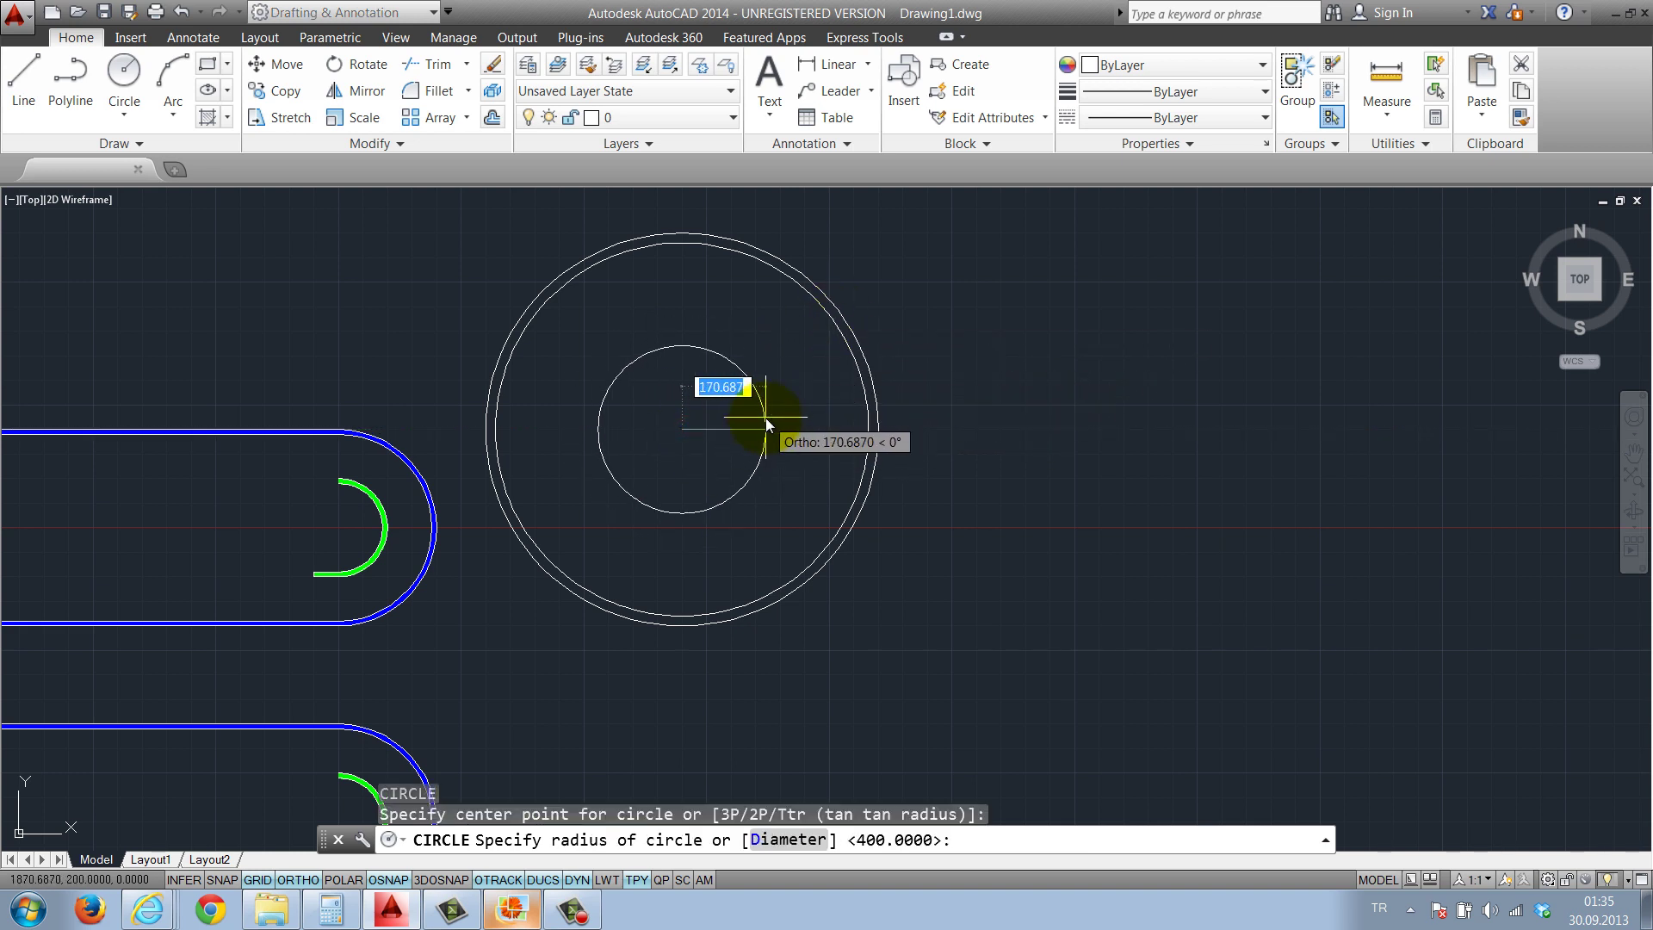
type("100")
key("Return")
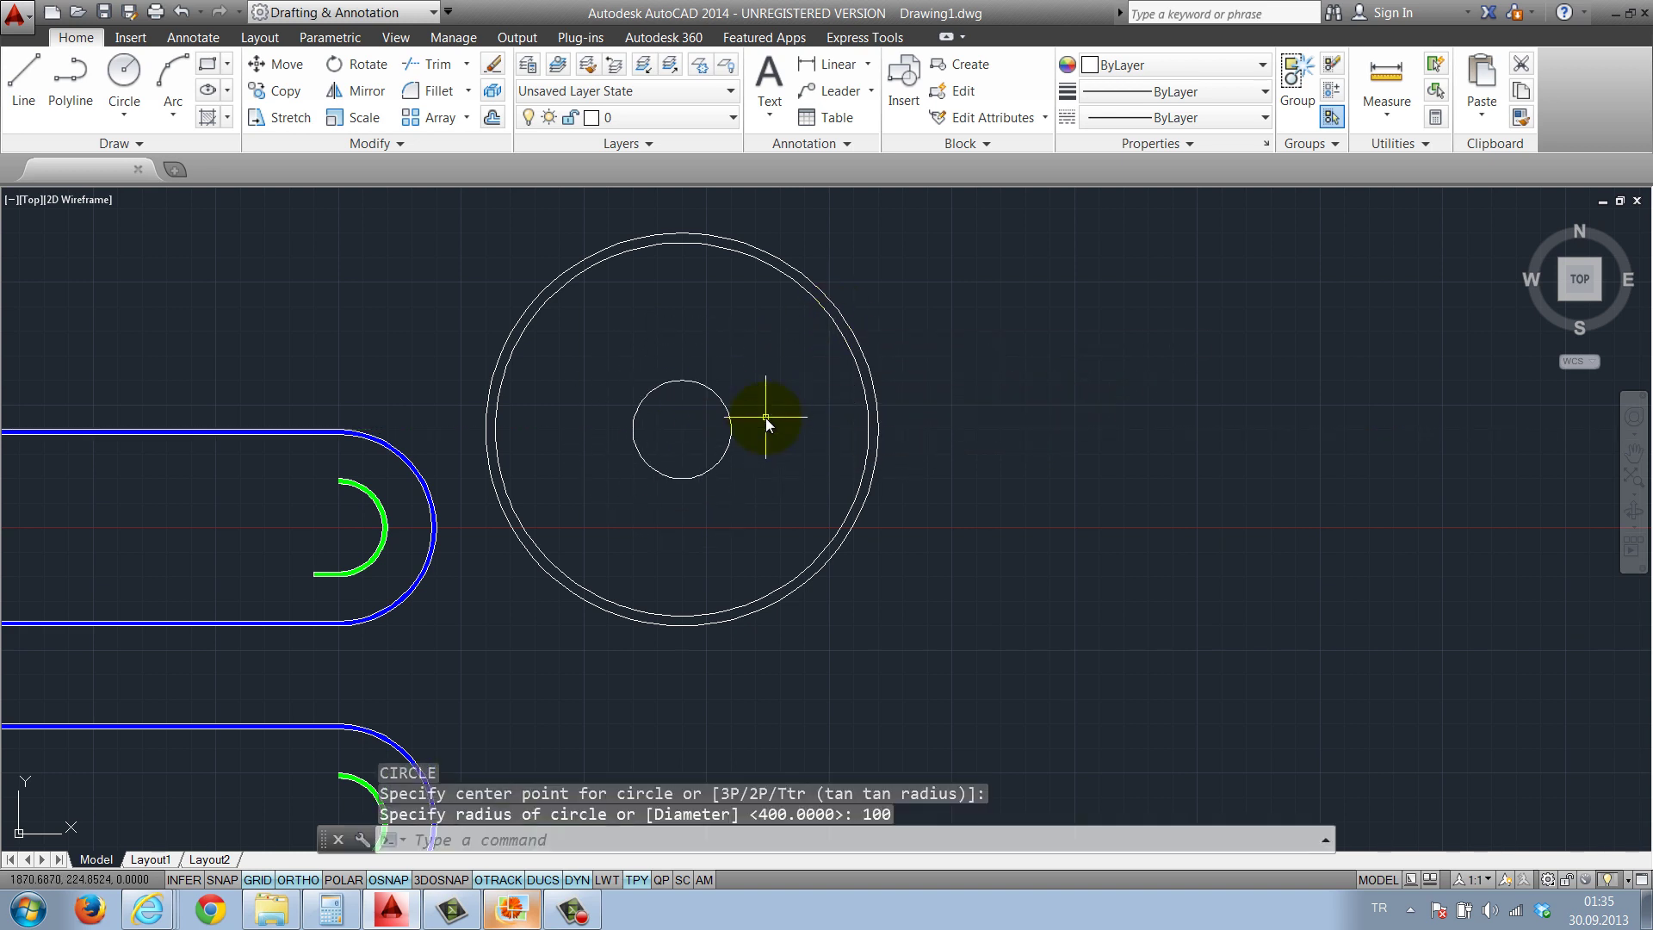
Offset the radius-100 circle by 10 to form the small inner ring
type("o")
key("Return")
type("10")
key("Return")
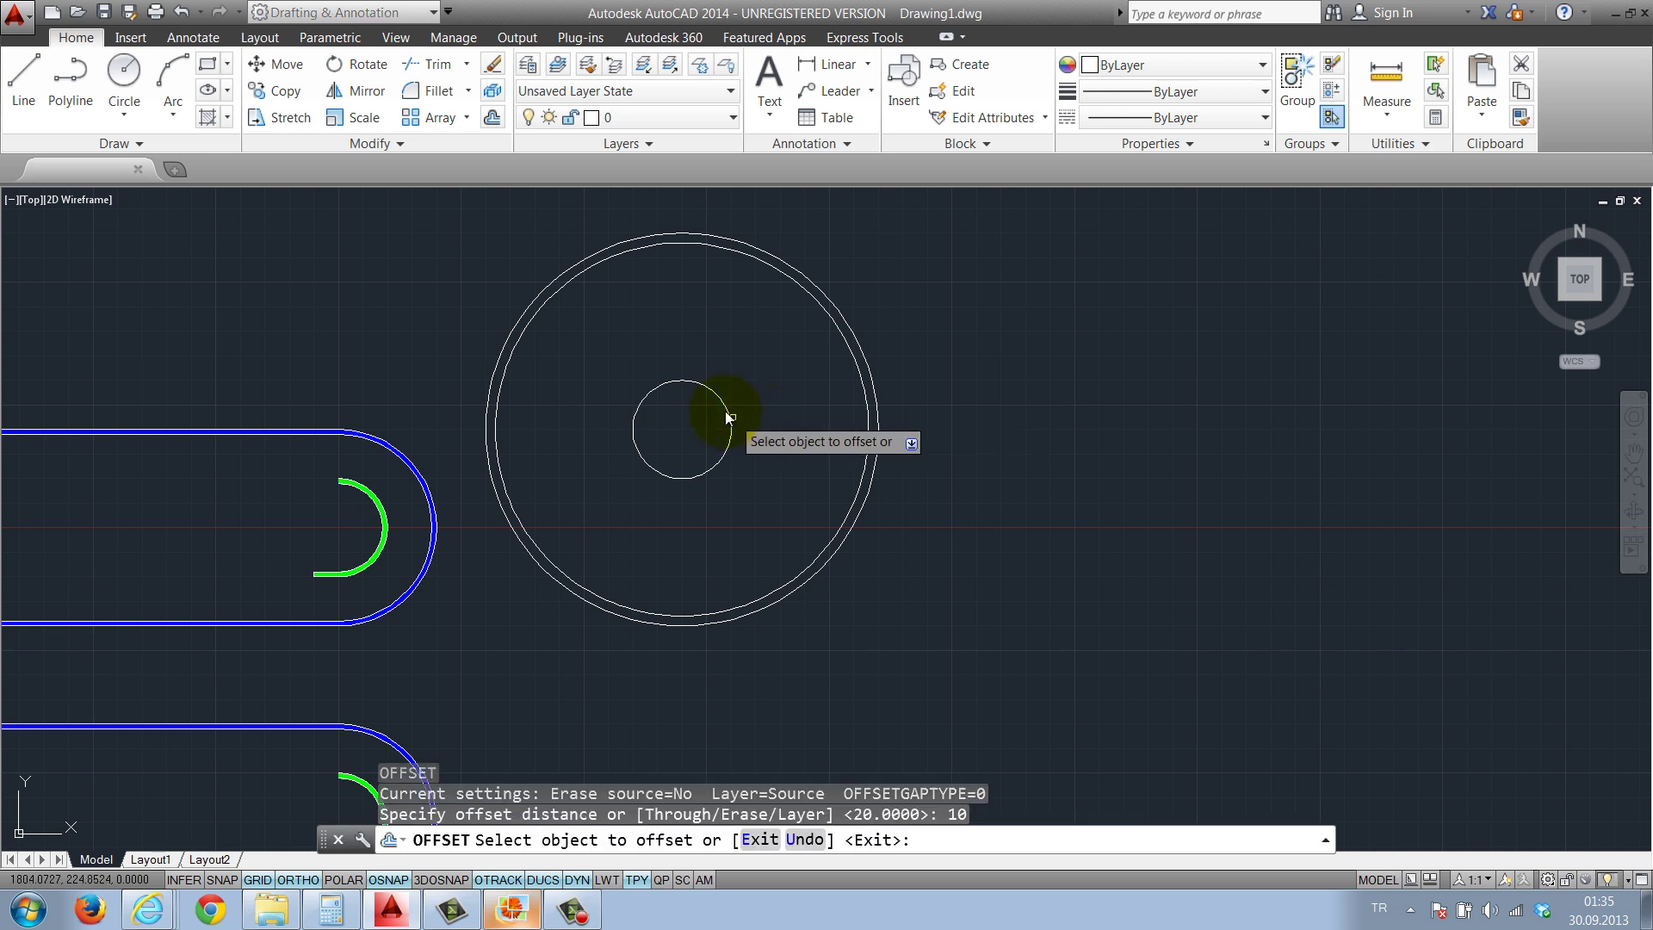
left_click(703, 385)
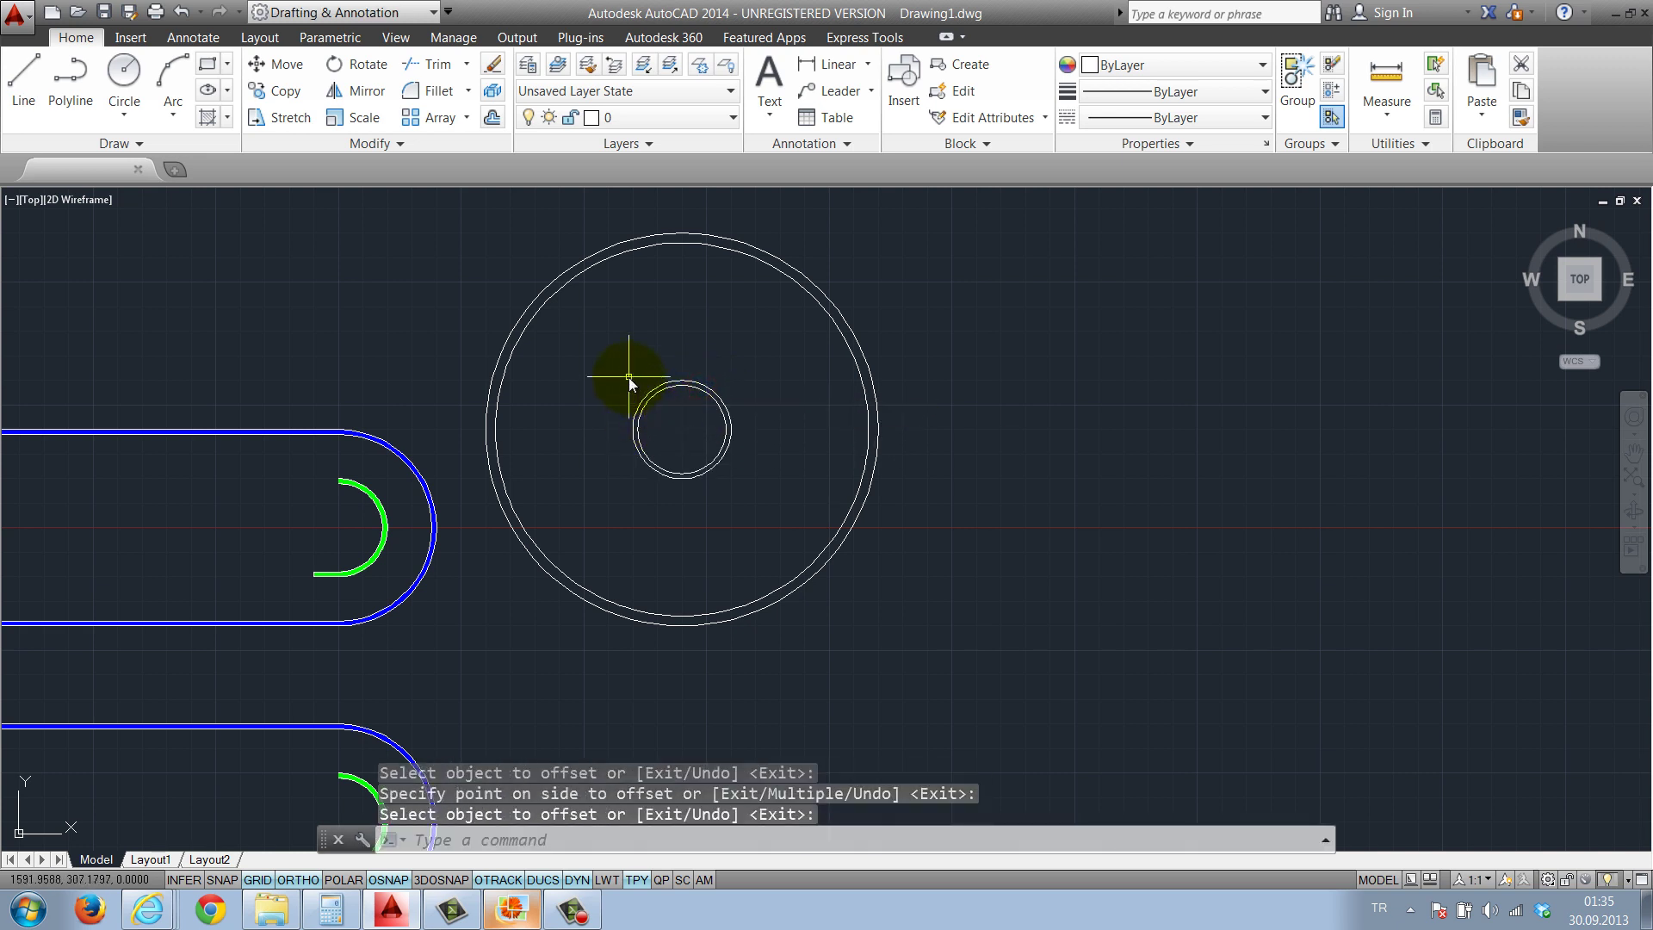
key("Escape")
key("Escape")
scroll(631, 383, "up", 2)
middle_click_drag(779, 381, 769, 459)
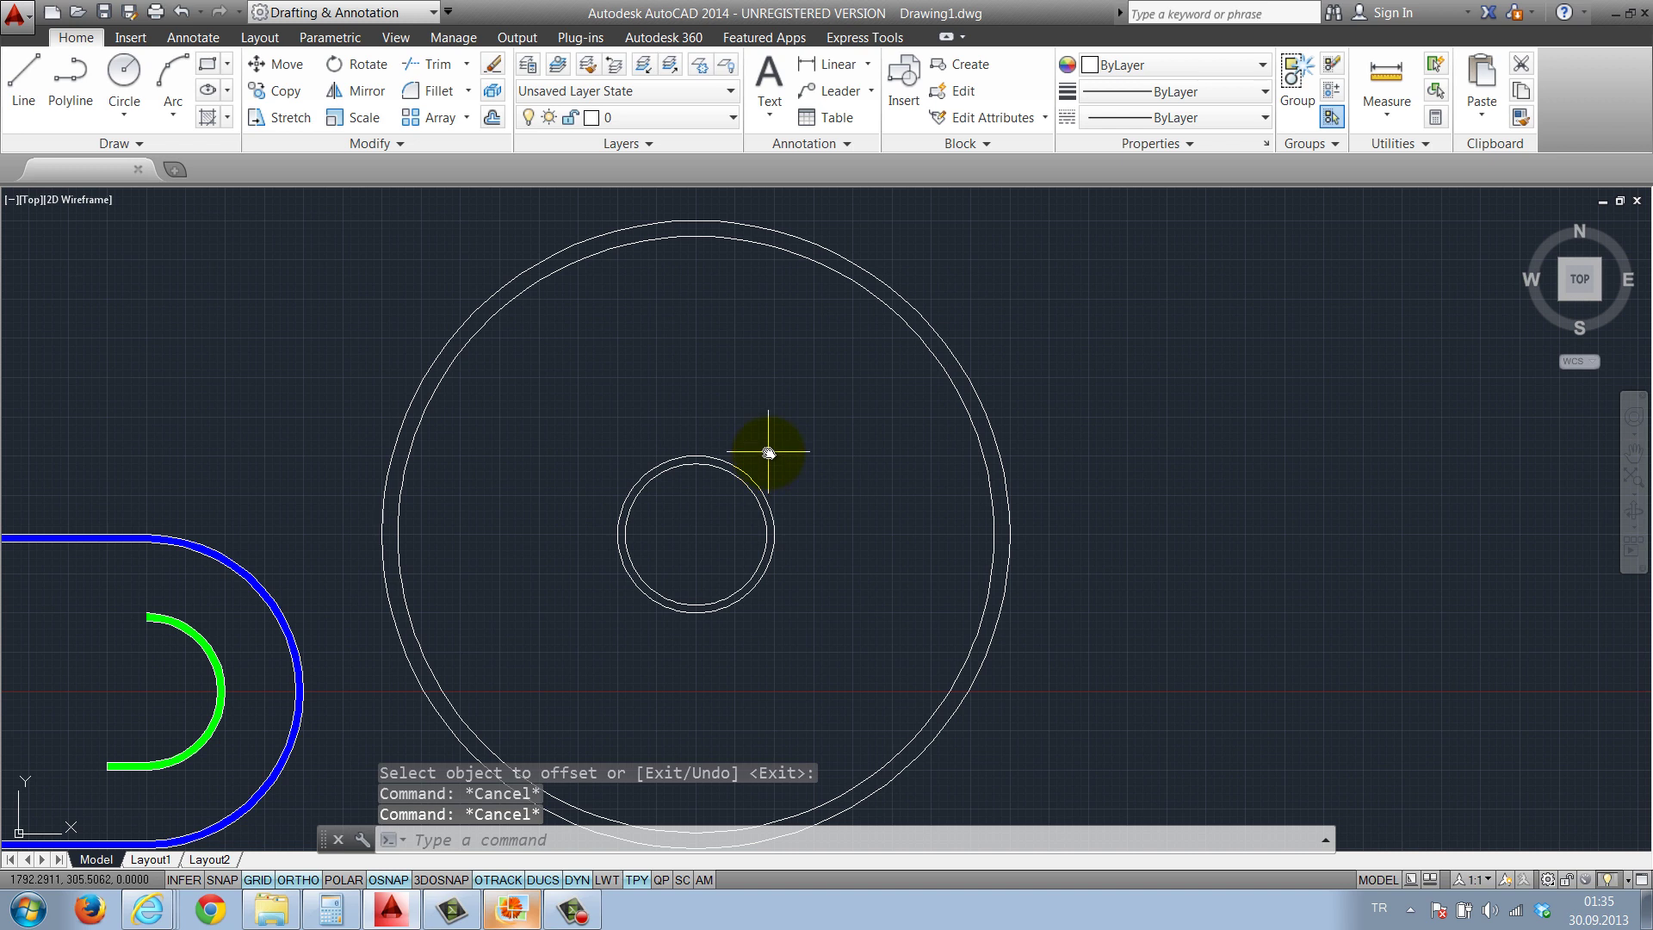
type("h")
key("Return")
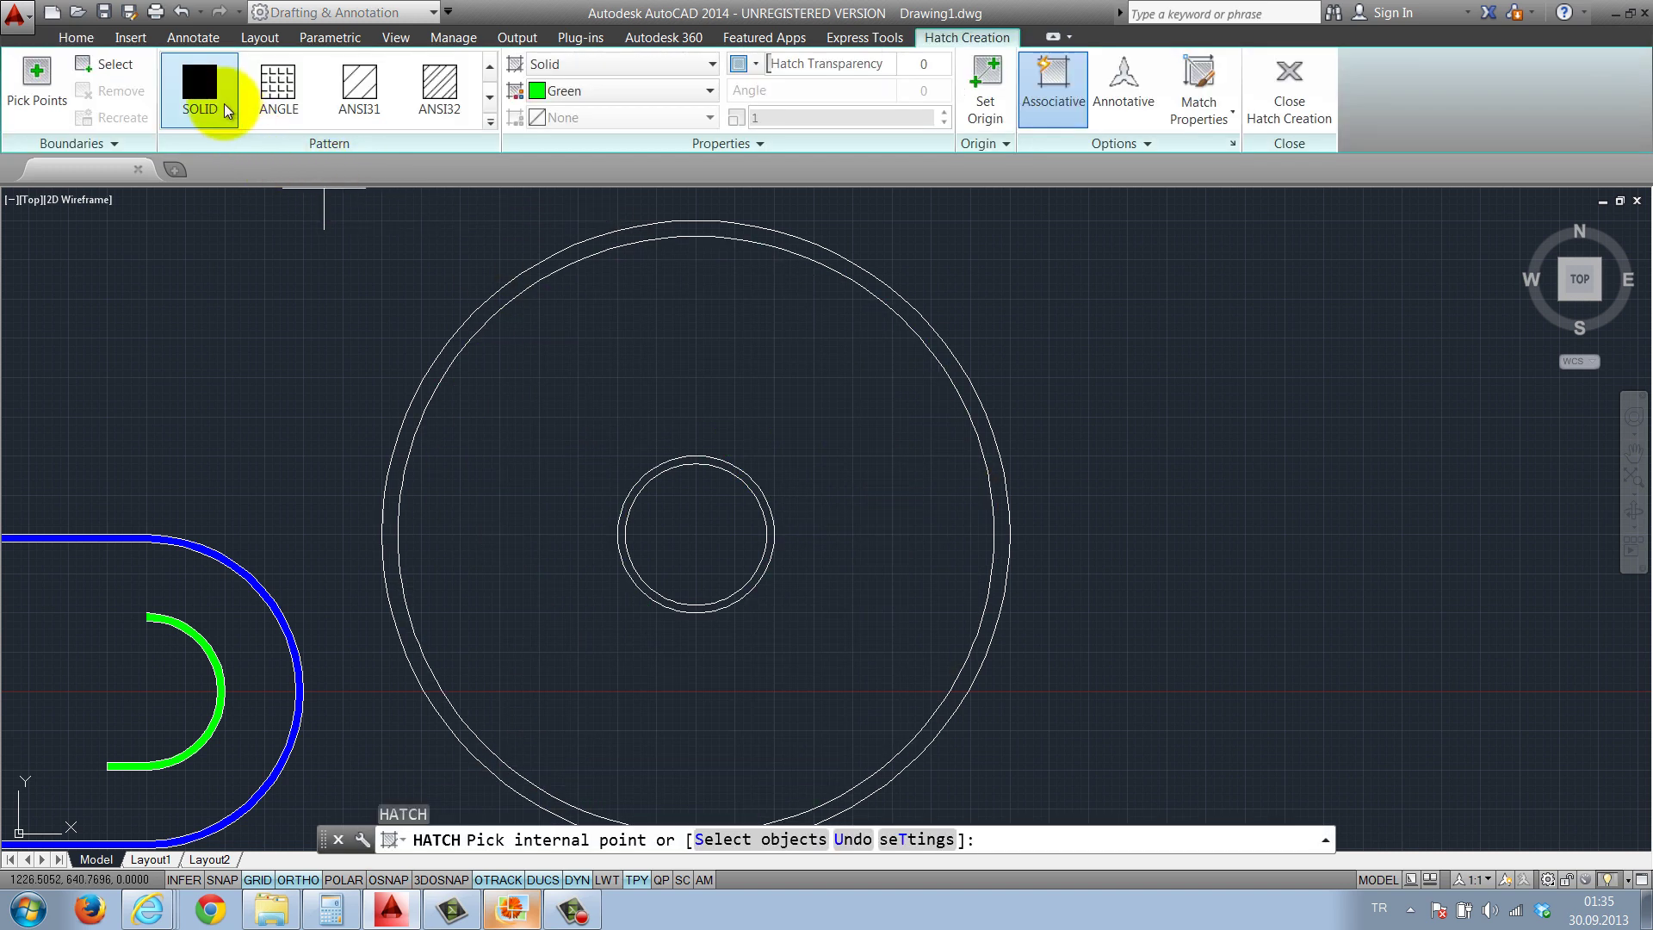
Fill the clarifier's outer ring with a solid yellow hatch
left_click(650, 232)
left_click(573, 90)
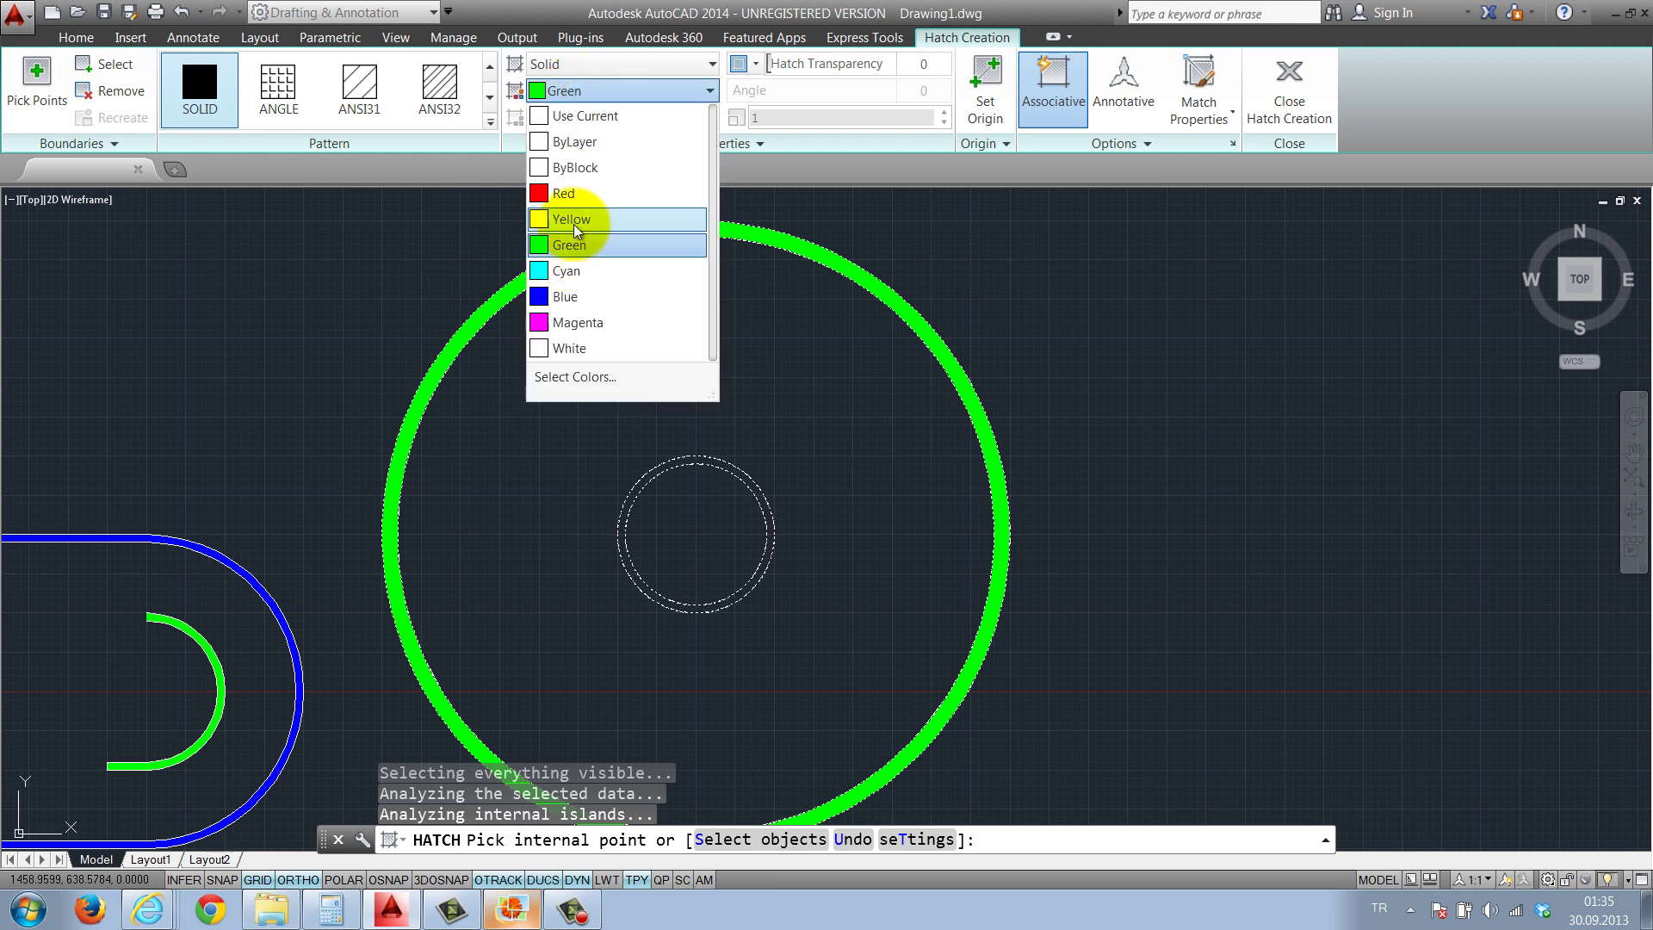
left_click(573, 222)
key("Escape")
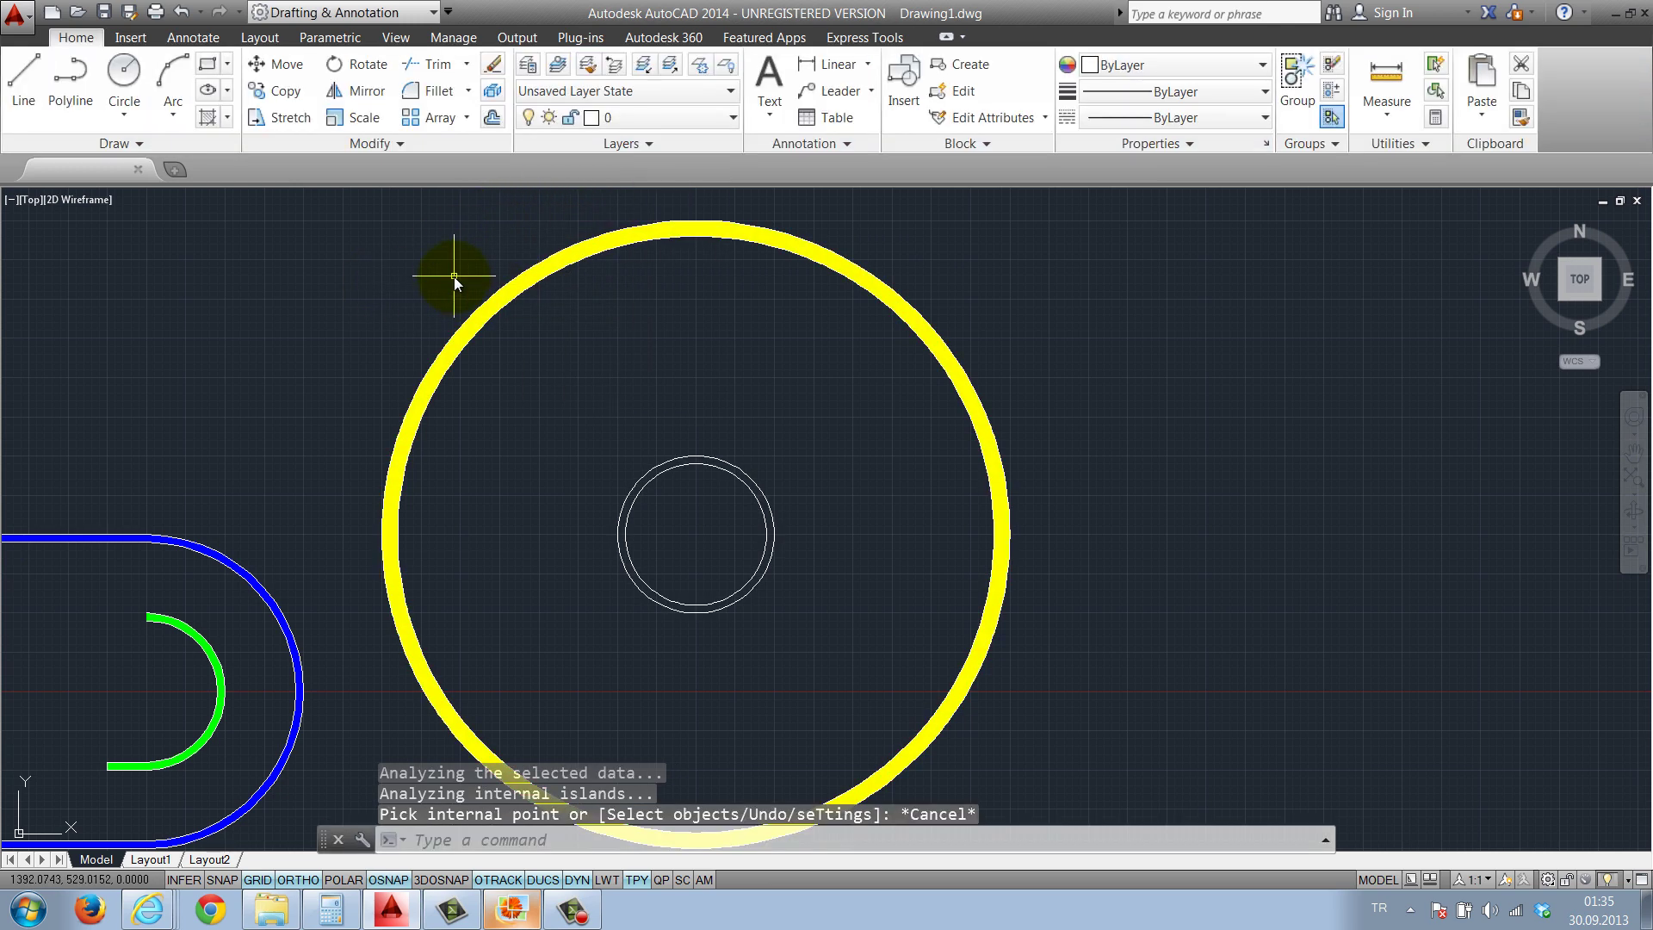
Fill the small inner ring with a solid magenta hatch
type("h")
key("Return")
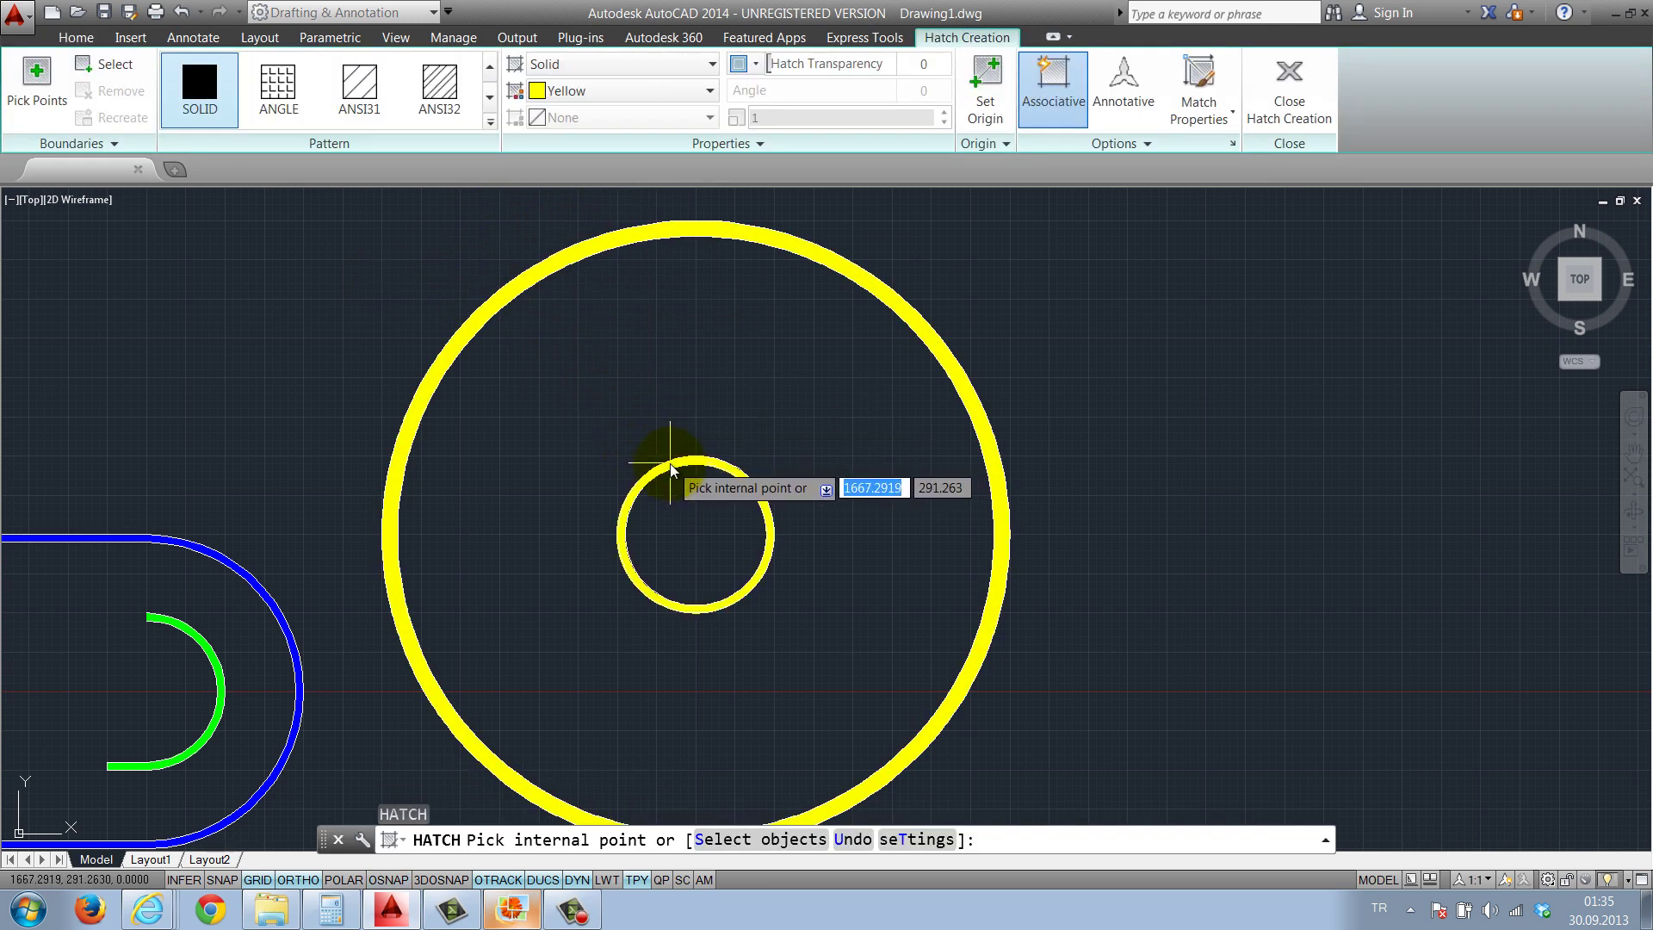
left_click(671, 470)
left_click(570, 90)
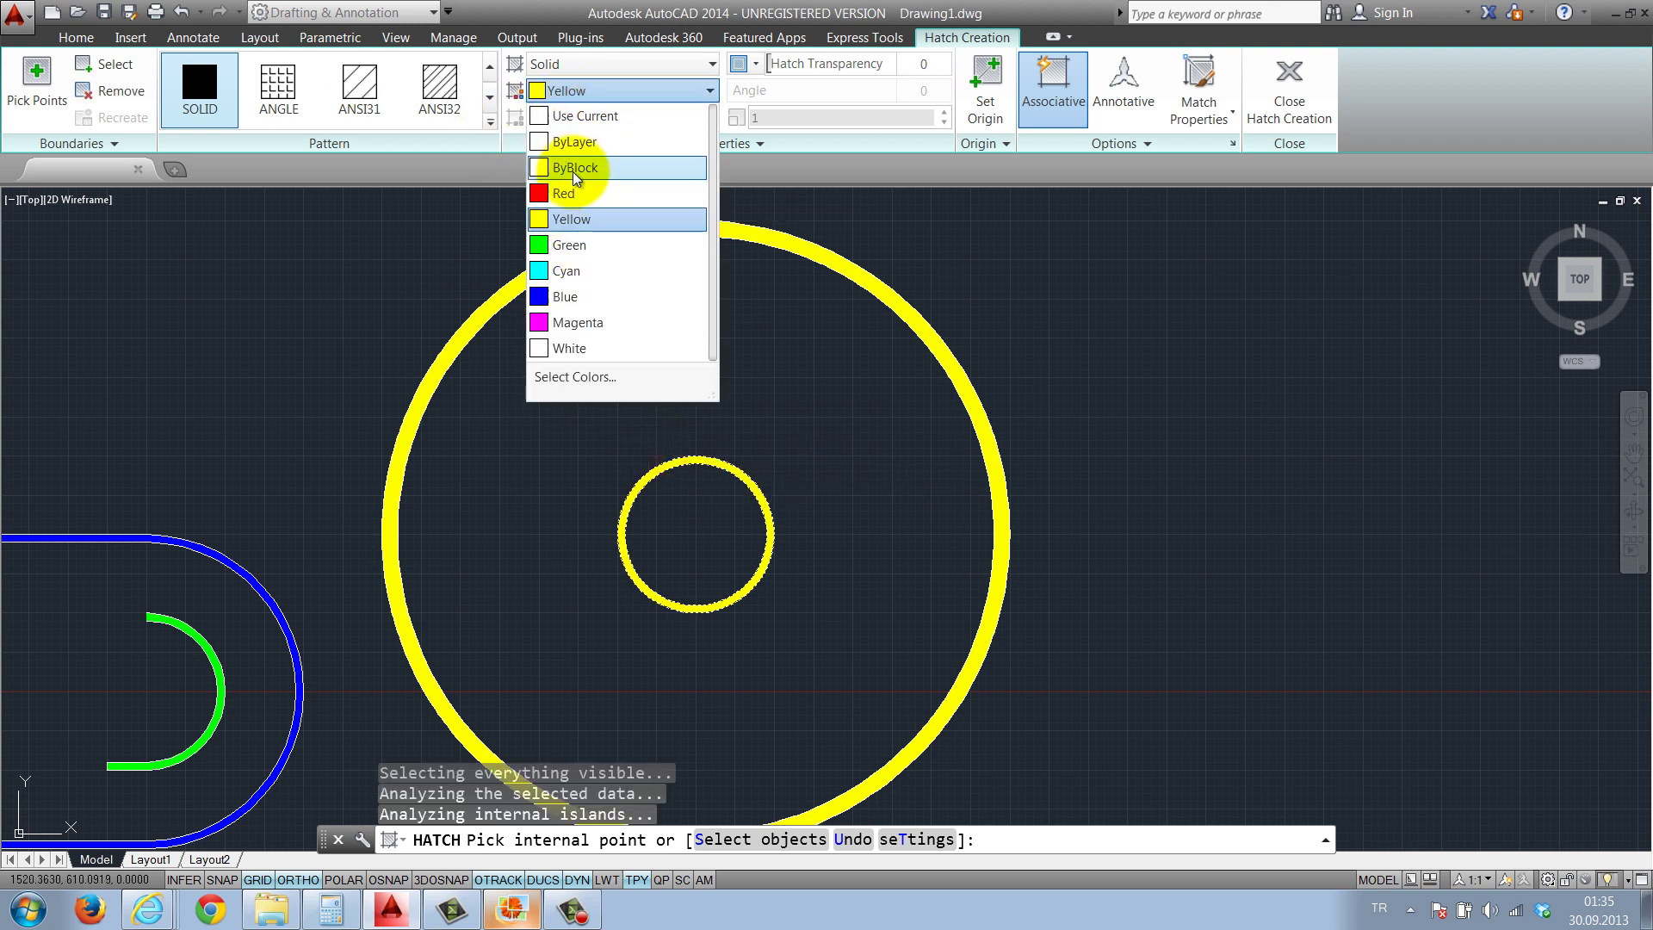
left_click(575, 326)
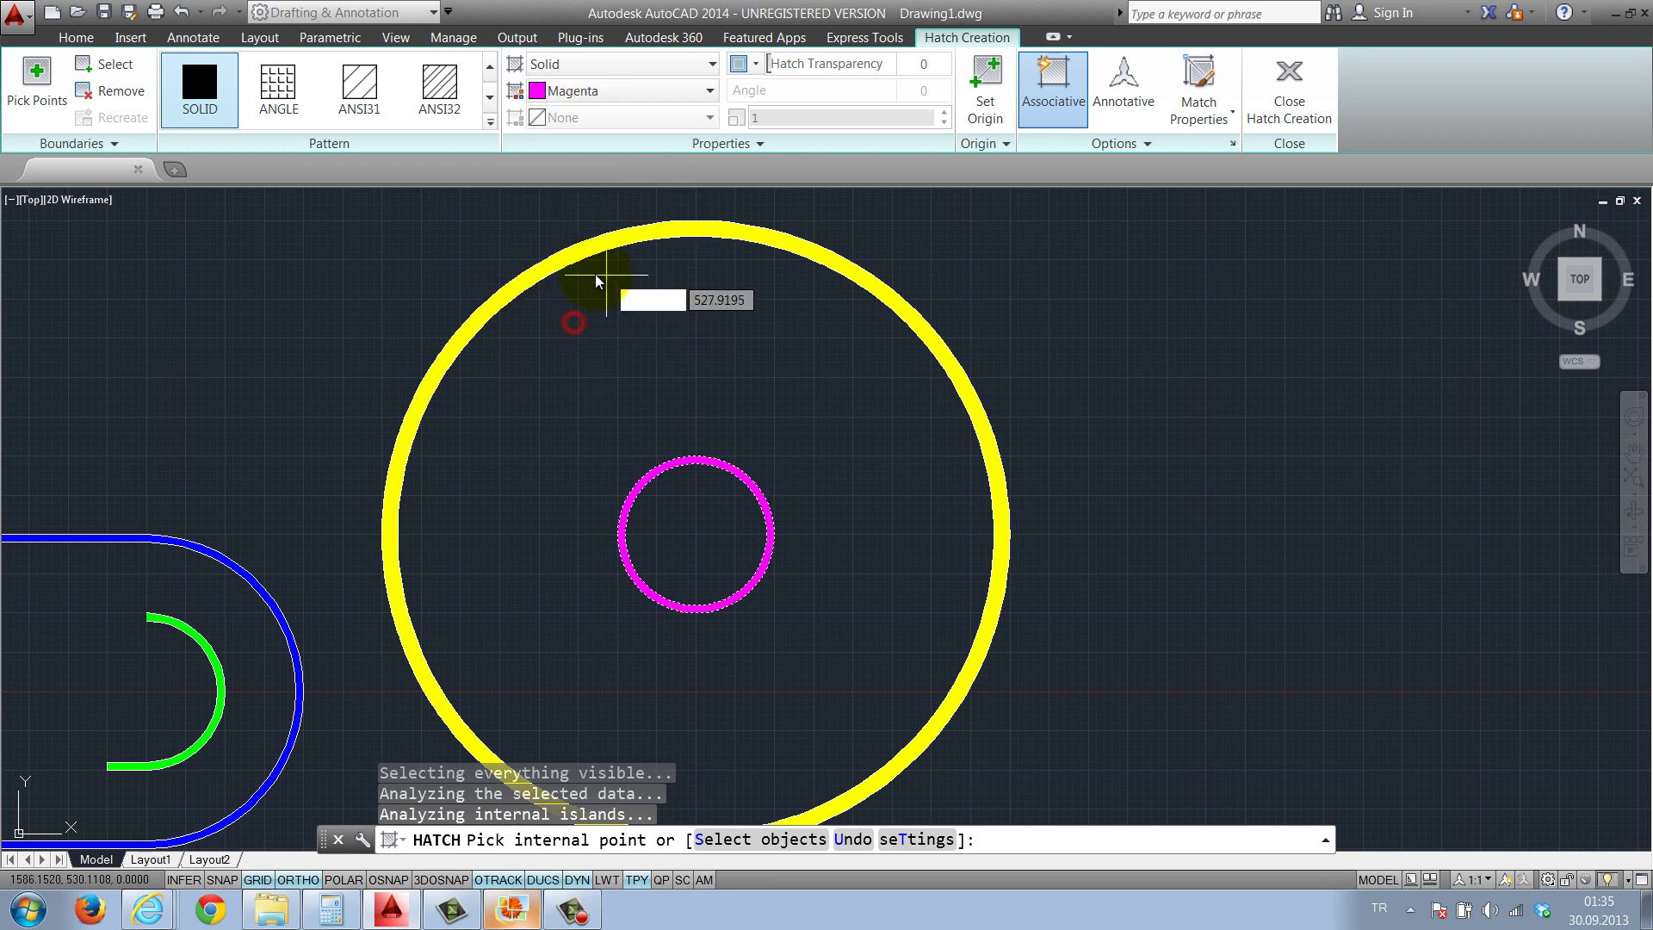
key("Escape")
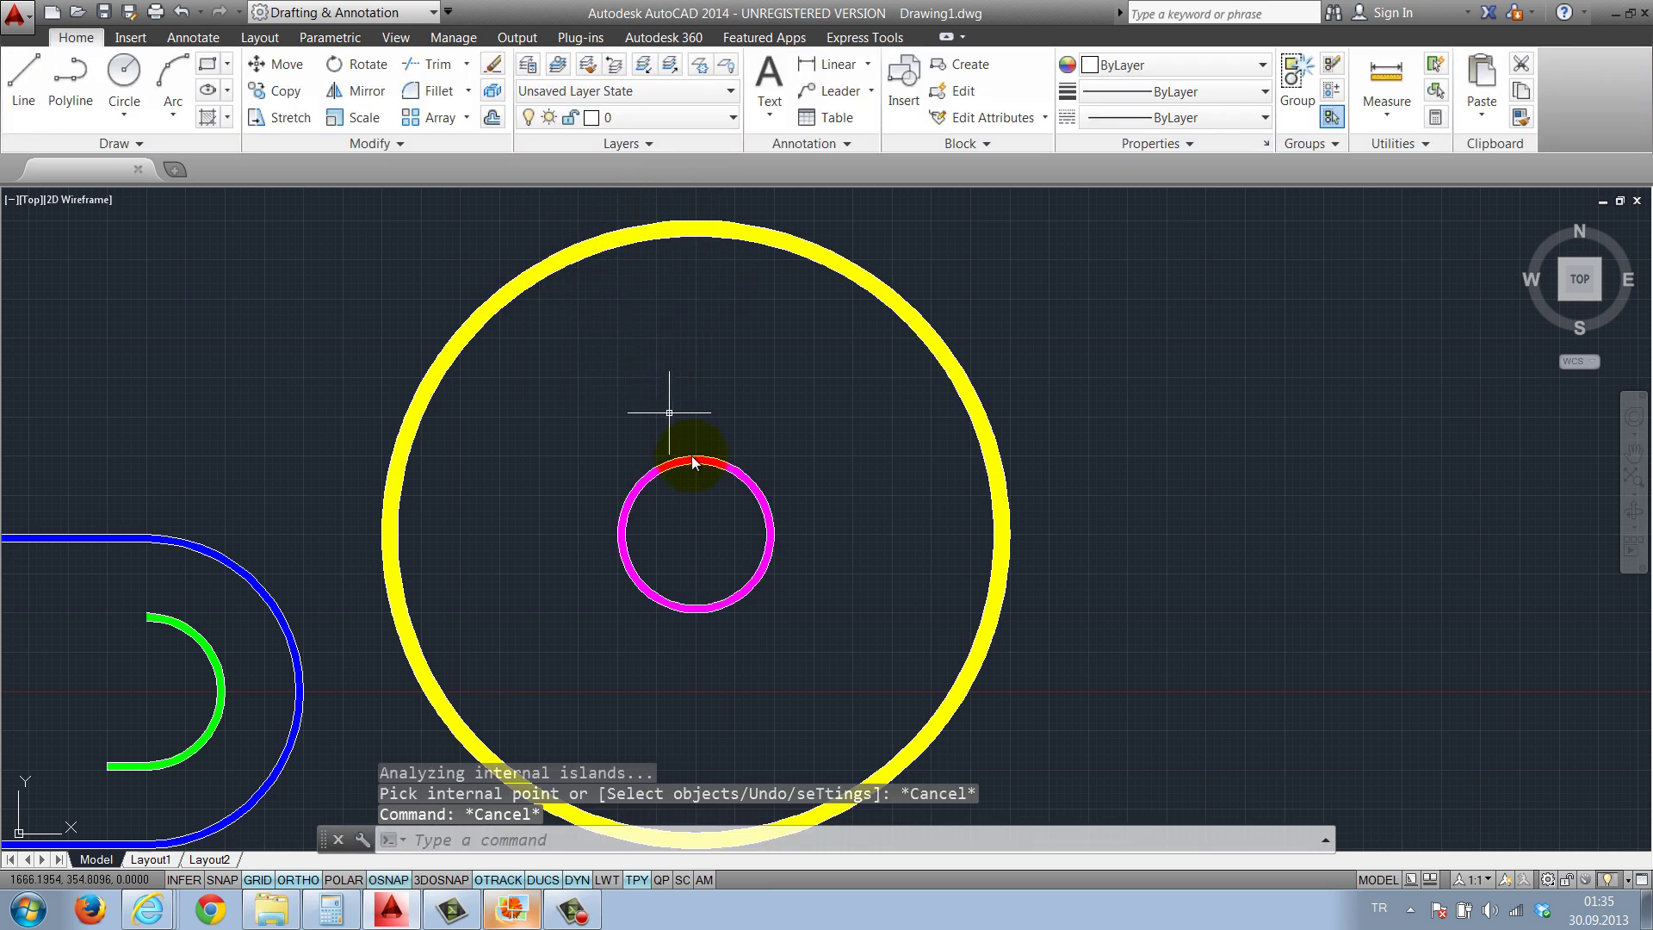
scroll(572, 370, "down", 2)
scroll(738, 417, "down", 4)
Select both rings of the clarifier and start a rectangular array
left_click(657, 461)
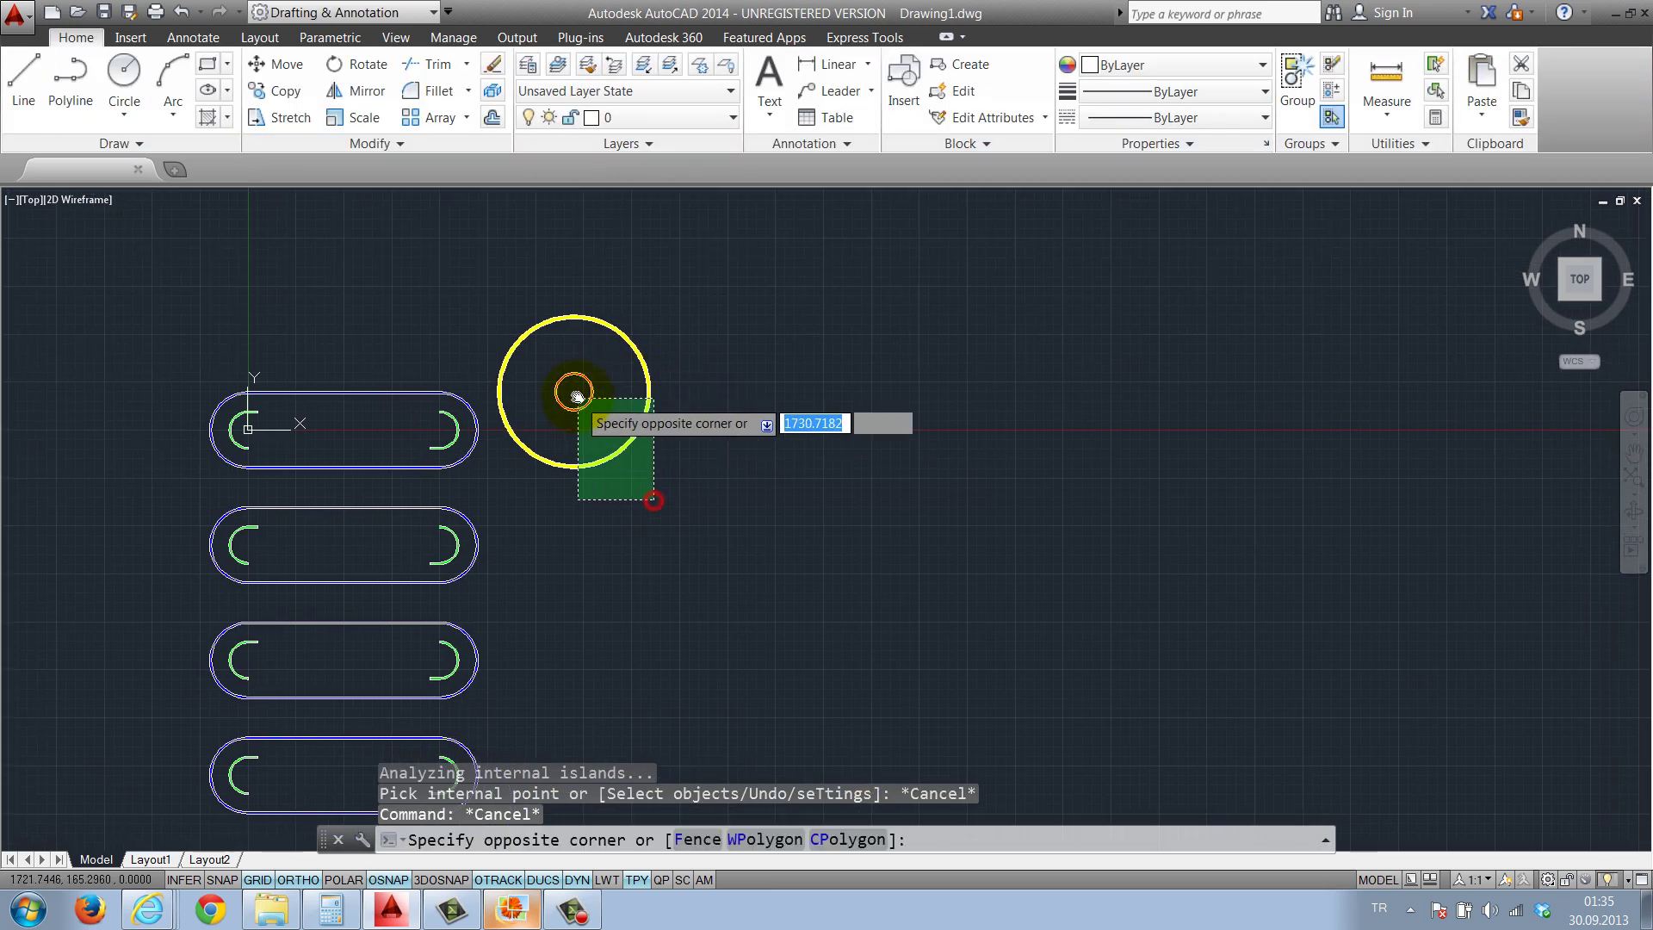
left_click(564, 391)
left_click(422, 119)
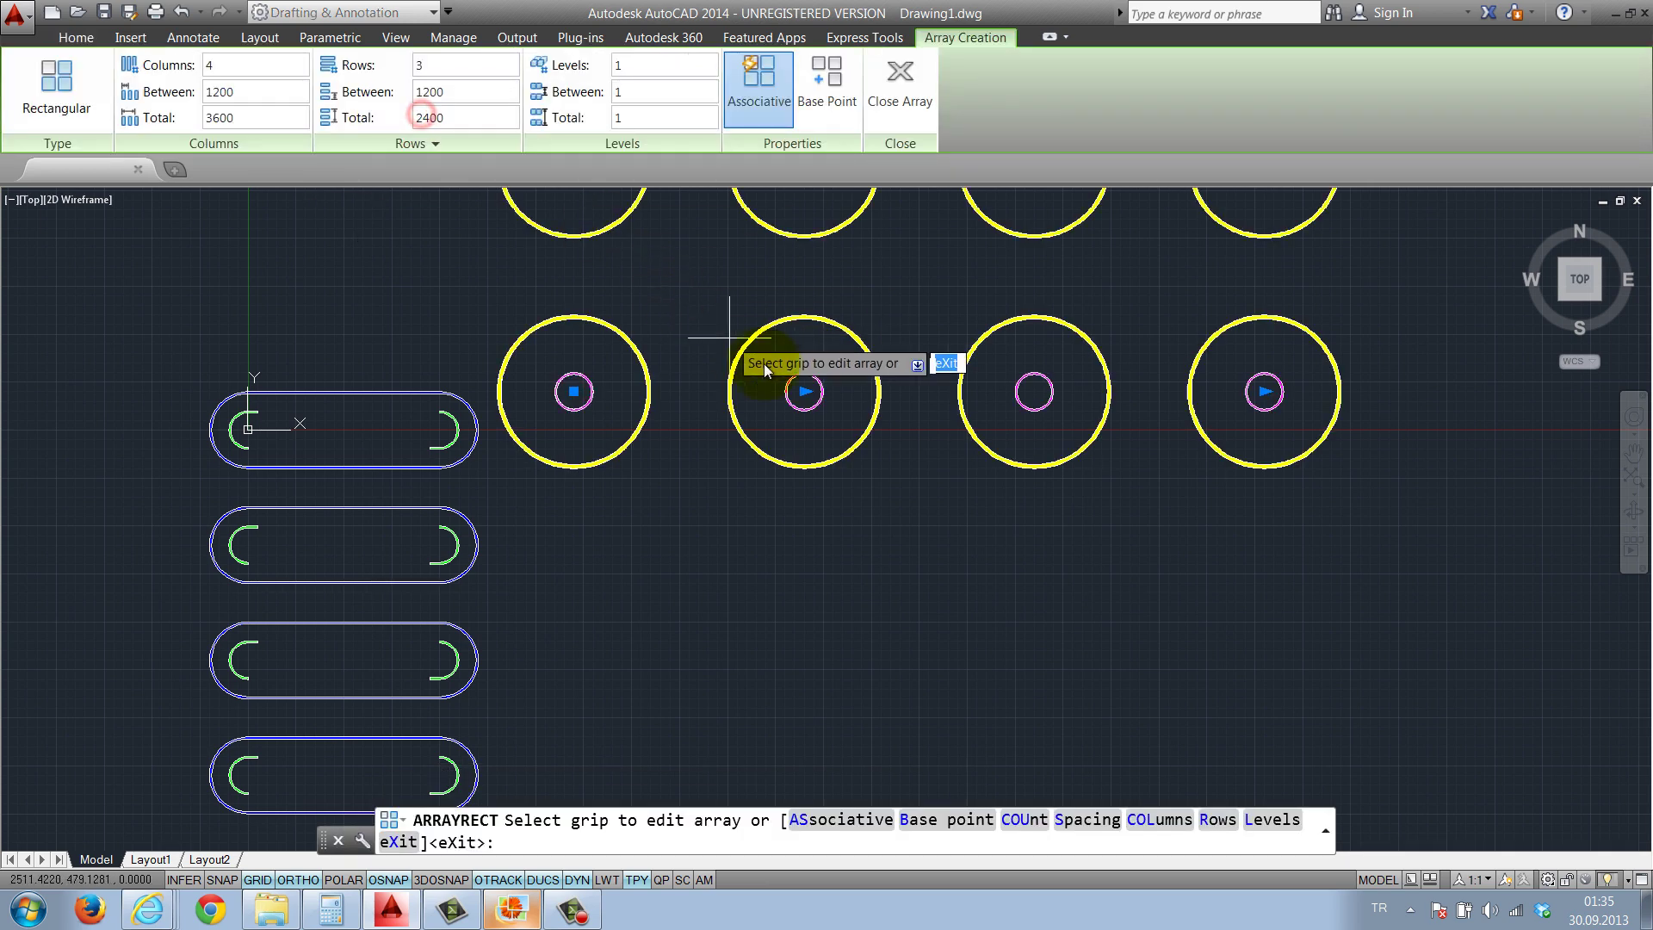
scroll(841, 517, "down", 3)
scroll(827, 468, "up", 2)
middle_click_drag(826, 467, 795, 457)
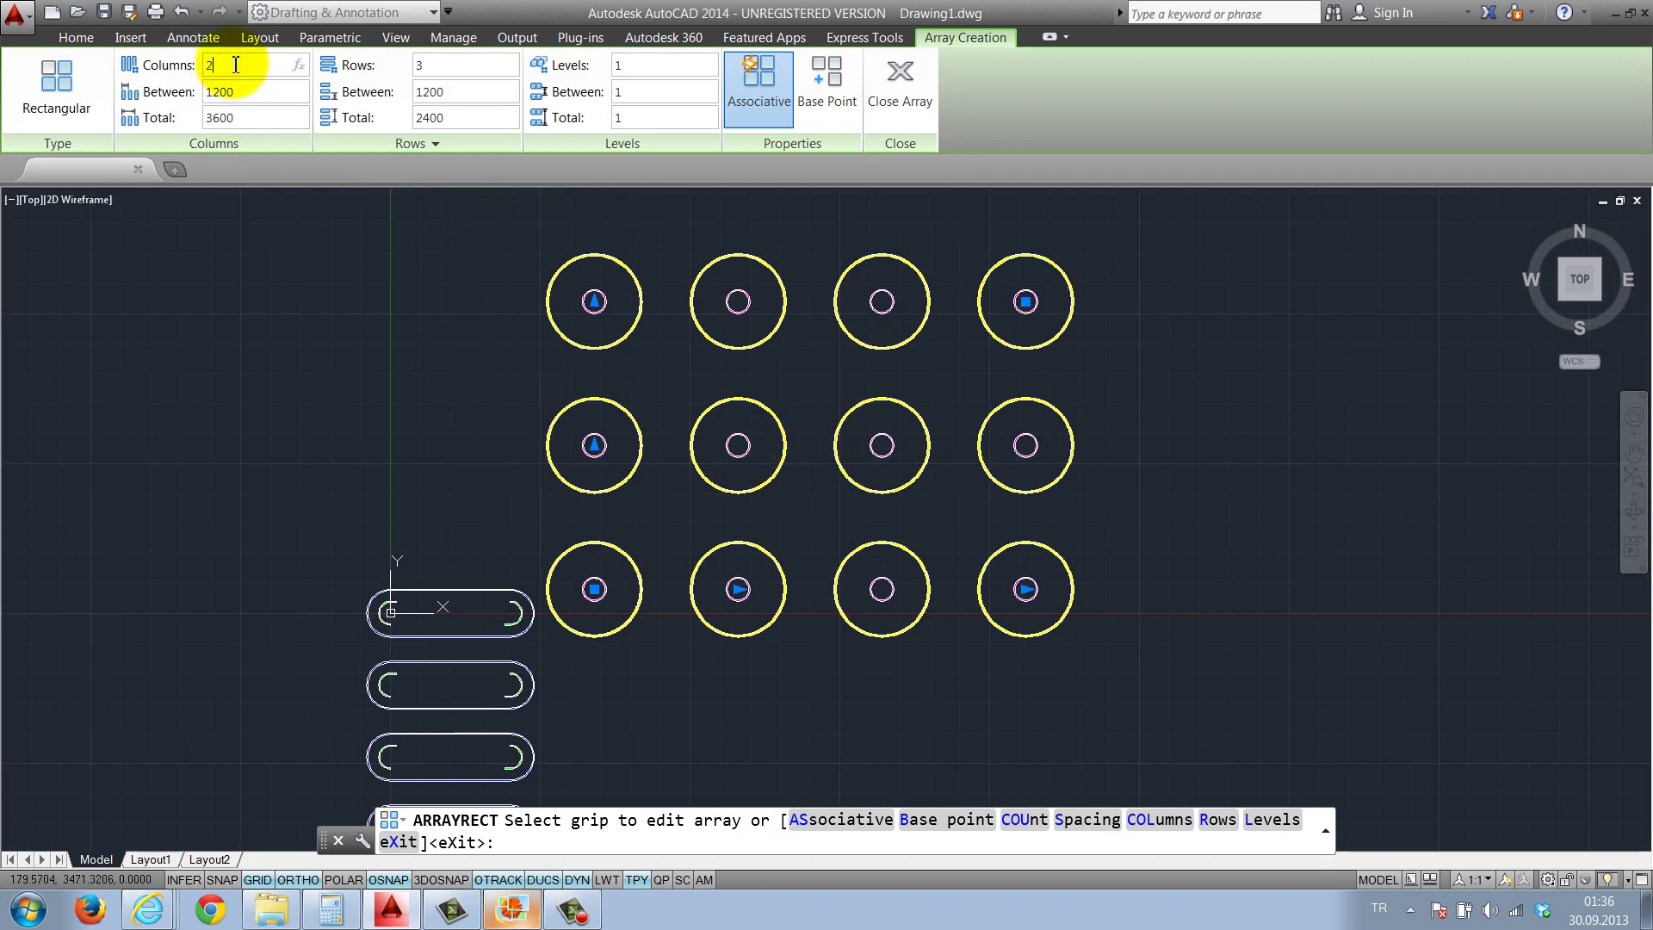
Set the array to 2 columns and 2 rows, with rows spaced -1200
left_click(427, 64)
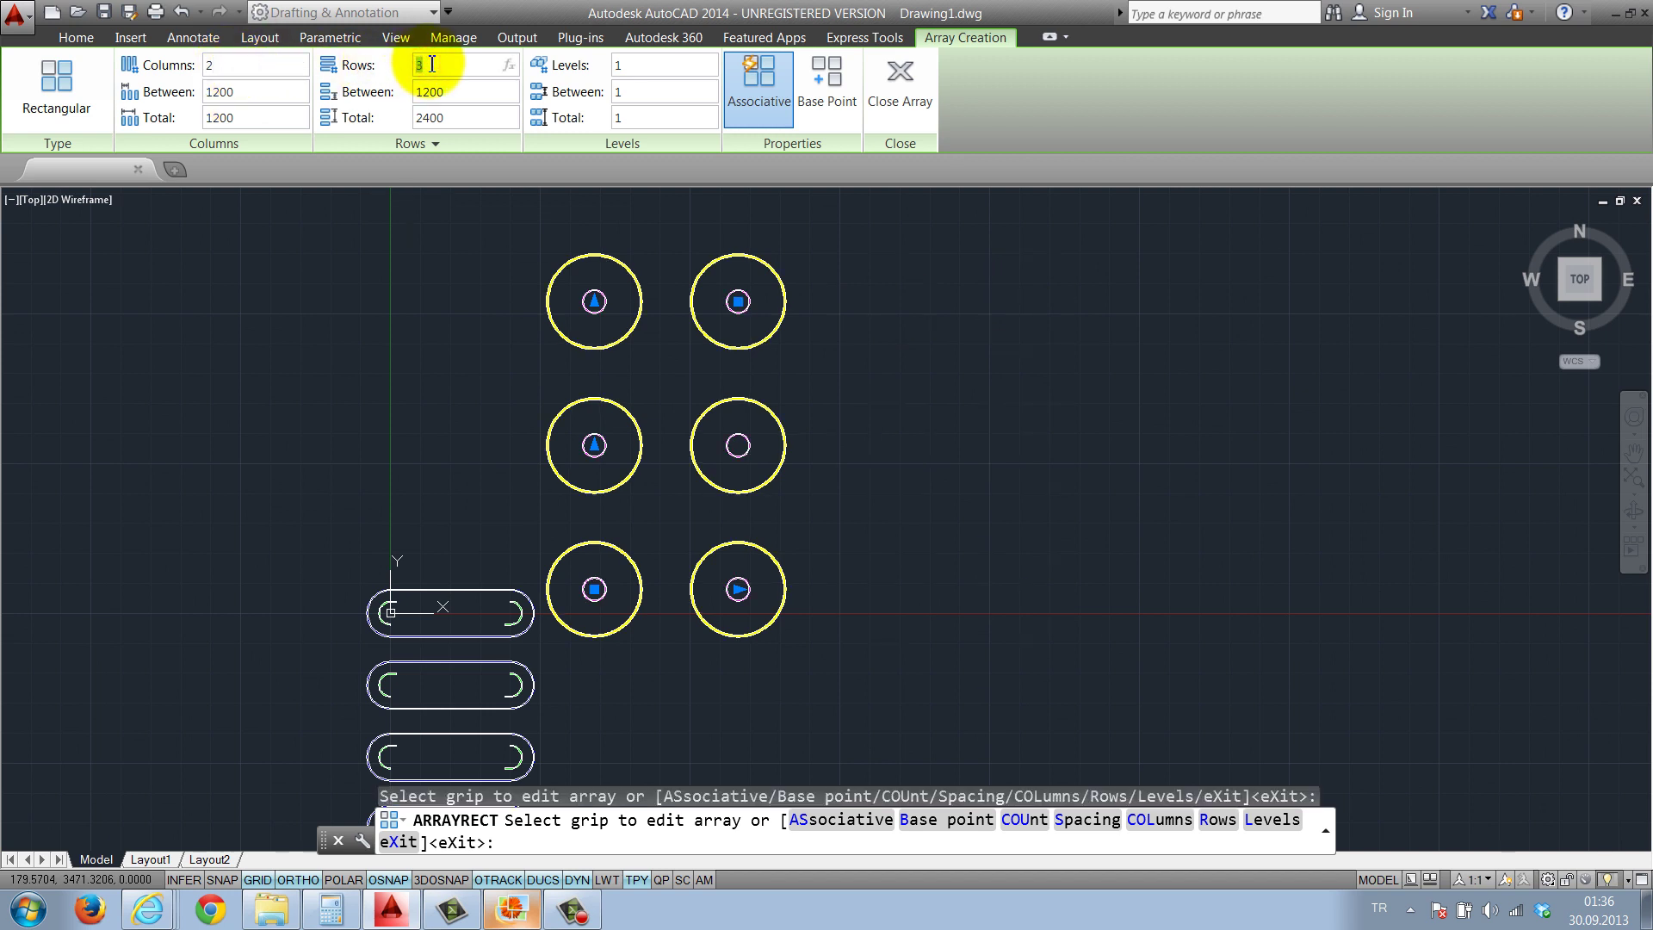
type("2")
key("Return")
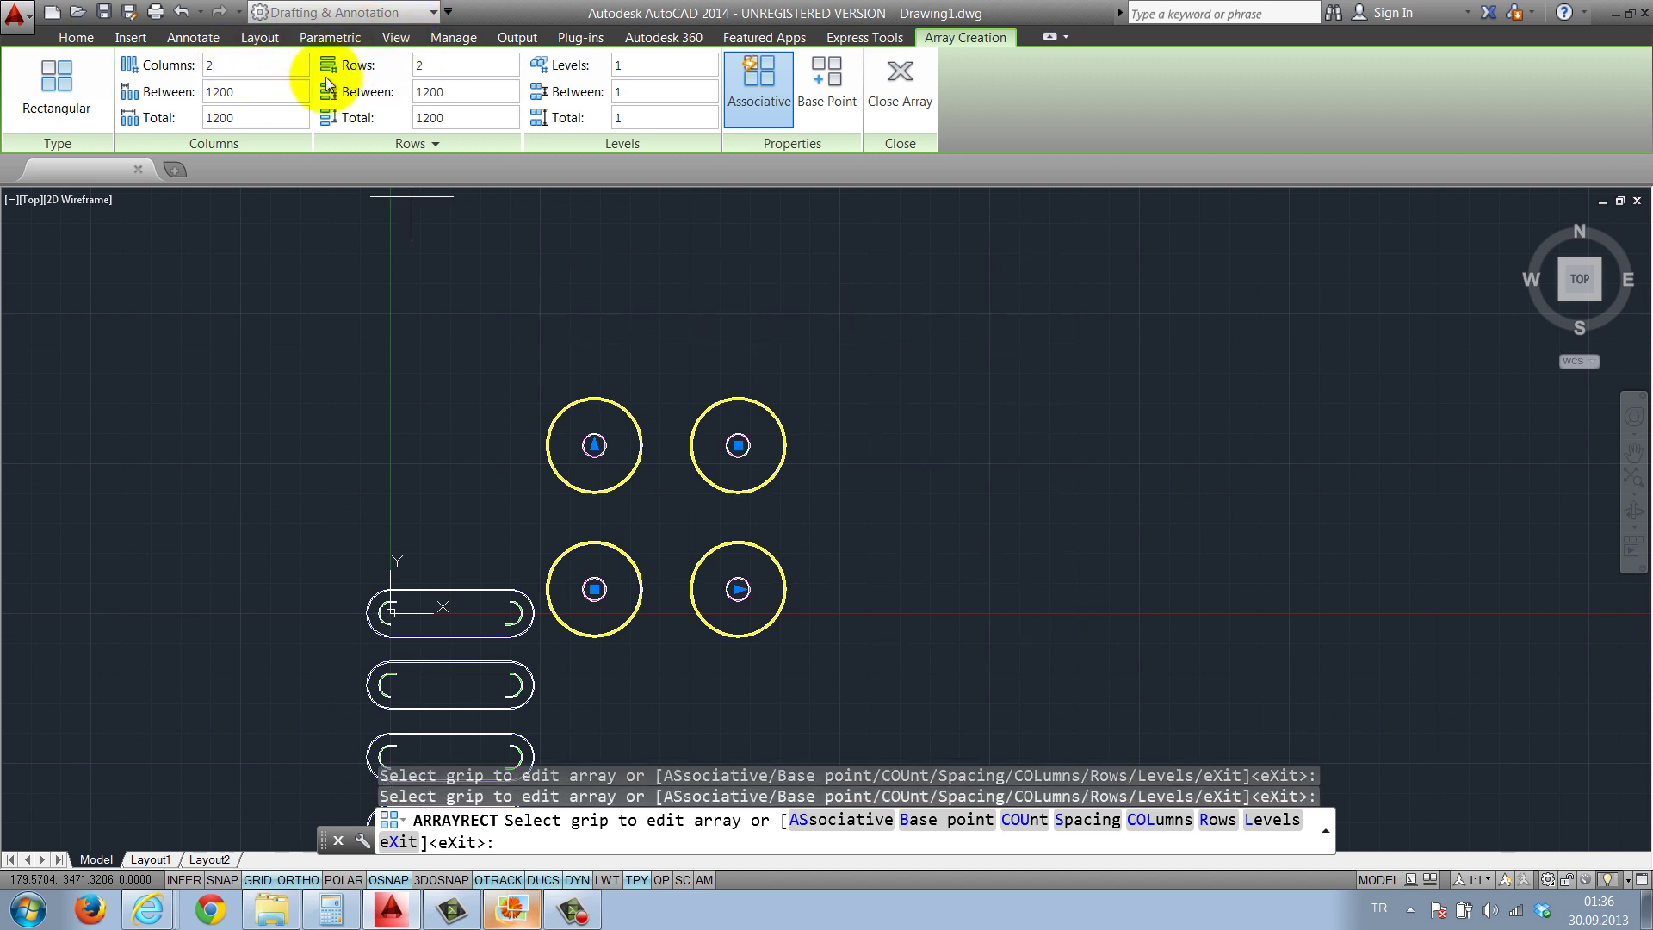
left_click(206, 92)
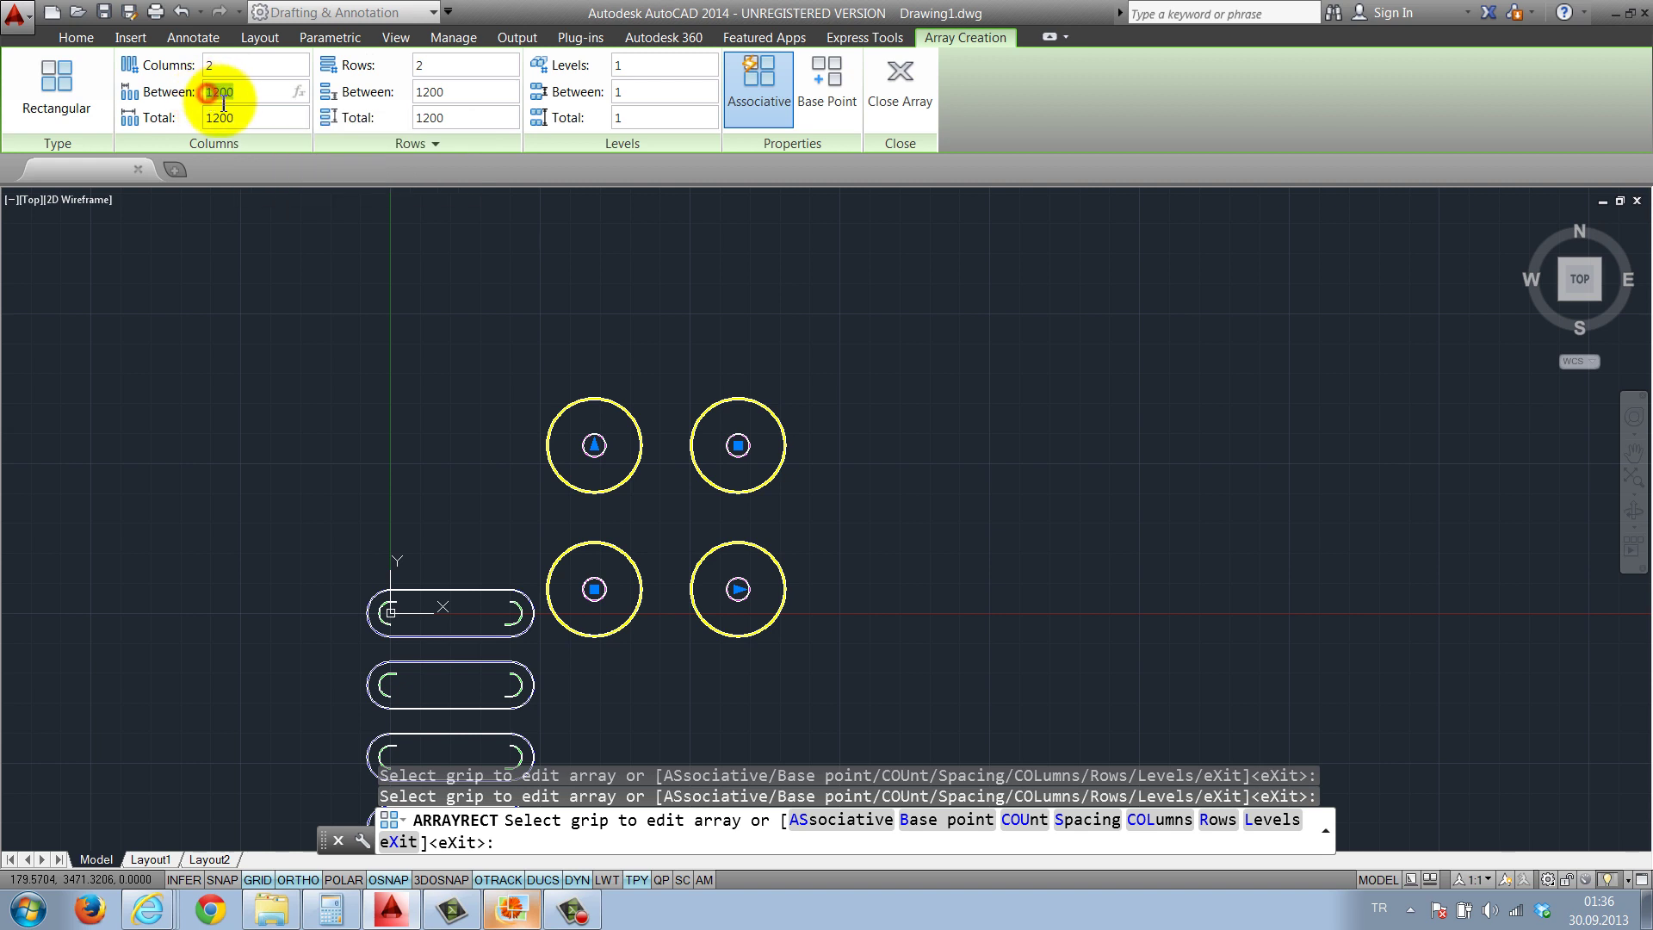
left_click(417, 92)
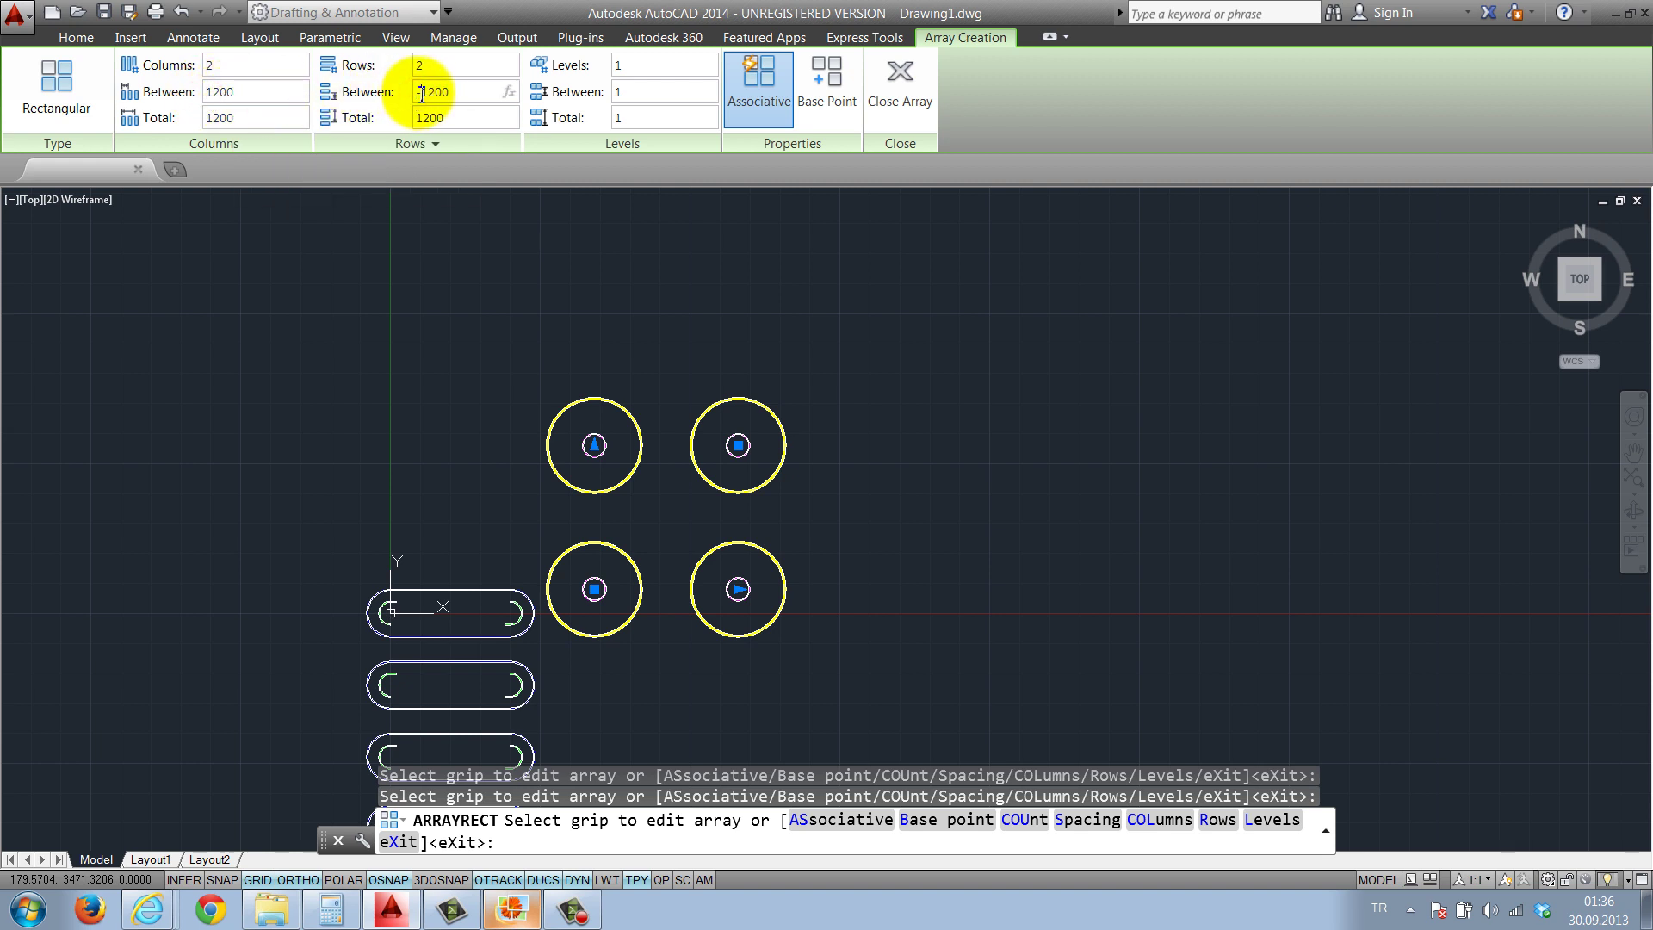
type("-1200")
key("Return")
middle_click_drag(737, 538, 771, 403)
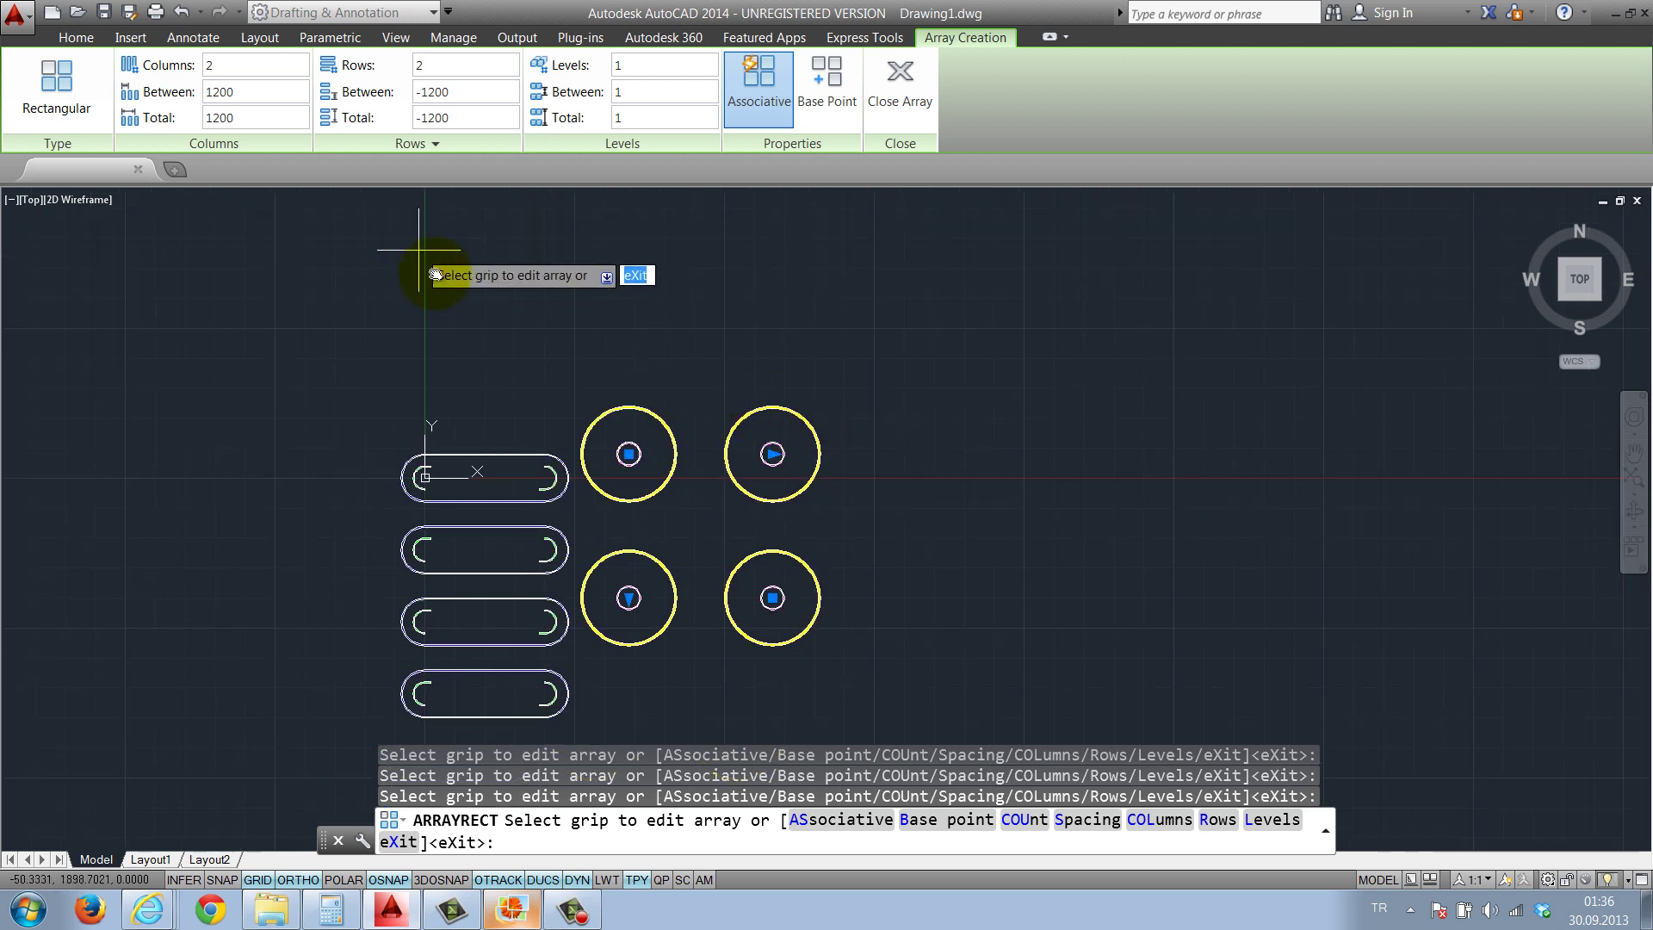
scroll(534, 528, "up", 2)
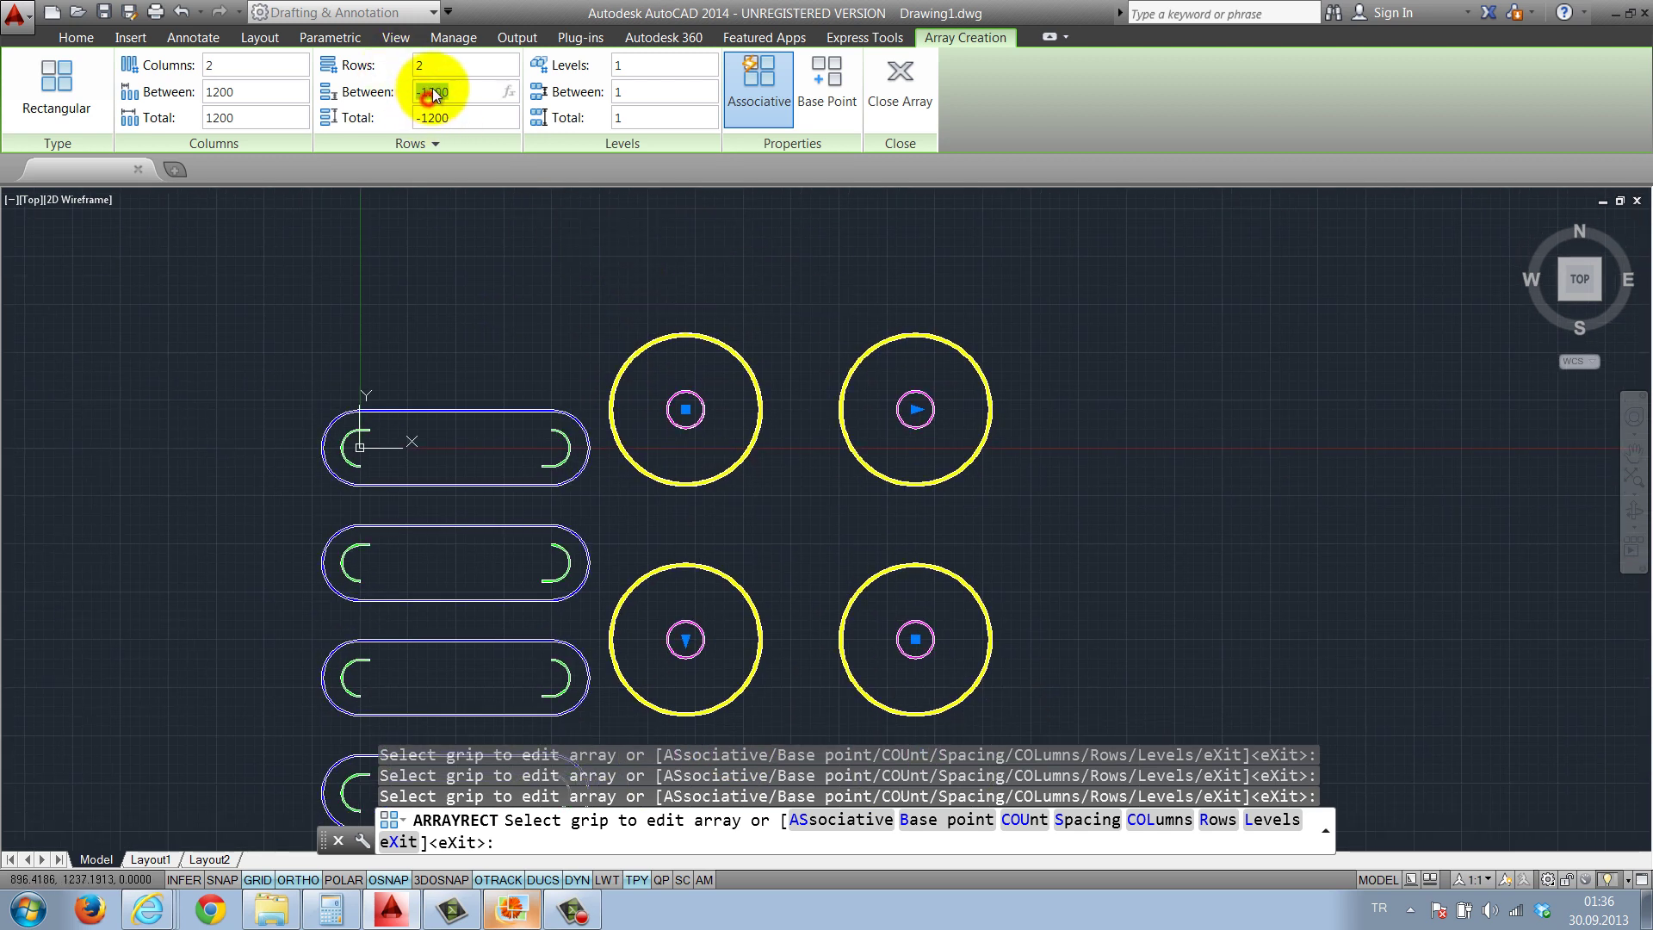
Adjust row spacing to -900 and column spacing to 900, then close the array
type("-800")
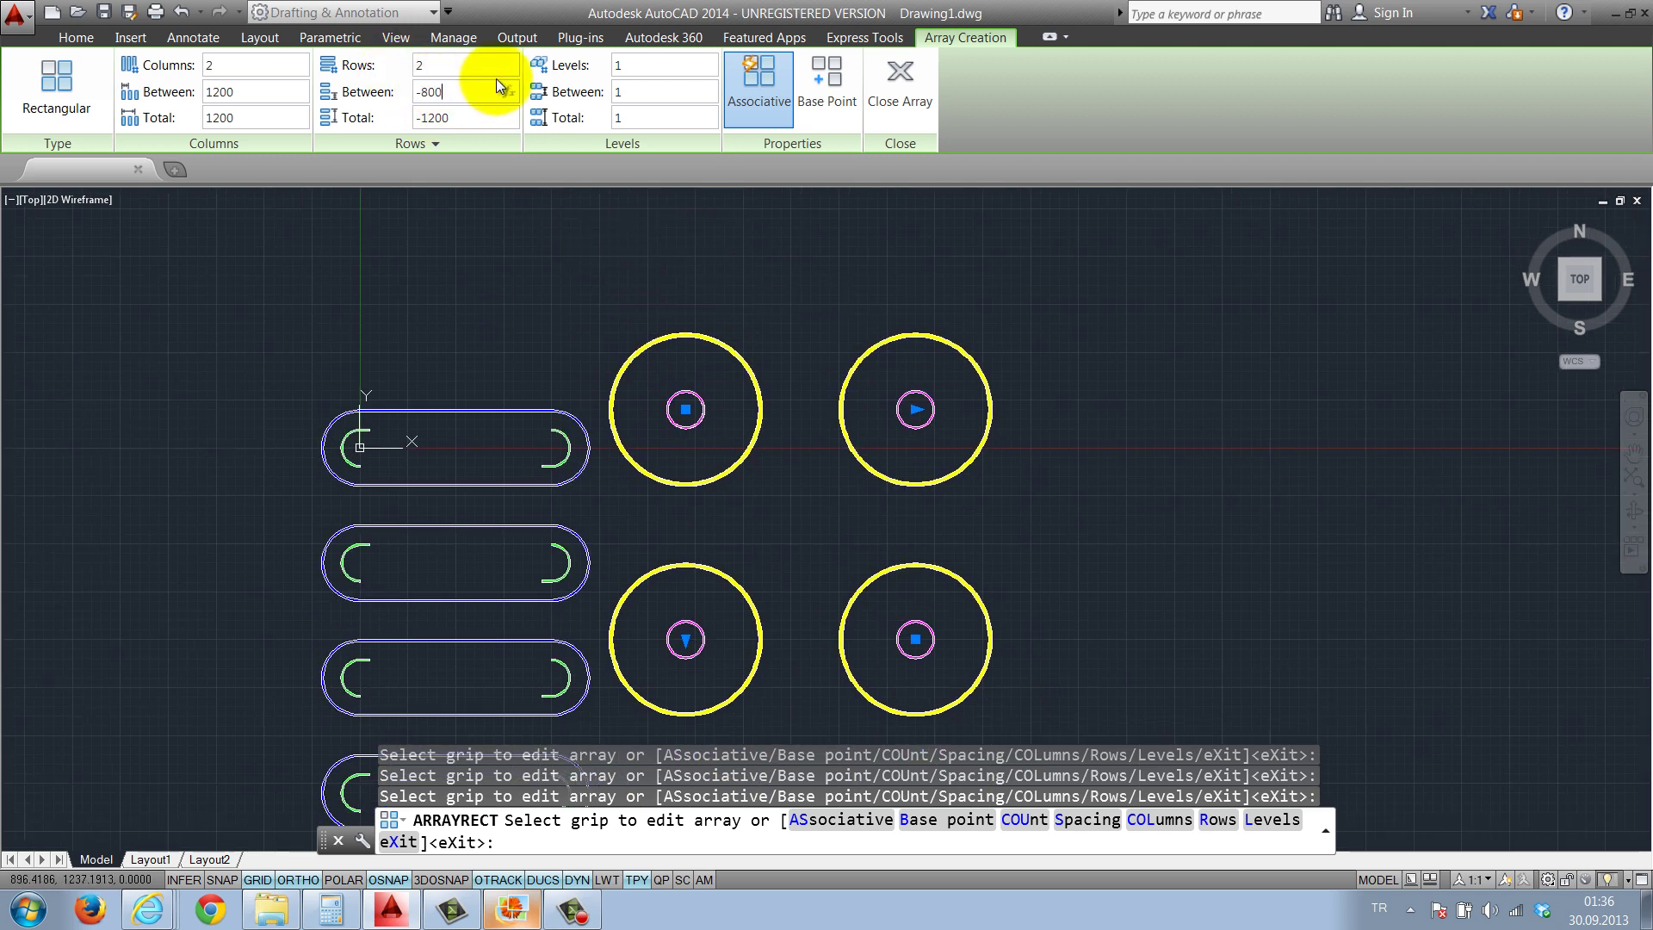
key("Return")
left_click(473, 94)
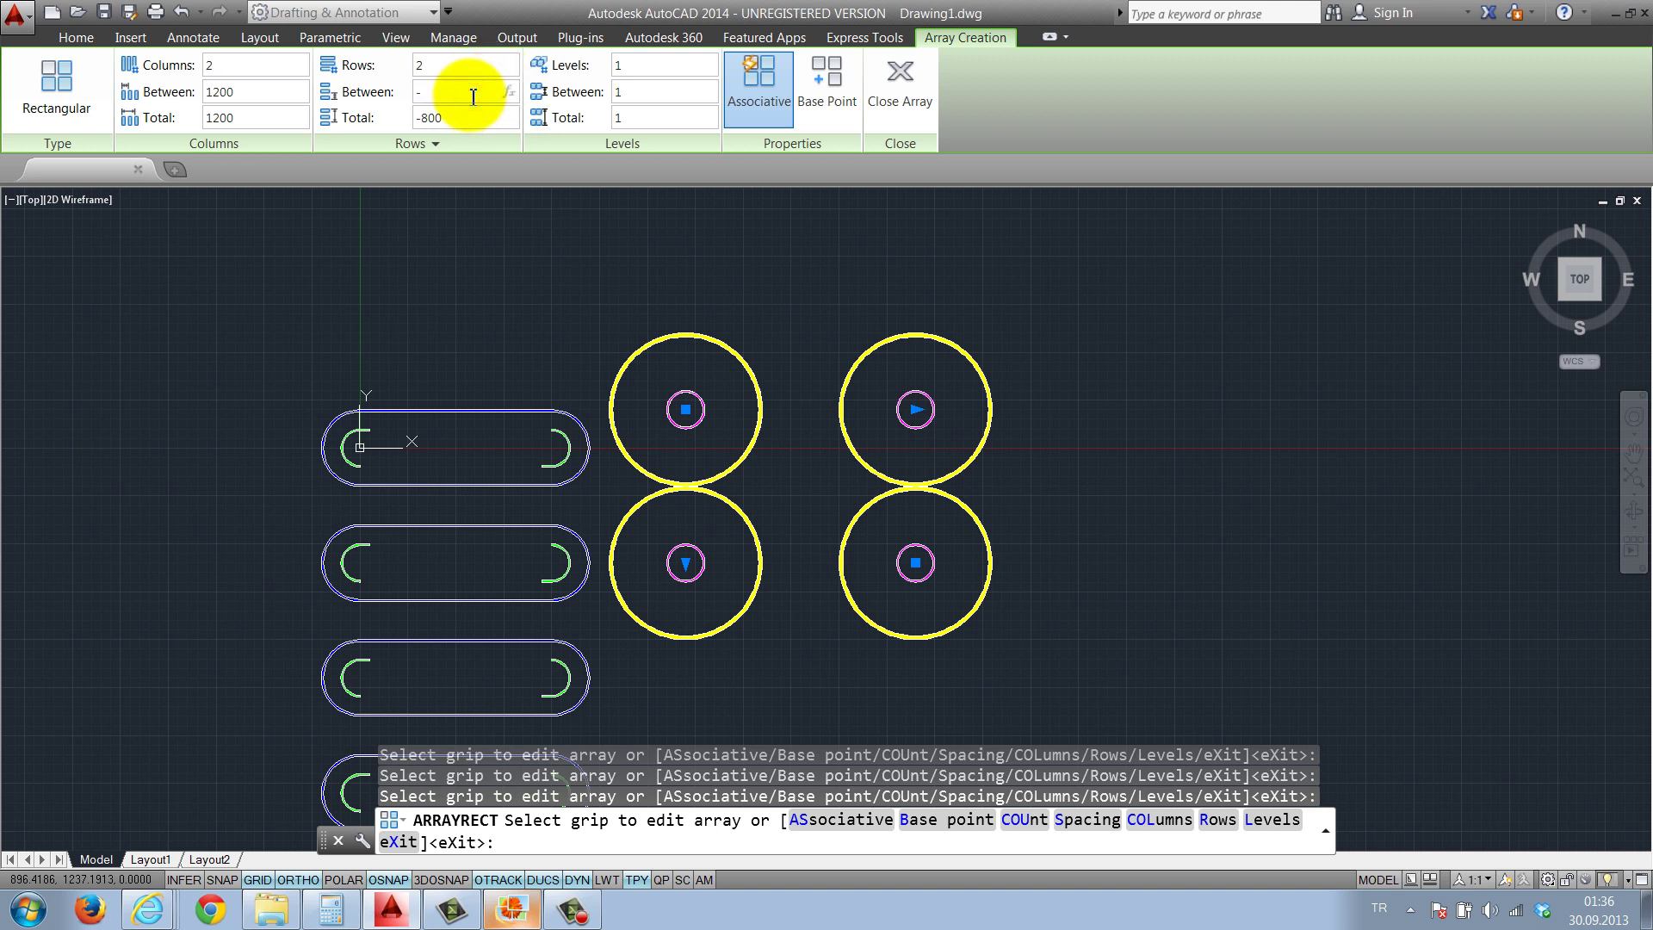
type("900")
key("Return")
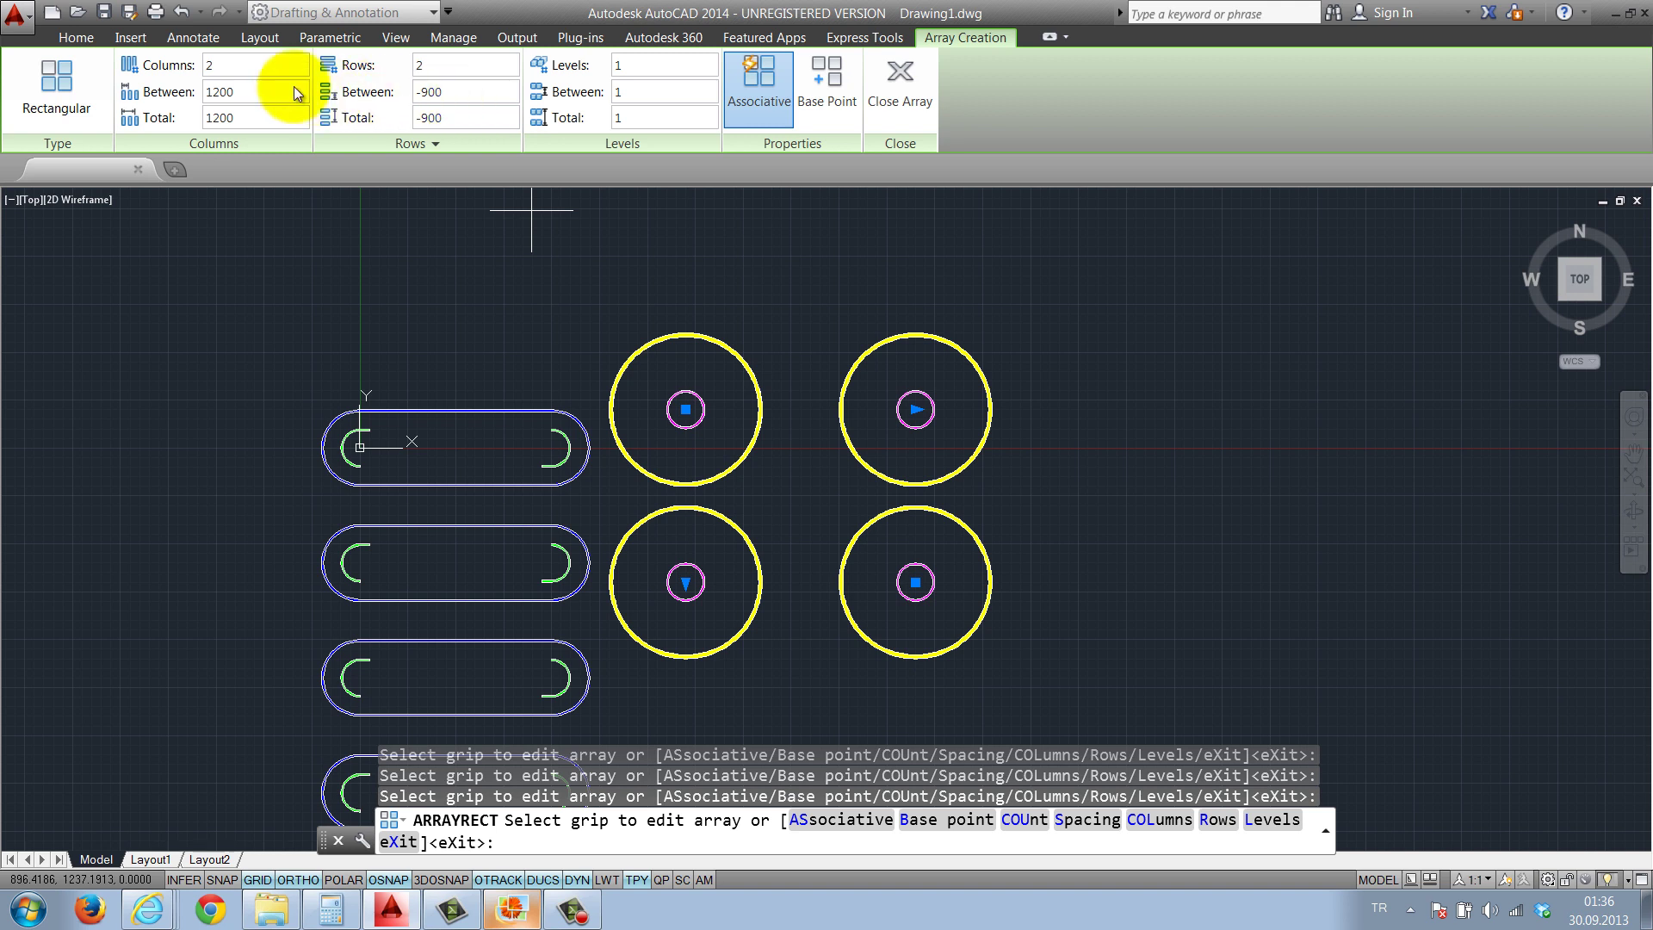
left_click(245, 93)
type("900")
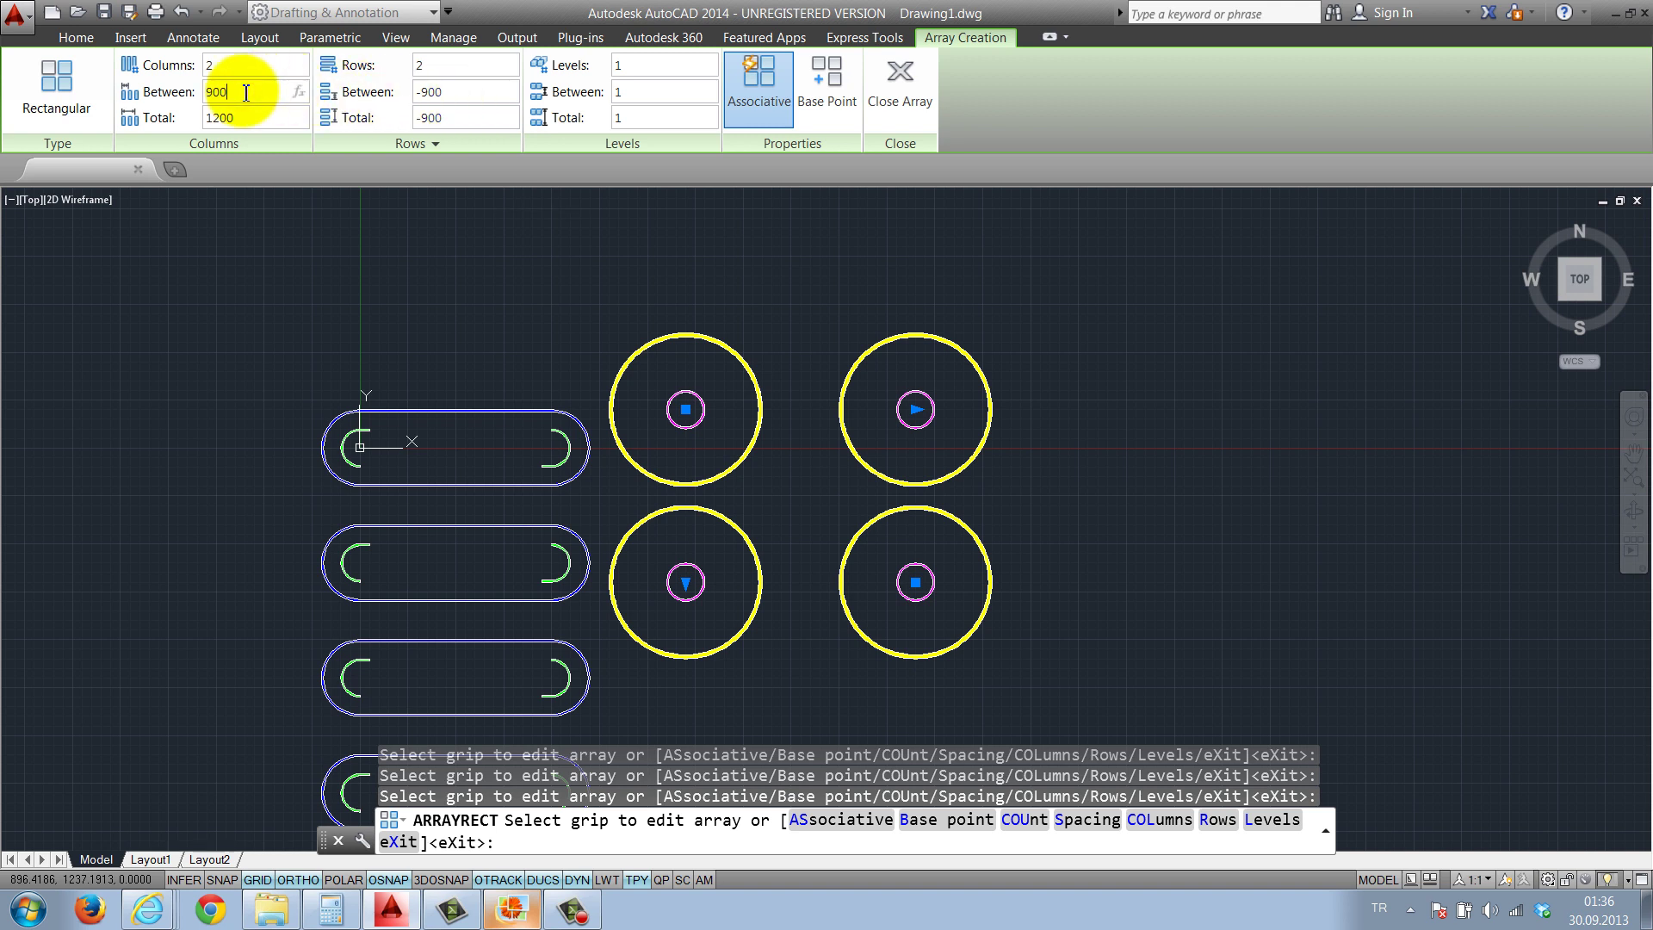
key("Return")
middle_click_drag(739, 482, 760, 381)
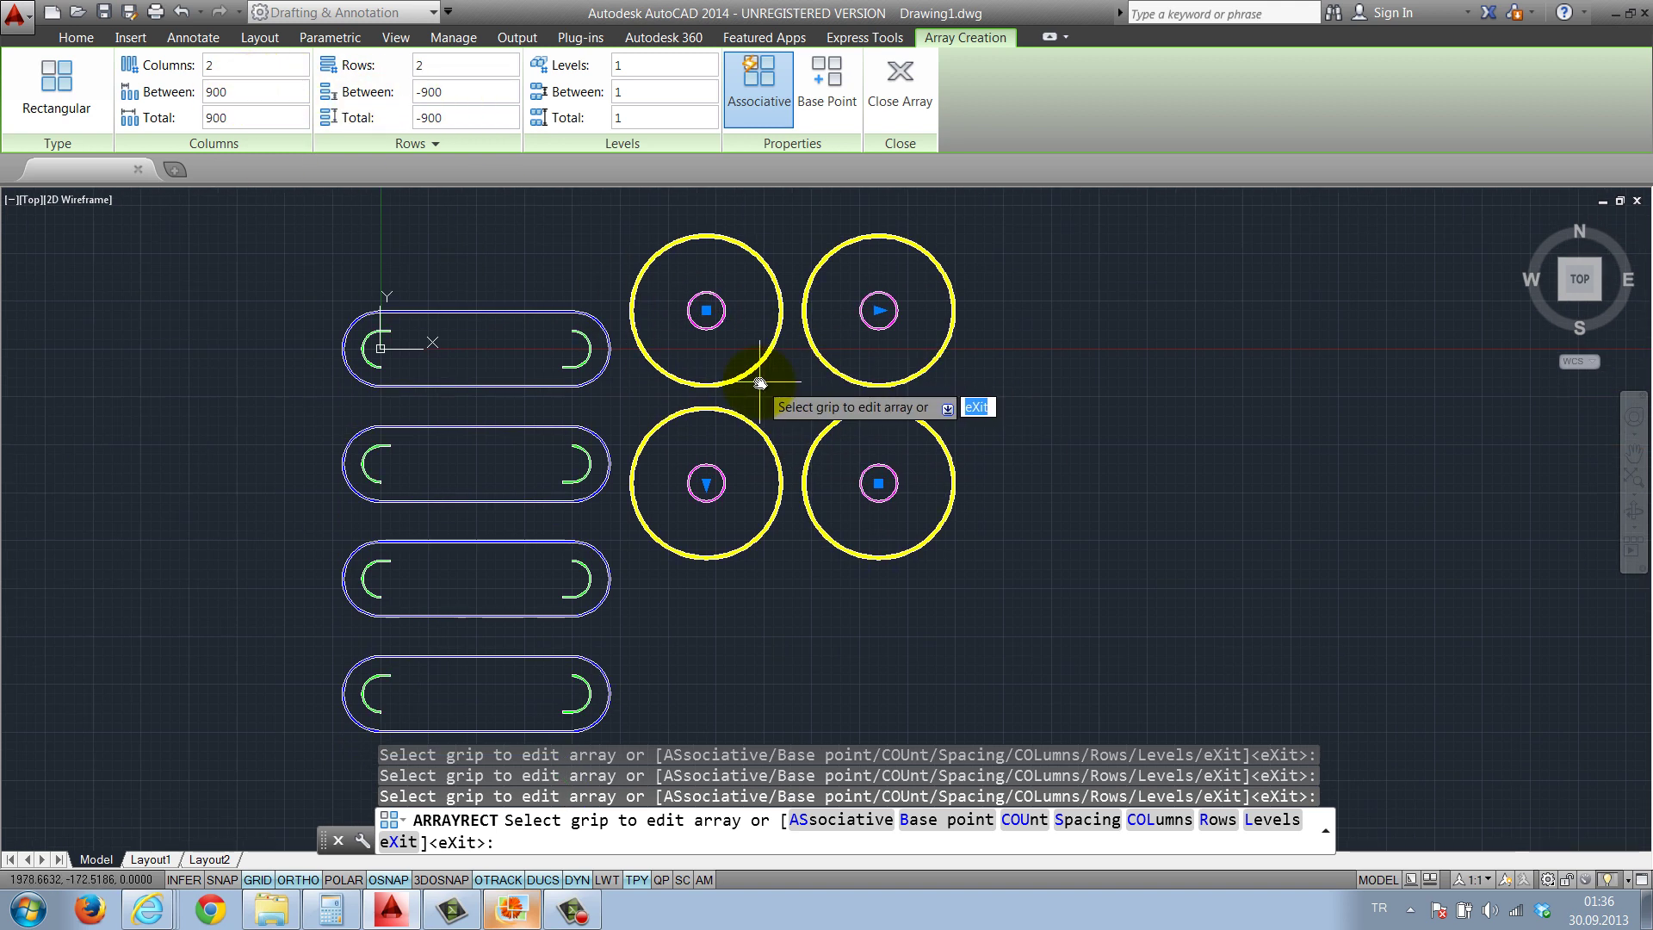
key("Return")
Recentre the view on the four oval tanks and four clarifiers
scroll(526, 408, "down", 2)
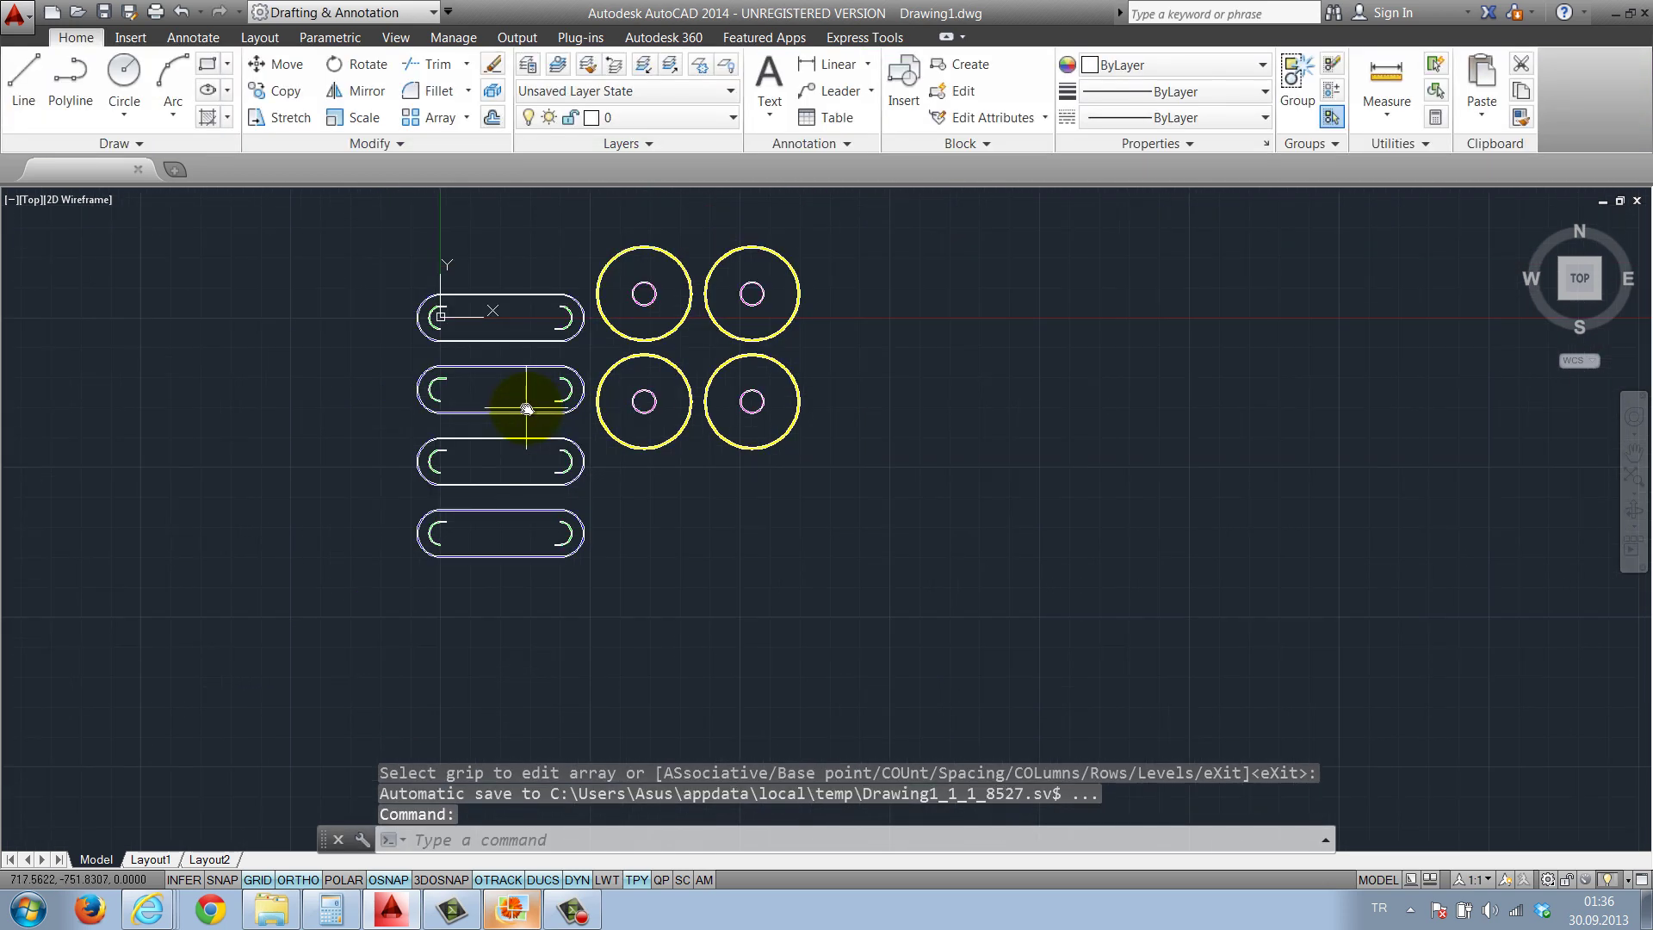
middle_click_drag(508, 383, 499, 417)
left_click(613, 477)
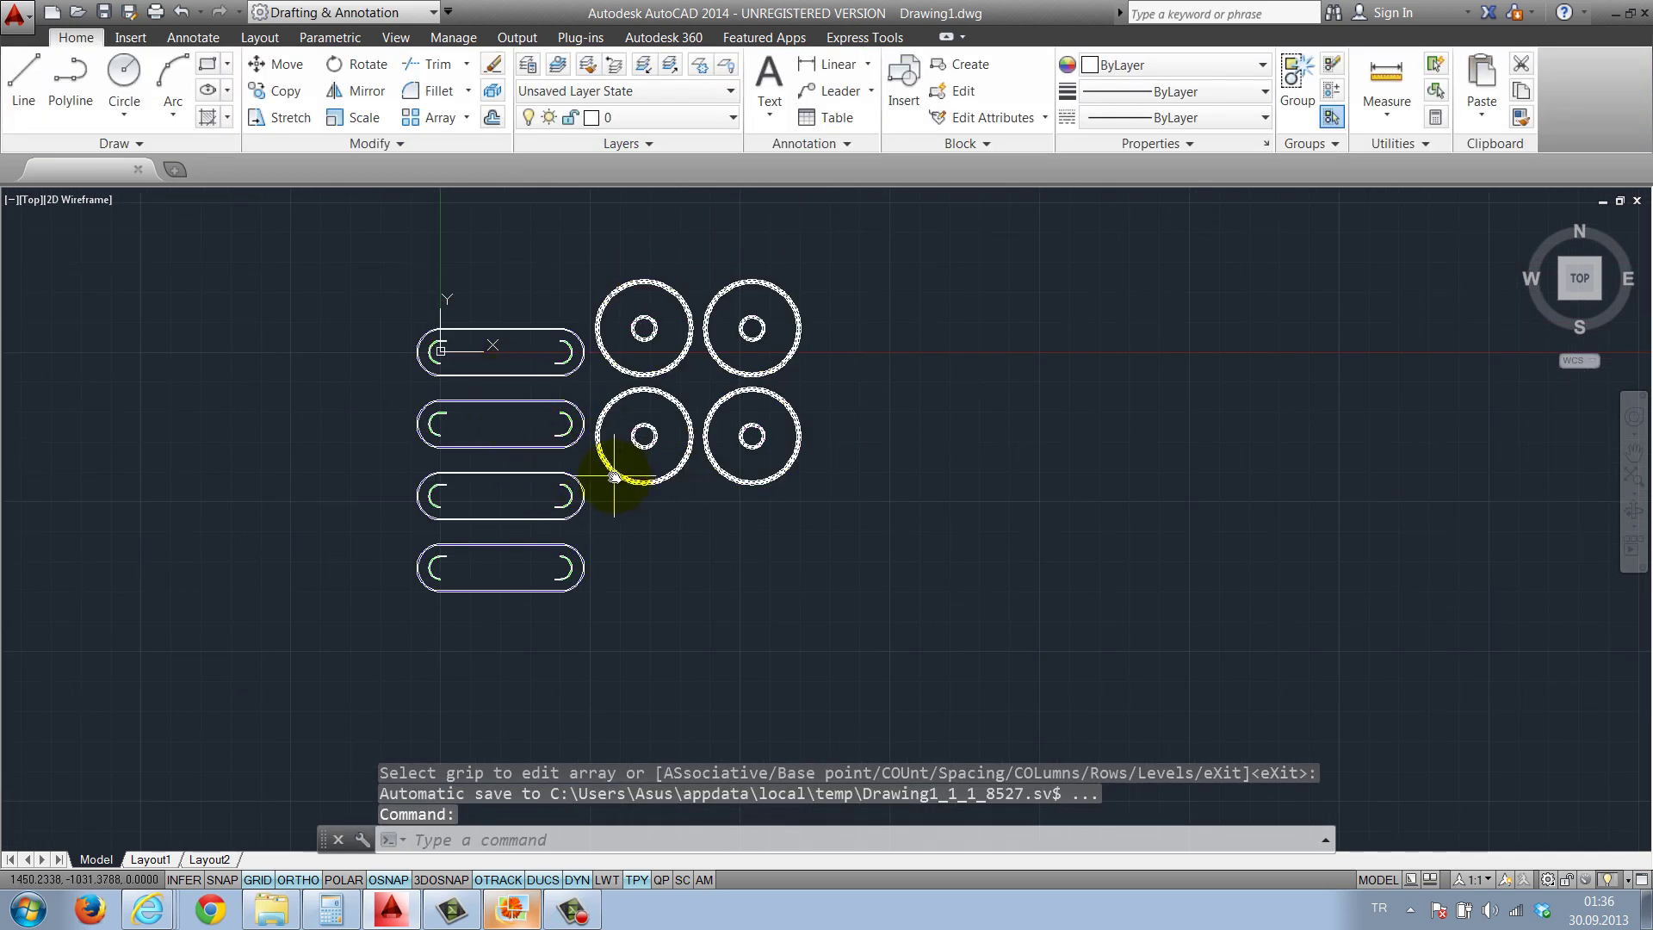
key("Escape")
middle_click_drag(646, 547, 683, 573)
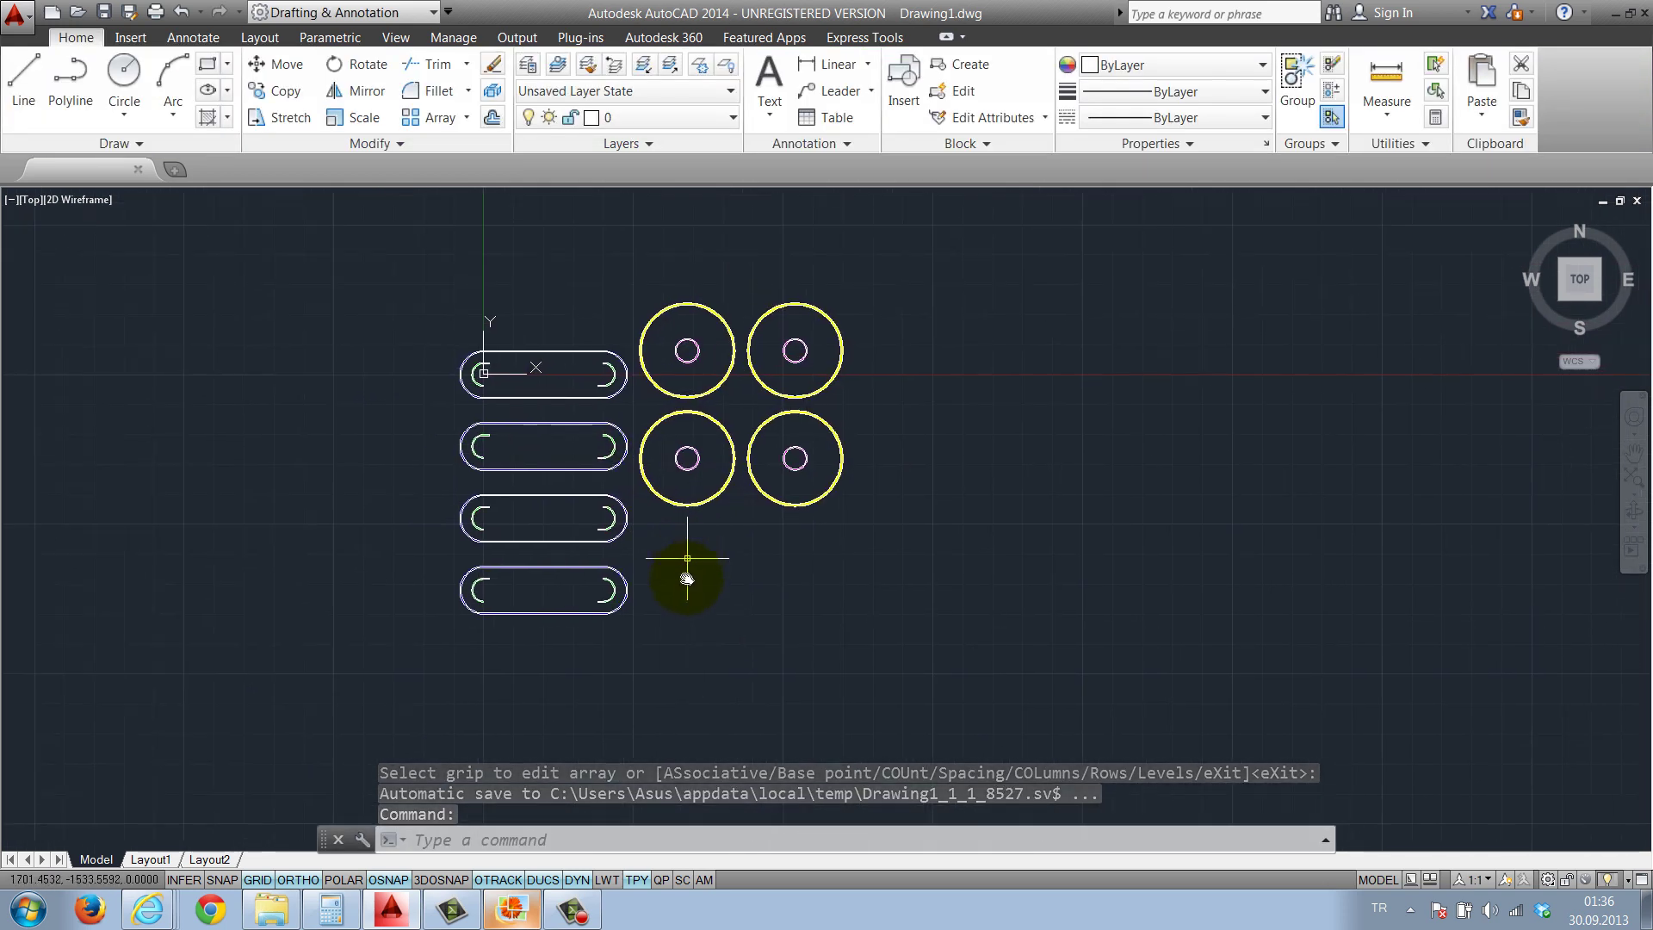
left_click(514, 911)
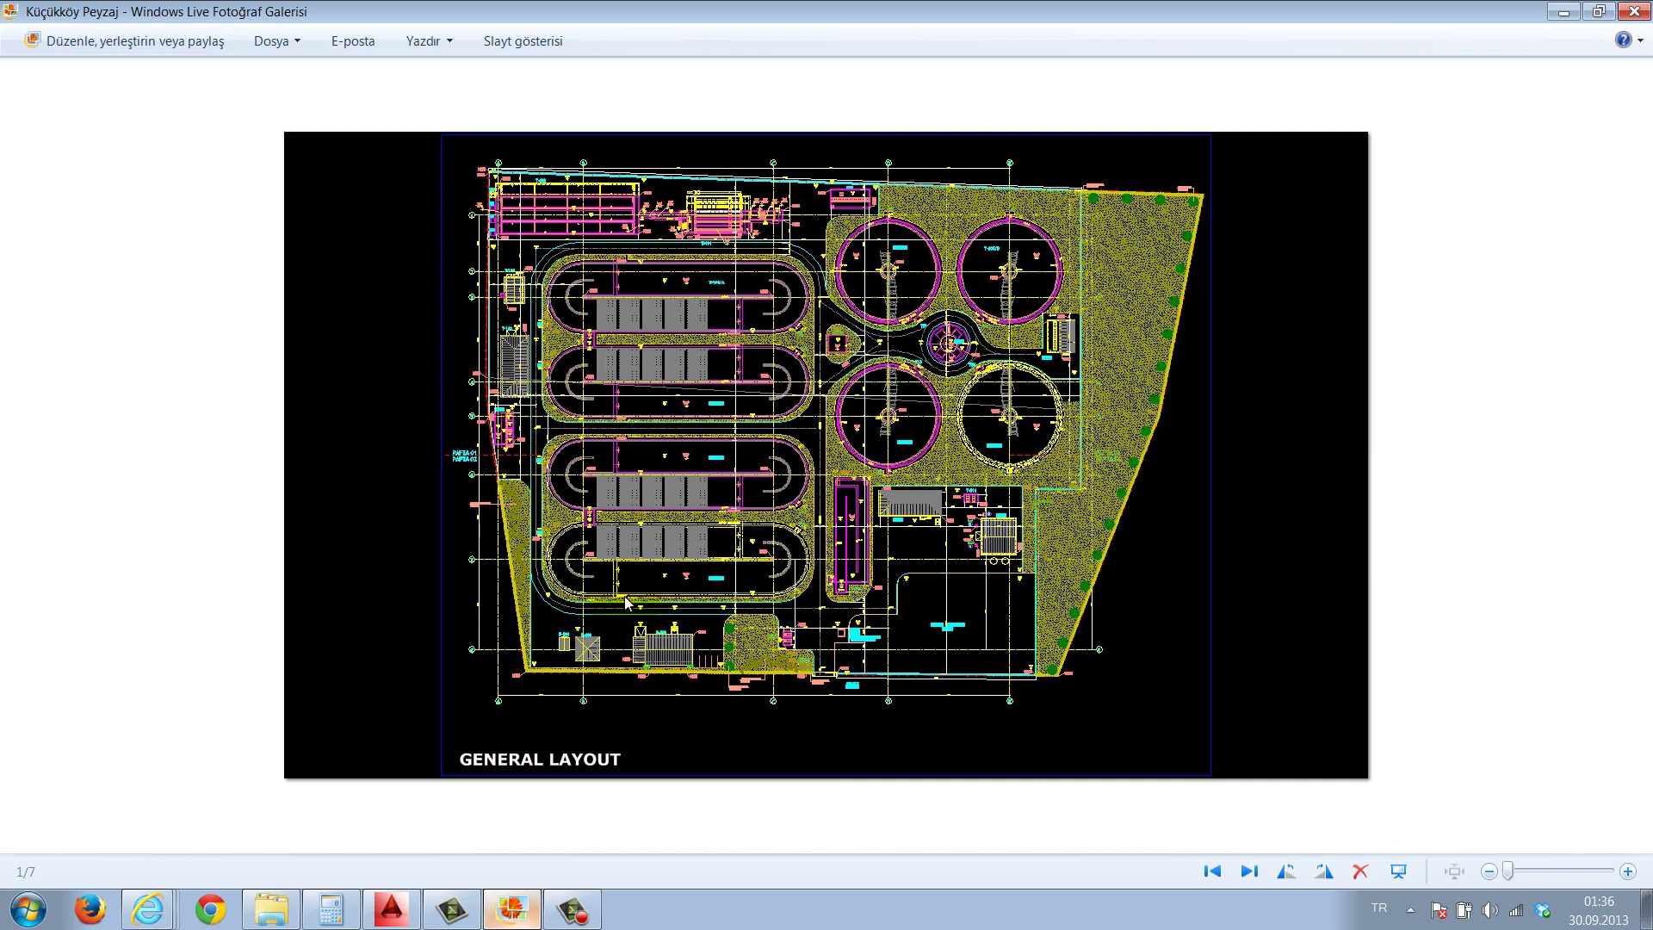
Zoom into the reference treatment-plant plan, then return to the AutoCAD drawing
left_click(678, 507)
scroll(680, 344, "up", 3)
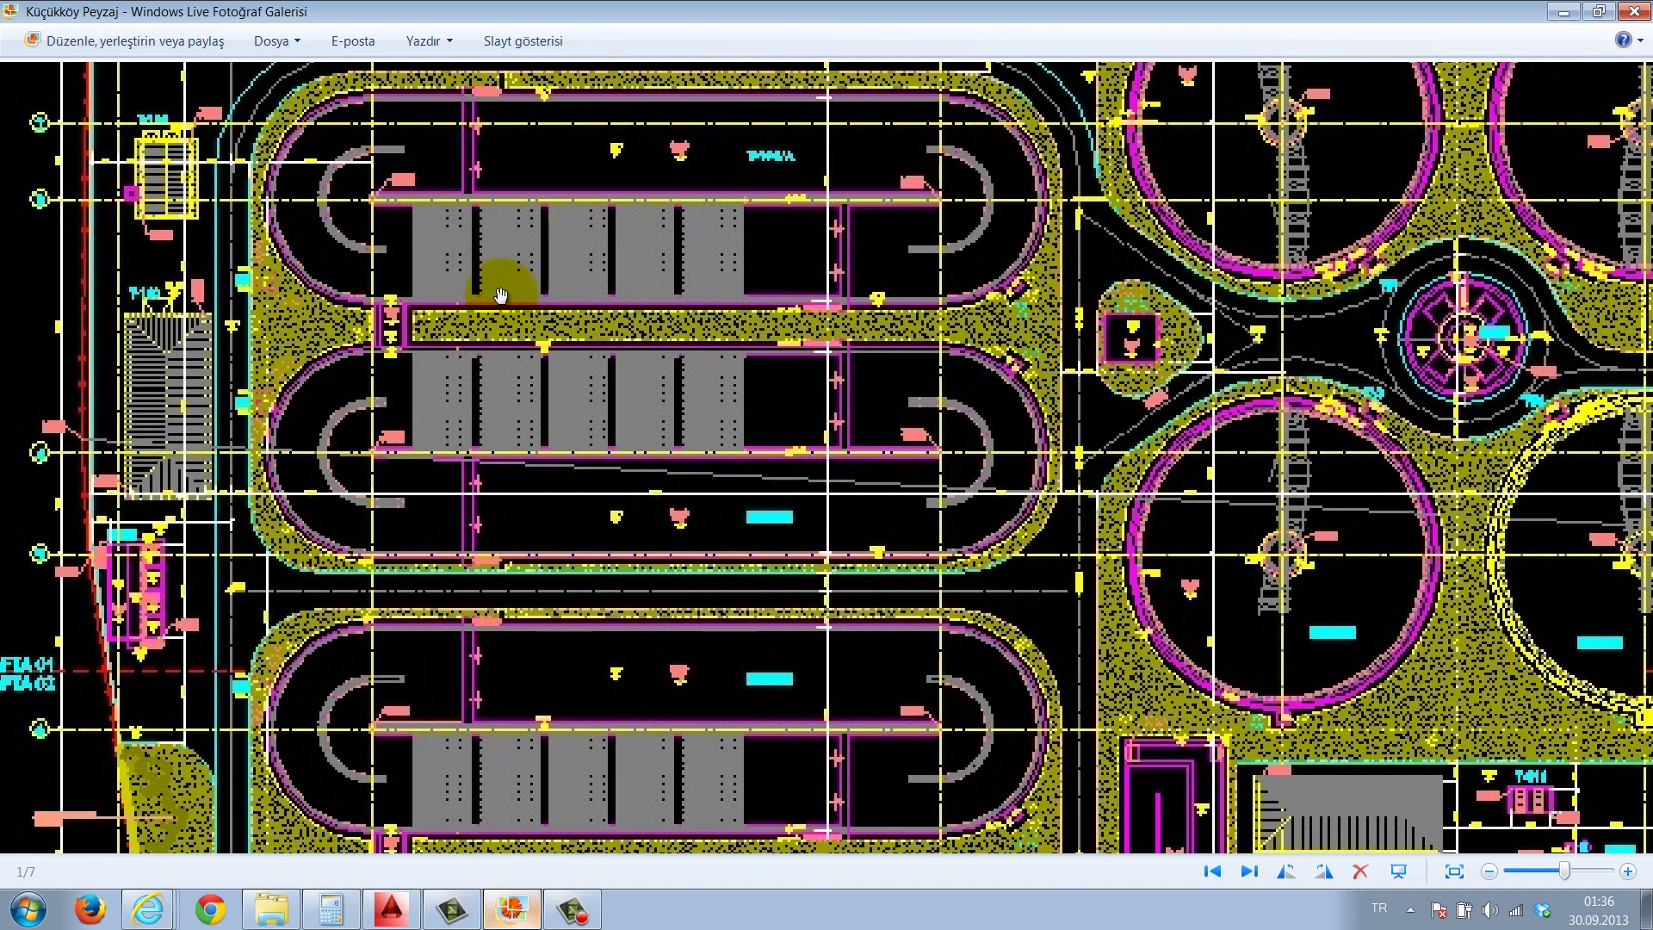
scroll(452, 293, "down", 1)
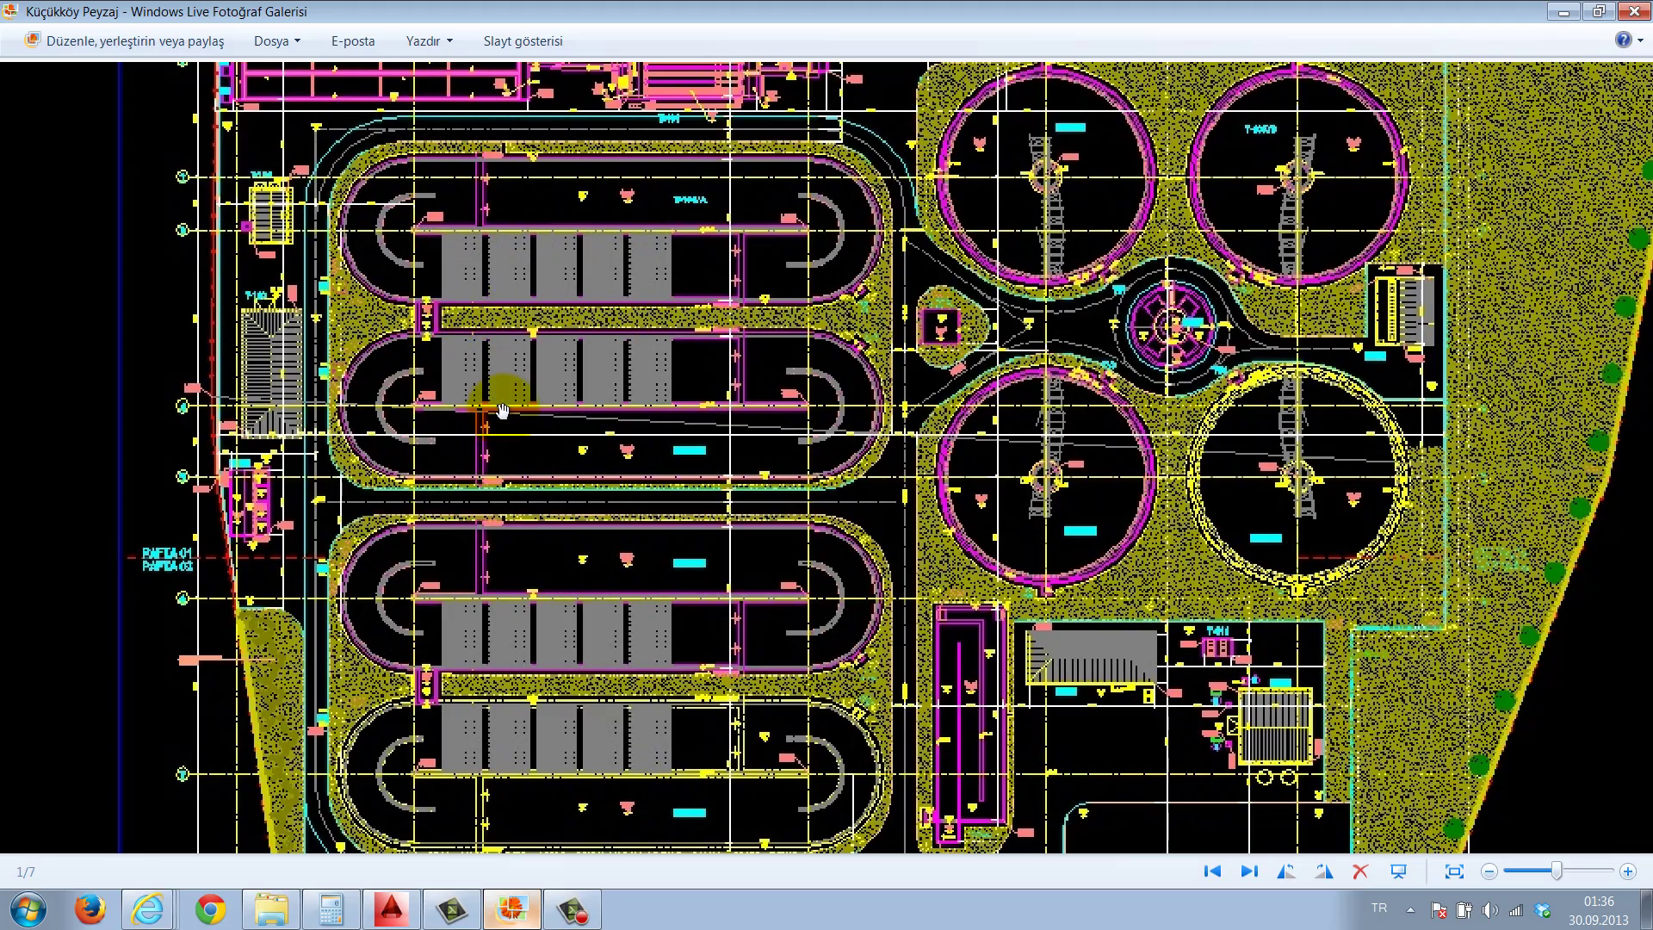
left_click(513, 908)
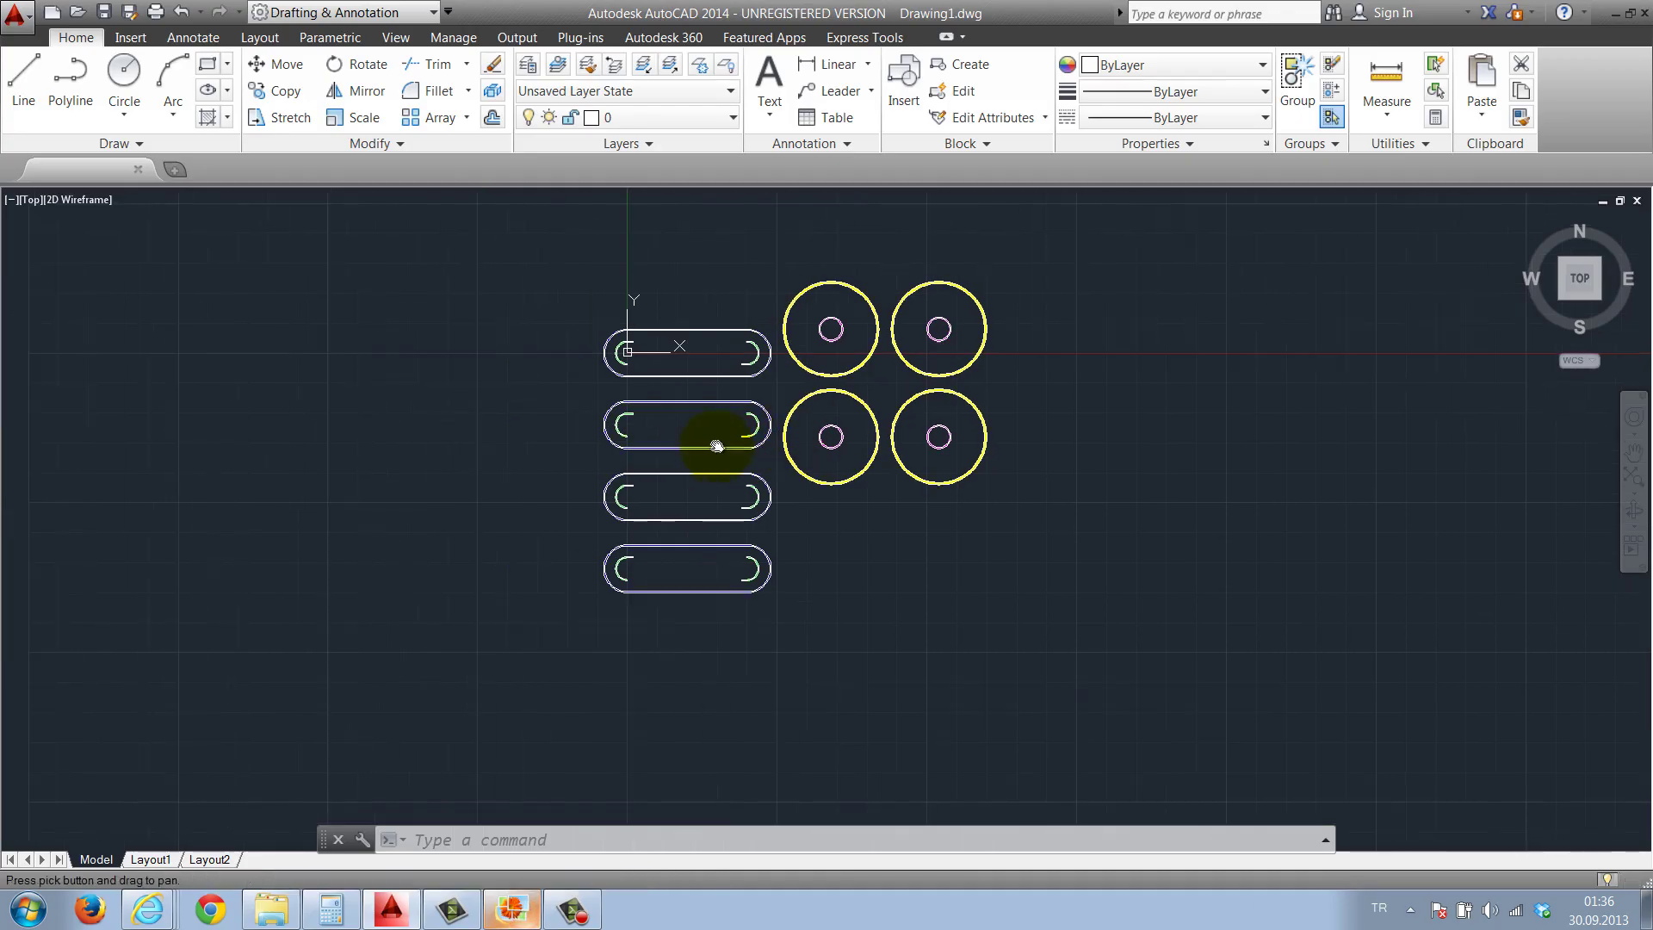
Draw a 500 × 150 rectangle starting 100 units along the top tank's lower inner edge
scroll(515, 446, "up", 4)
type("rec")
key("Return")
scroll(534, 379, "up", 4)
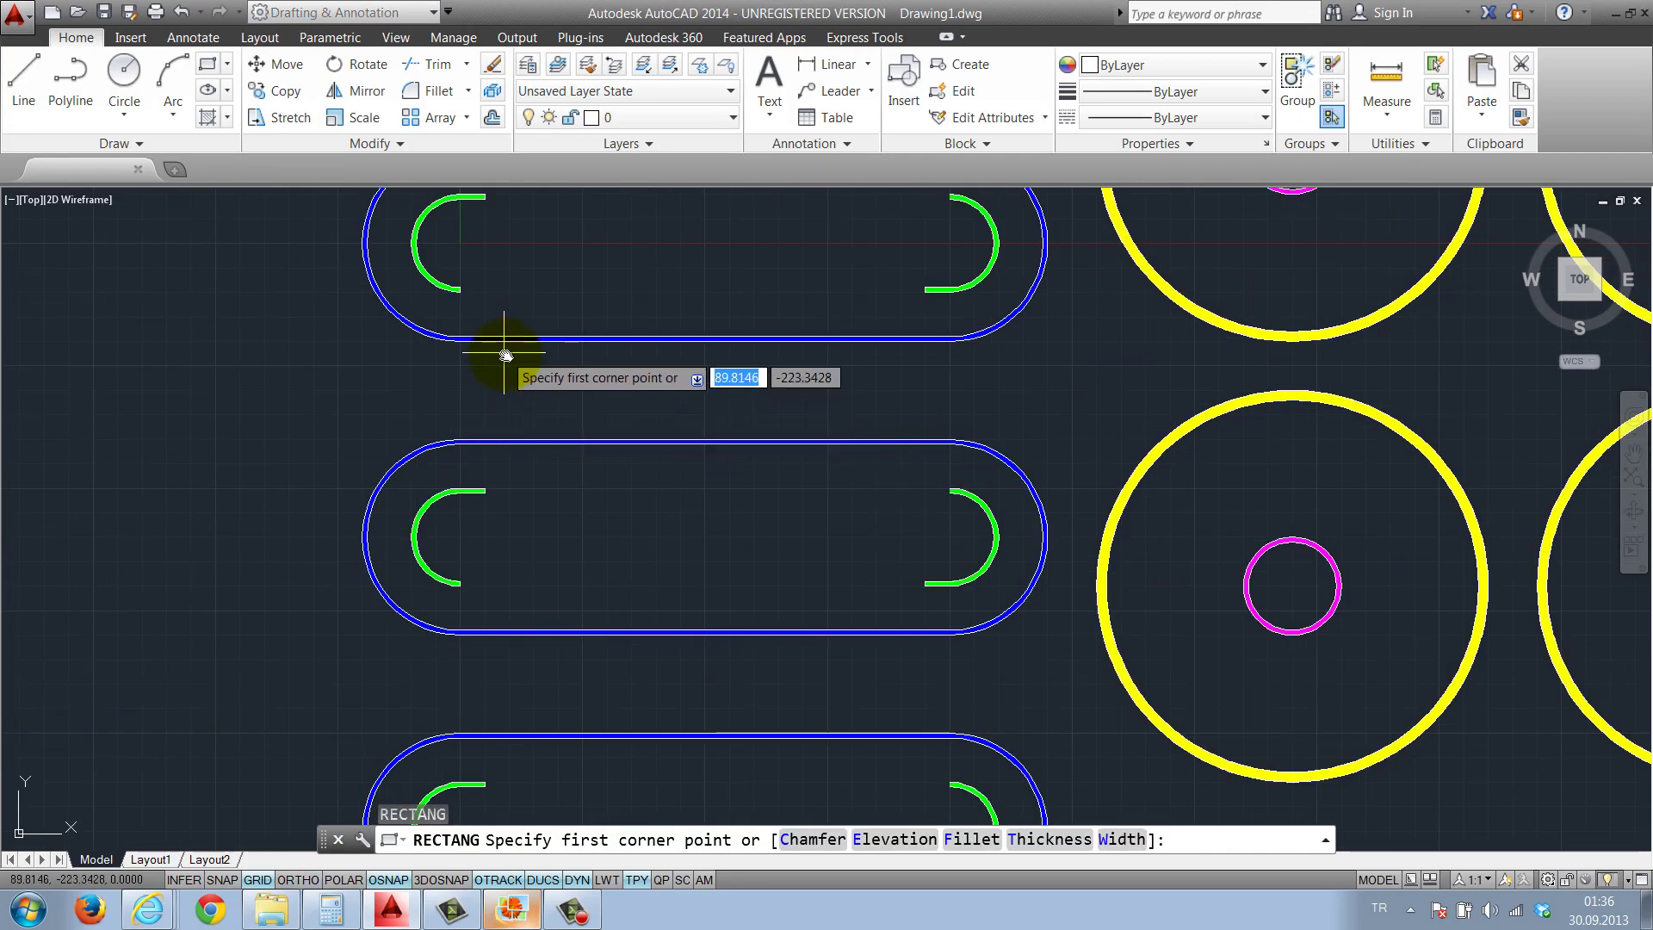
scroll(491, 384, "up", 1)
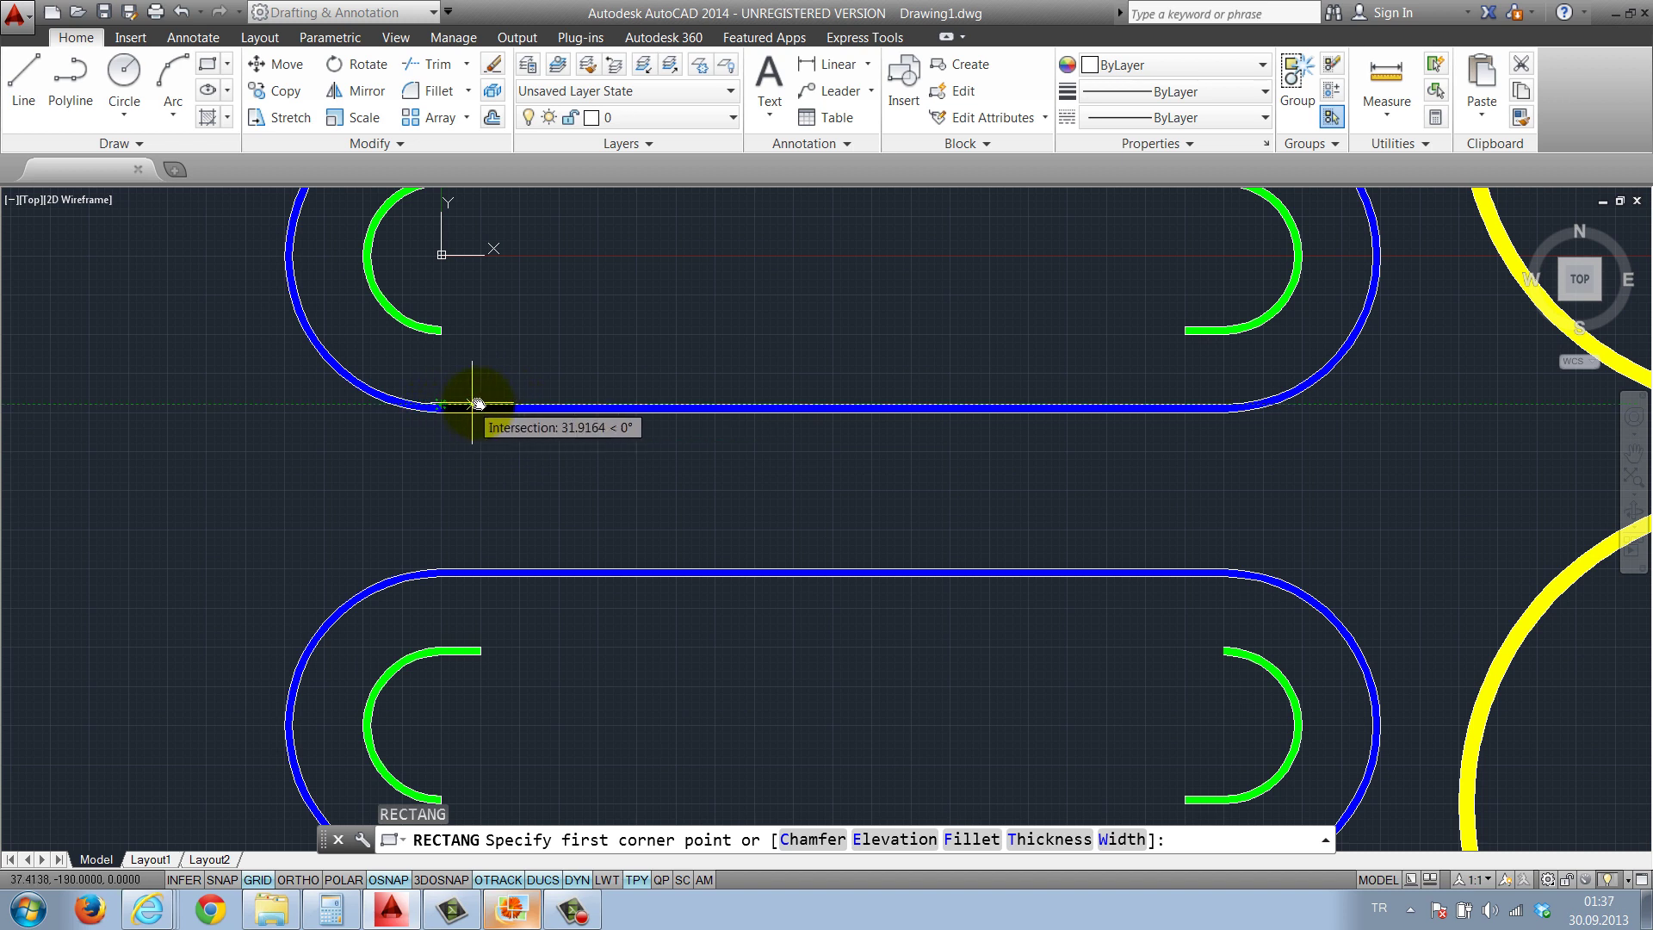
type("100")
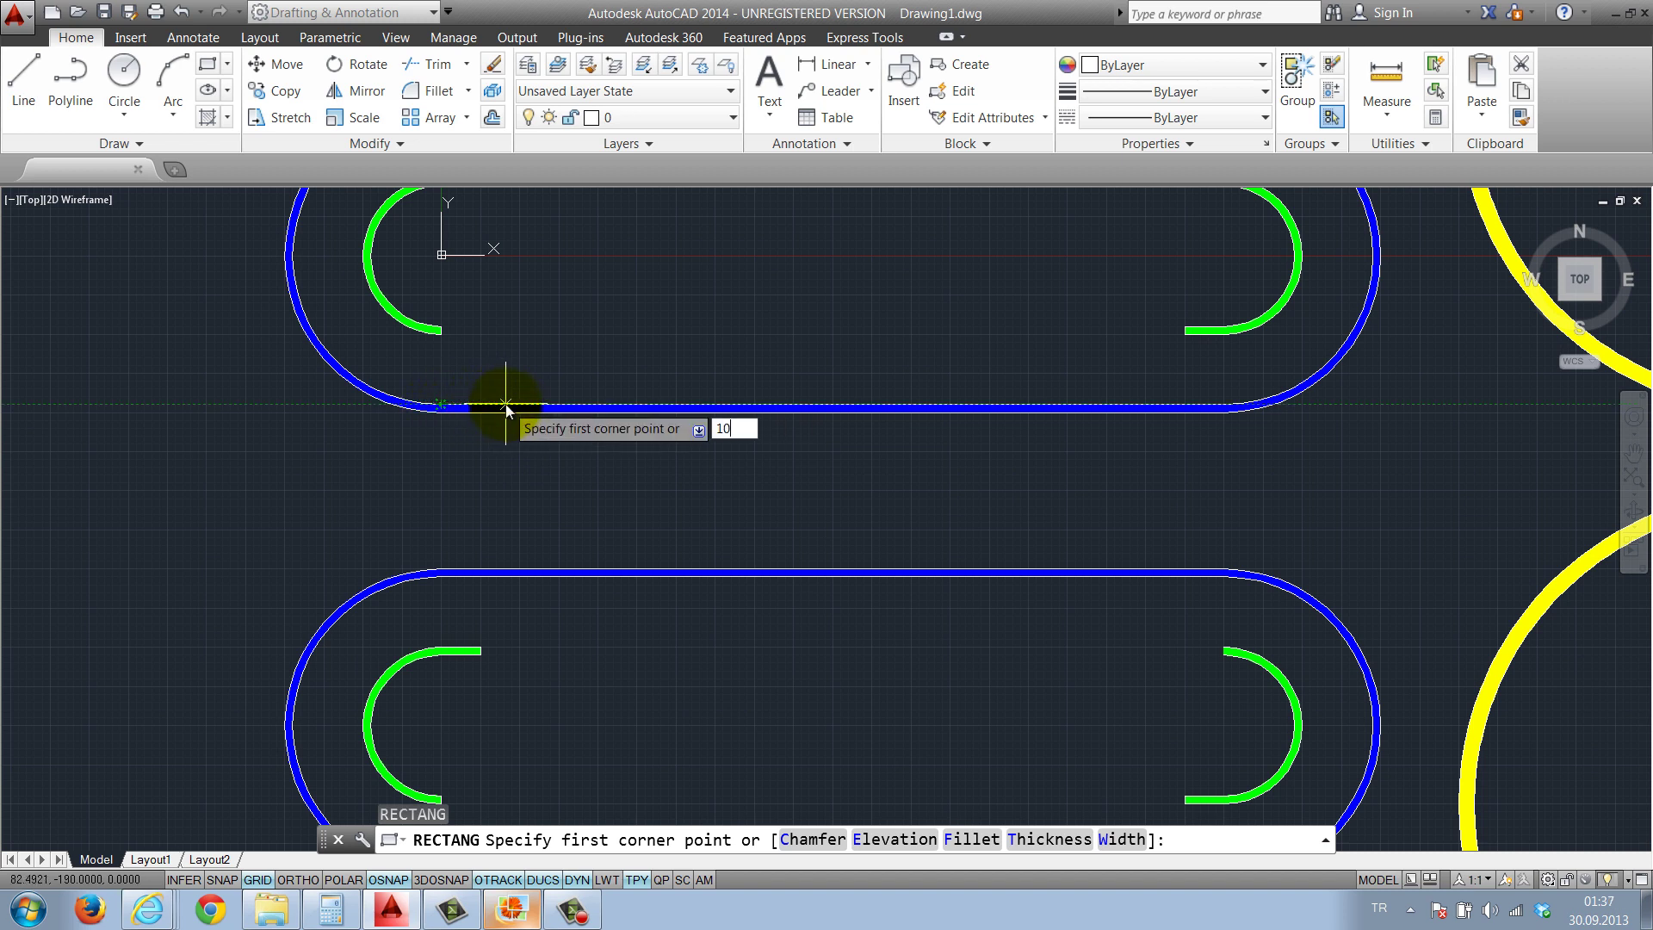
key("Return")
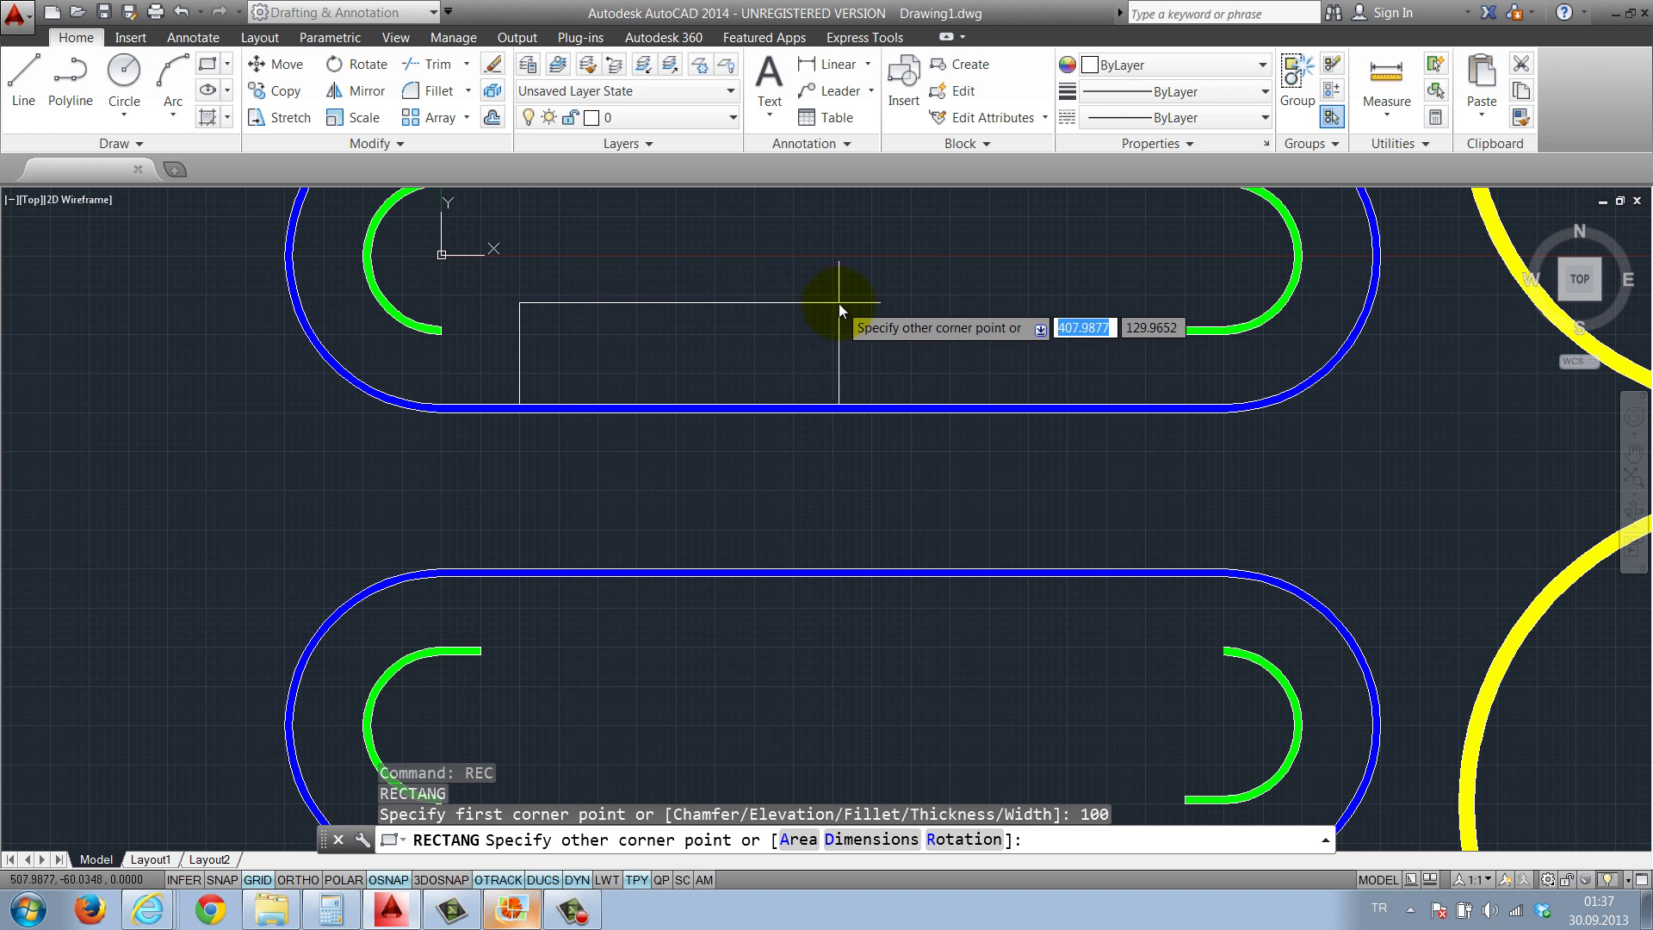
type("500")
key("Tab")
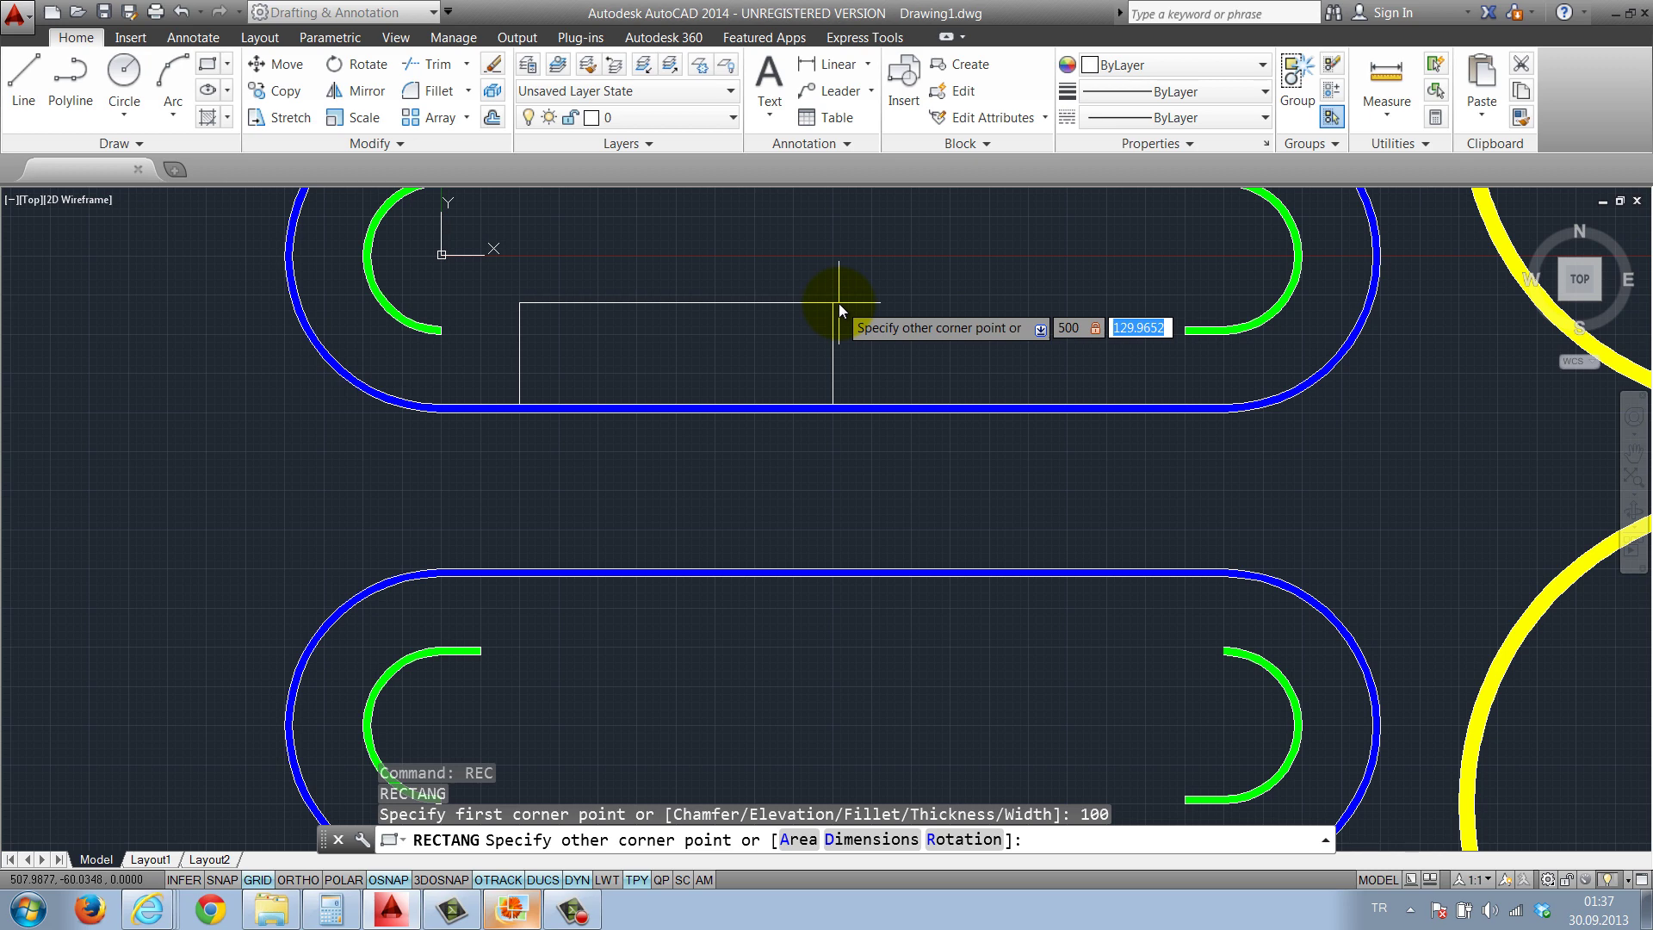
type("150")
key("Return")
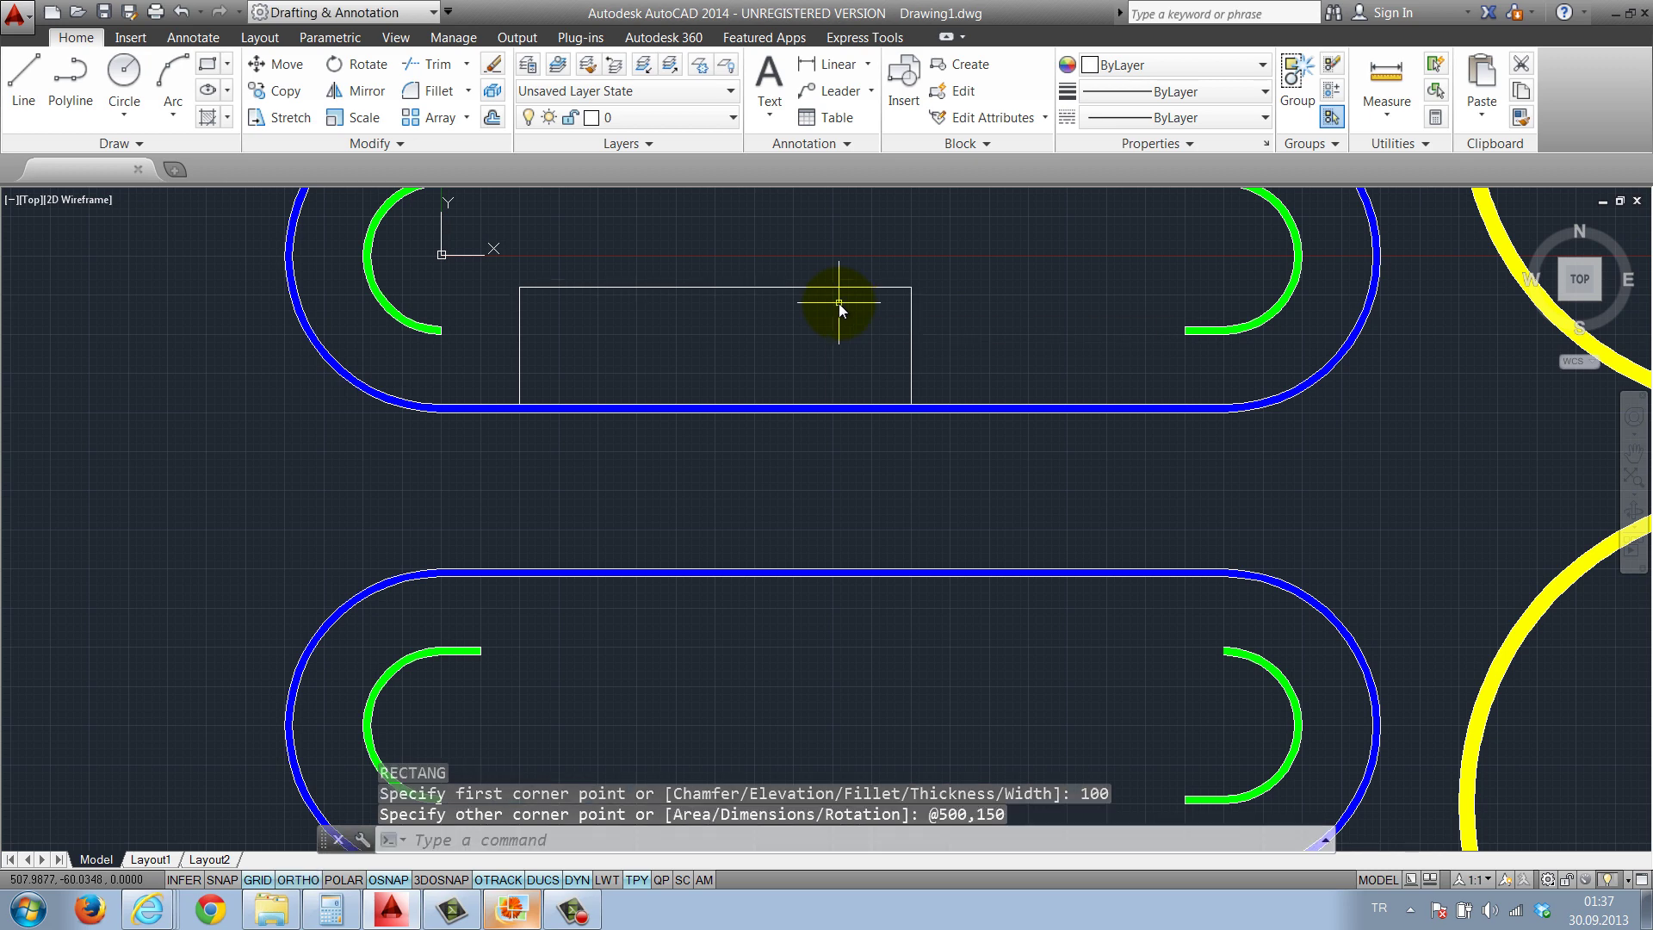
Pan and zoom so the new rectangle is framed in view
scroll(838, 303, "down", 2)
middle_click_drag(813, 385, 775, 479)
scroll(645, 430, "up", 4)
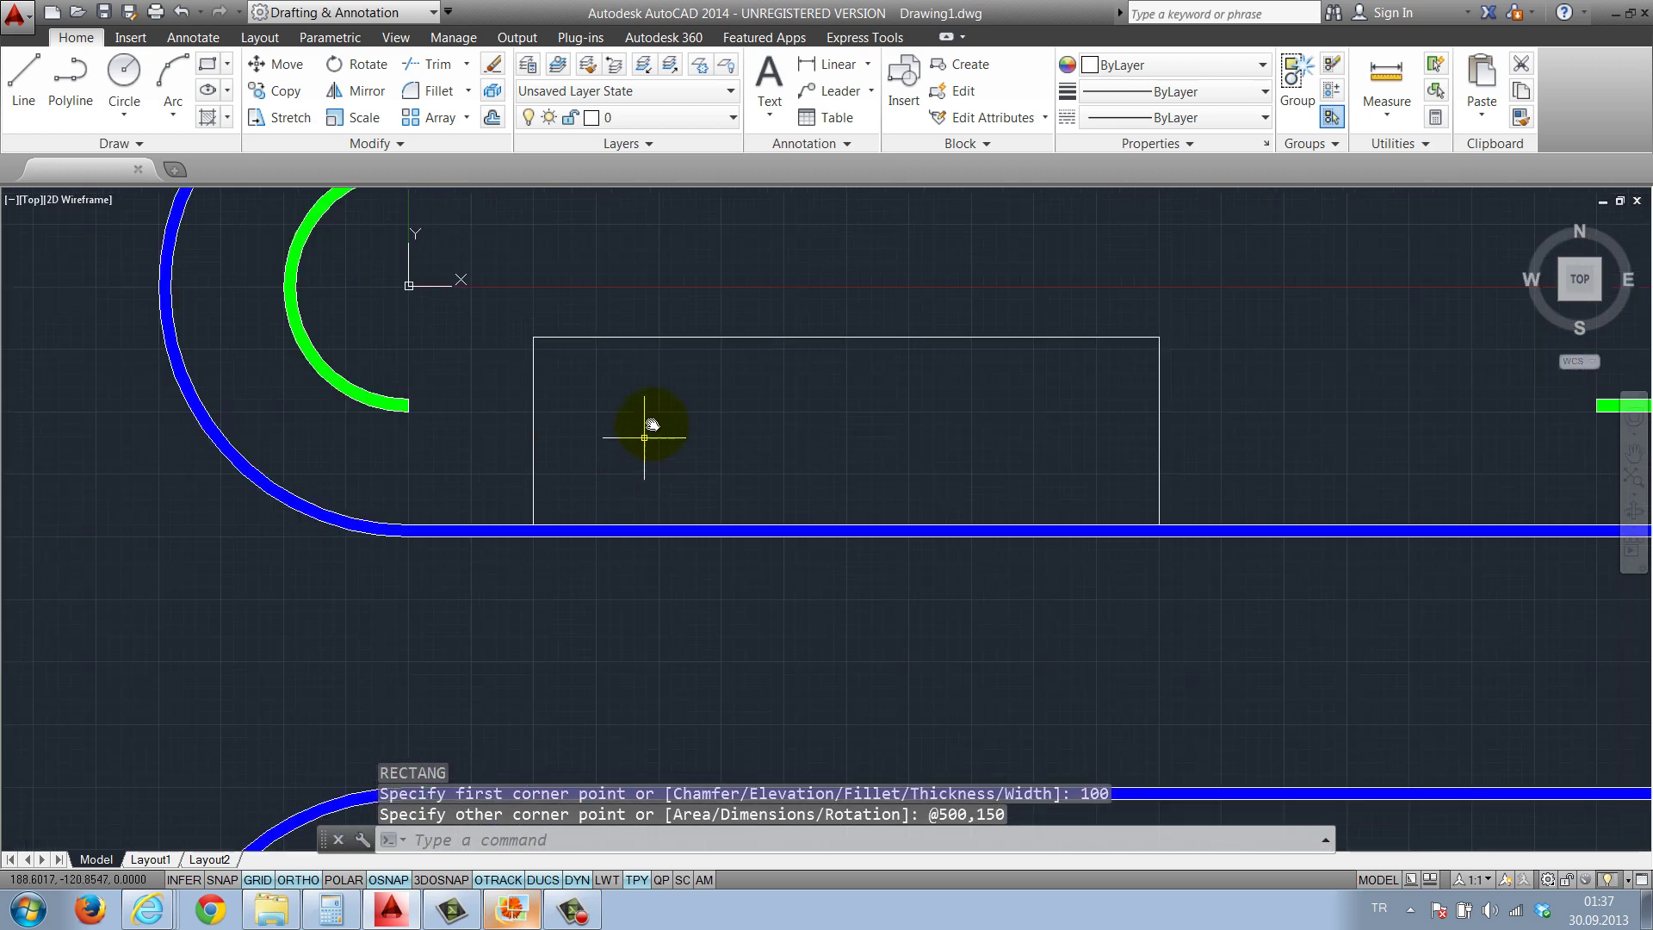
middle_click_drag(710, 381, 690, 384)
type("l")
key("Return")
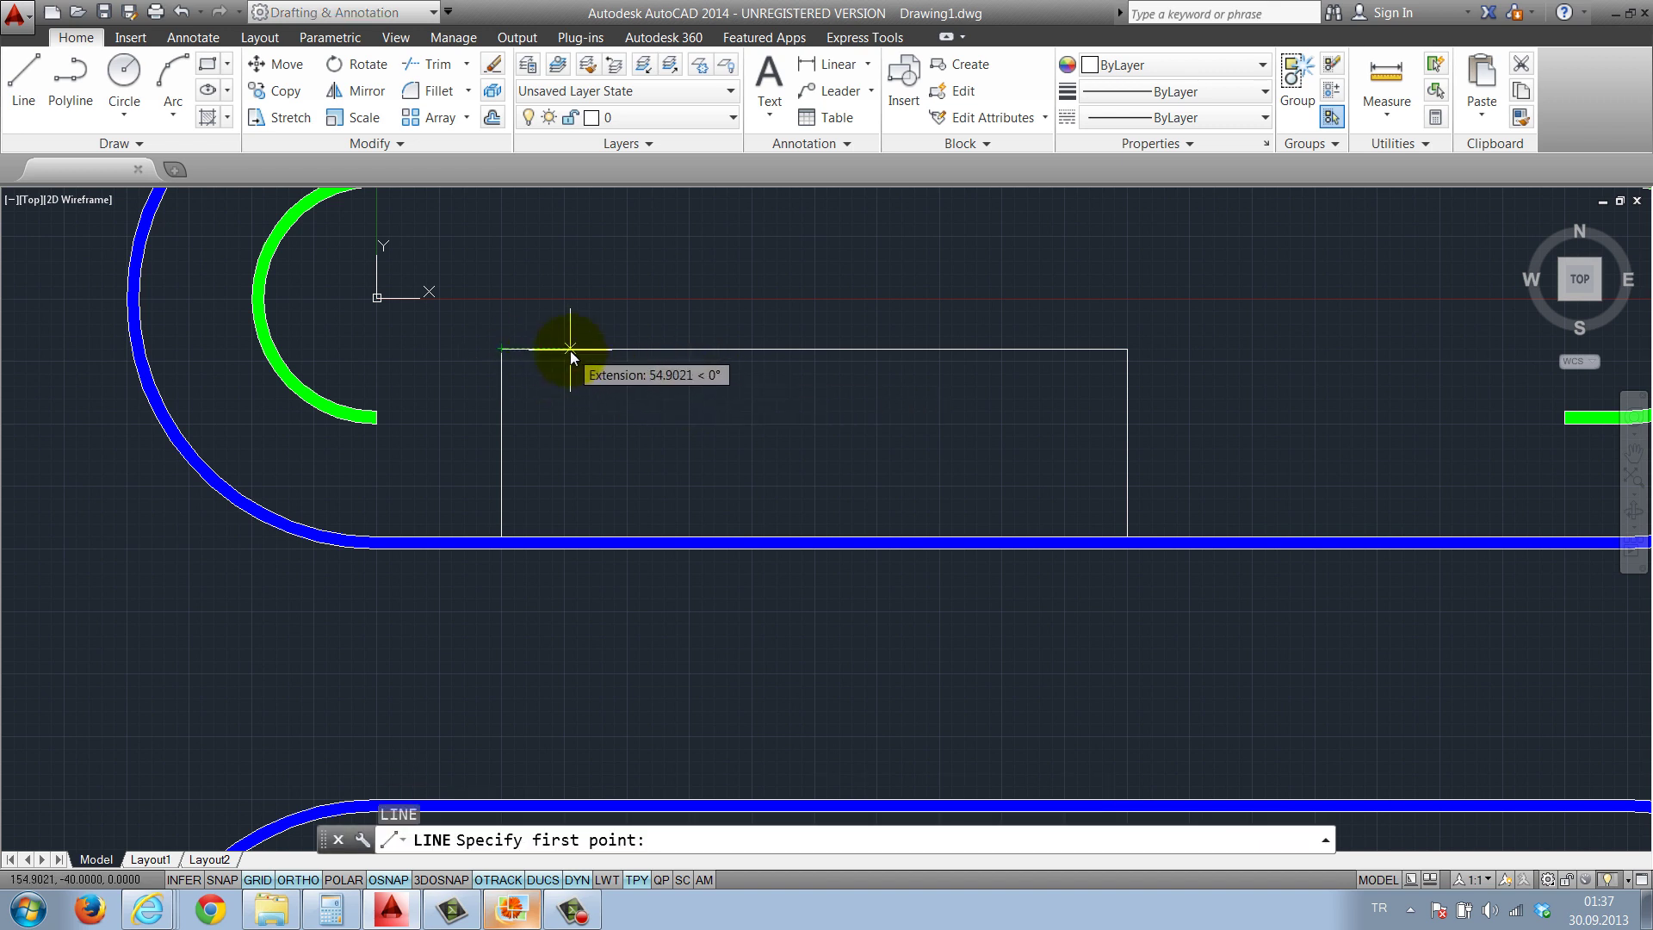
Draw a vertical line from 100 right of the rectangle's corner down to the tank edge
type("100")
key("Return")
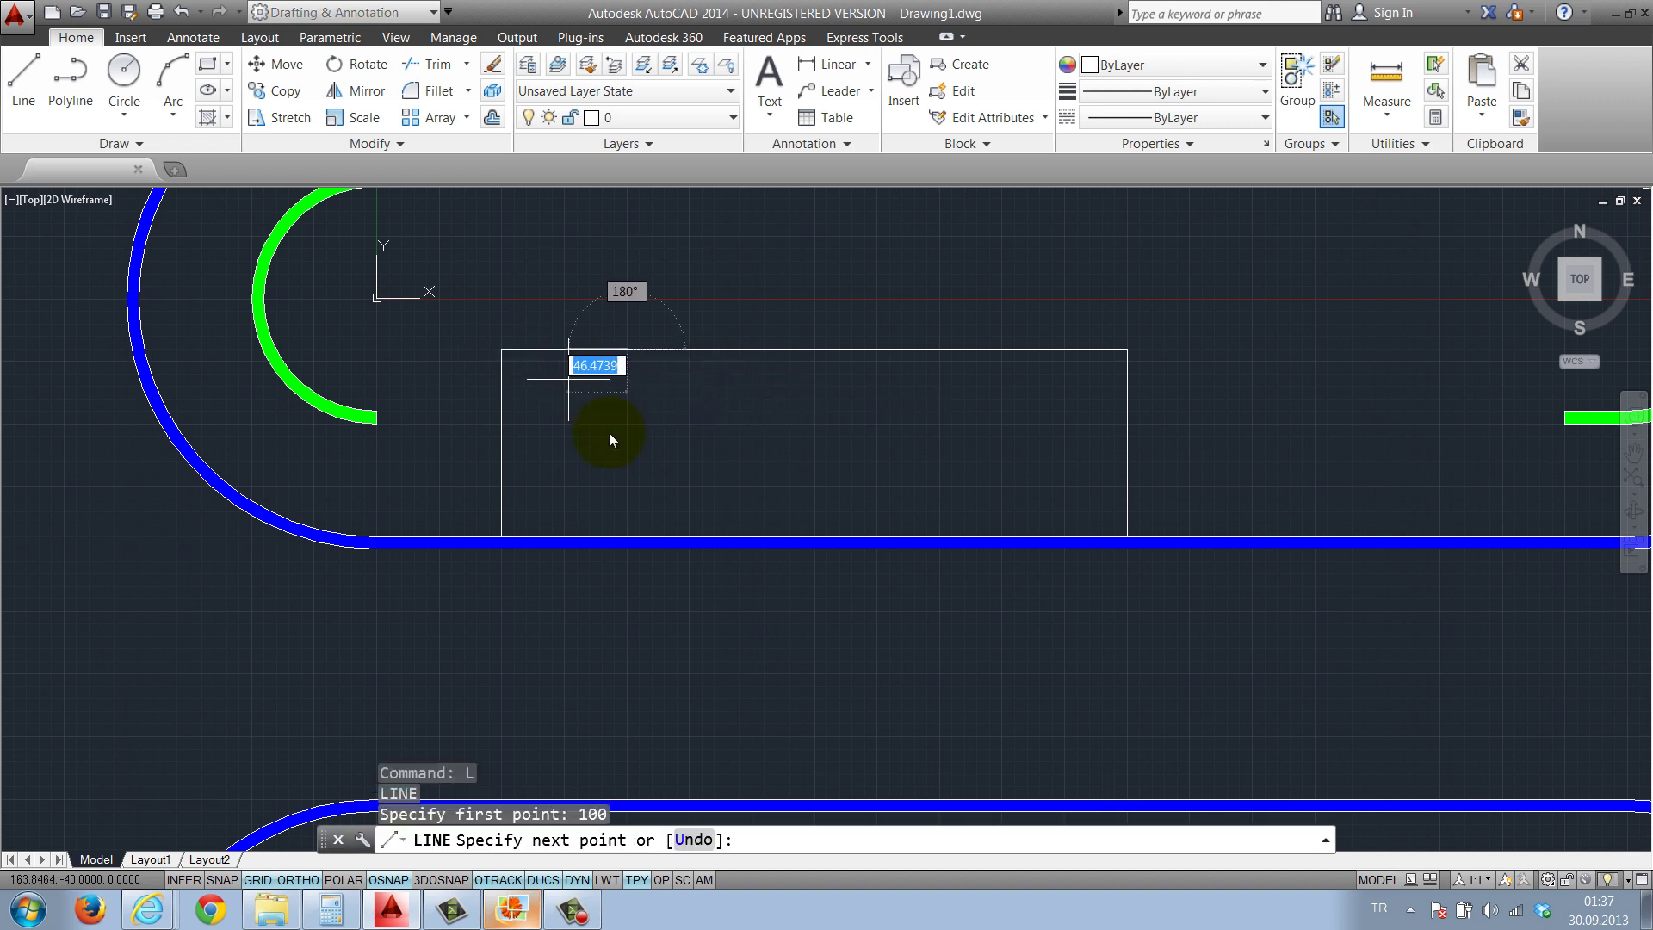
left_click(616, 540)
key("Return")
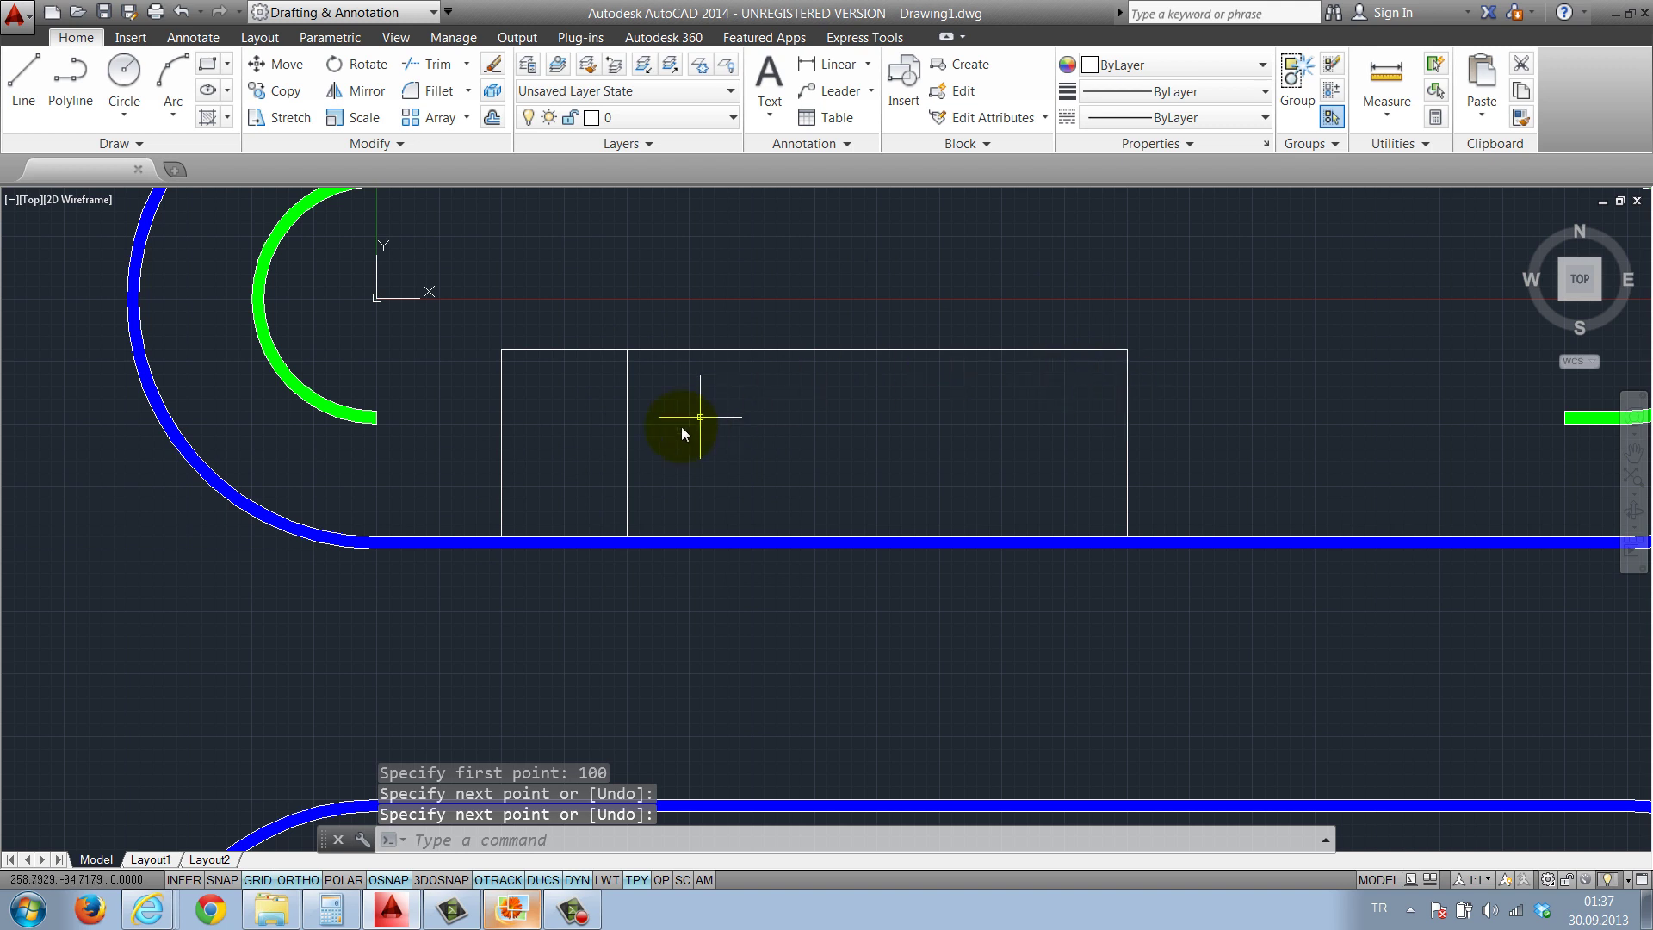
left_click(661, 418)
left_click(614, 436)
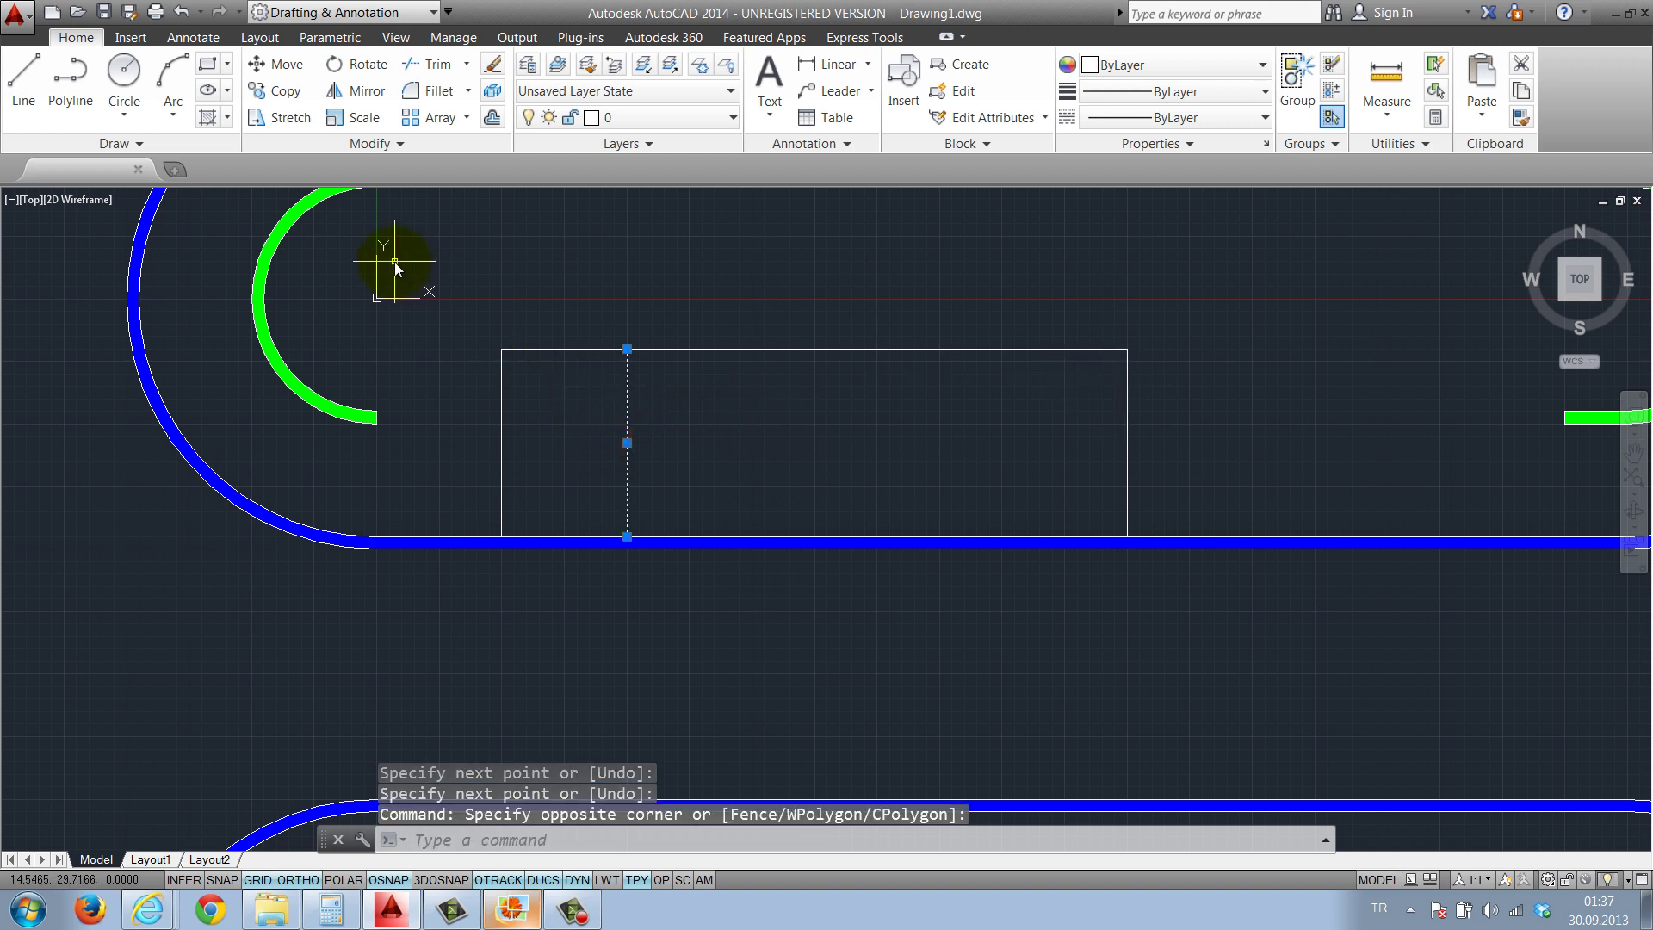
key("Escape")
key("Escape")
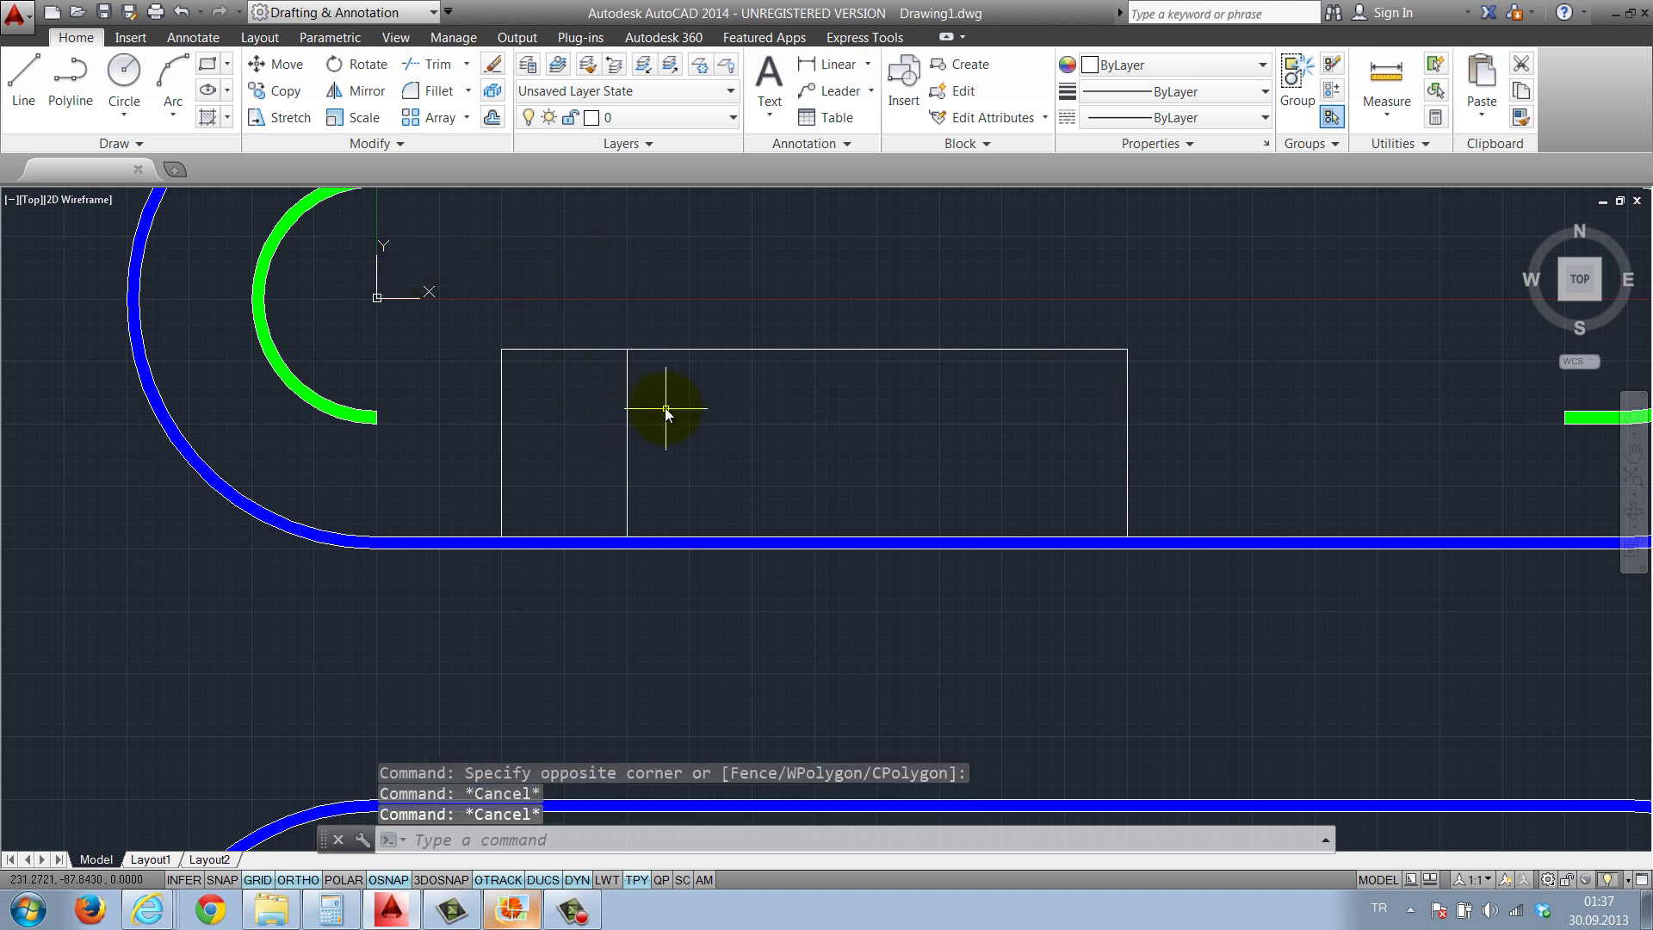
Offset the vertical line 20 units to the right and select both lines
type("o")
key("Return")
key("Escape")
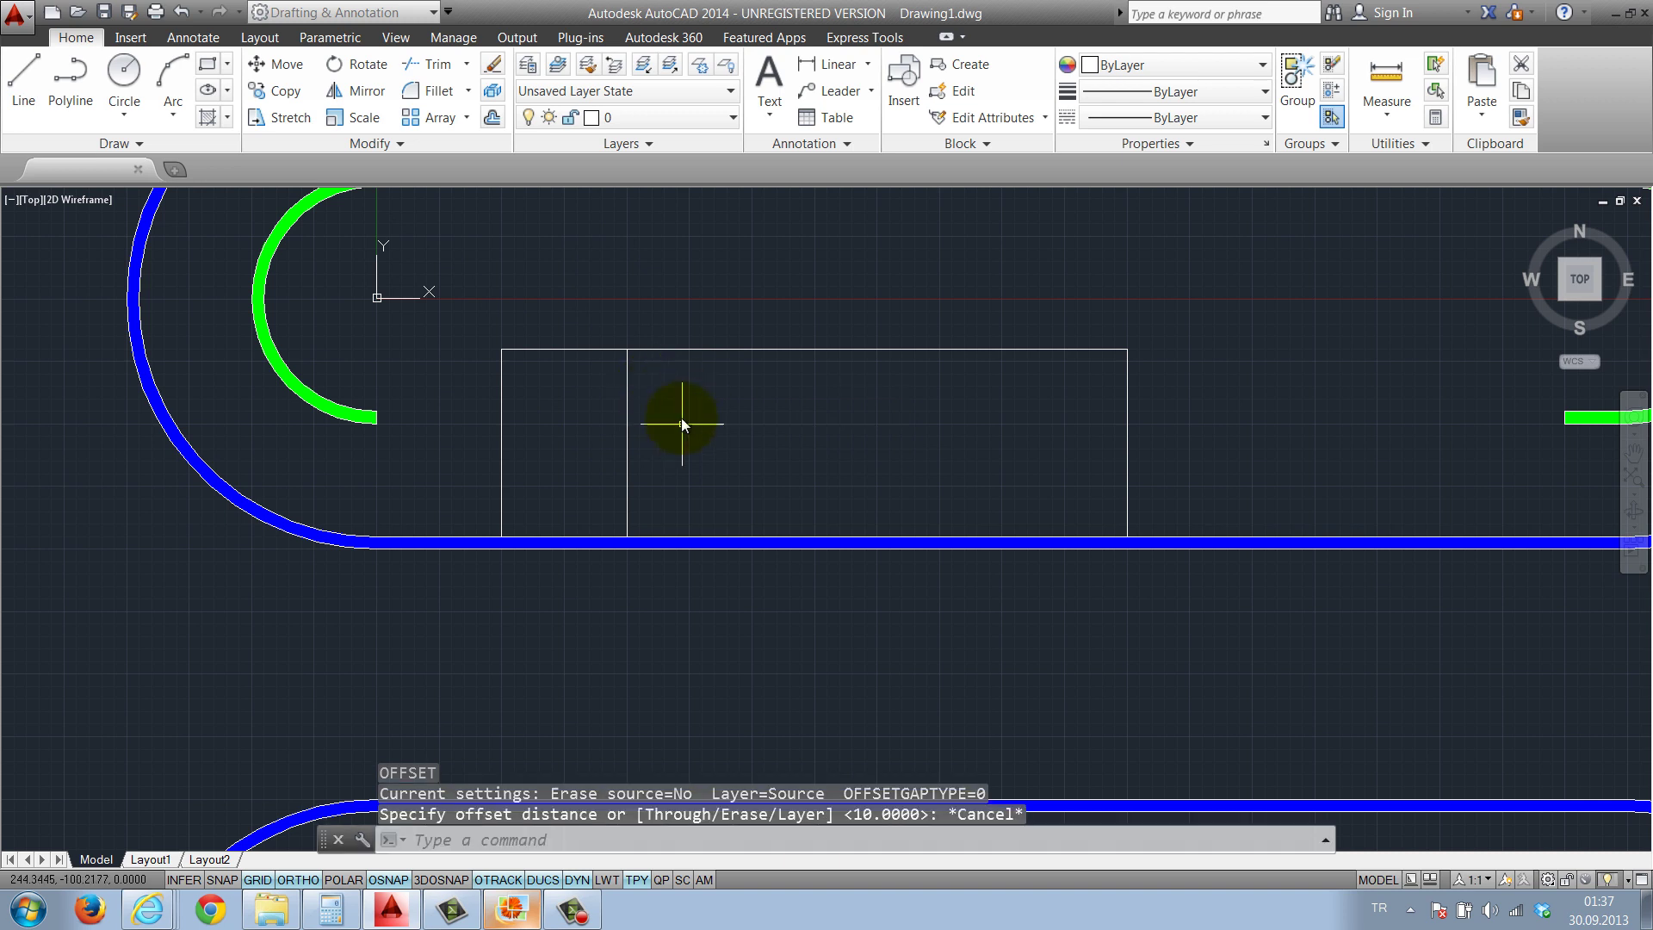
key("Escape")
key("Escape")
type("o")
key("Return")
type("20")
key("Return")
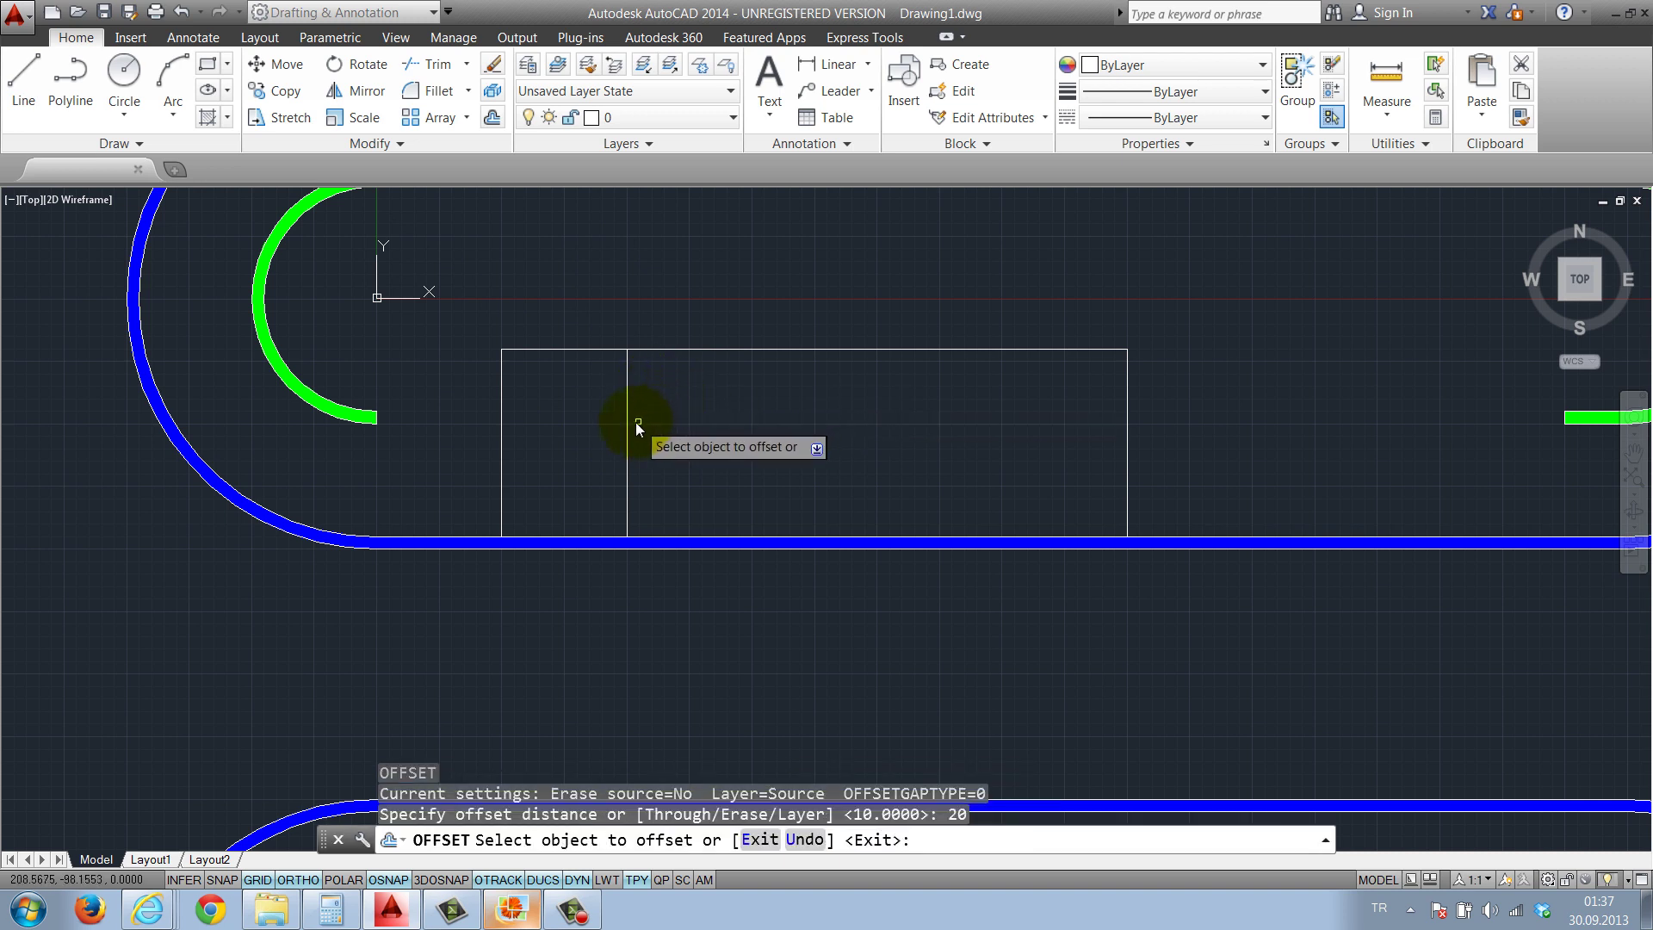
left_click(626, 421)
left_click(684, 422)
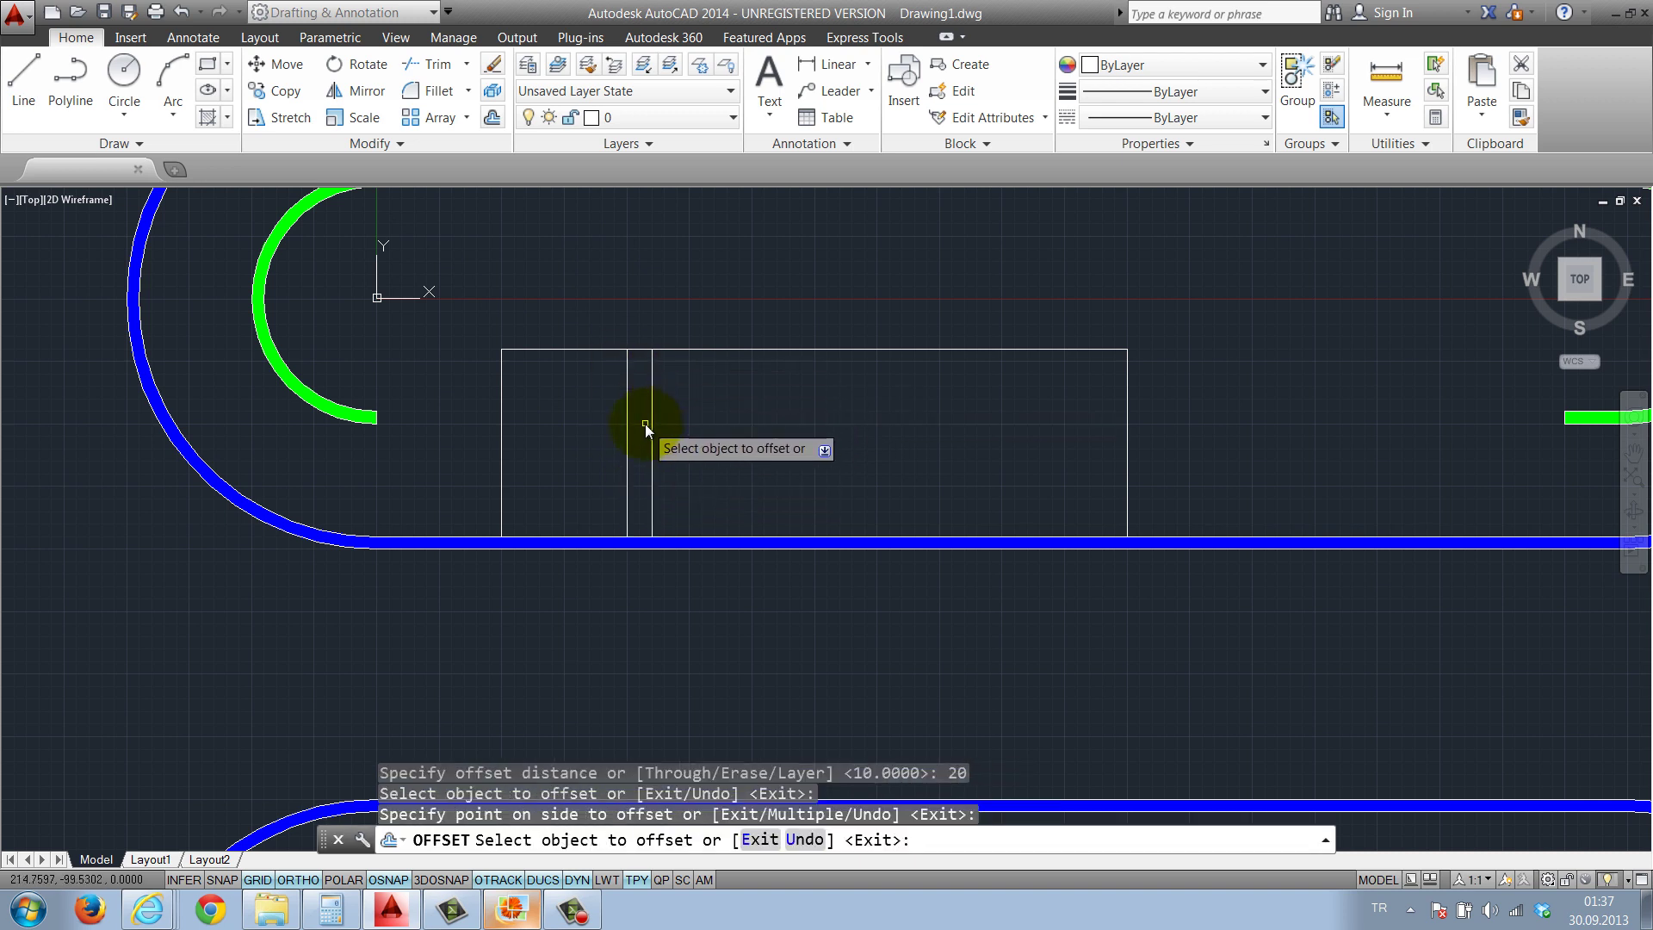
left_click(682, 431)
left_click(594, 426)
type("ARR")
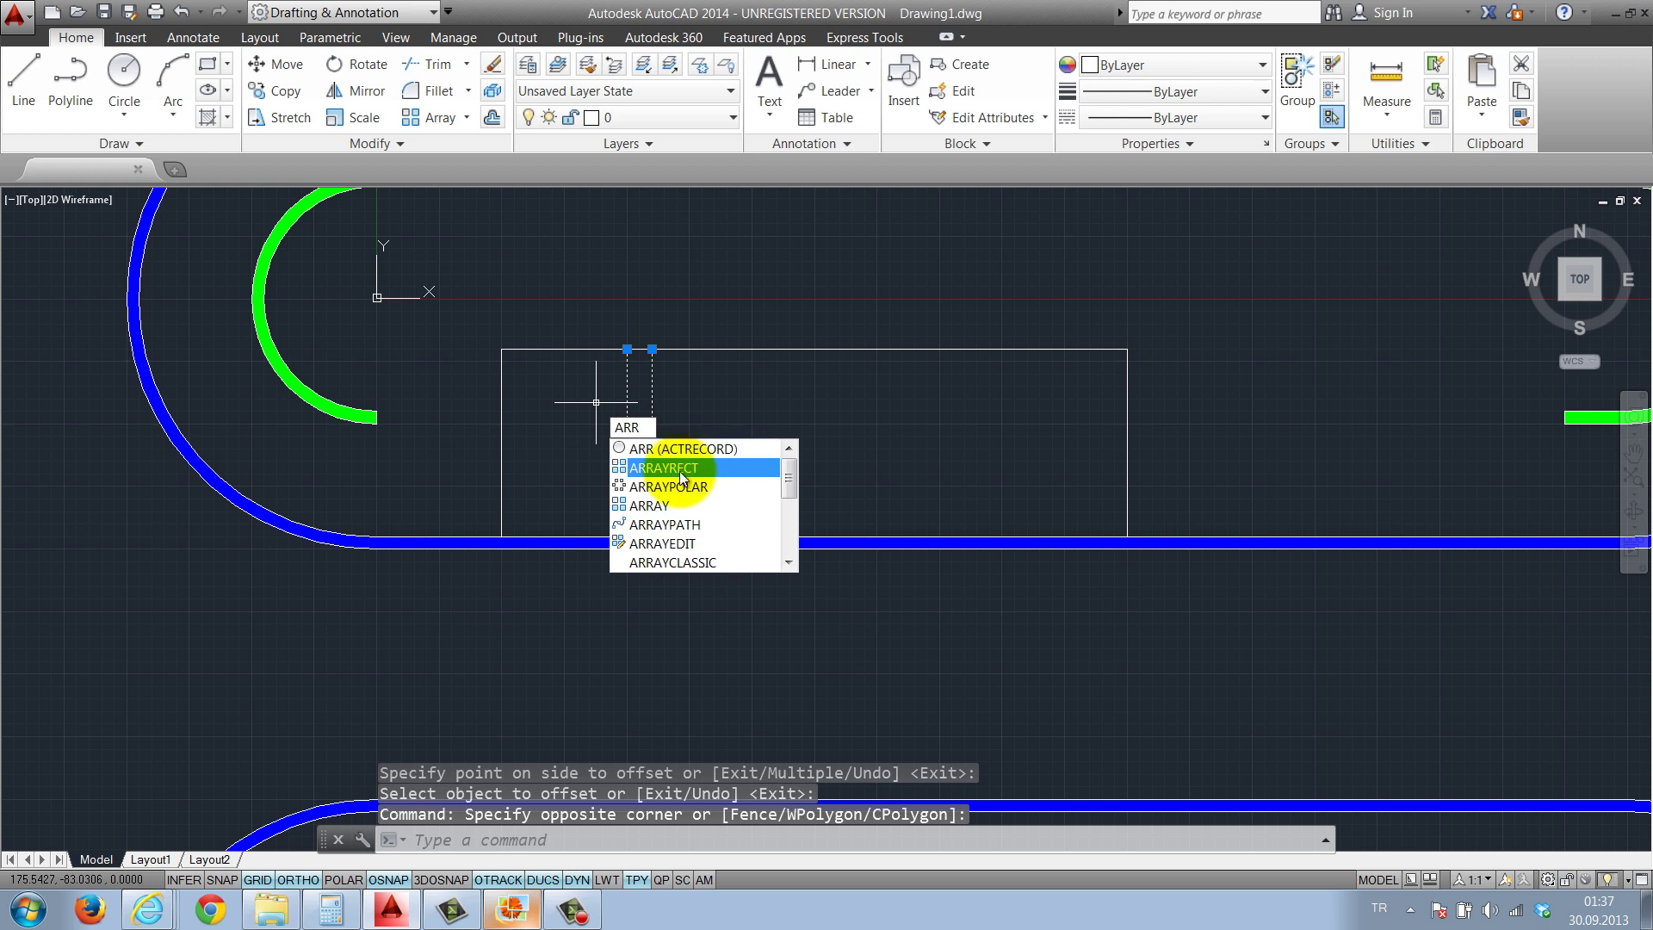
Begin a rectangular array of the two partition lines, limited to a single row
left_click(680, 468)
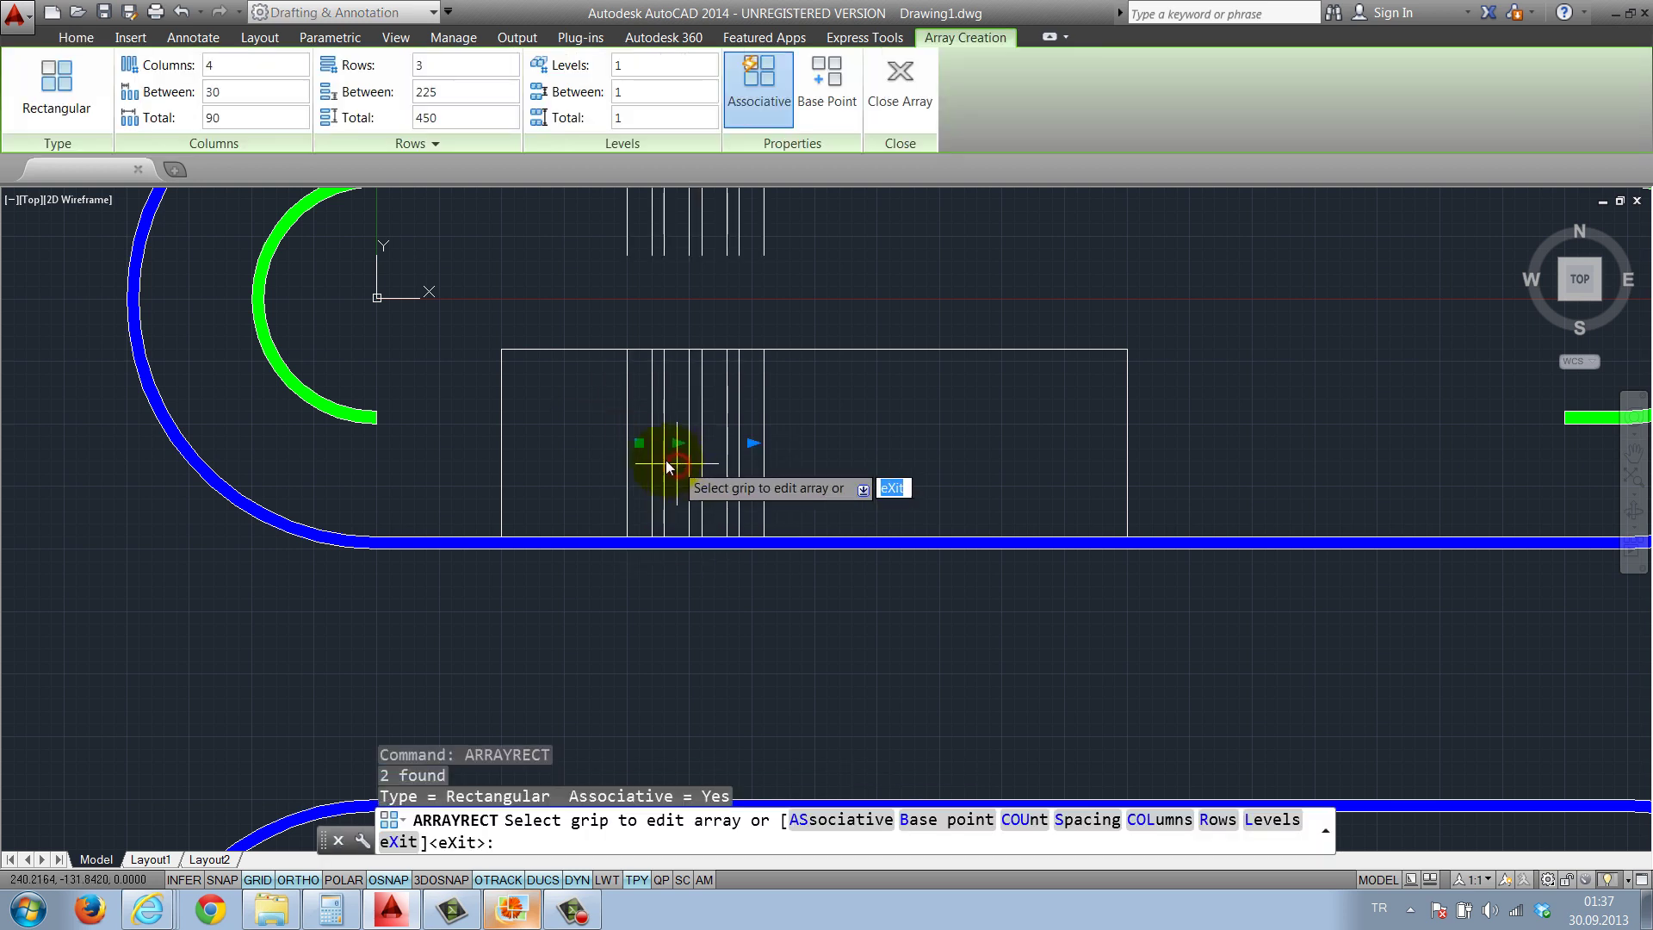
scroll(755, 382, "down", 3)
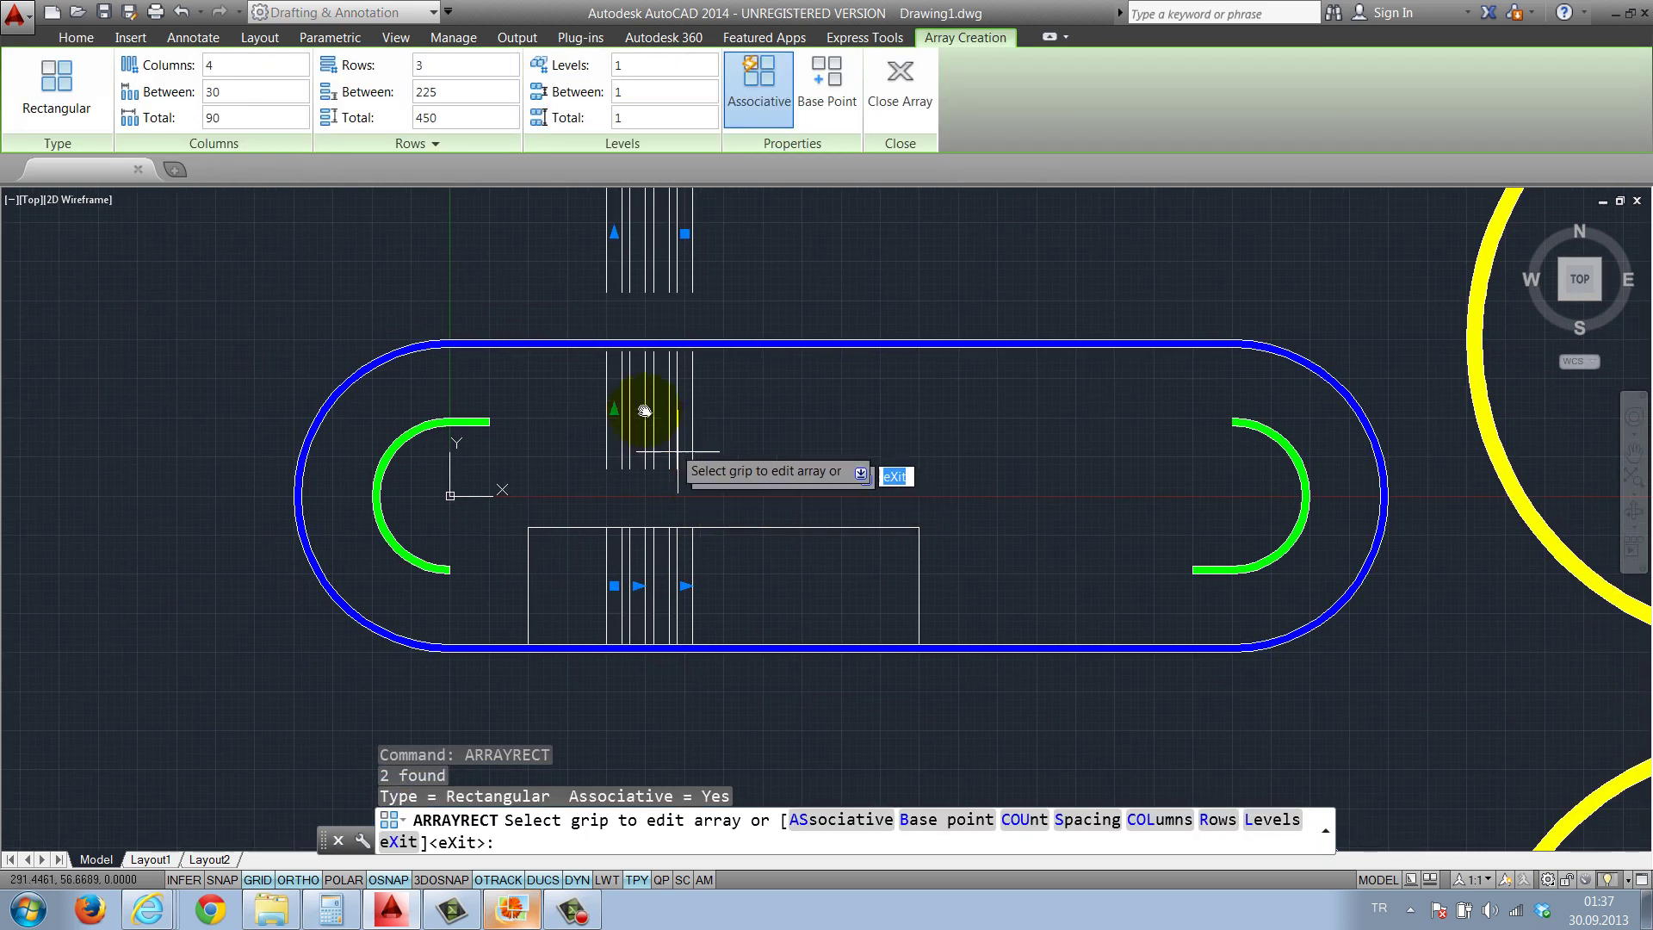
left_click(259, 68)
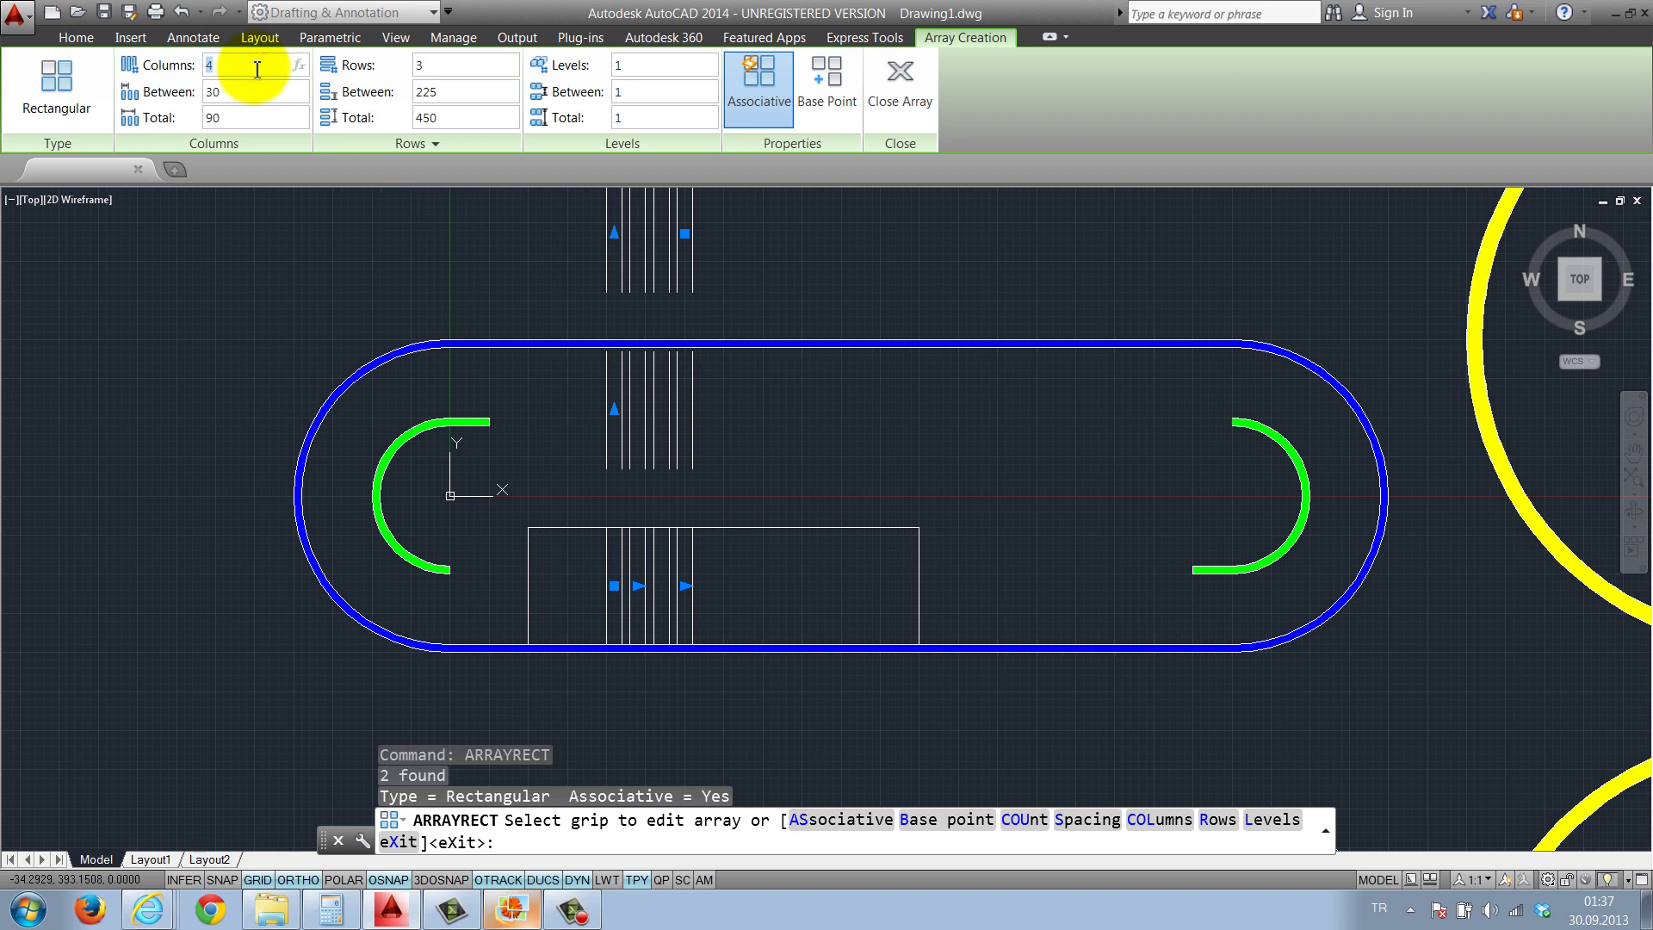
type("1")
key("Return")
left_click(423, 67)
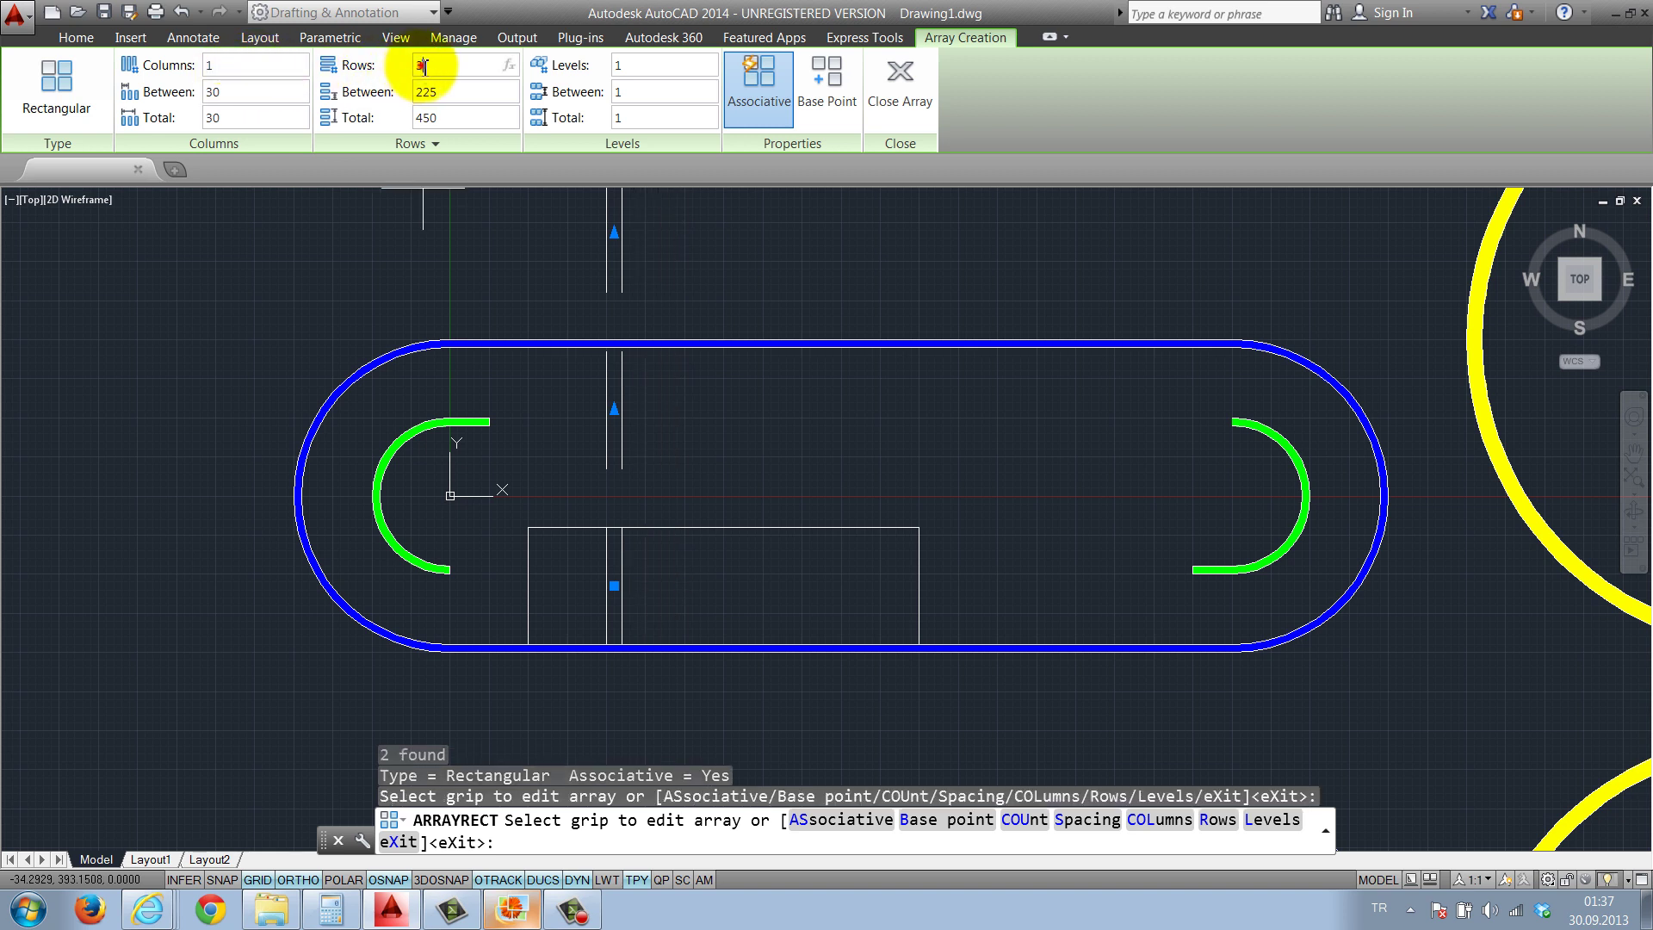
type("1")
key("Return")
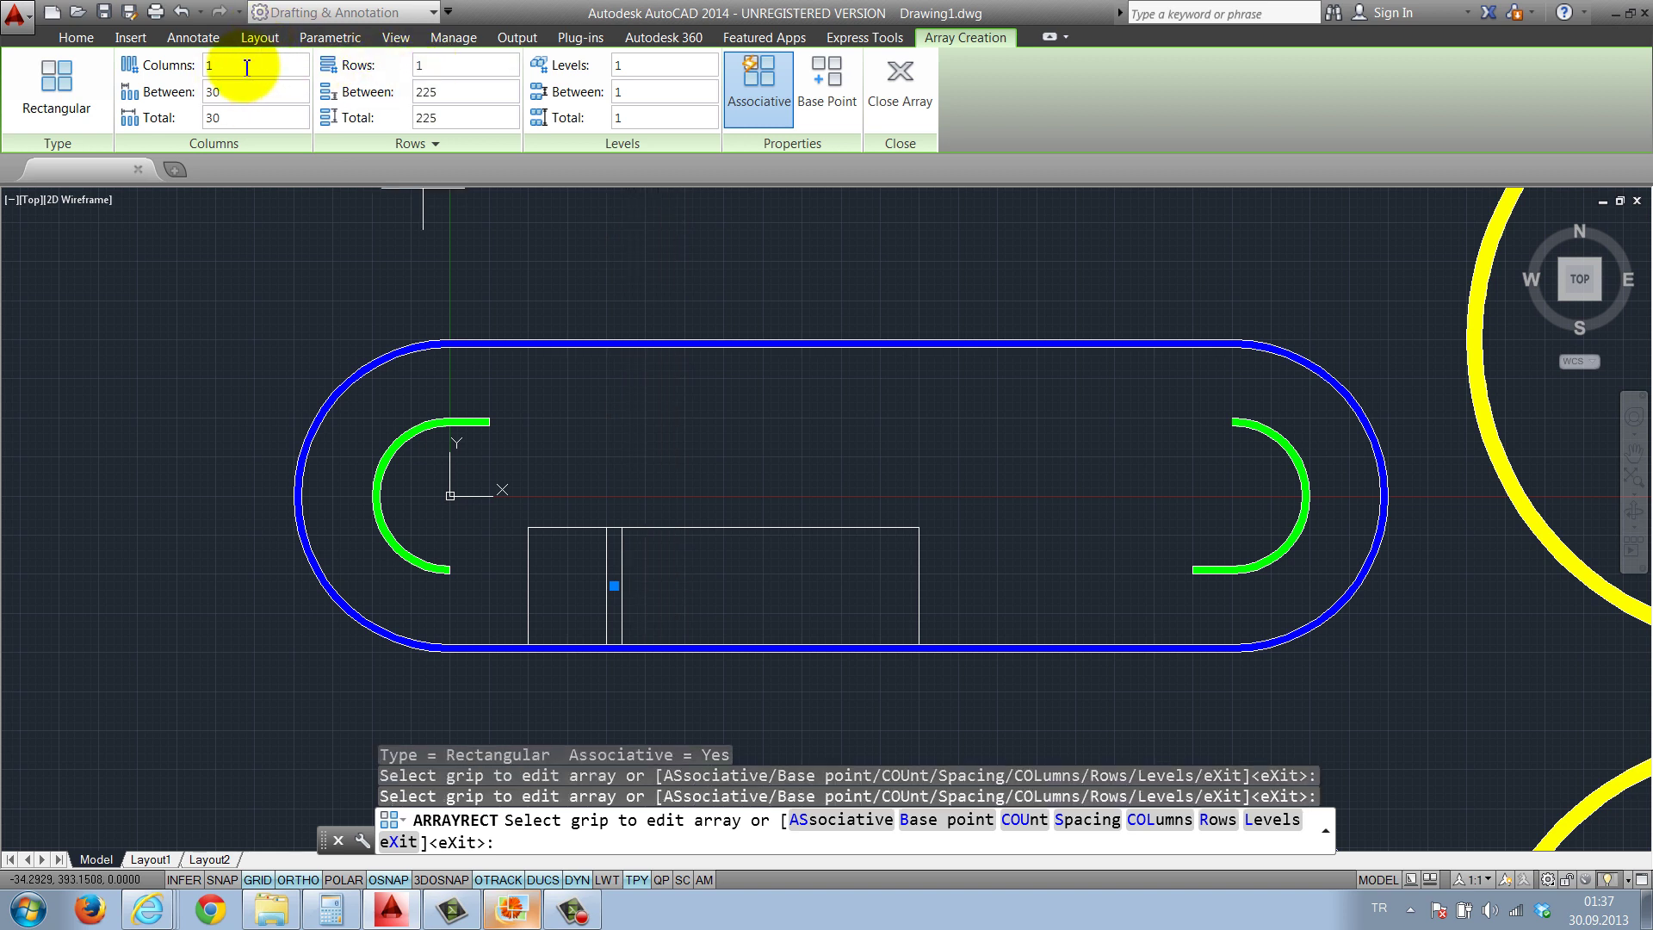
Make the array four columns spaced 100 apart and close it
type("4")
key("Return")
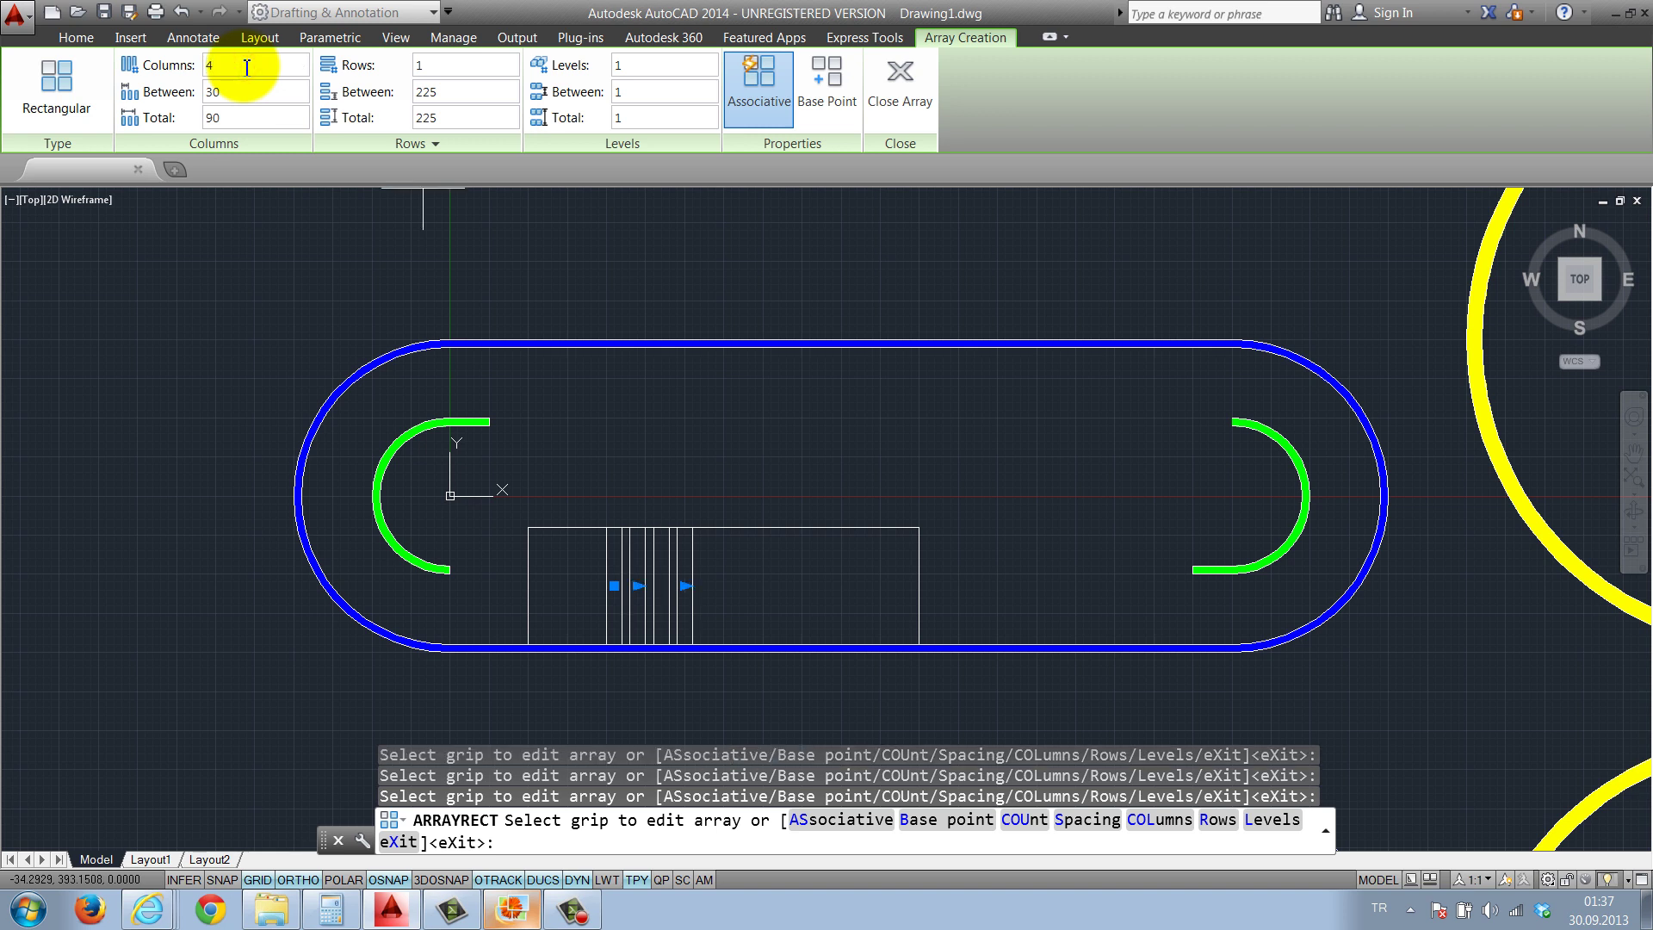
left_click(225, 90)
type("100")
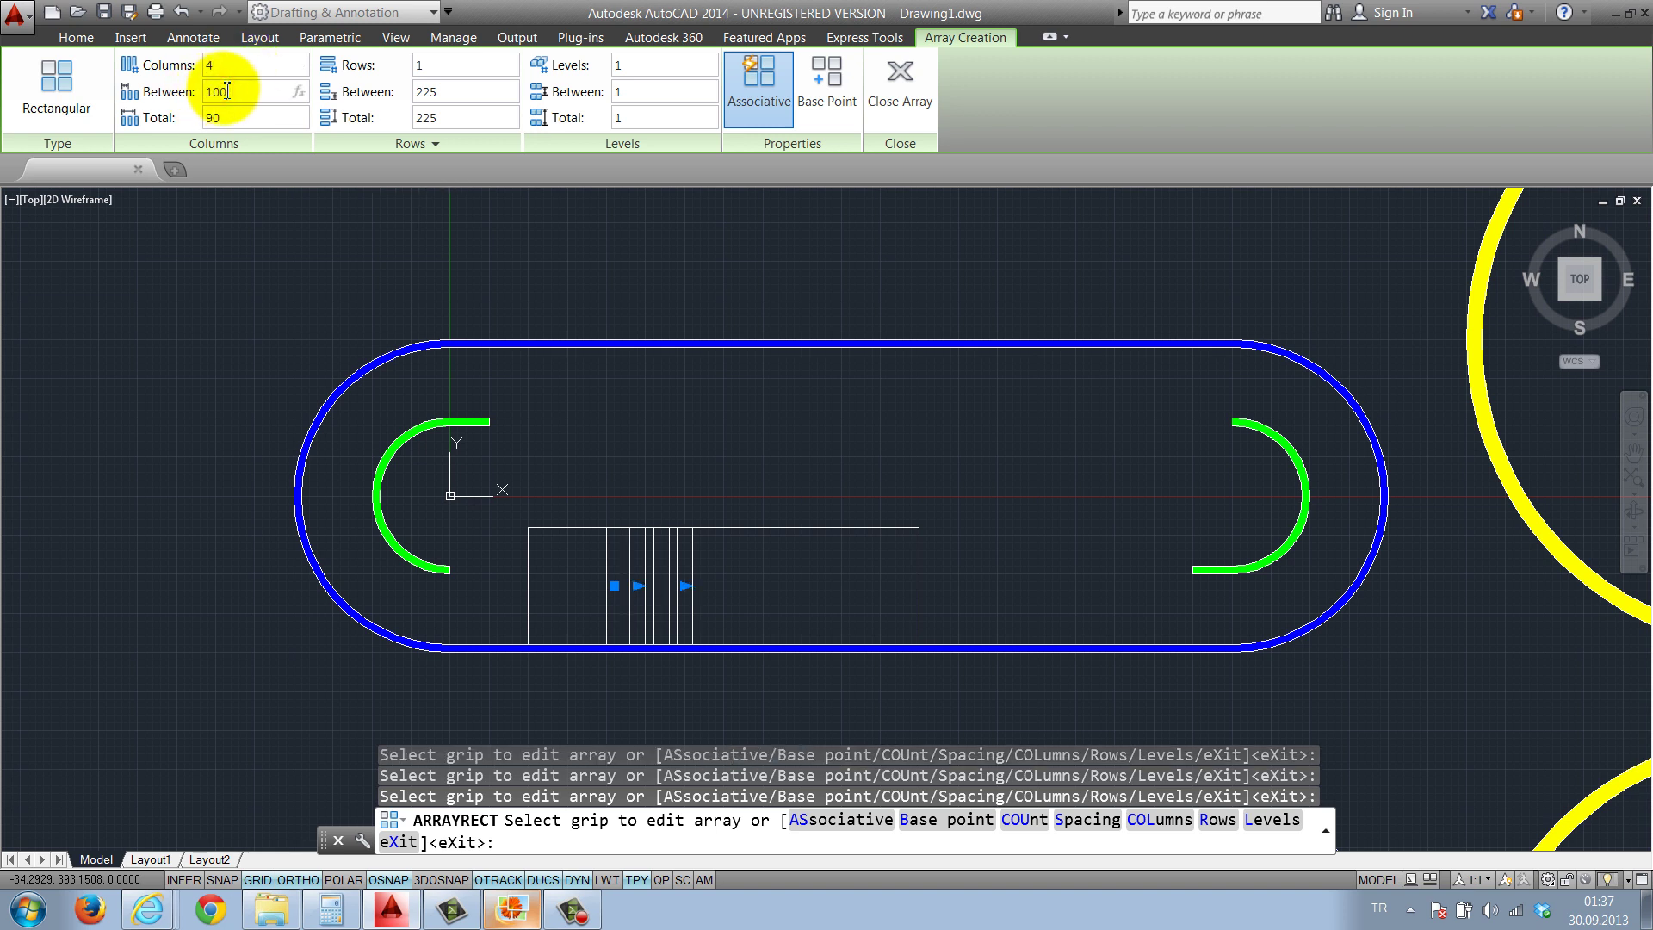
key("Return")
scroll(508, 525, "up", 2)
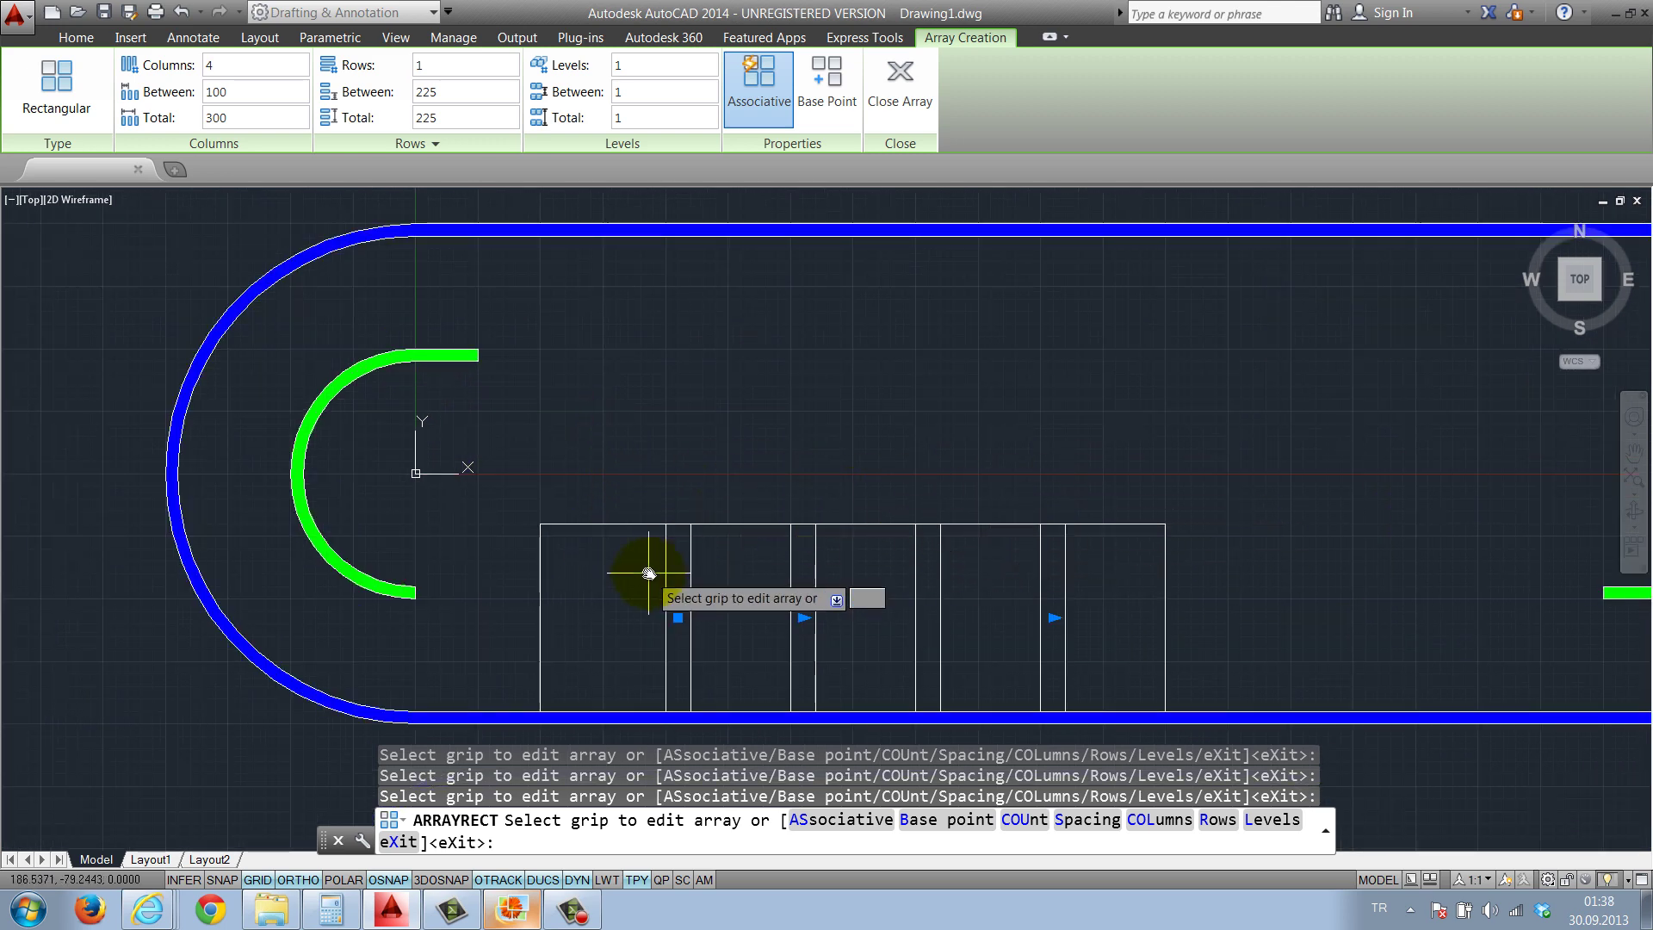
middle_click_drag(728, 580, 676, 533)
scroll(676, 534, "up", 2)
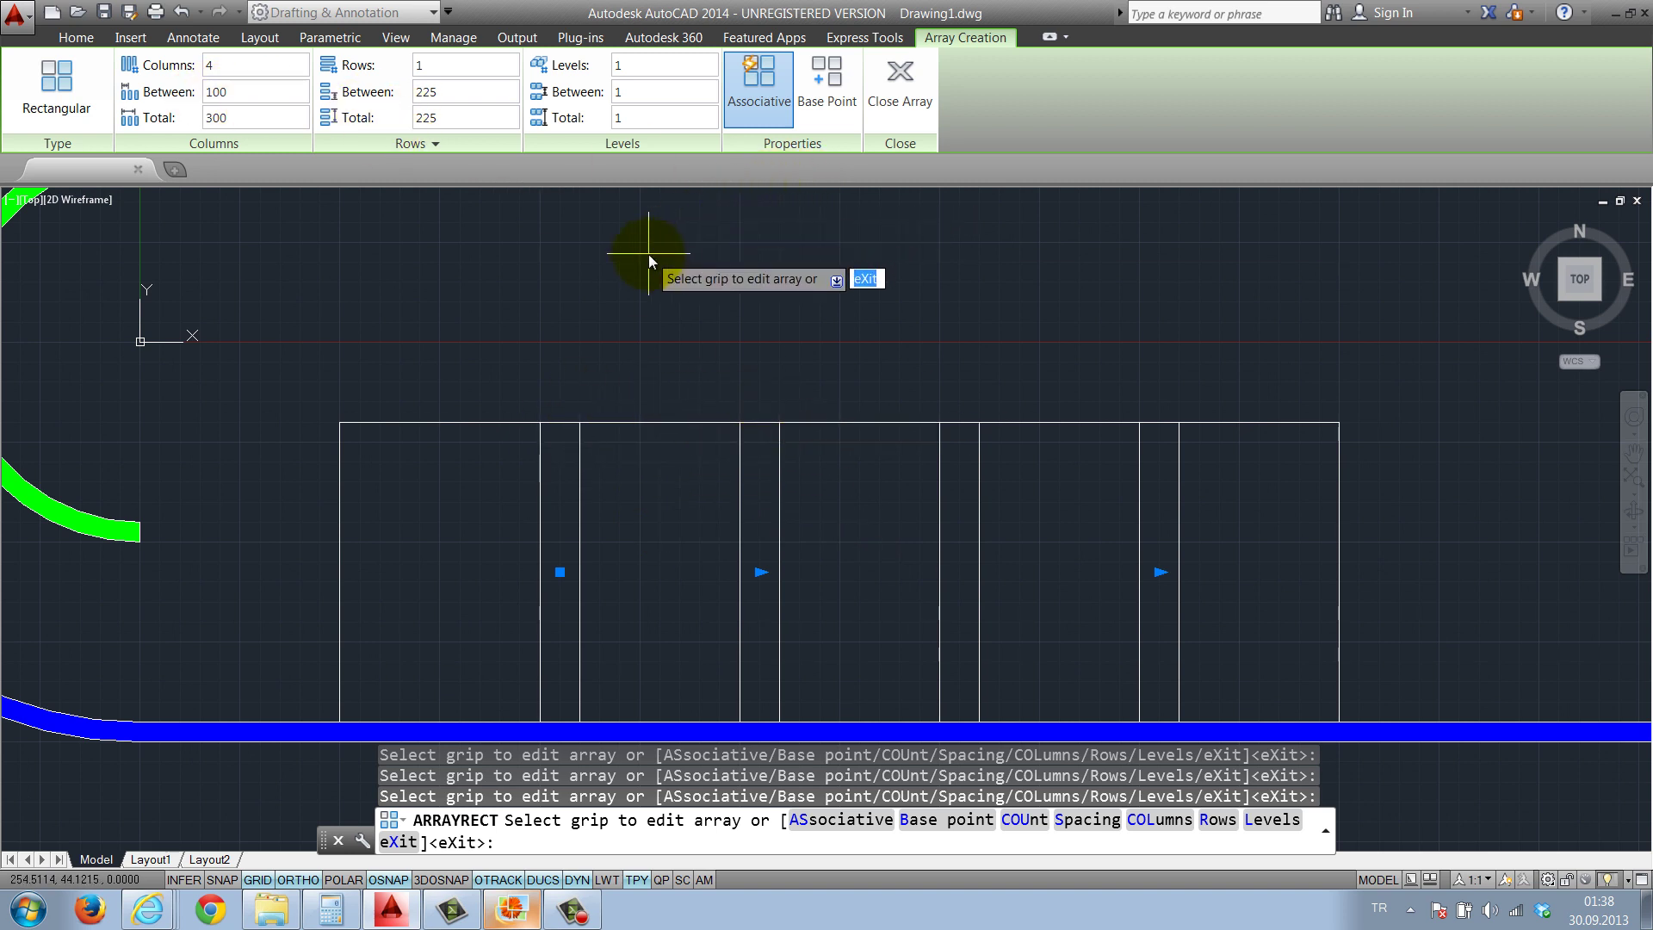
key("Return")
type("c")
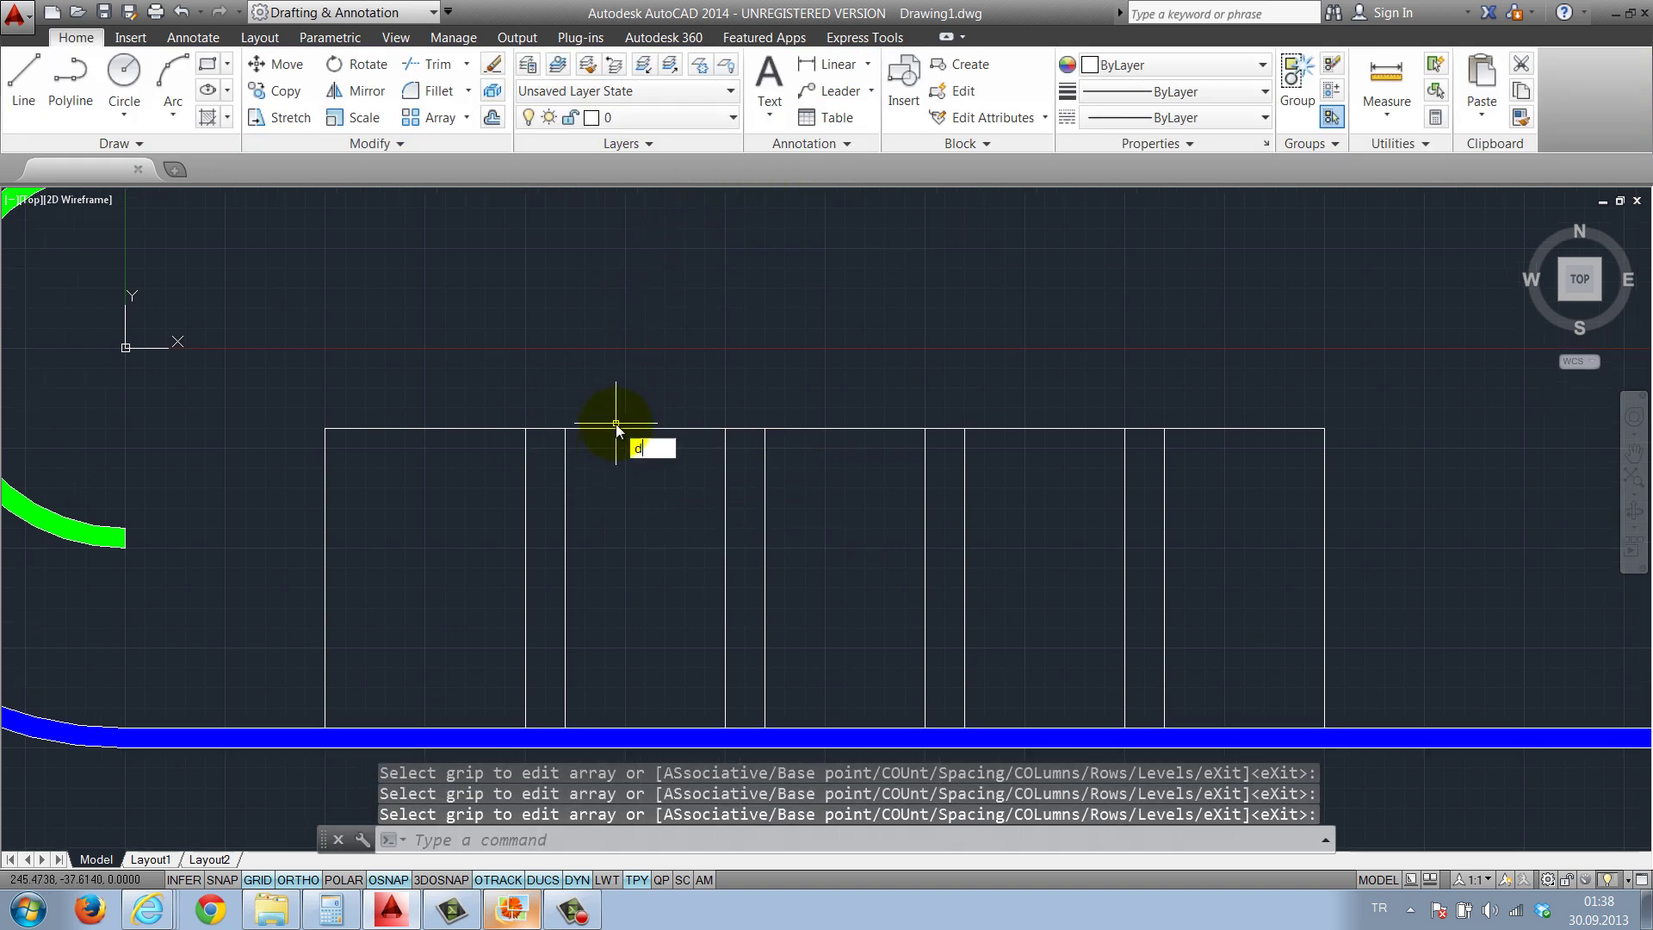
Measure gaps between the partition lines and rectangle corners with DIST, one reading 80
type("di")
key("Return")
left_click(523, 428)
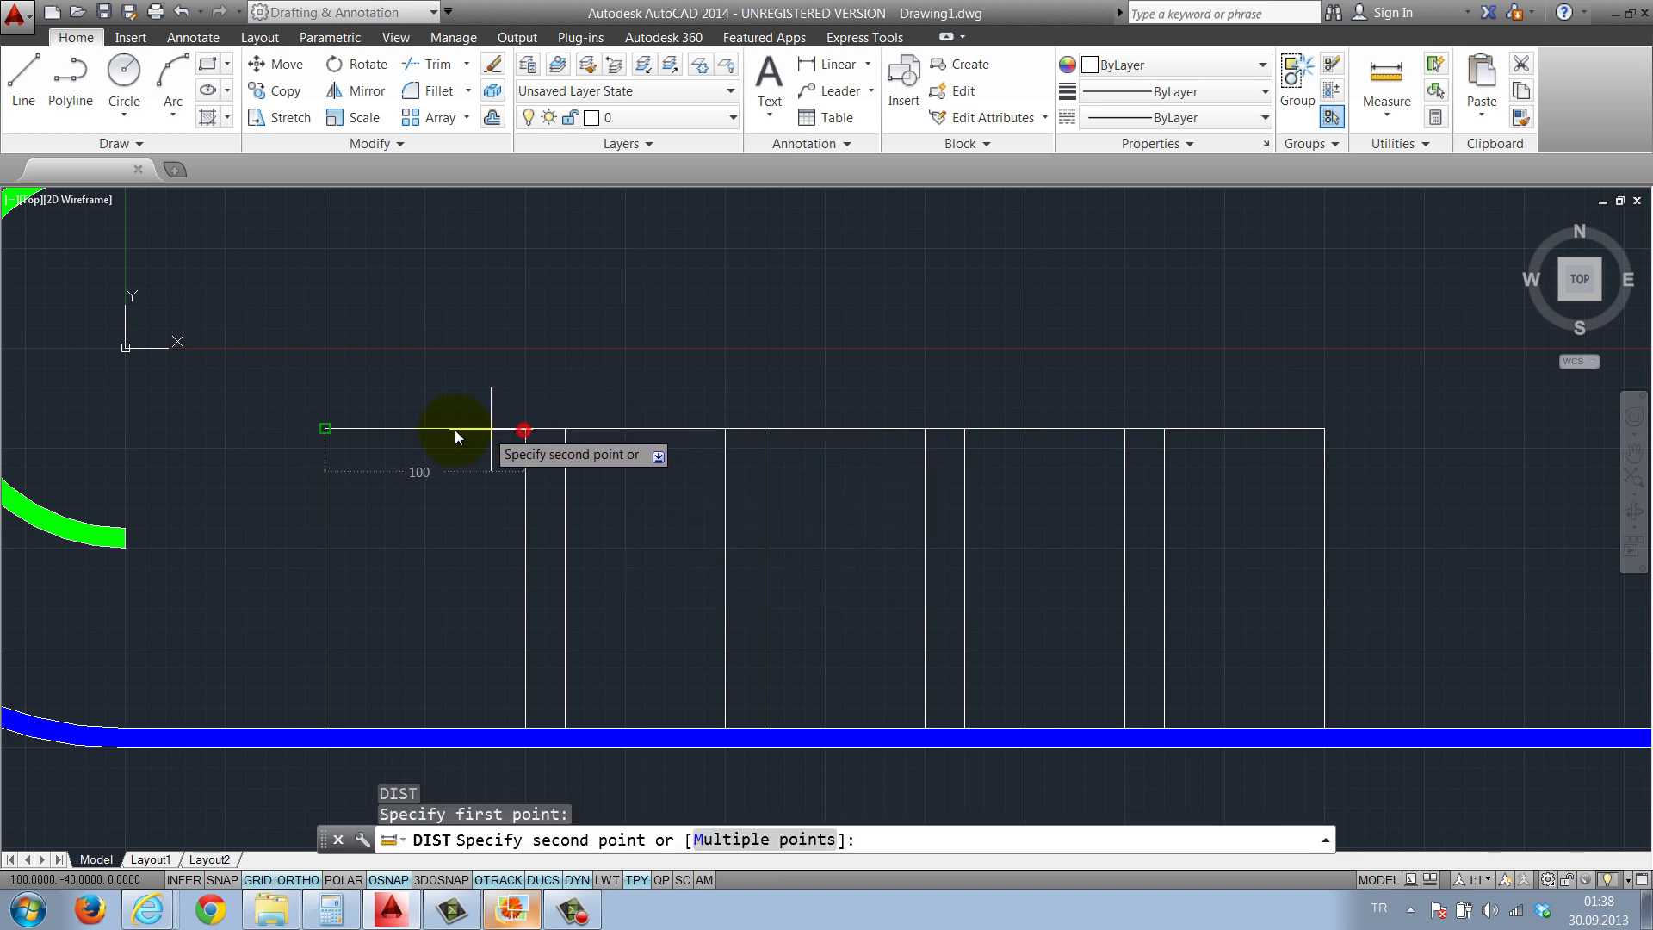
left_click(326, 429)
key("Return")
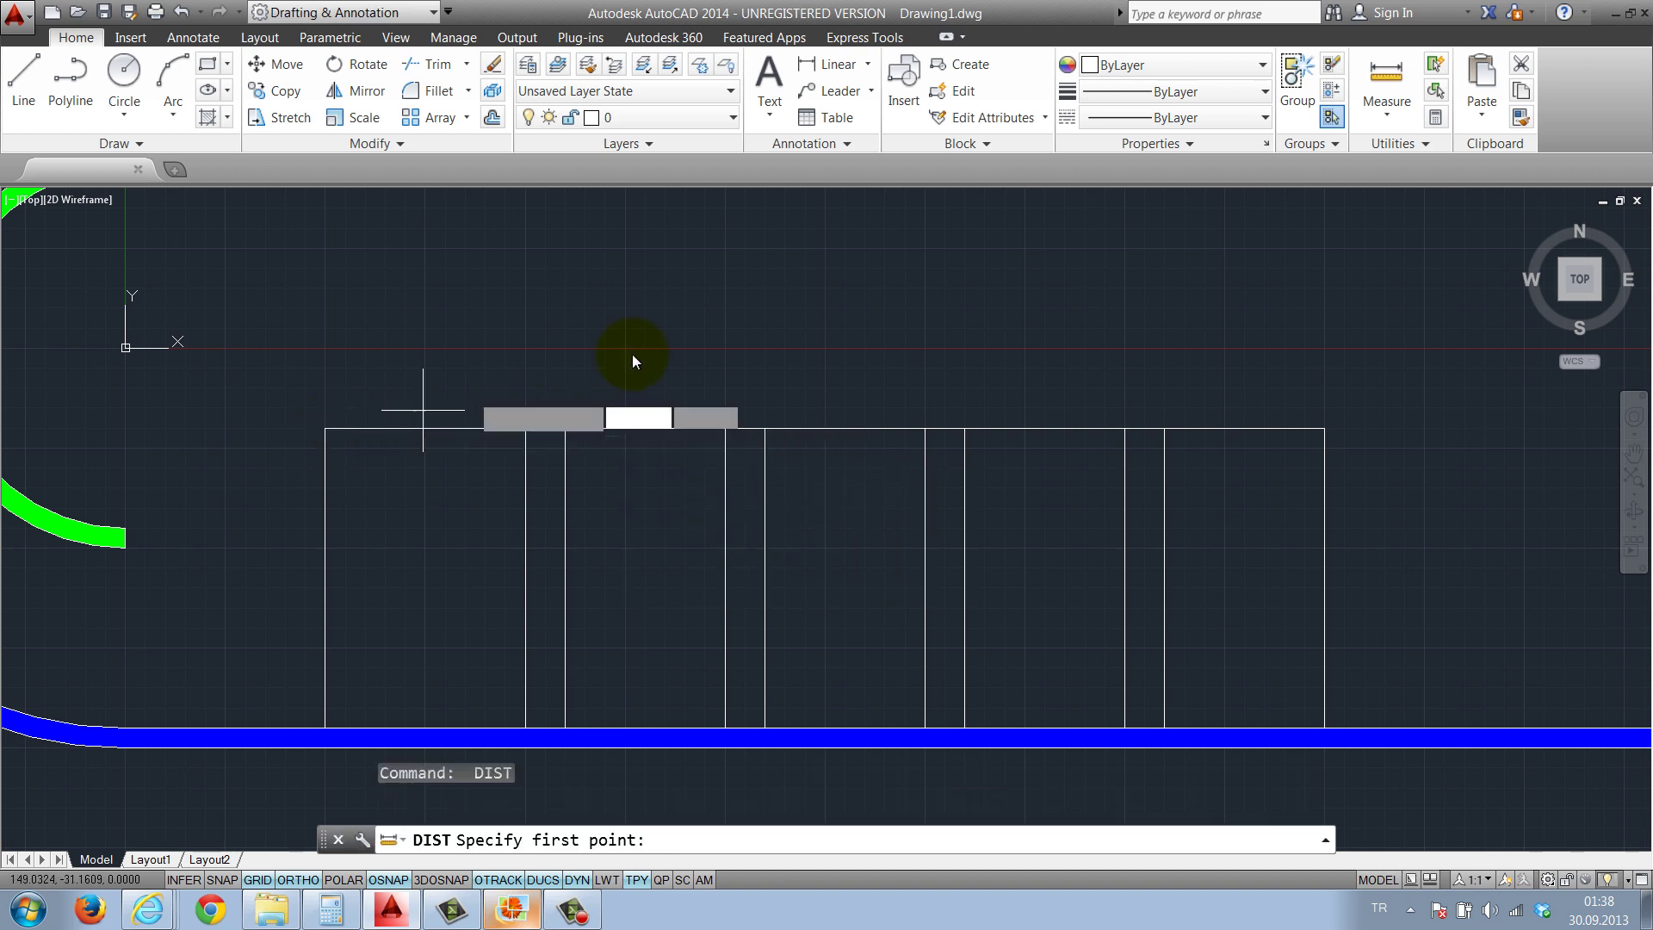
left_click(565, 428)
left_click(725, 428)
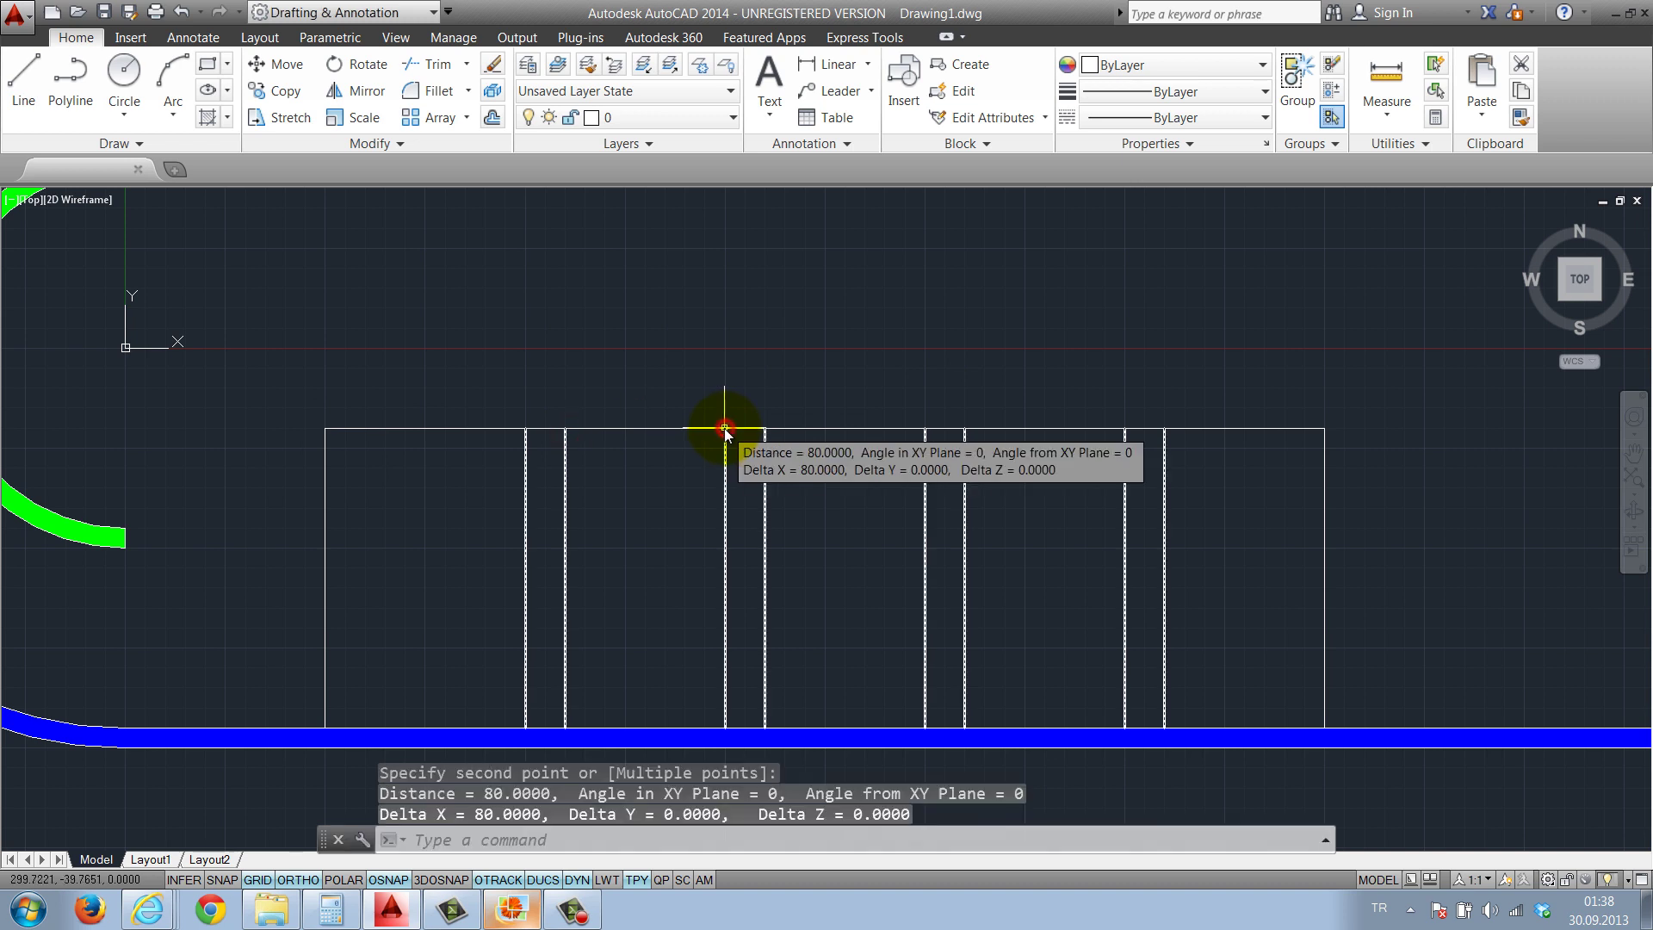
key("Return")
left_click(1164, 428)
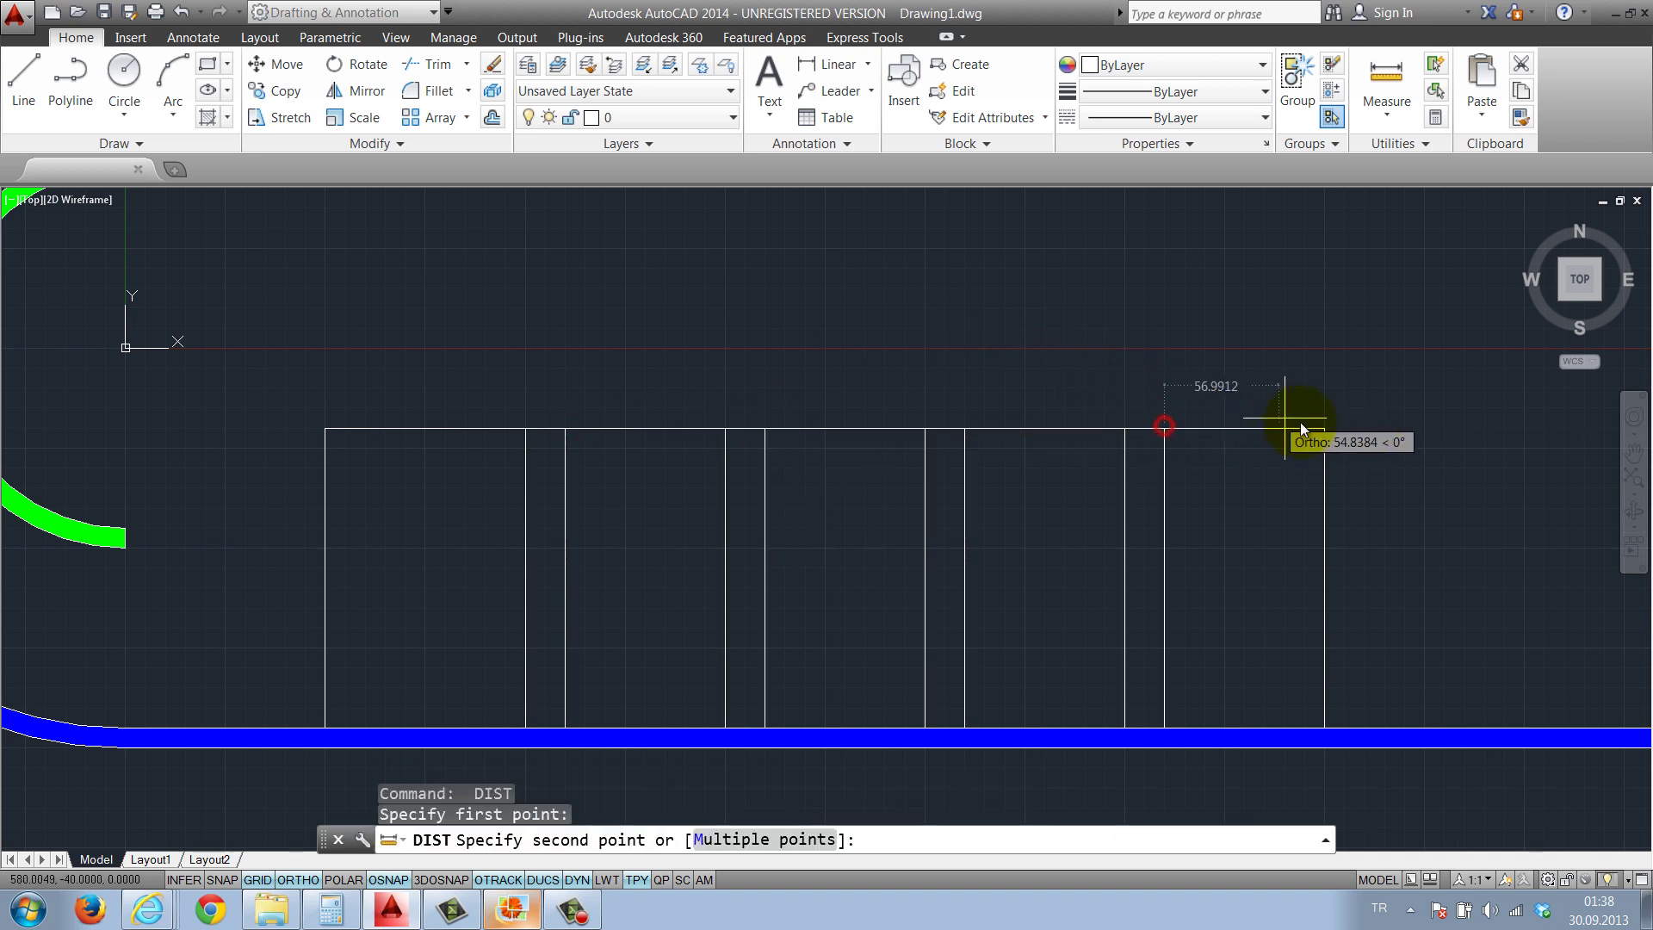
left_click(1323, 427)
key("Escape")
key("Escape")
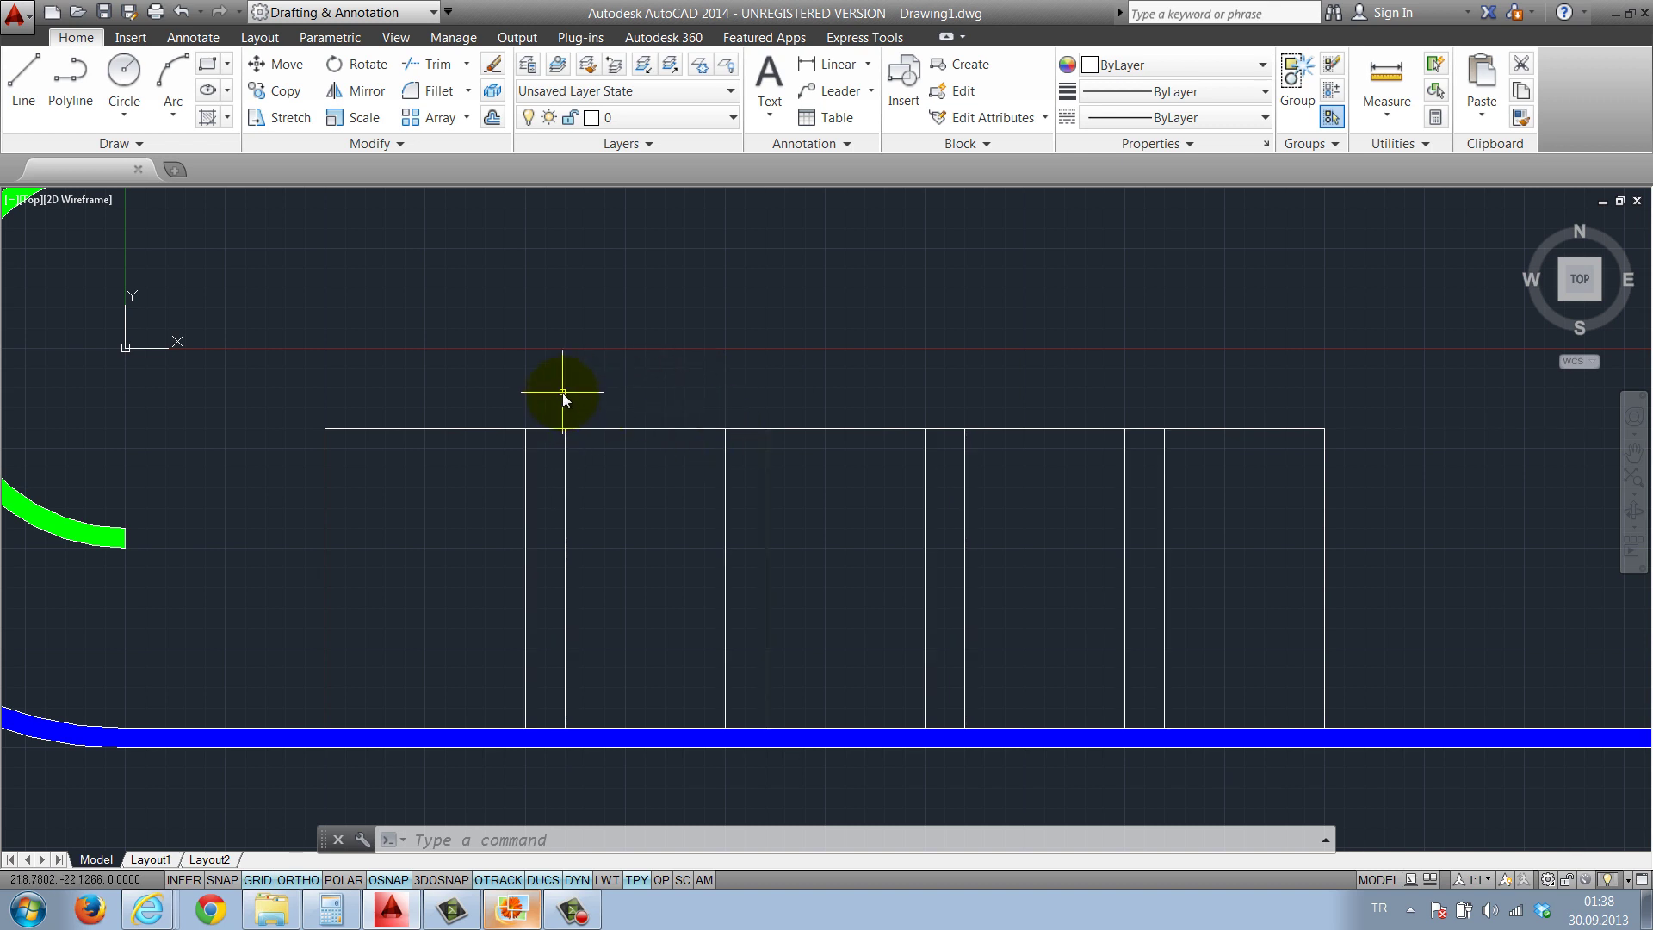
Move the partition-line array 10 units to the left
left_click(598, 505)
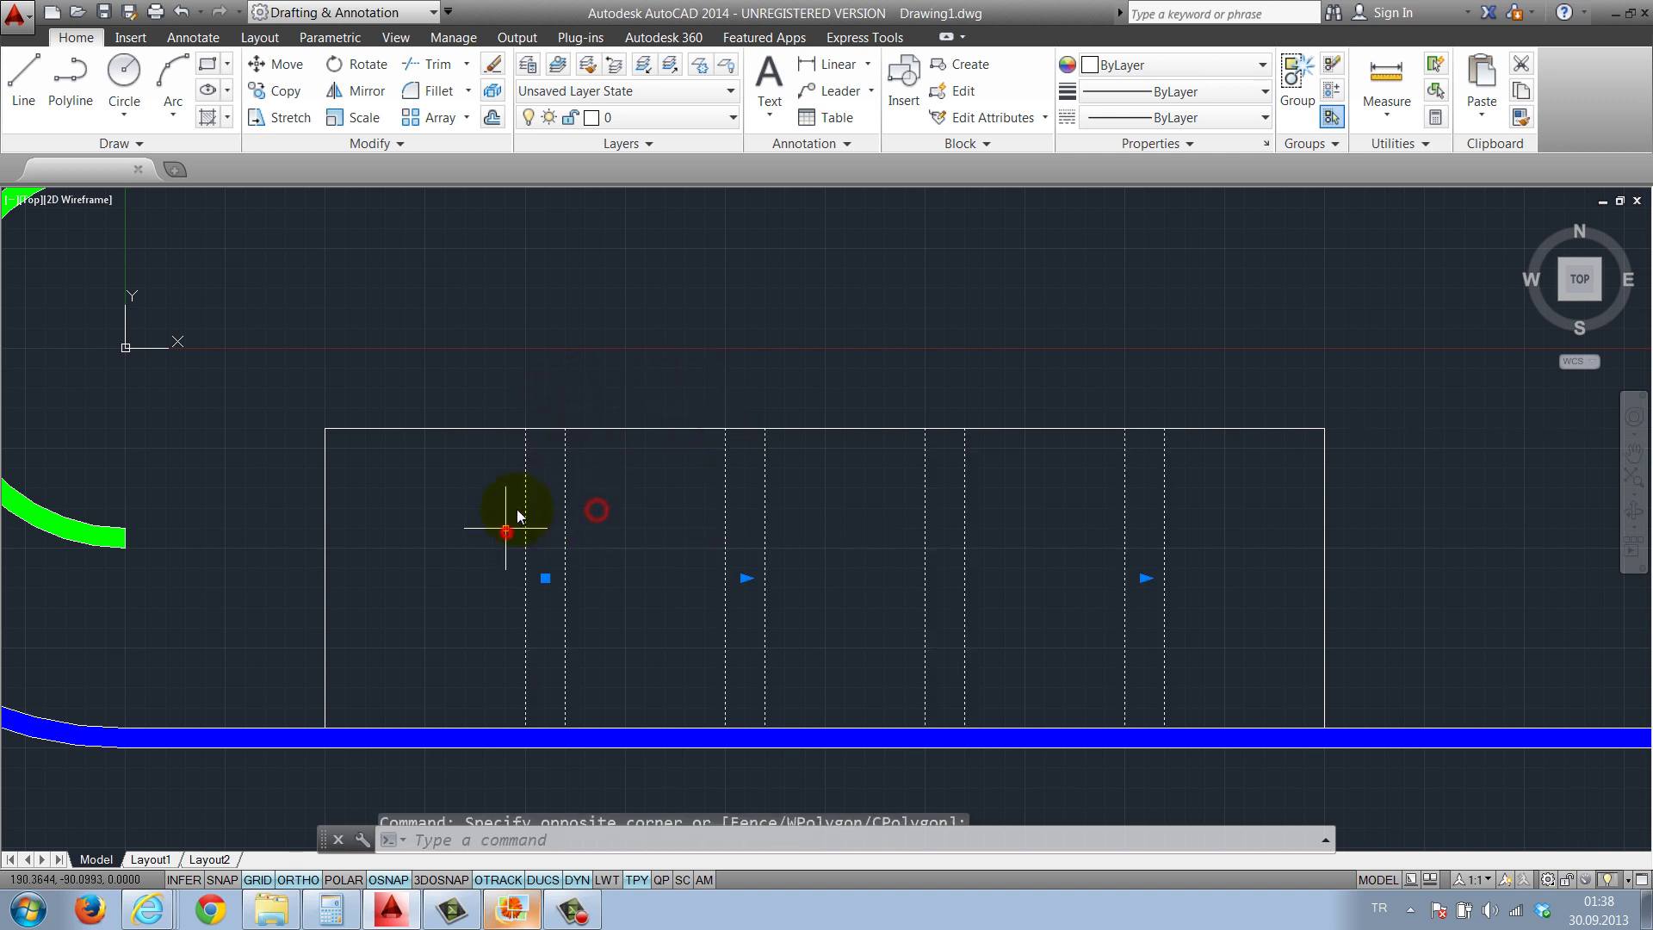
left_click(508, 517)
type("M")
key("Return")
left_click(866, 312)
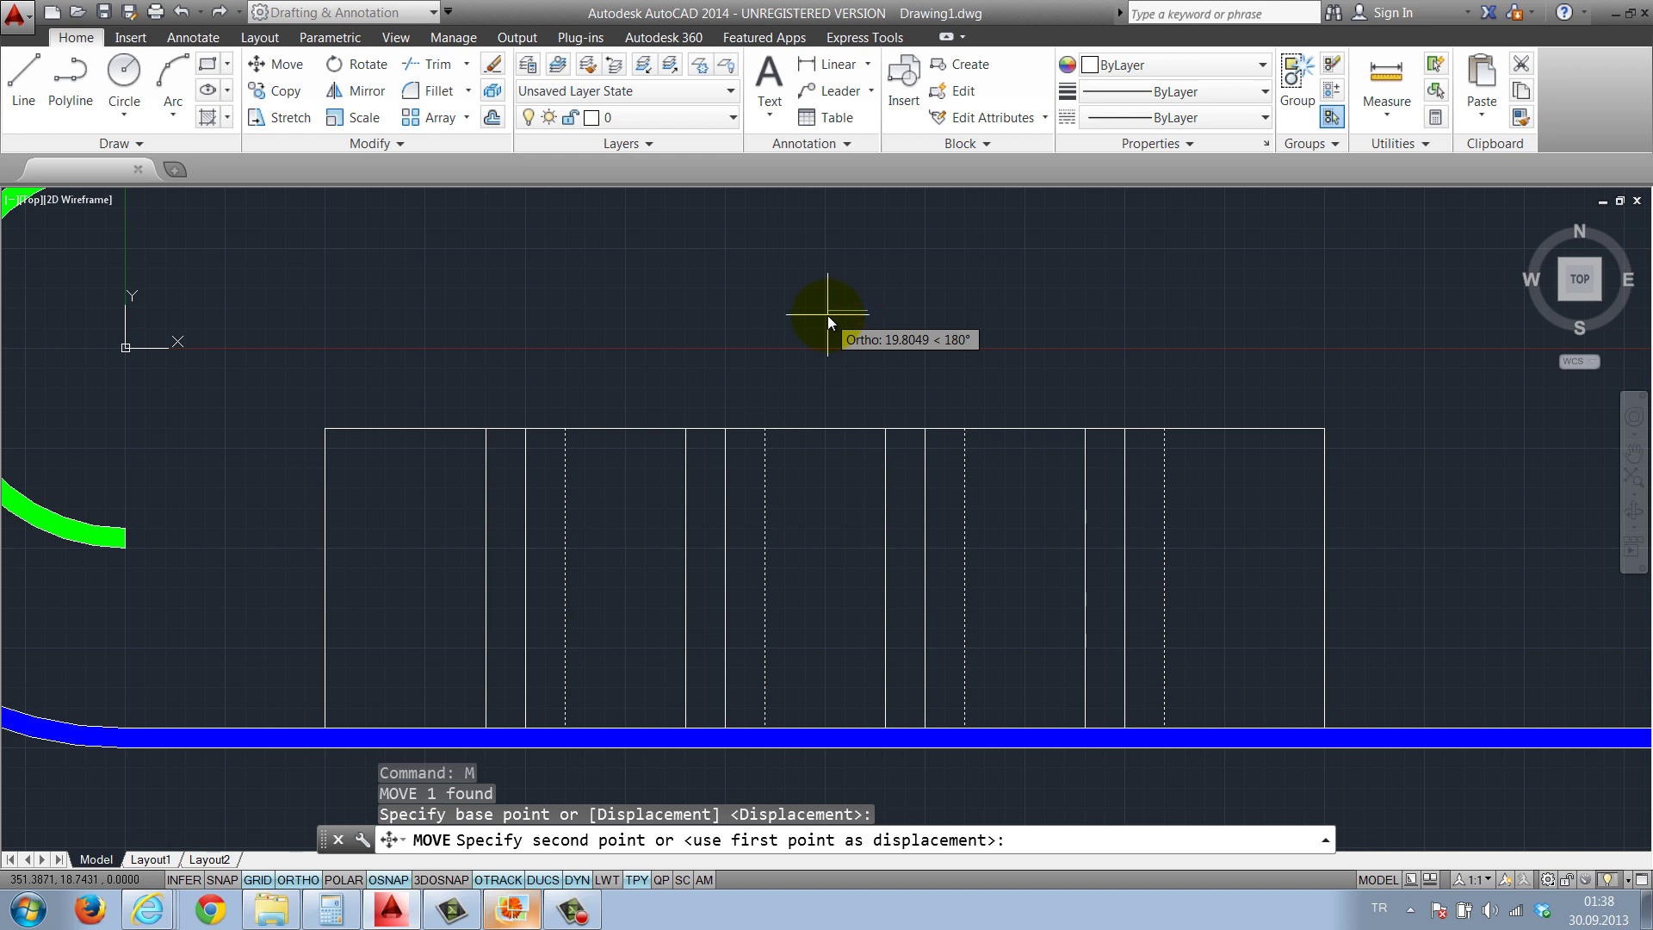
type("10")
key("Return")
key("Escape")
key("Escape")
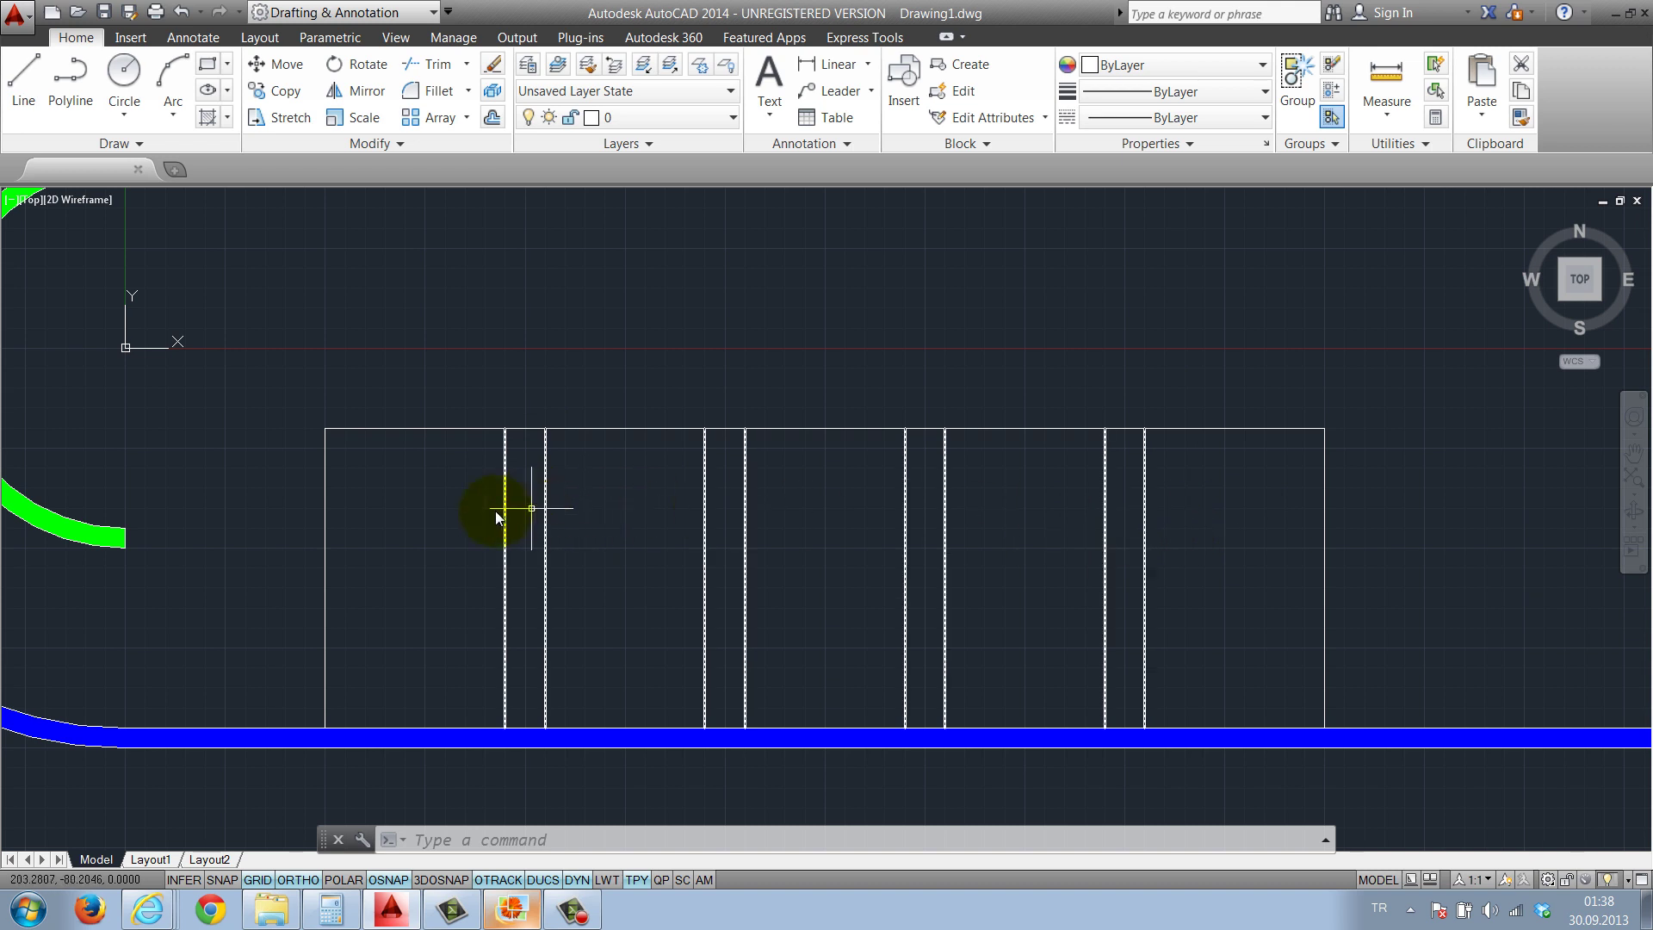
Delete the arrayed partition lines from the rectangle
left_click(575, 523)
left_click(428, 472)
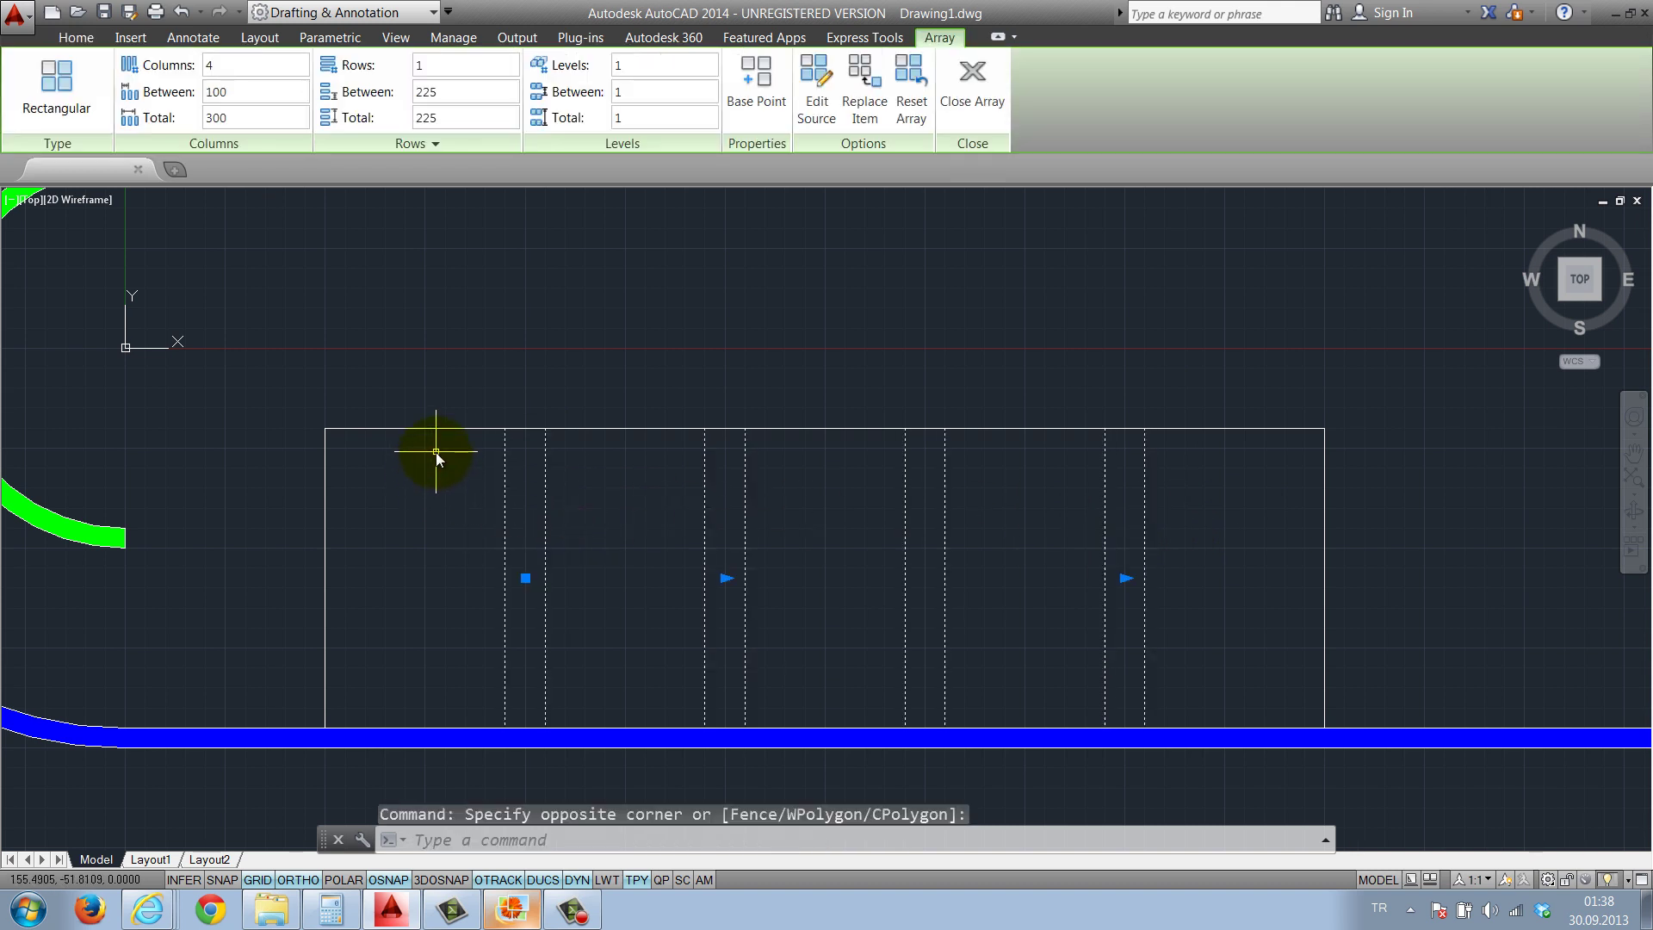
key("Delete")
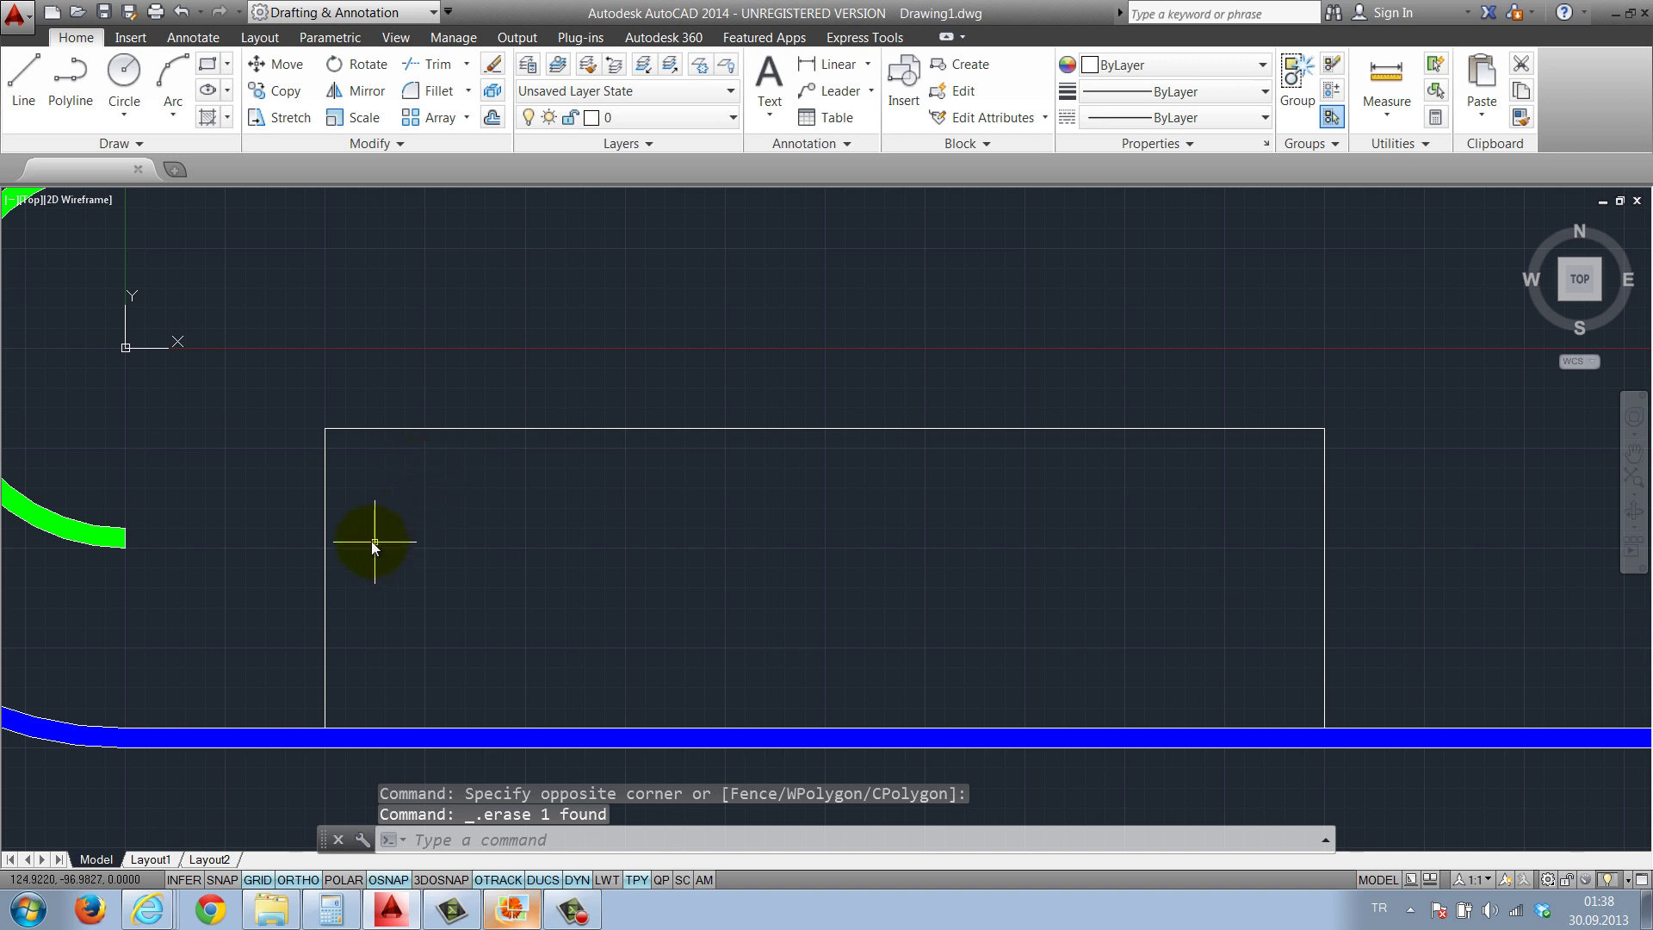
Explode the rectangle into separate edge lines and select its left edge
left_click(374, 542)
left_click(282, 500)
type("x")
key("Return")
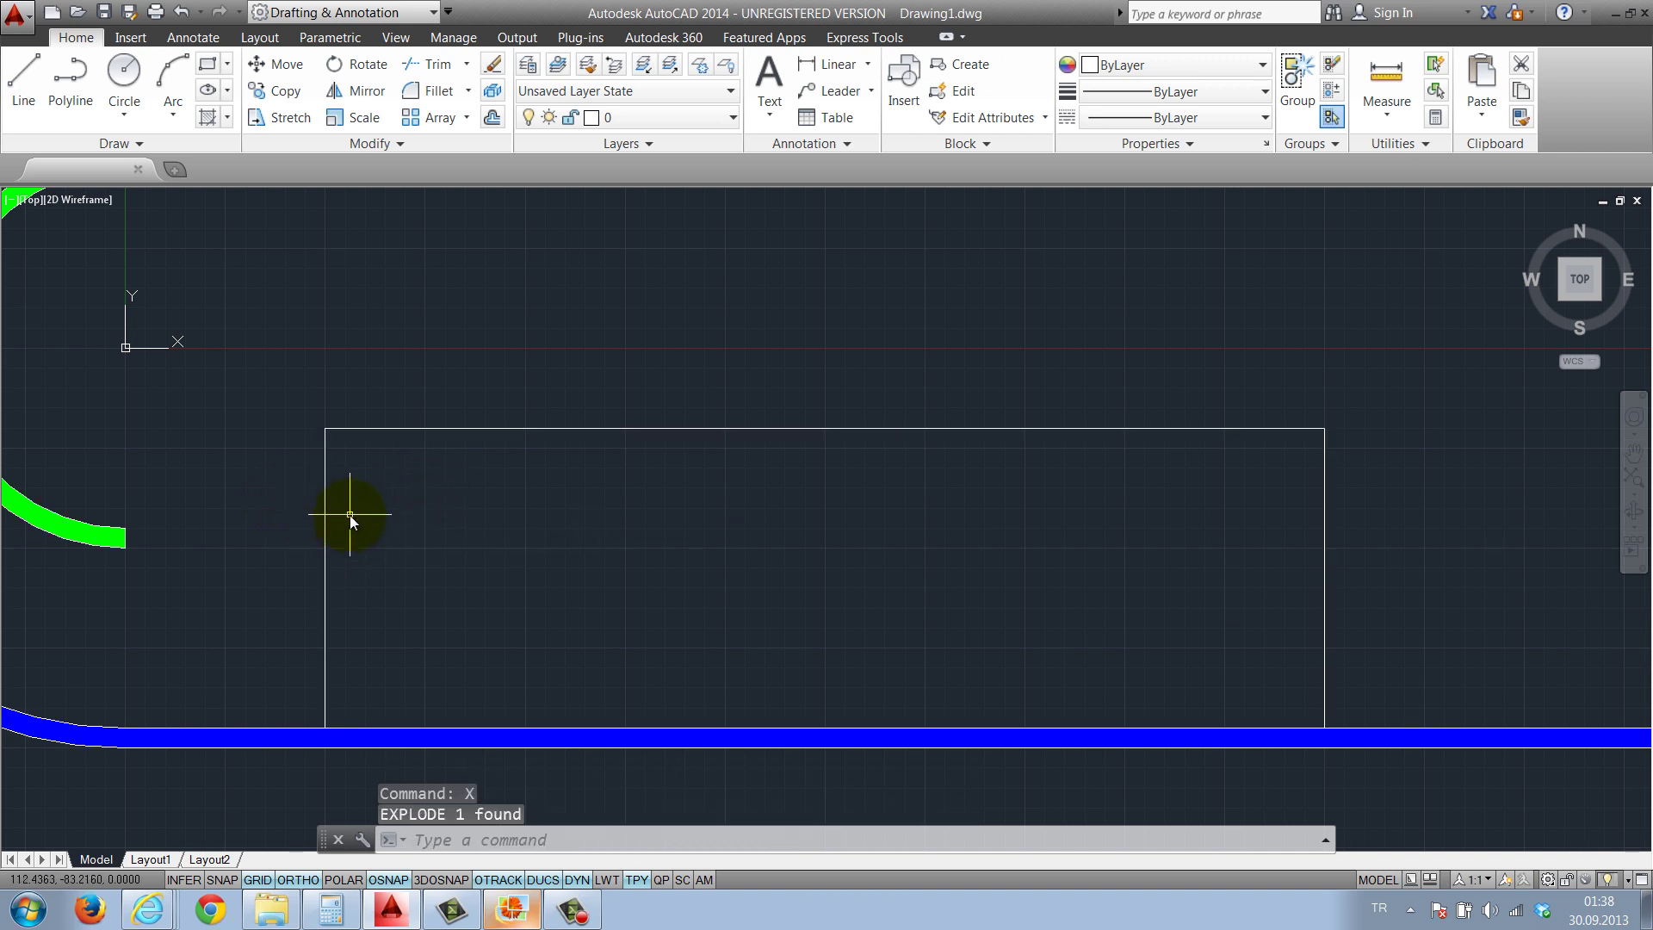
left_click(346, 509)
left_click(302, 527)
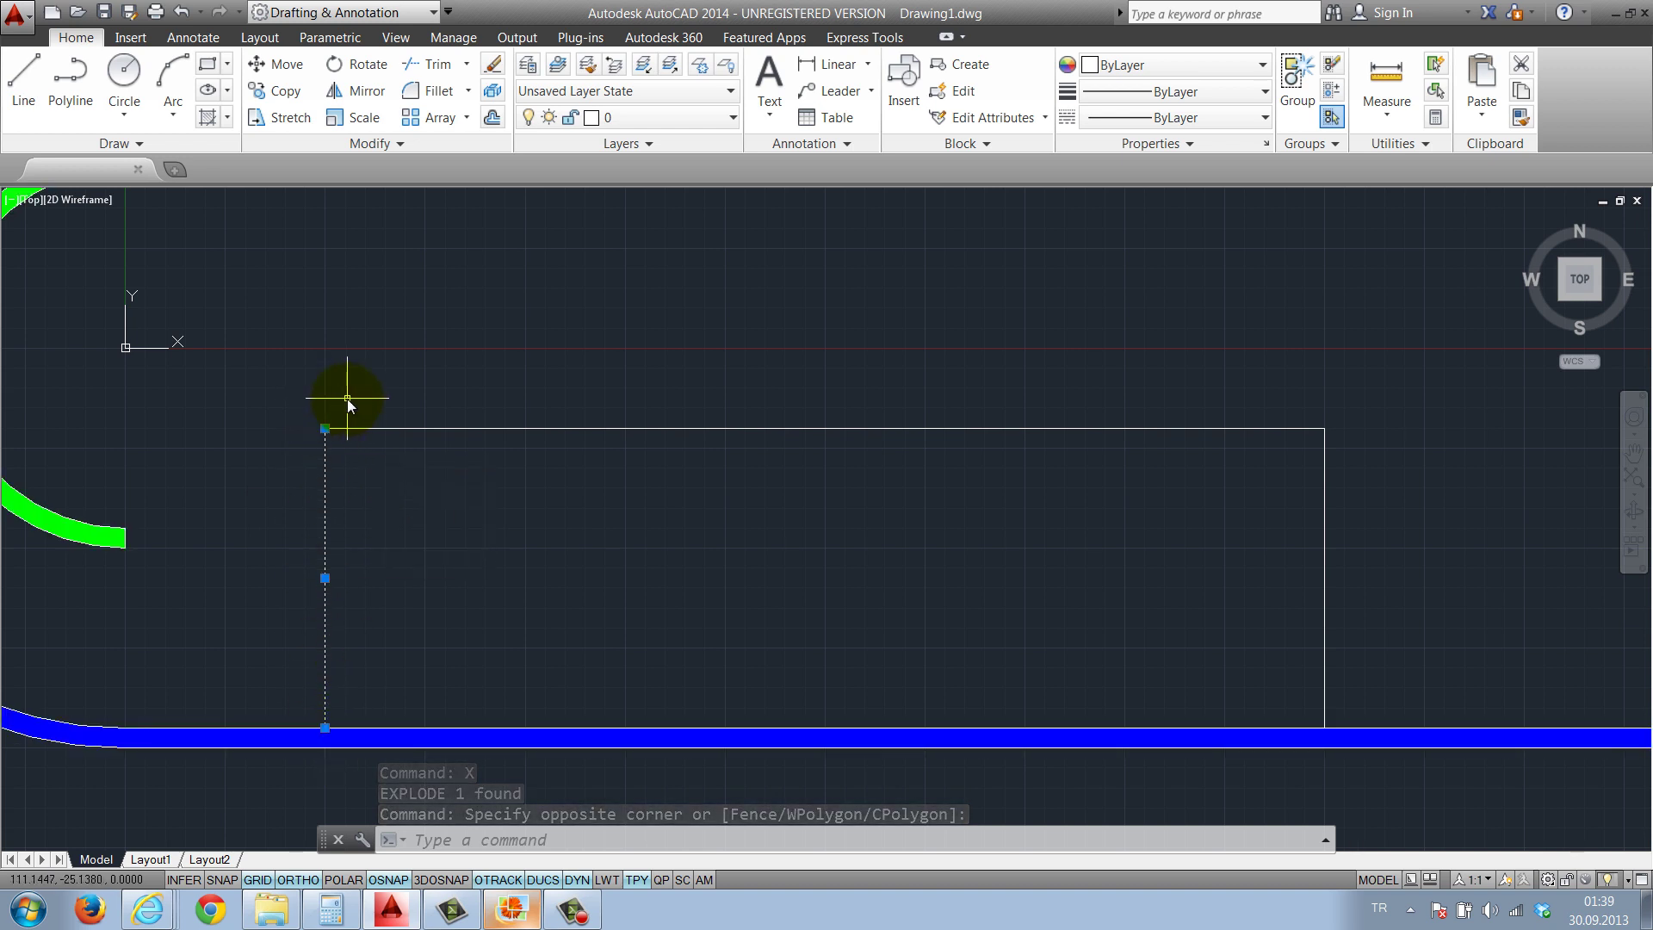
Start a rectangular array of the left edge with 5 columns and 1 row
type("ARR")
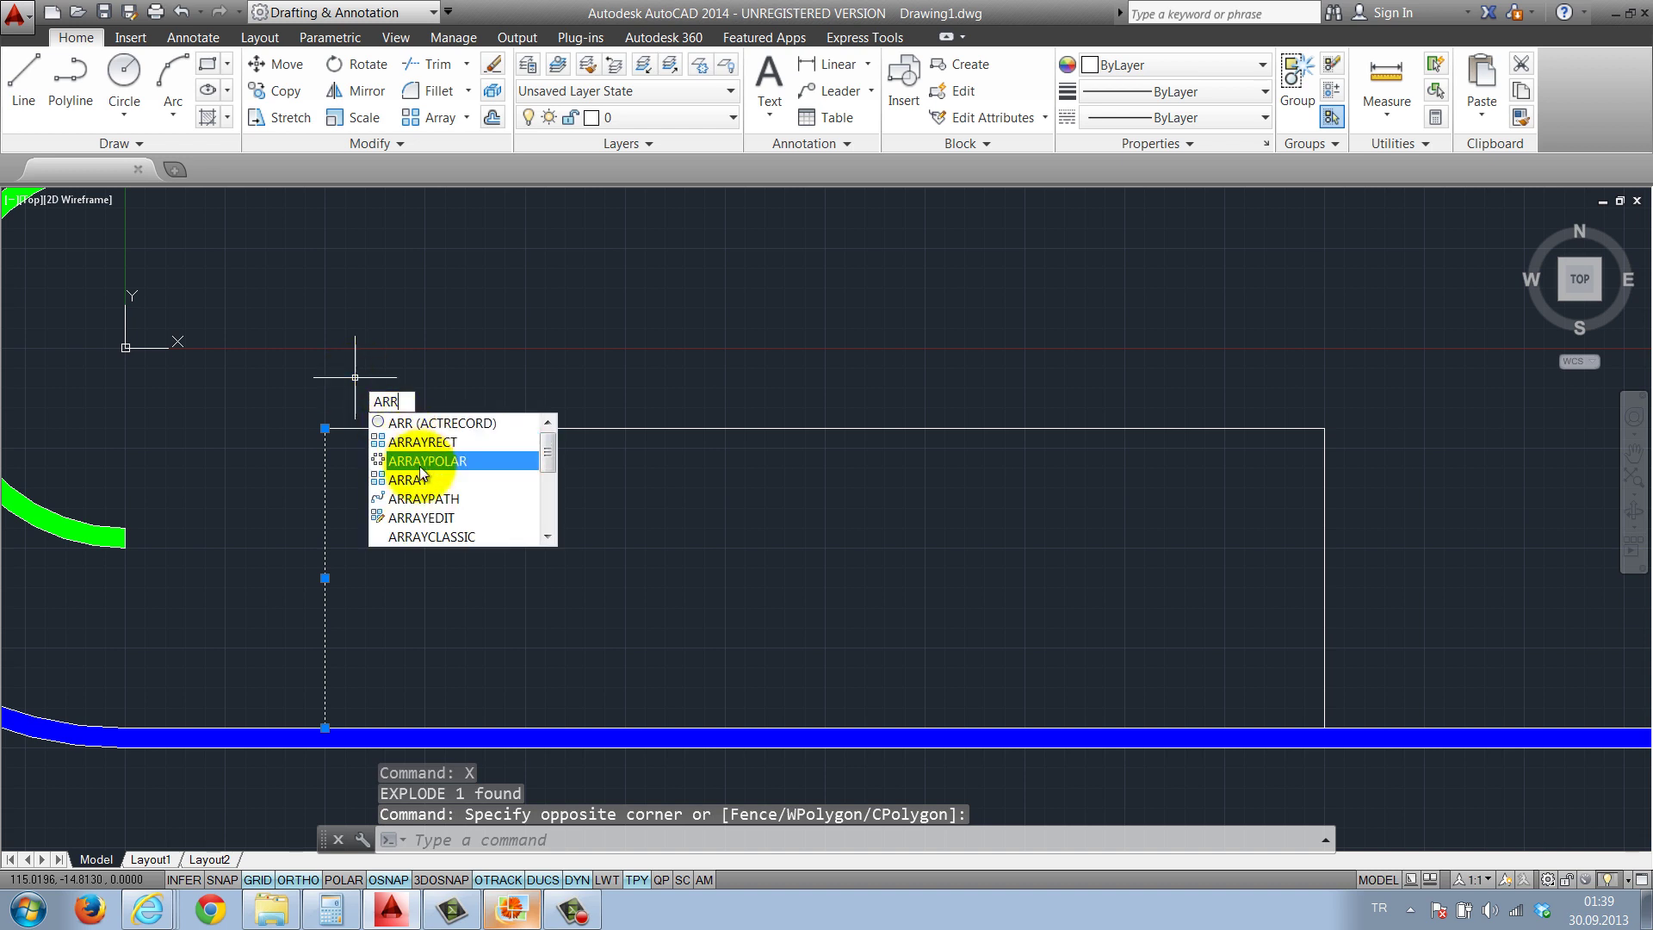
left_click(422, 443)
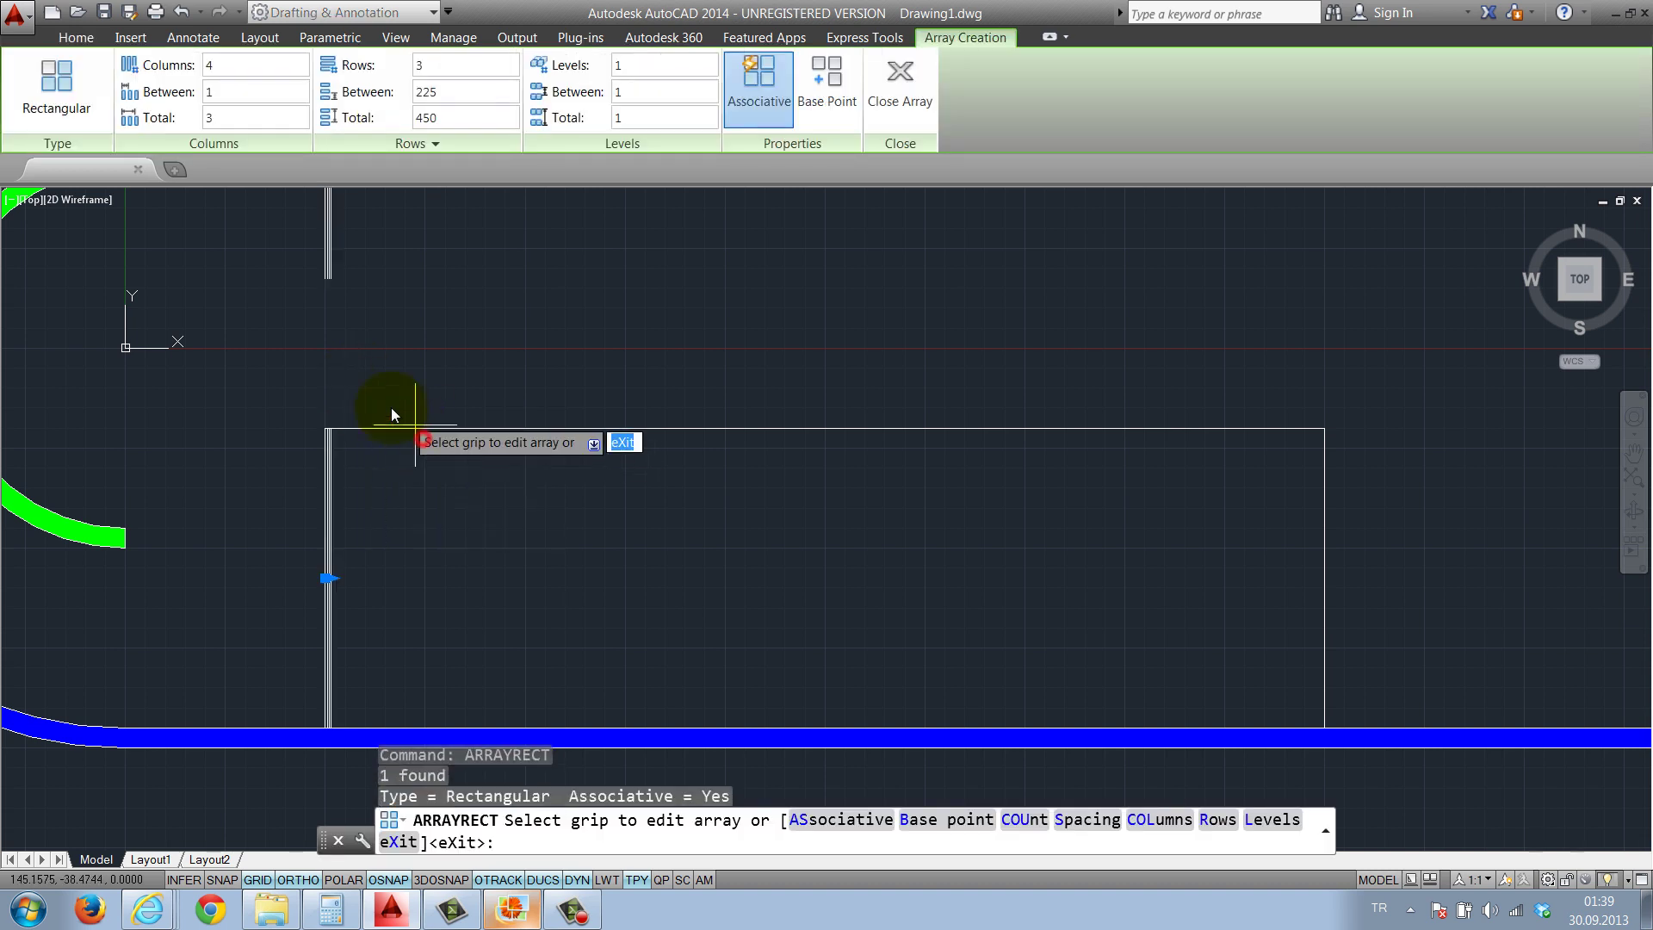
left_click(232, 67)
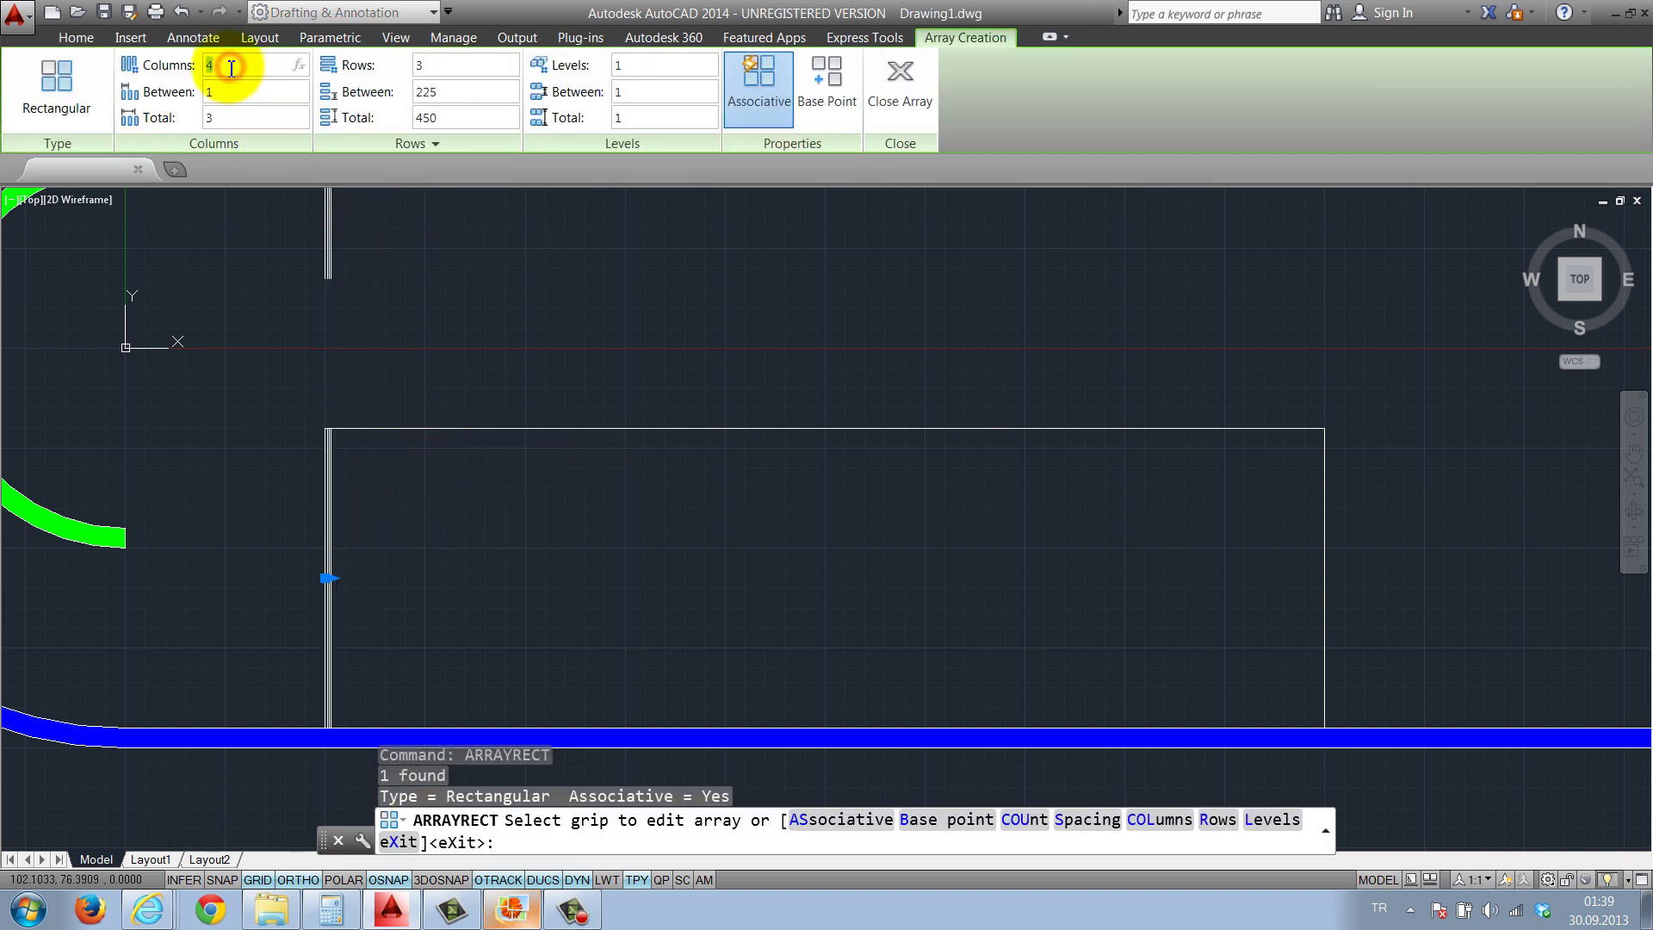
type("5")
key("Return")
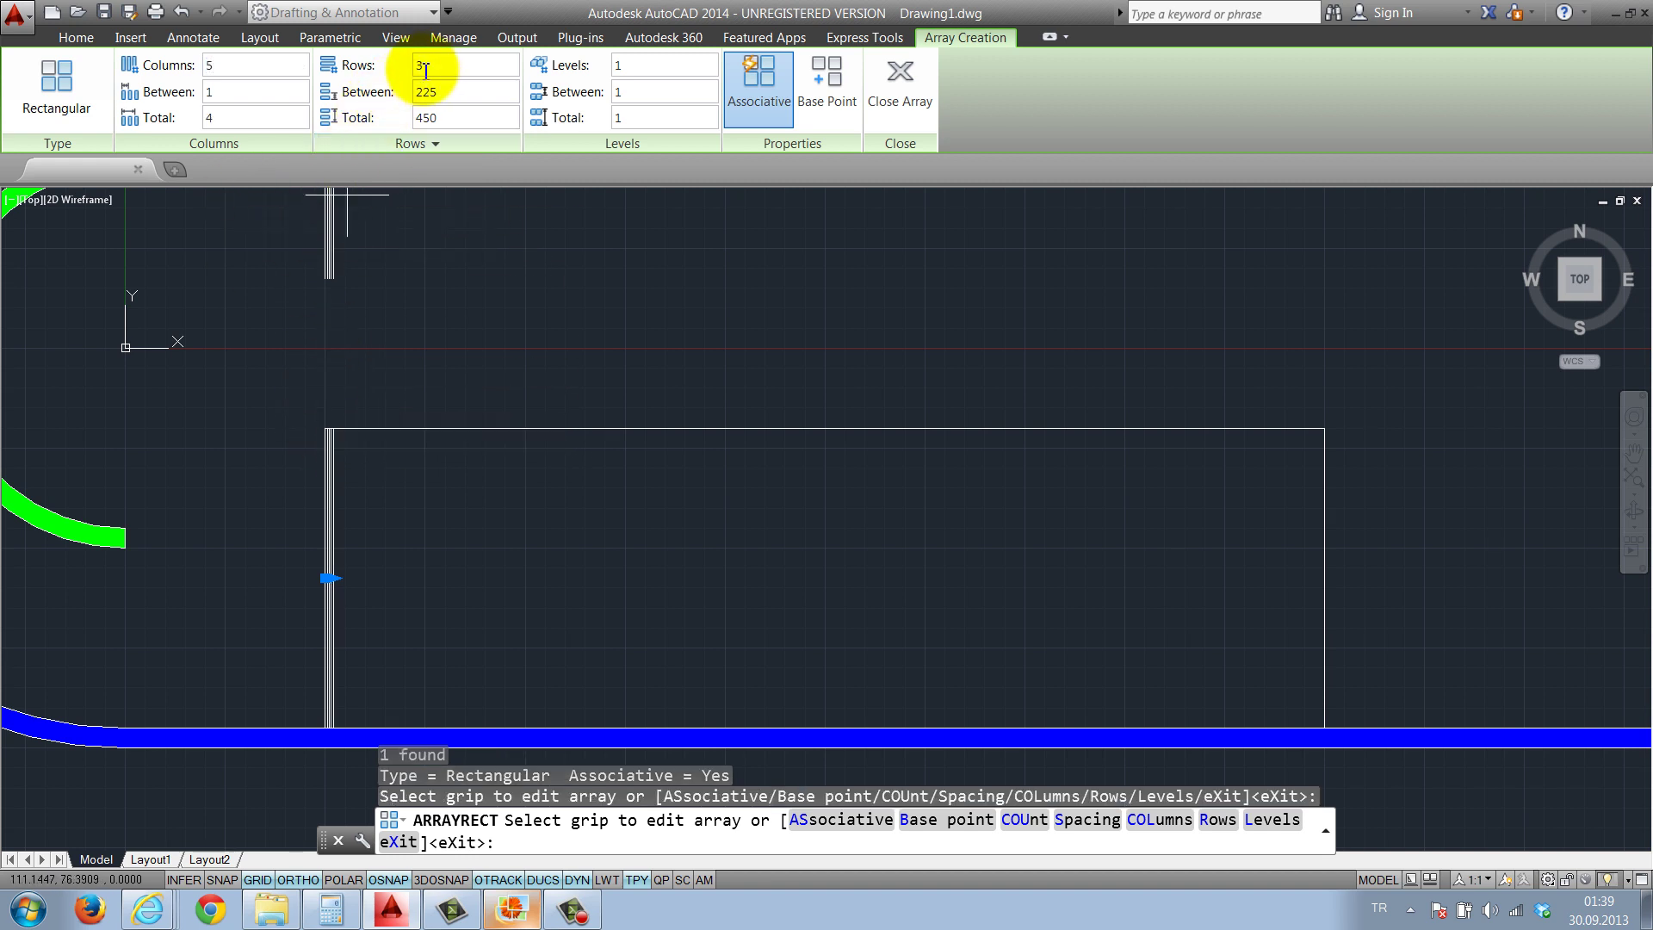
type("1")
key("Return")
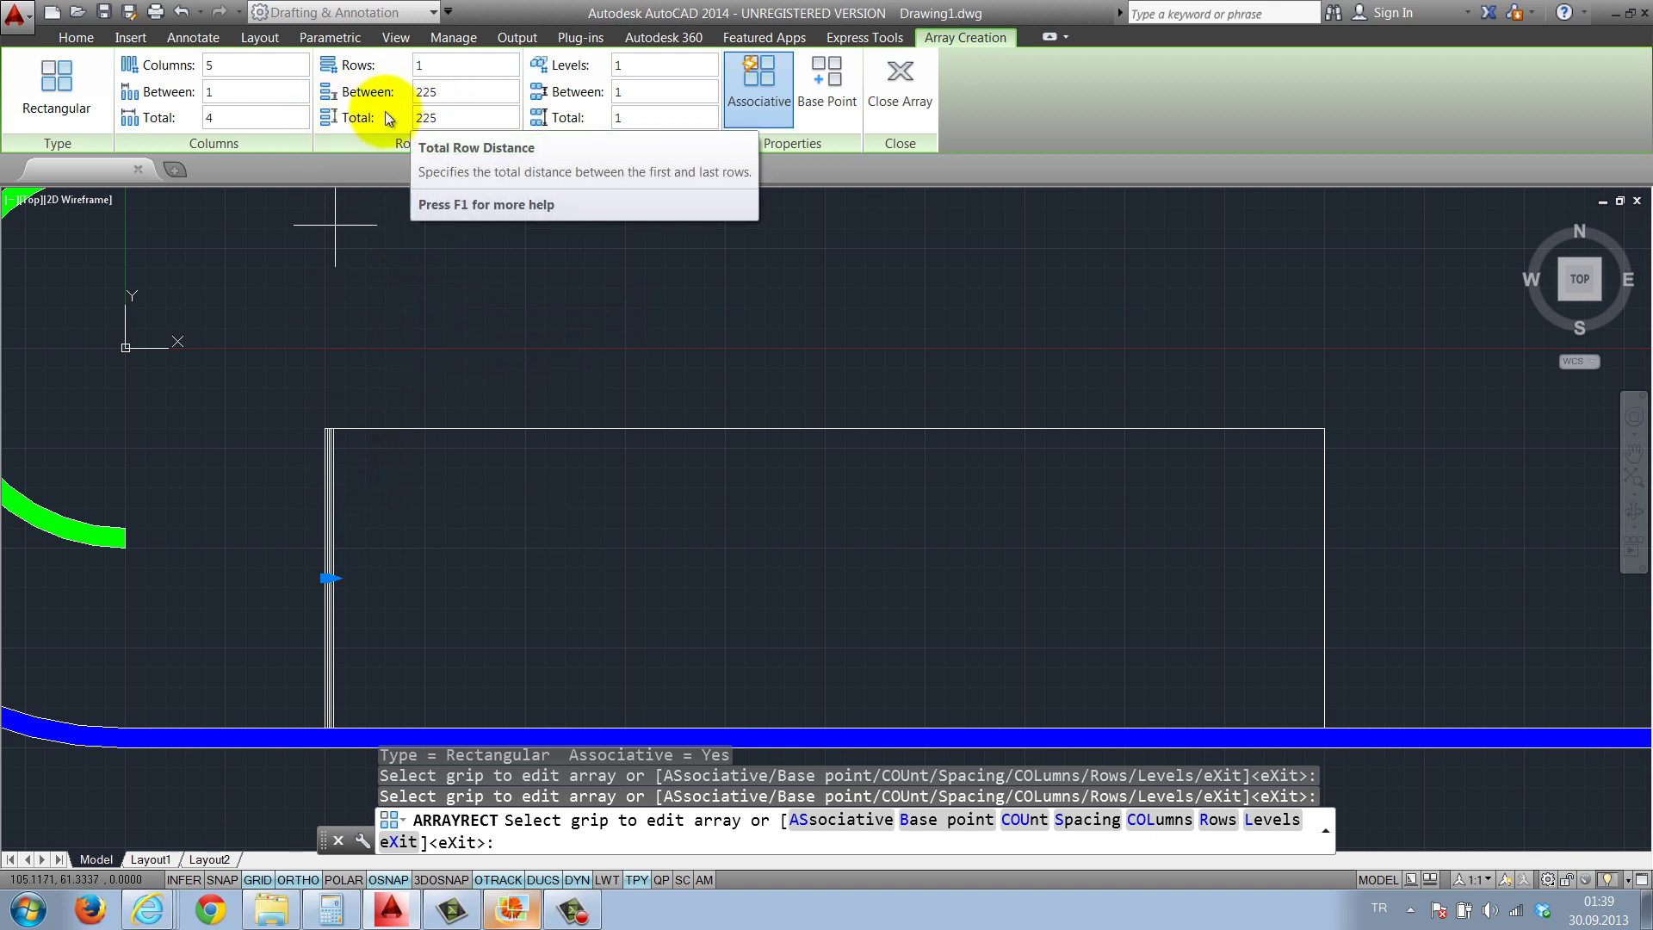
Set the array's total distance so the five edge copies sit 100 apart, then finish
left_click(452, 117)
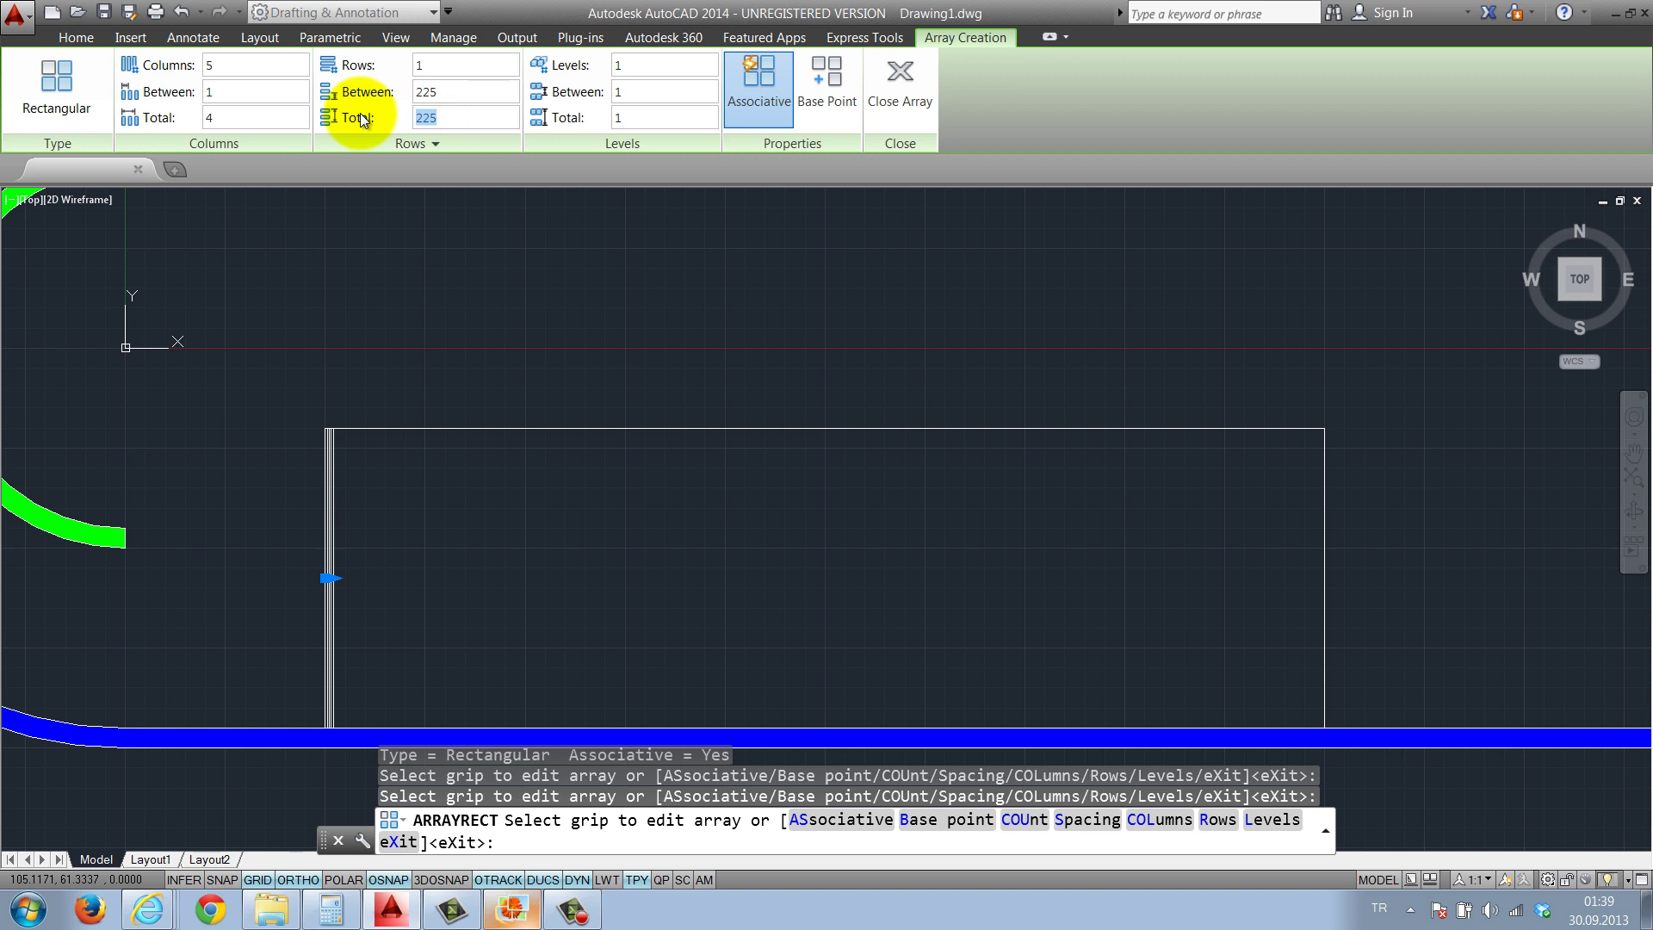
type("800")
key("Return")
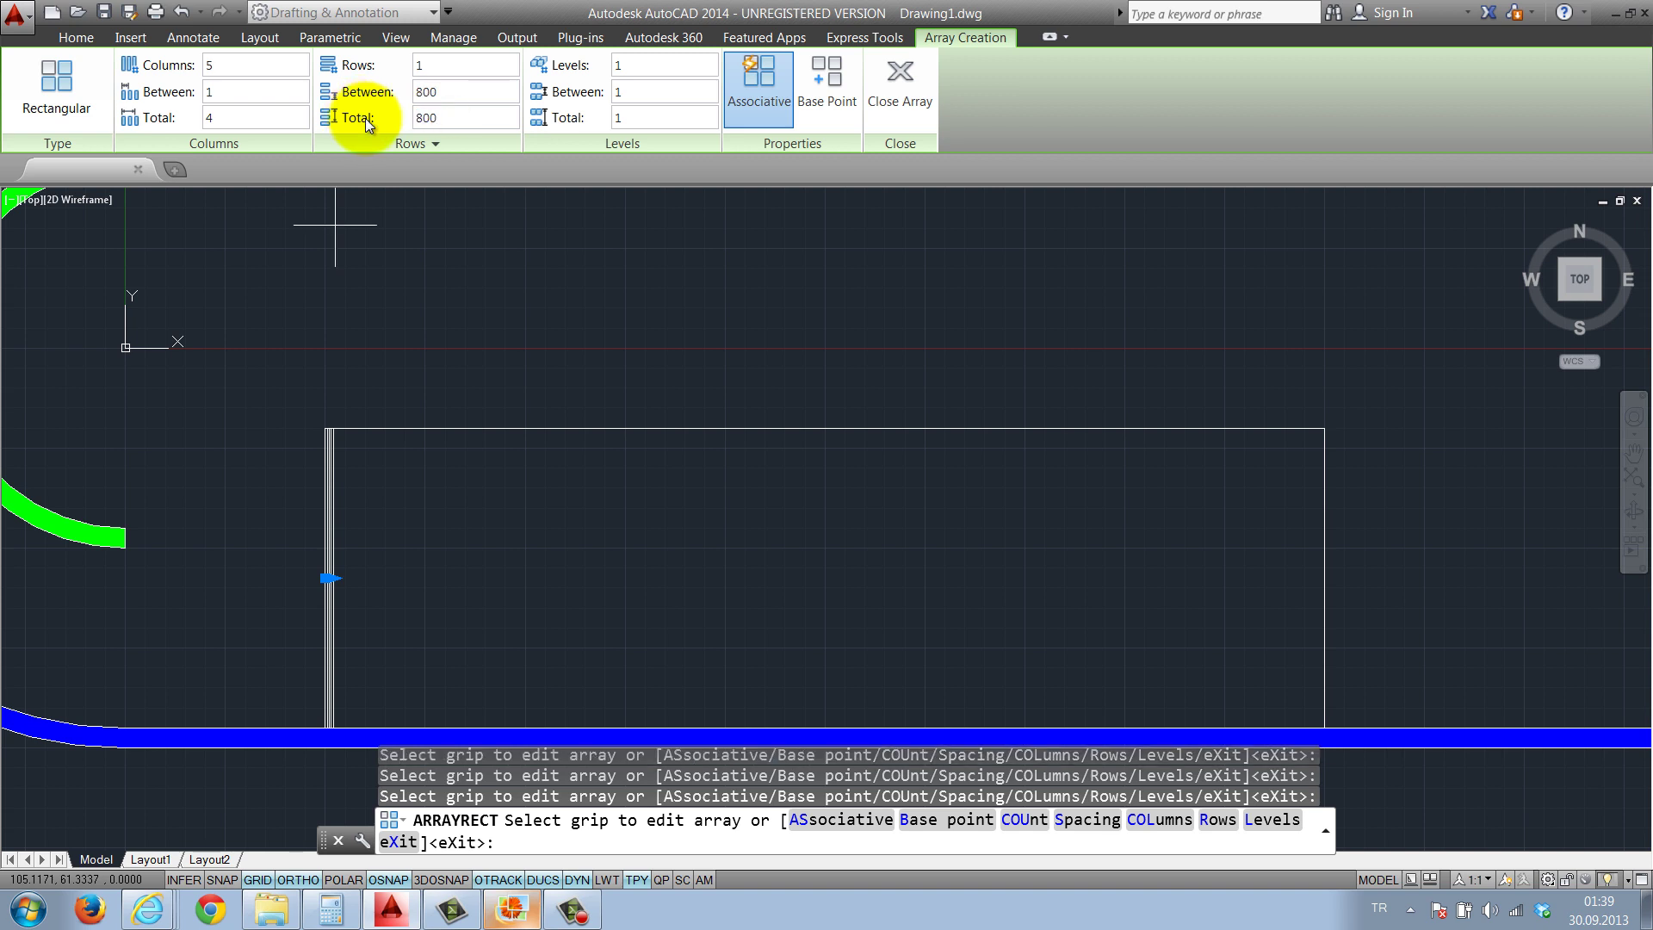
middle_click_drag(601, 376, 585, 381)
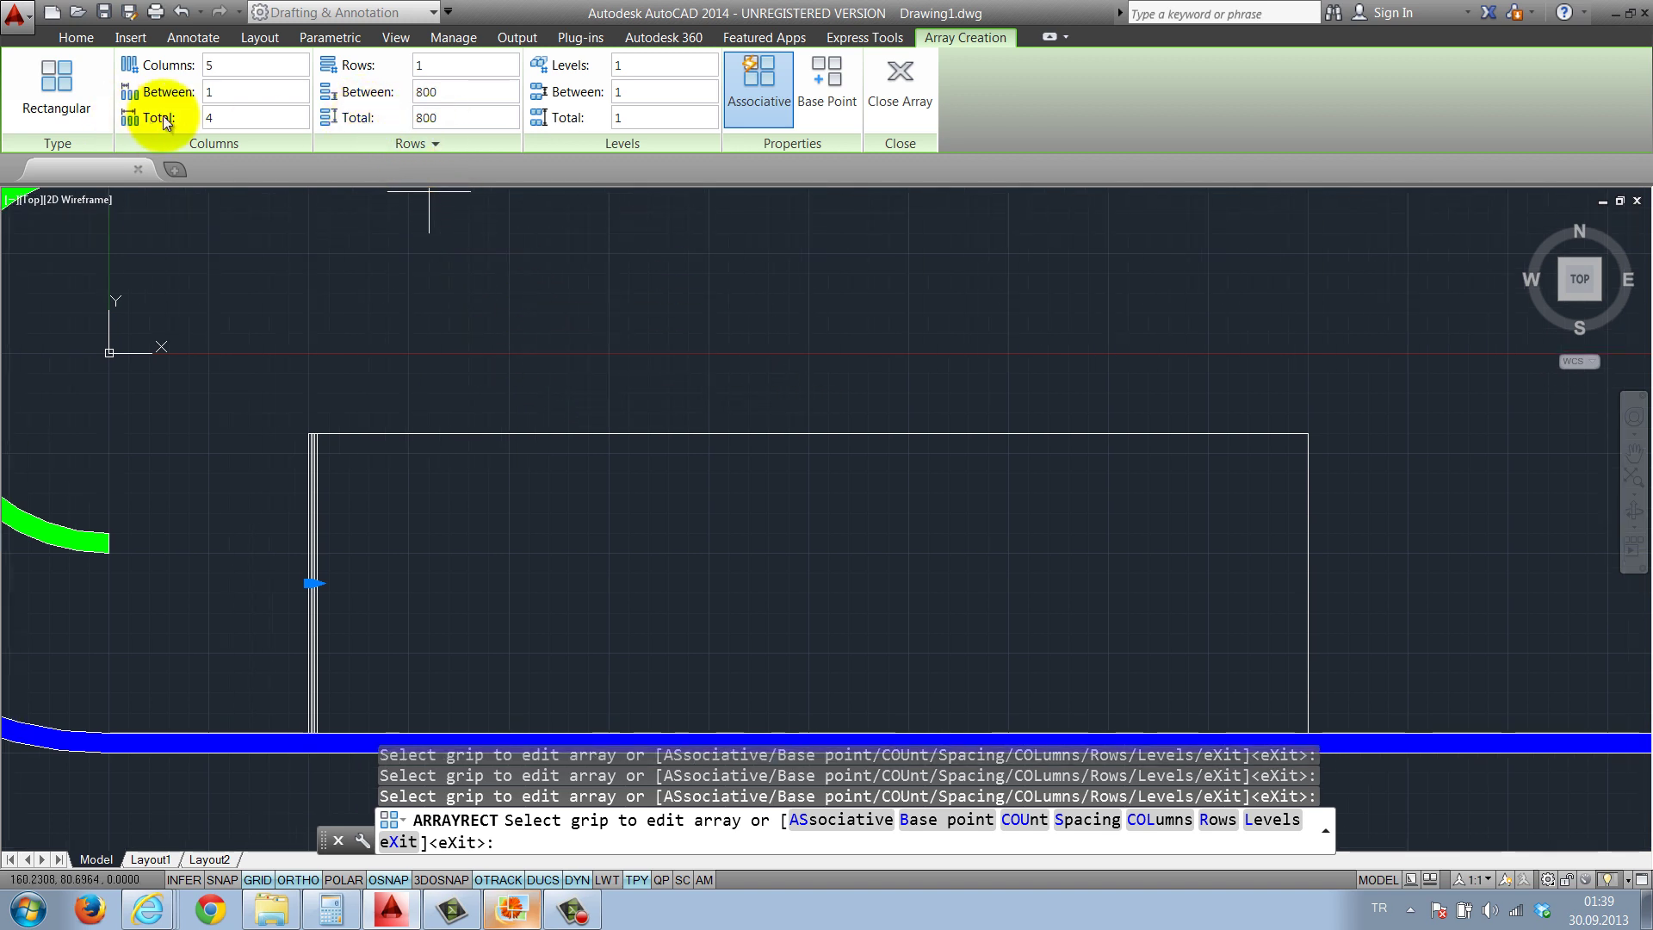
left_click(215, 117)
type("00")
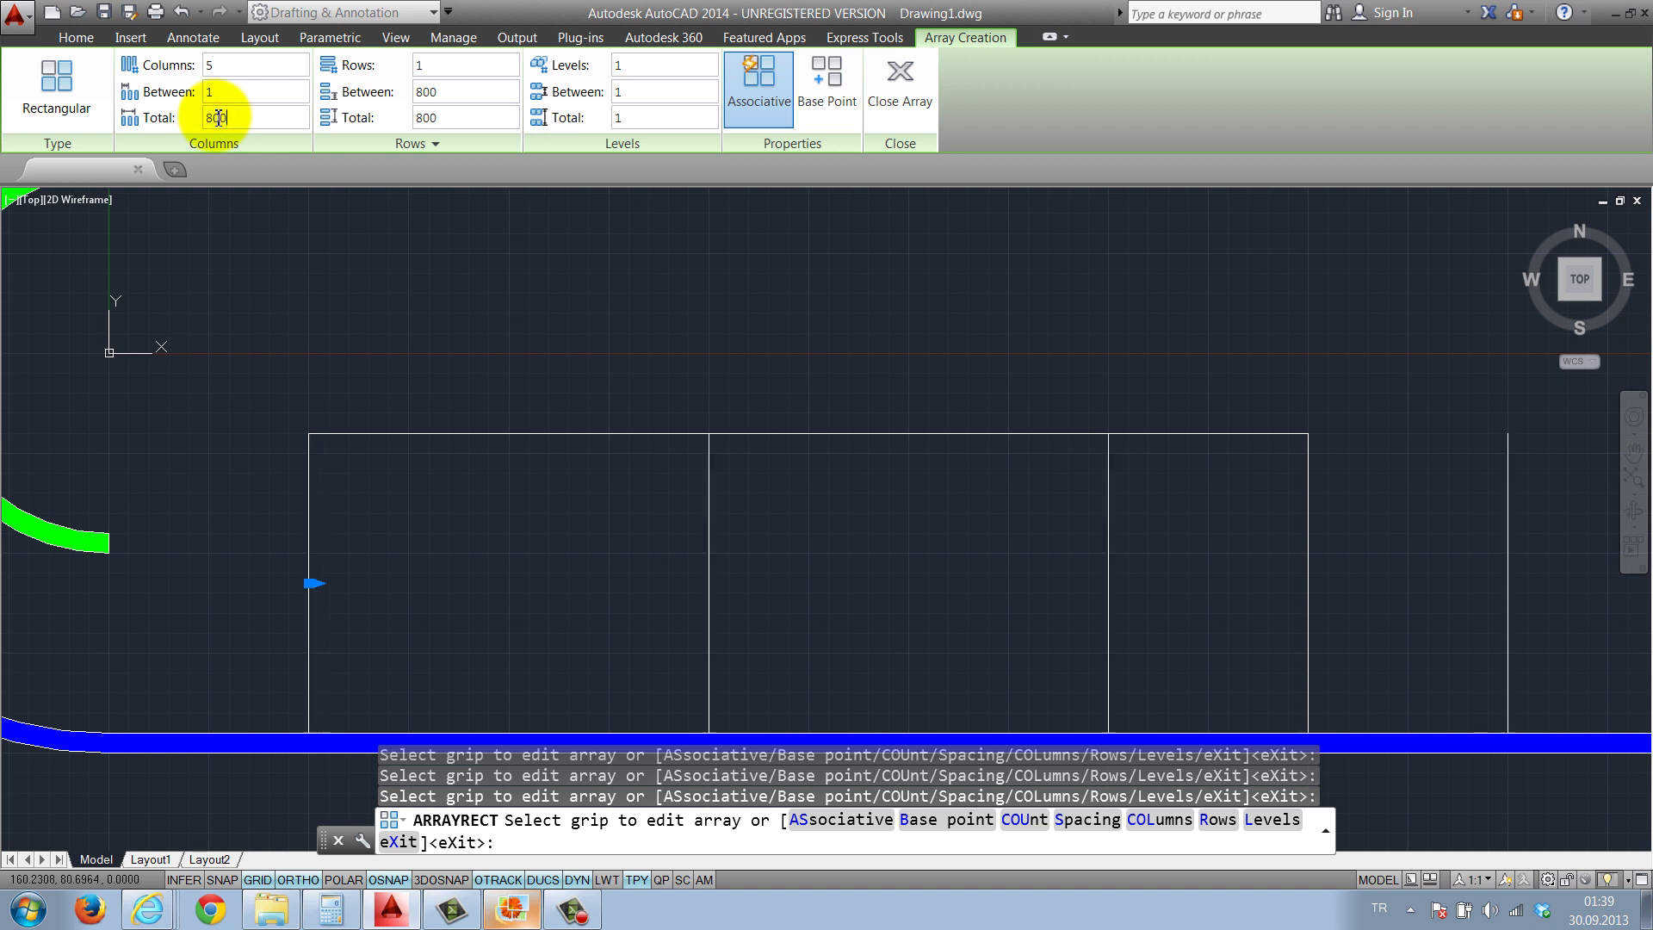
scroll(740, 379, "down", 3)
scroll(672, 366, "up", 2)
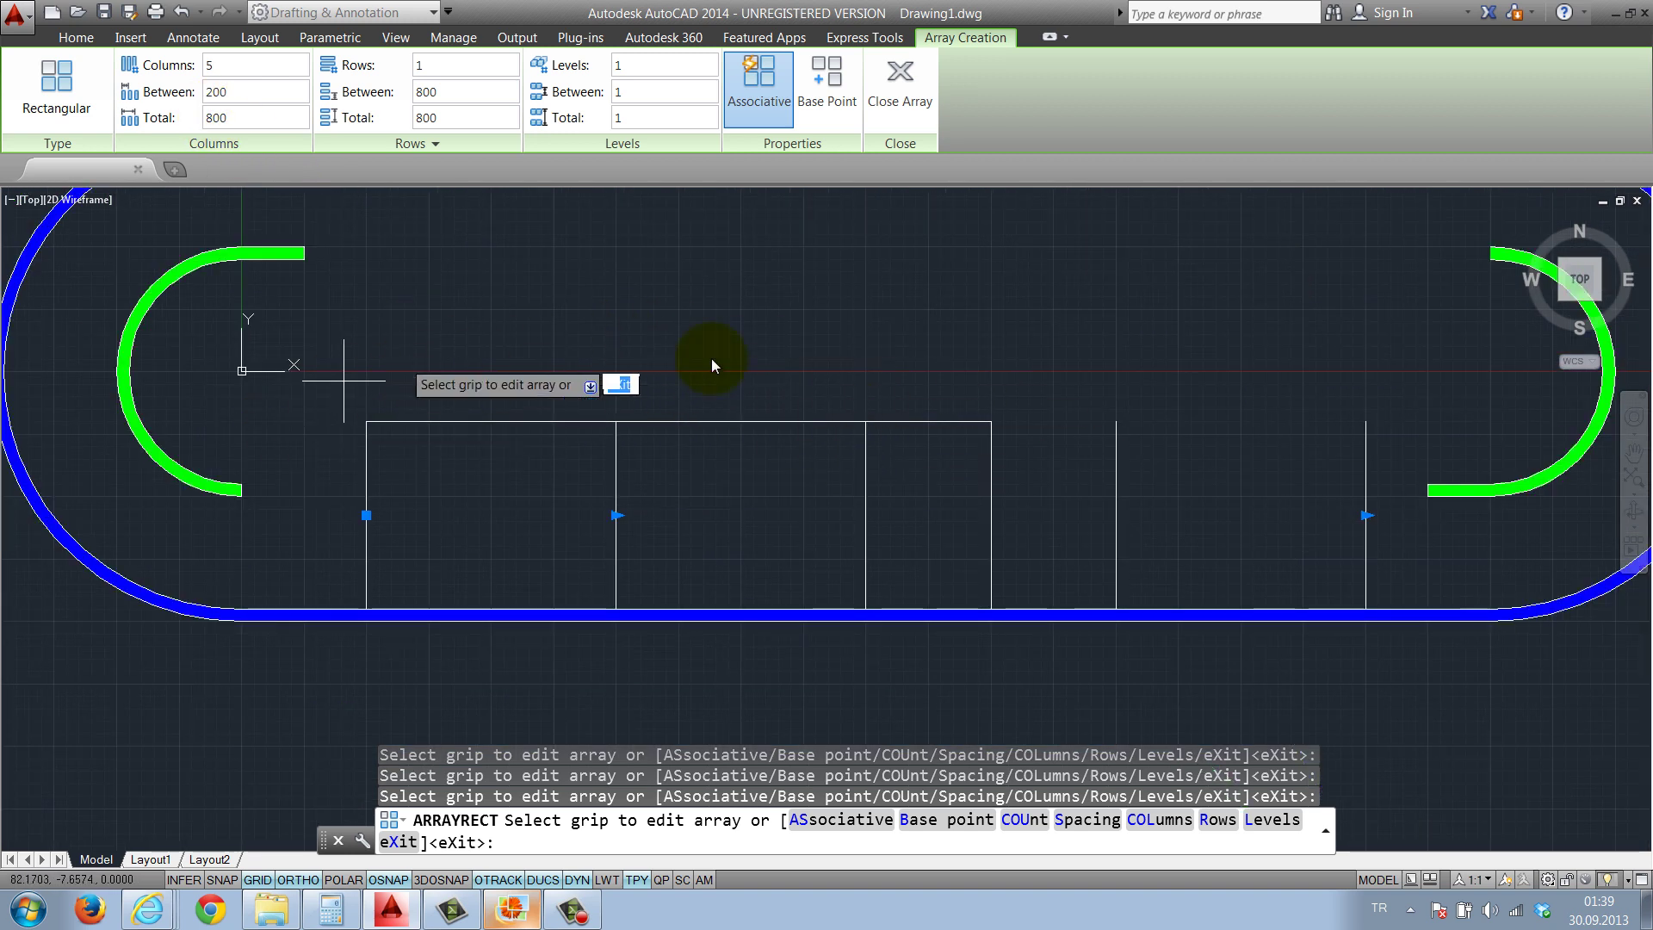
left_click(245, 118)
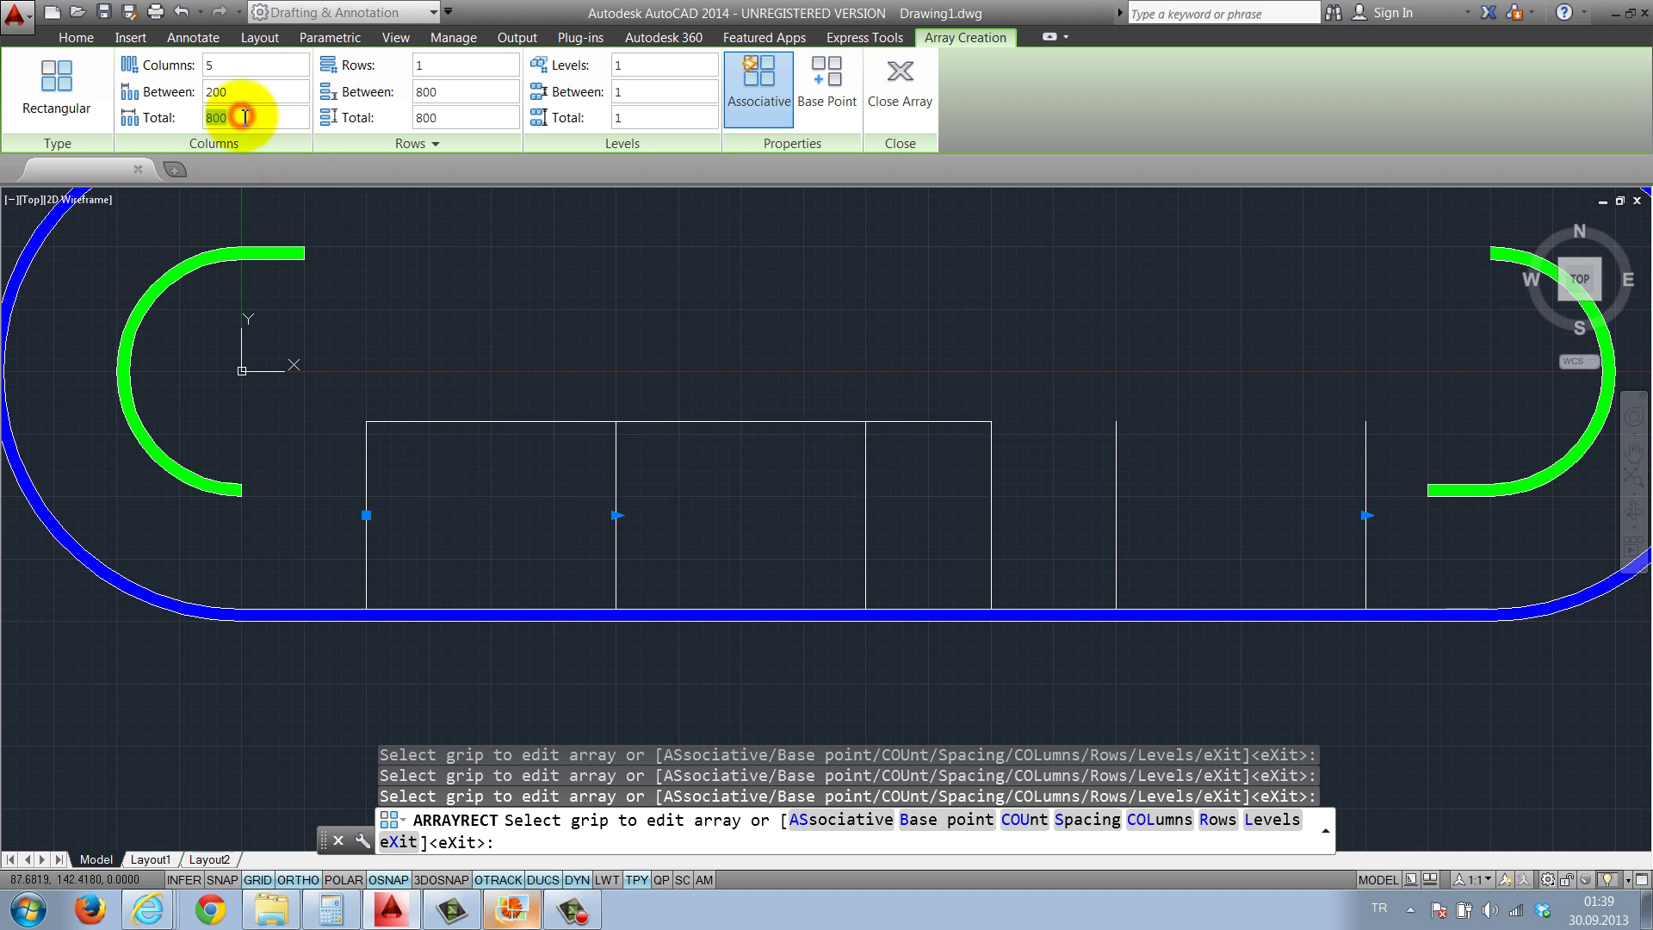
type("4")
key("BackSpace")
type("800")
key("Return")
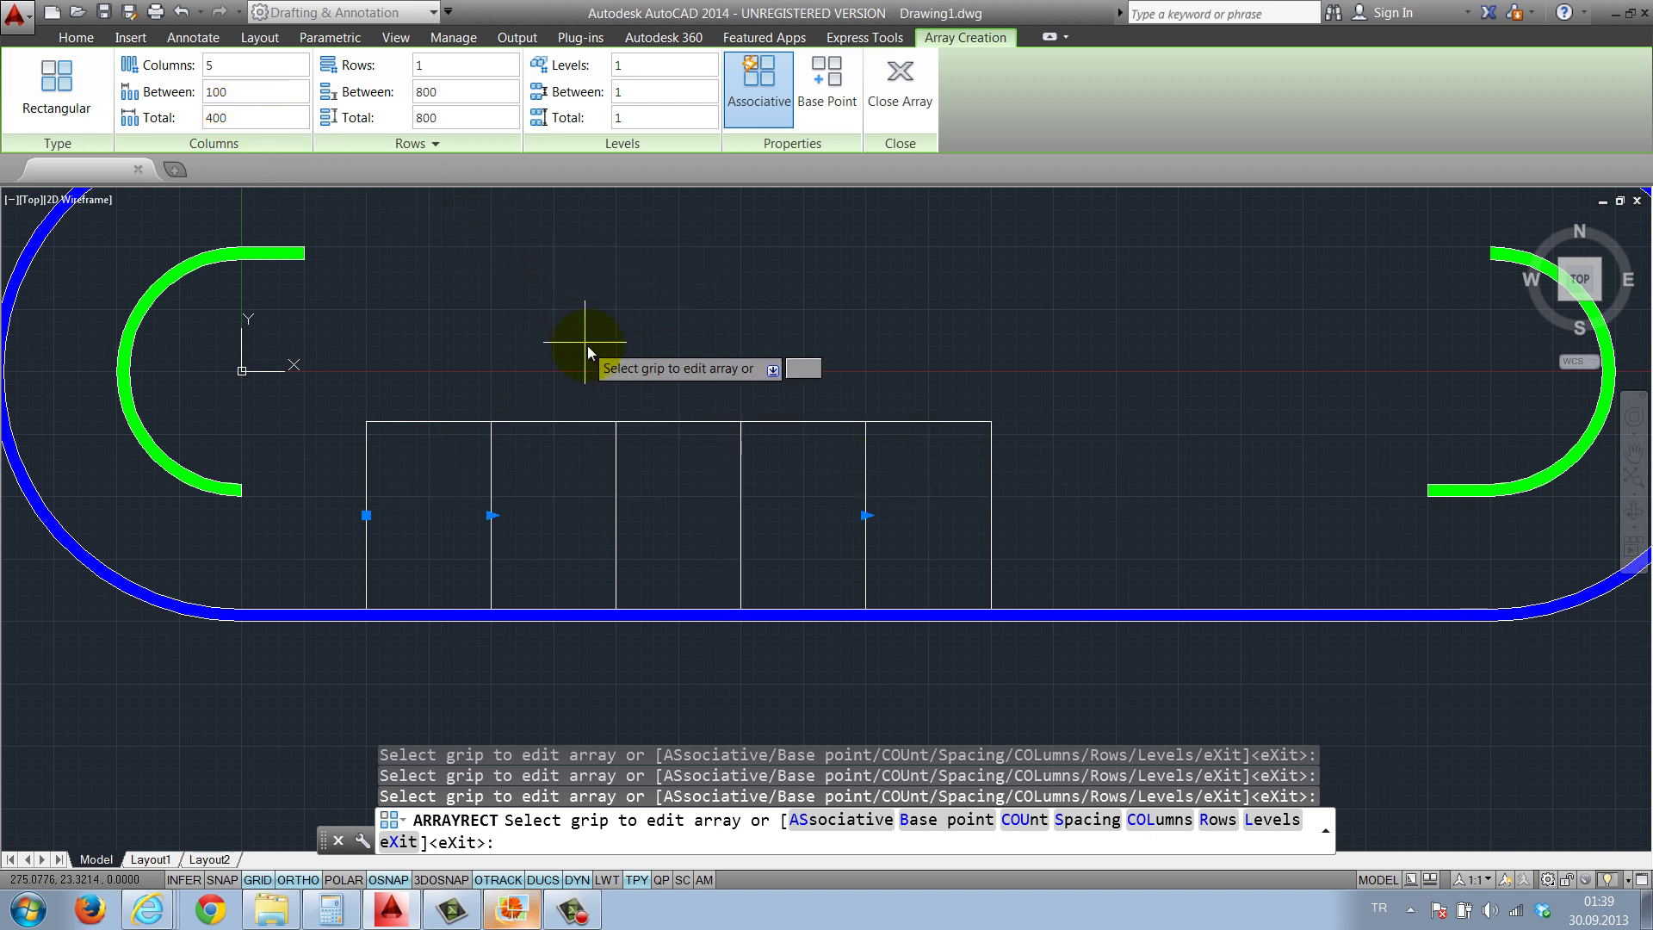
scroll(573, 344, "up", 2)
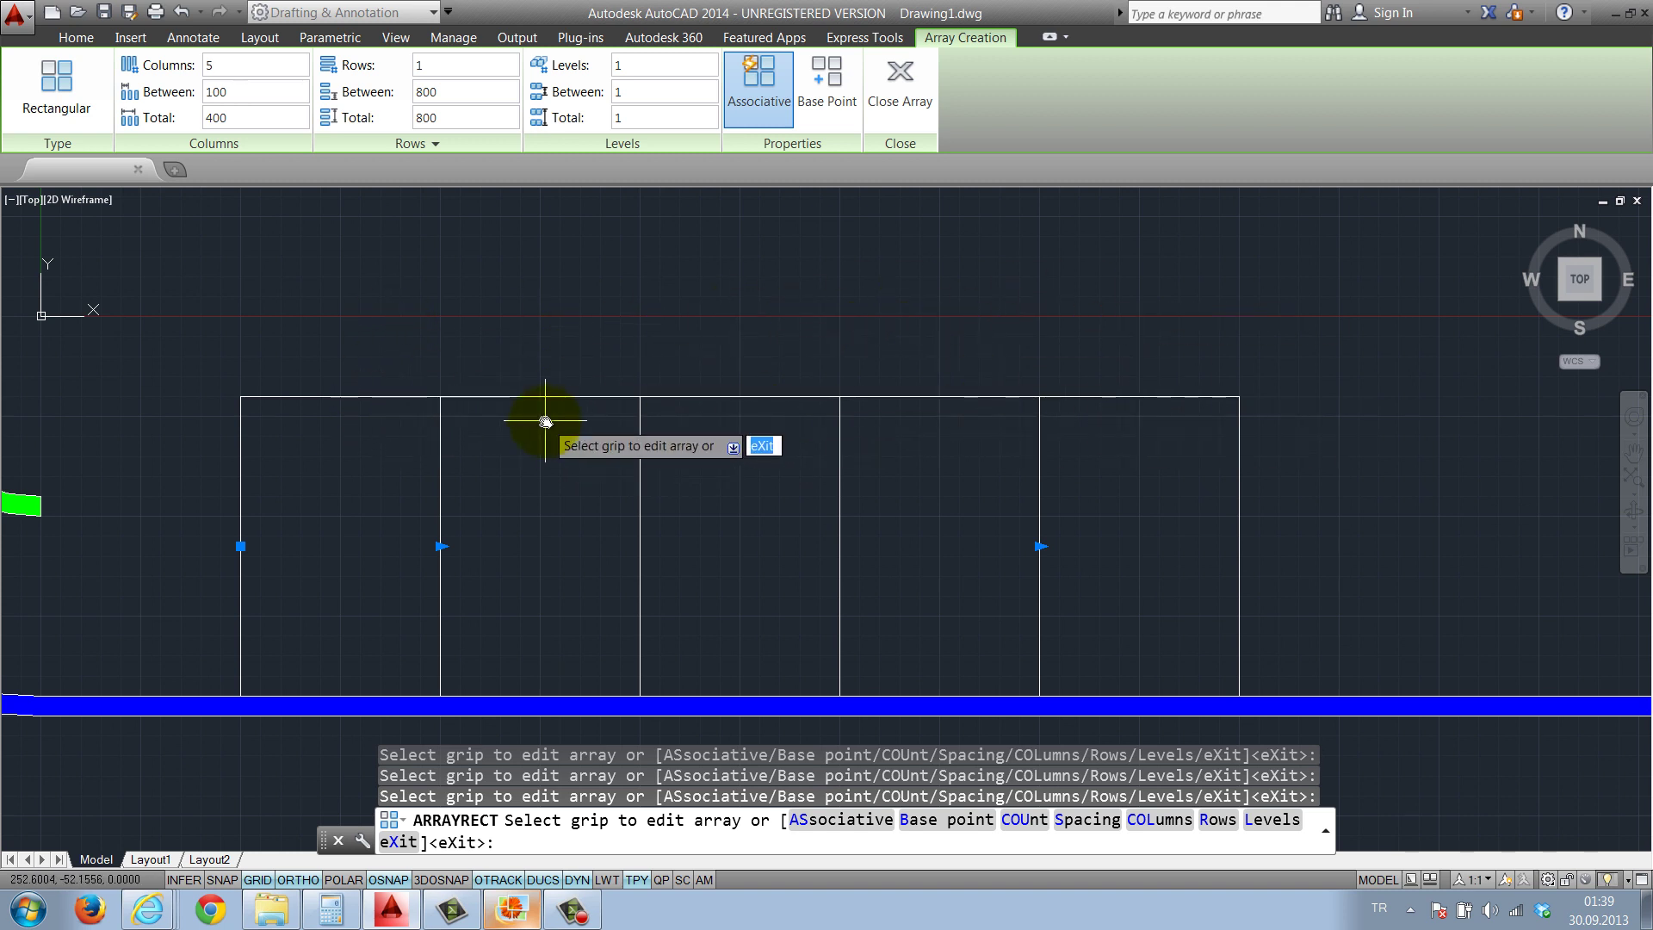
key("Return")
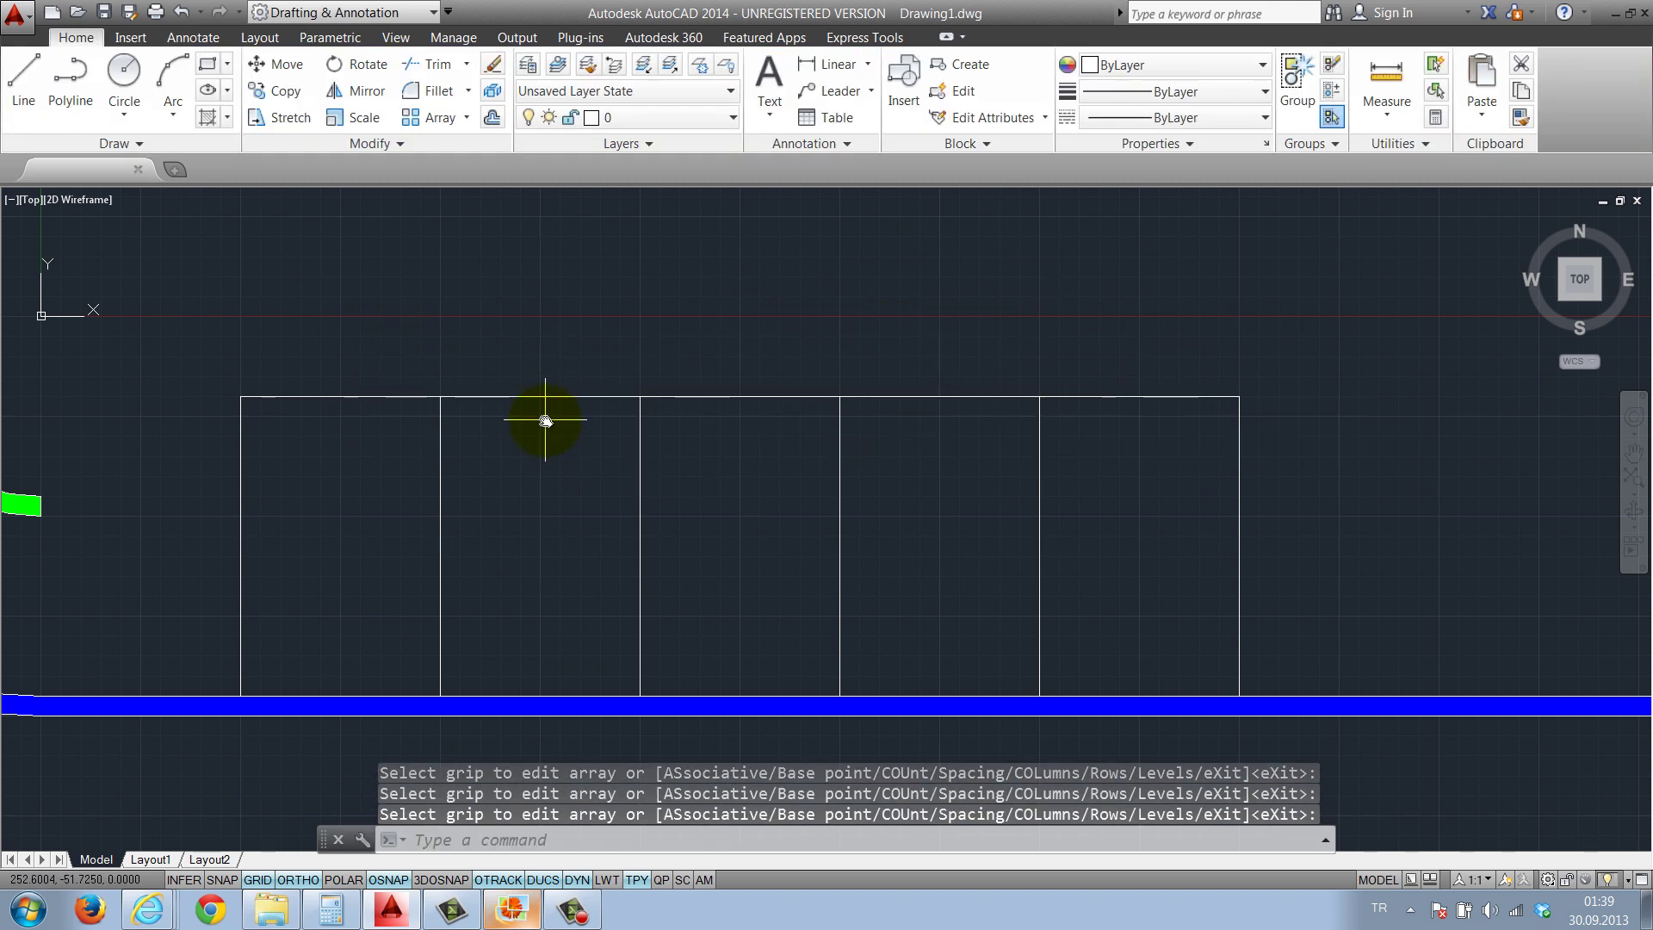
Explode the arrayed edge copies into individual vertical lines
type("o")
key("Return")
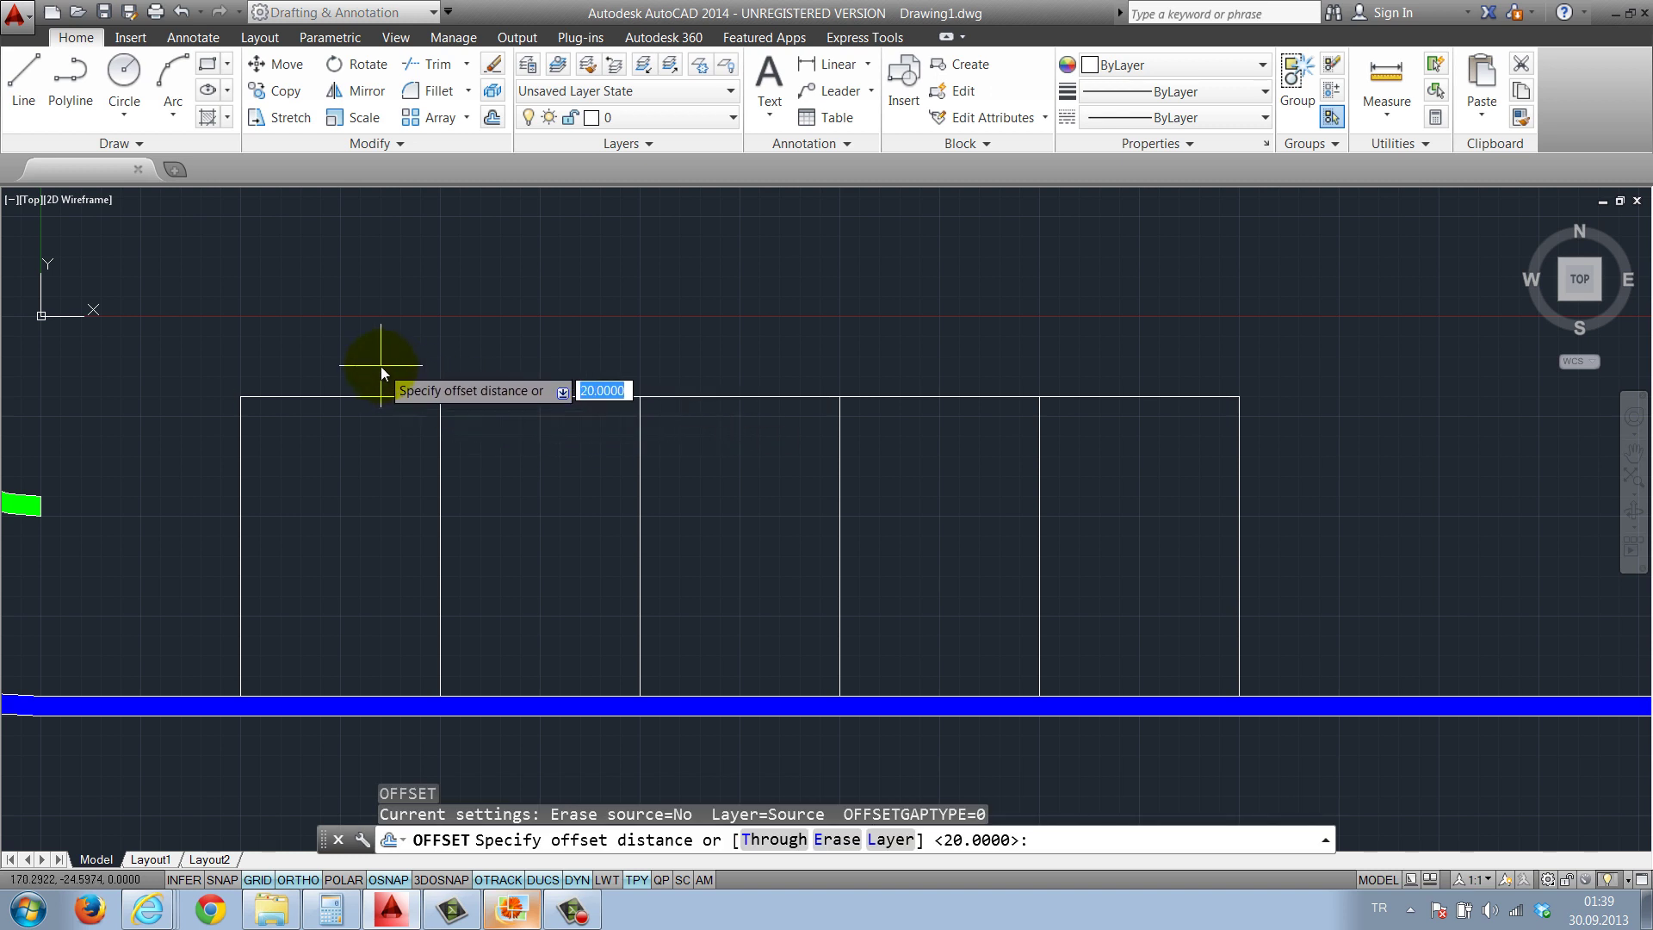
key("Escape")
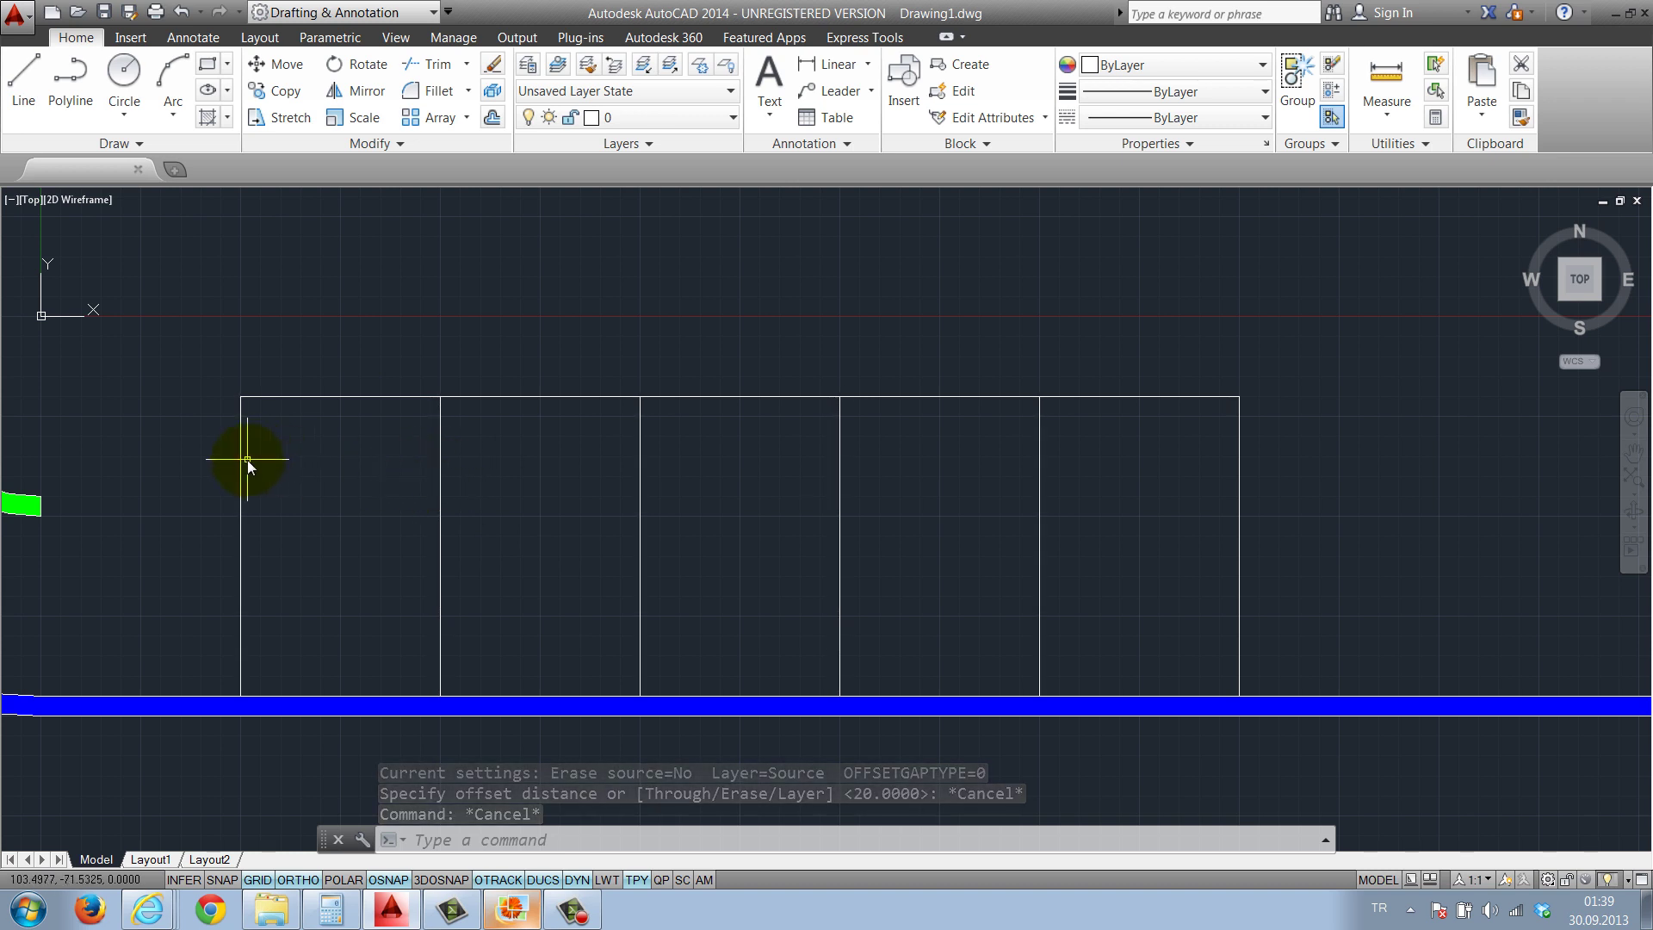
left_click(274, 451)
left_click(226, 475)
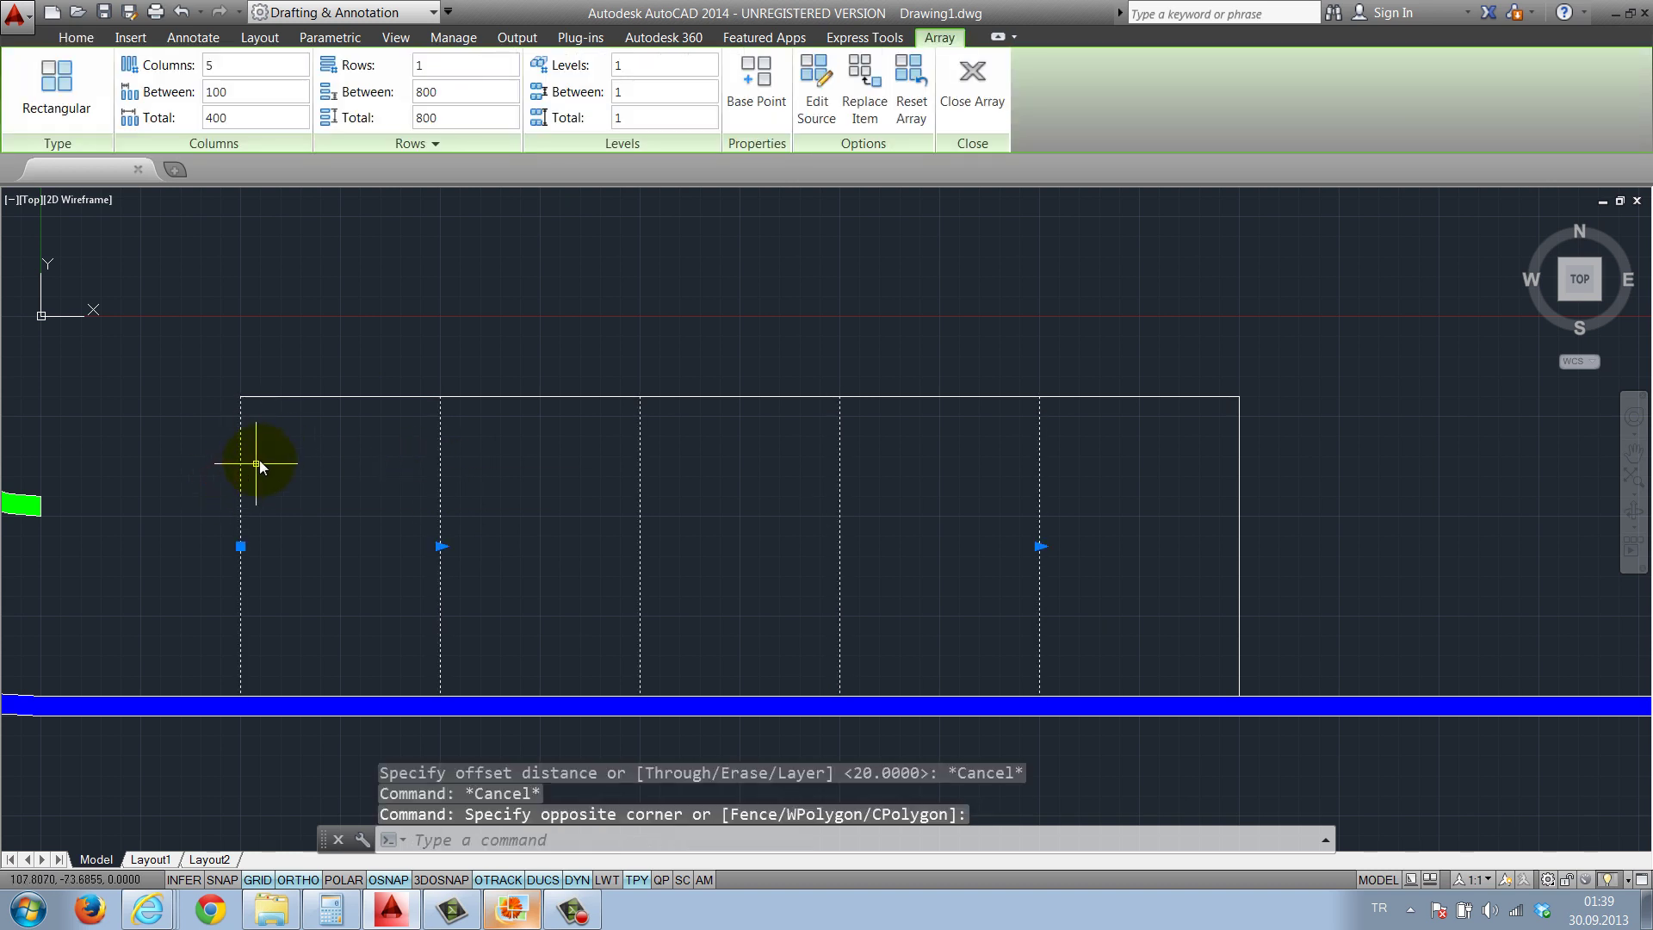
key("Escape")
left_click(261, 459)
left_click(197, 484)
type("x")
key("Return")
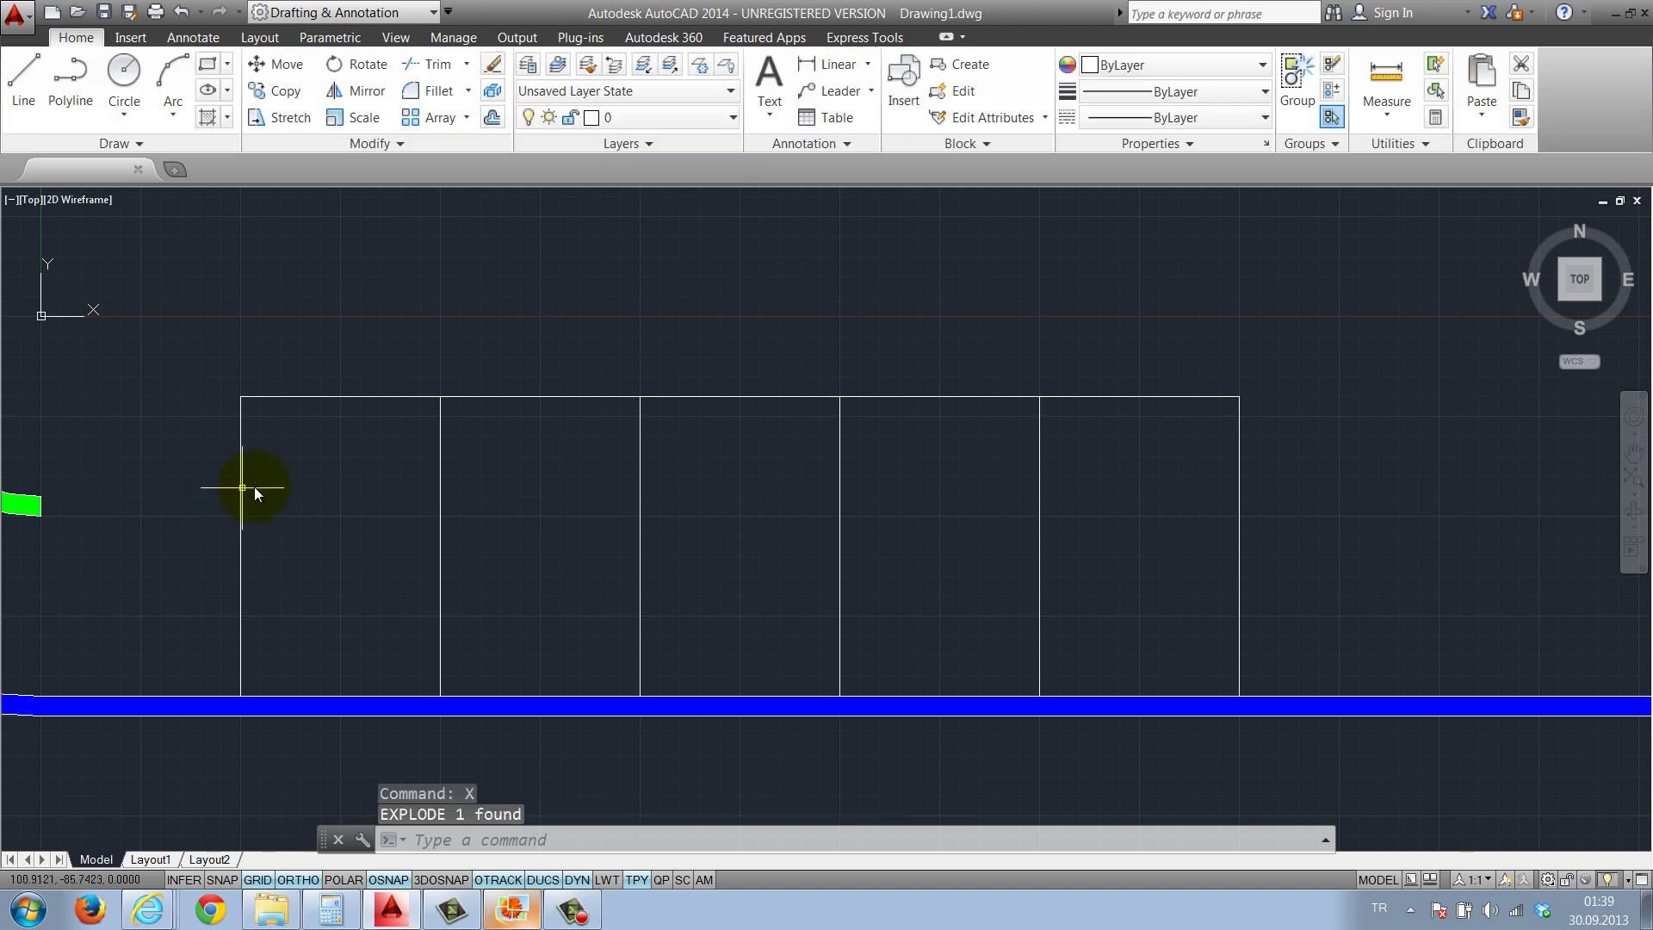
key("Escape")
left_click(266, 469)
left_click(211, 492)
key("Escape")
left_click(452, 466)
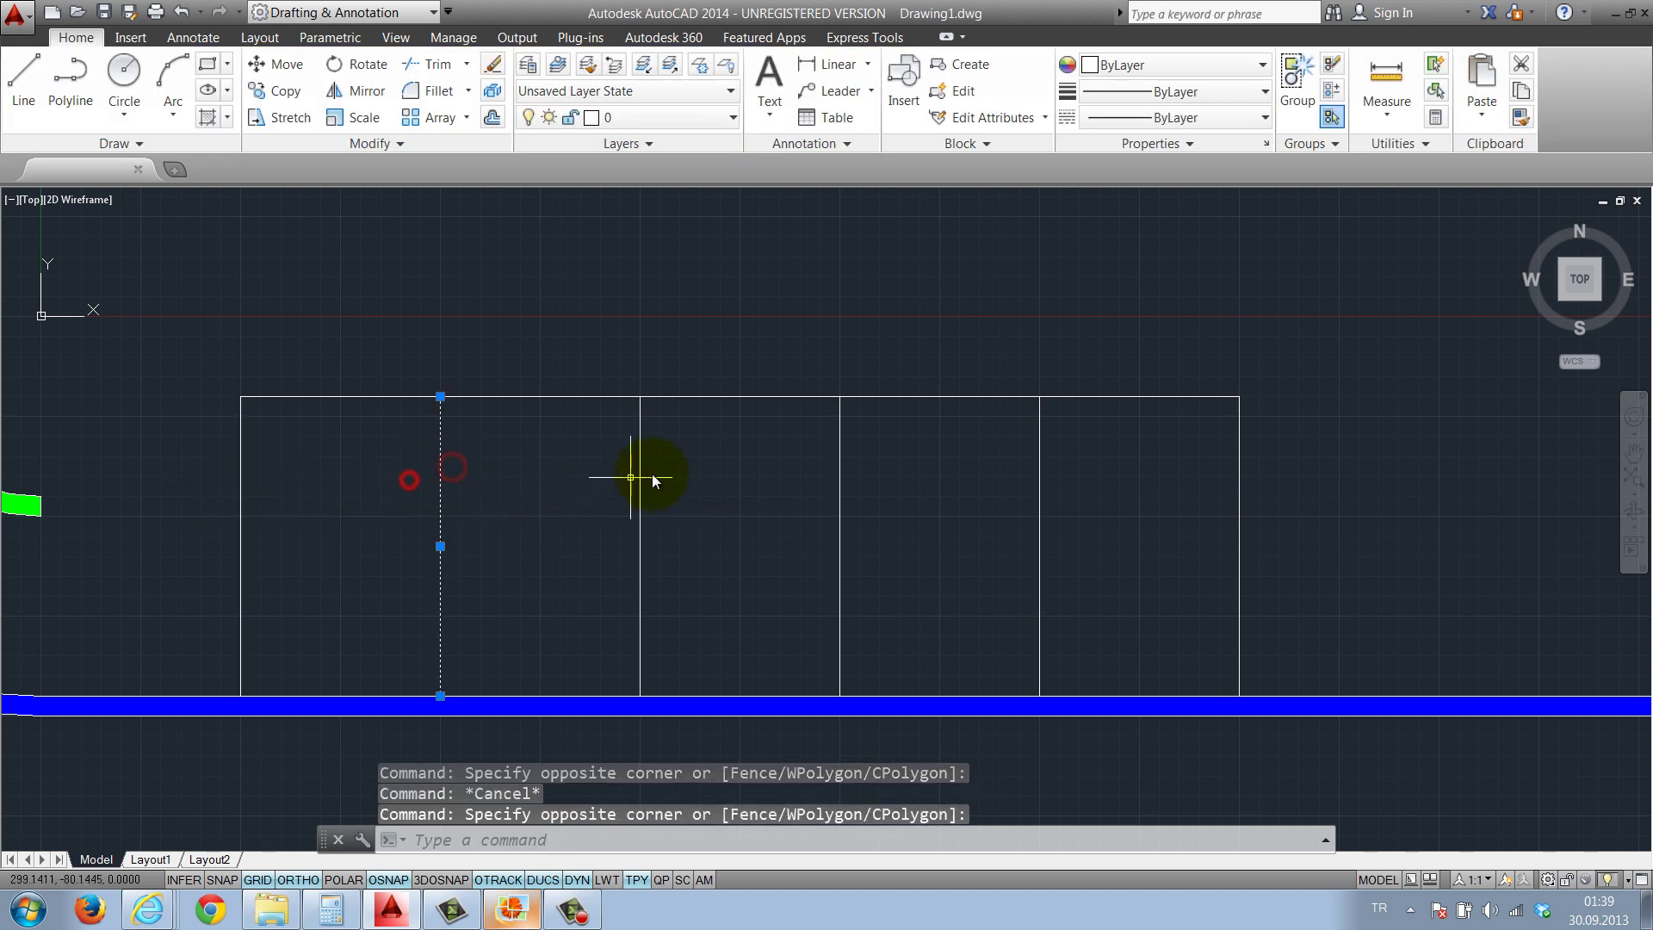
key("Escape")
left_click(664, 472)
left_click(609, 489)
left_click(859, 470)
left_click(807, 501)
key("Escape")
key("Escape")
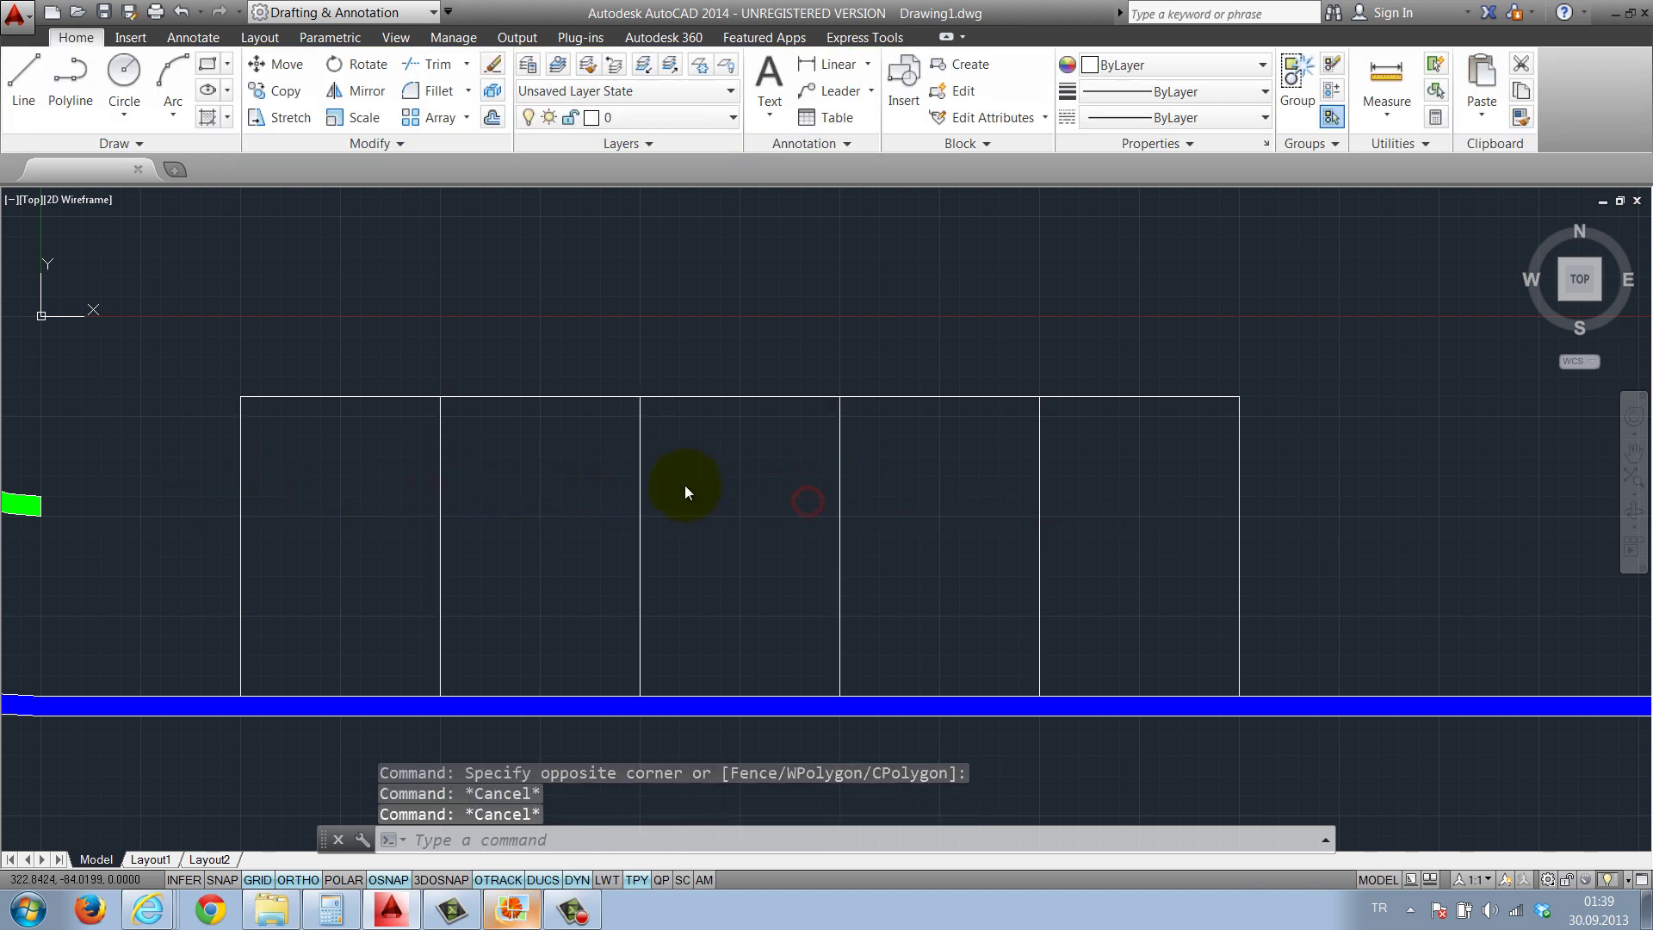
Offset the left edge and each divider line 10 units to form double walls
type("o")
key("Return")
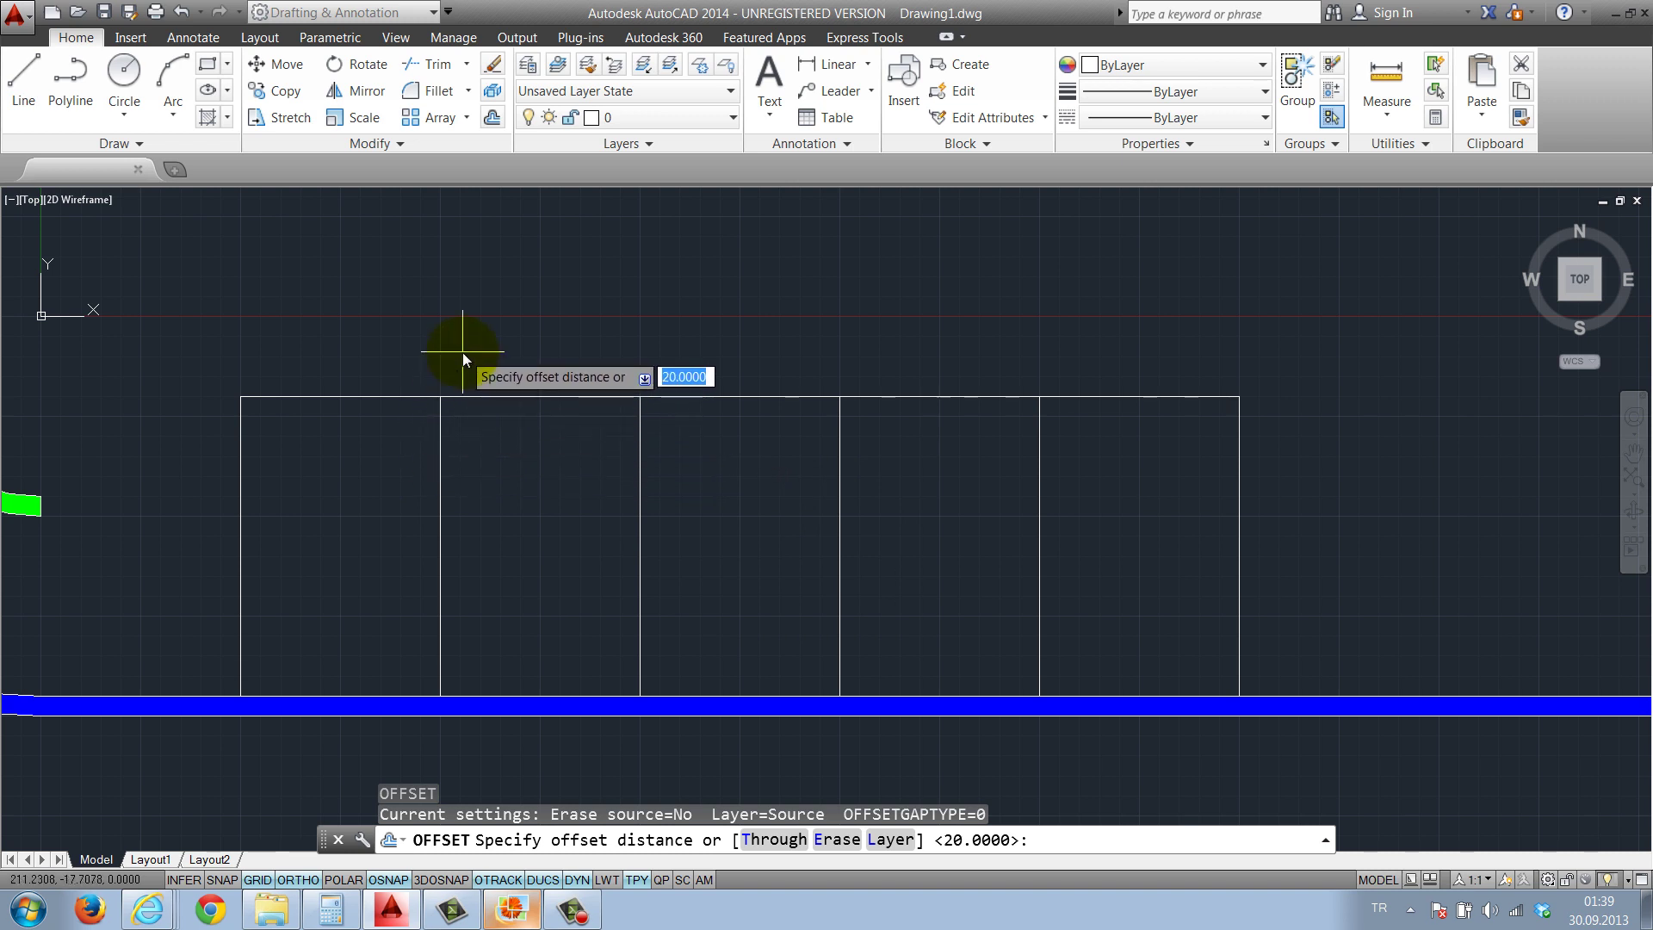
type("10")
key("Return")
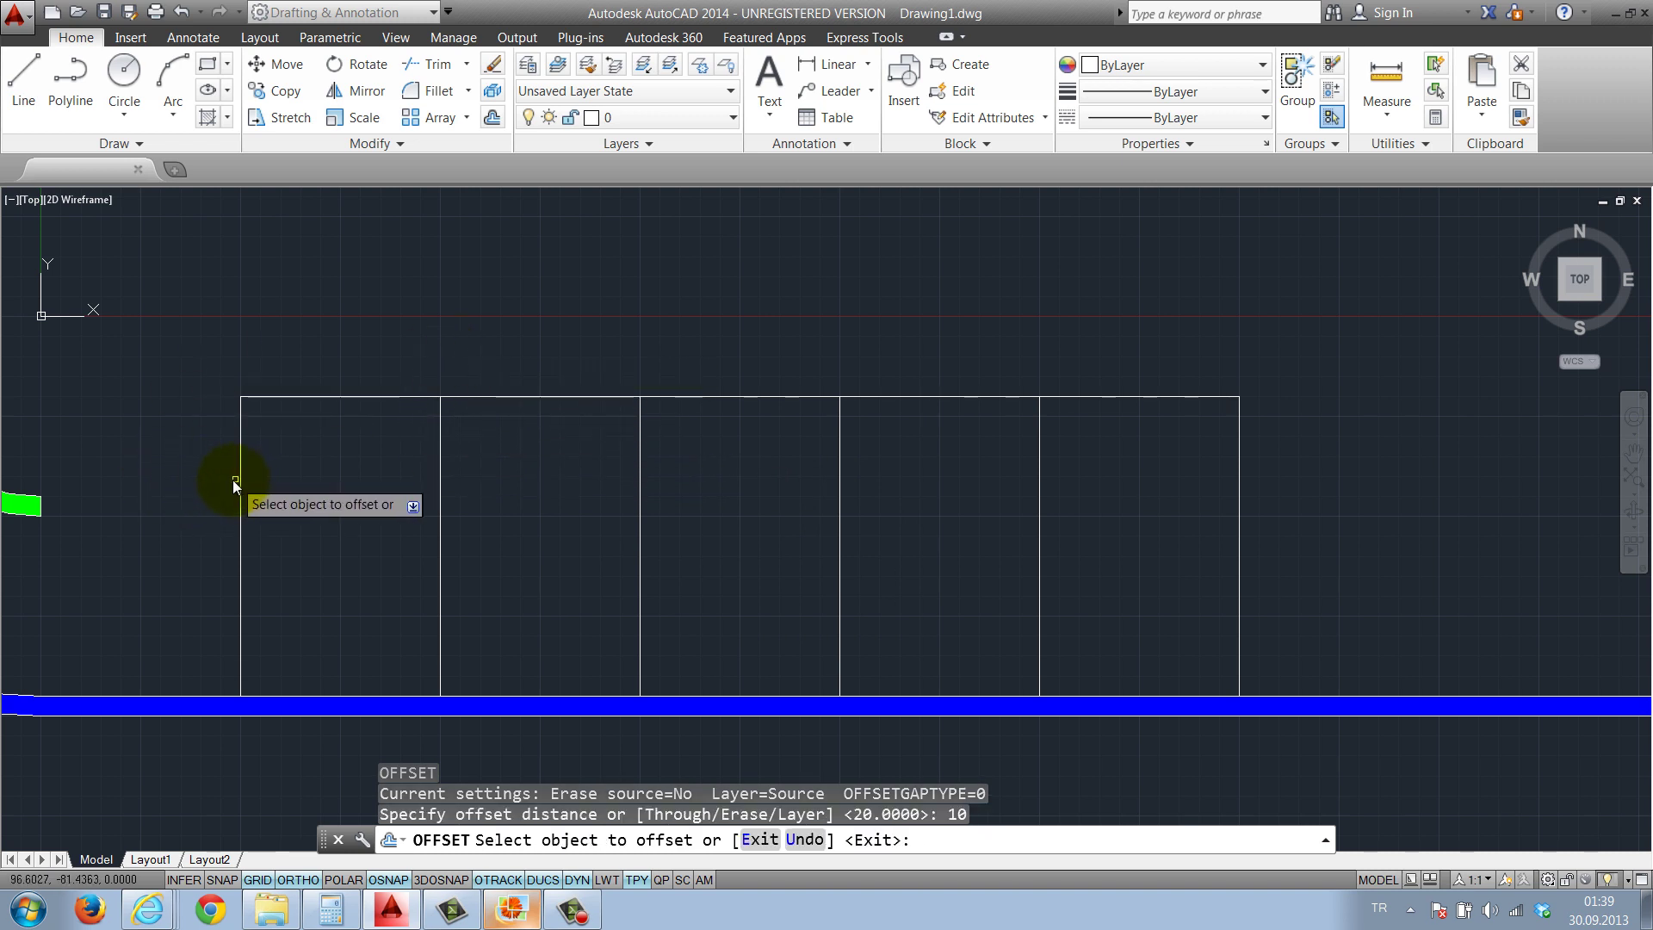
left_click(241, 481)
left_click(328, 481)
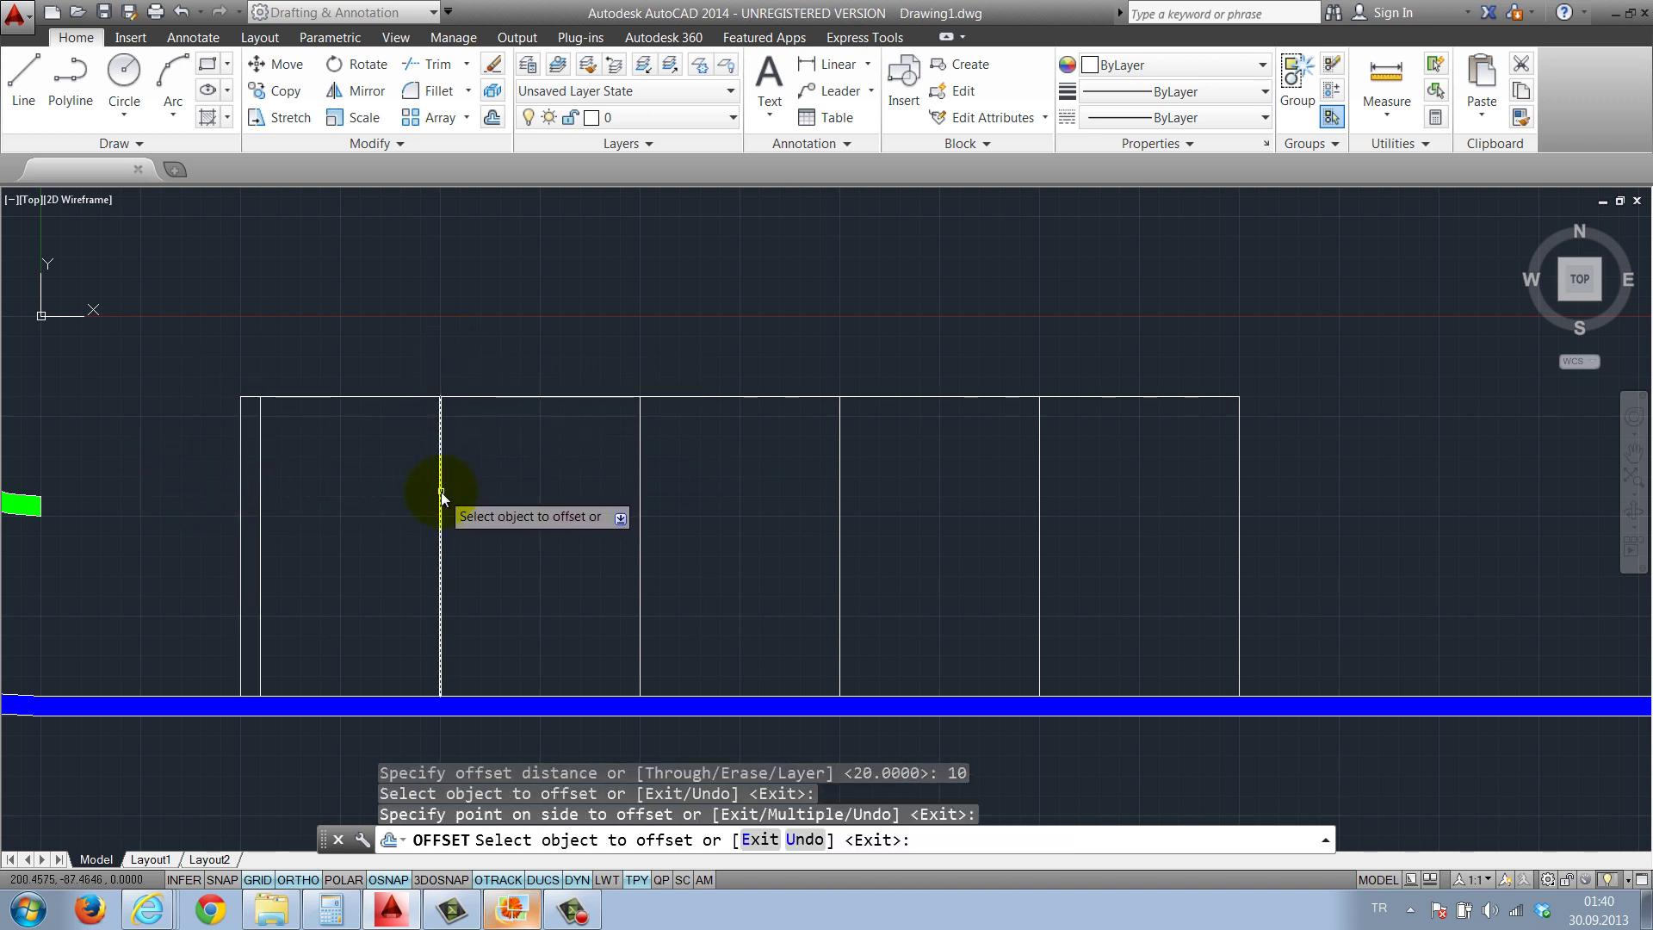
left_click(441, 492)
left_click(638, 488)
left_click(710, 490)
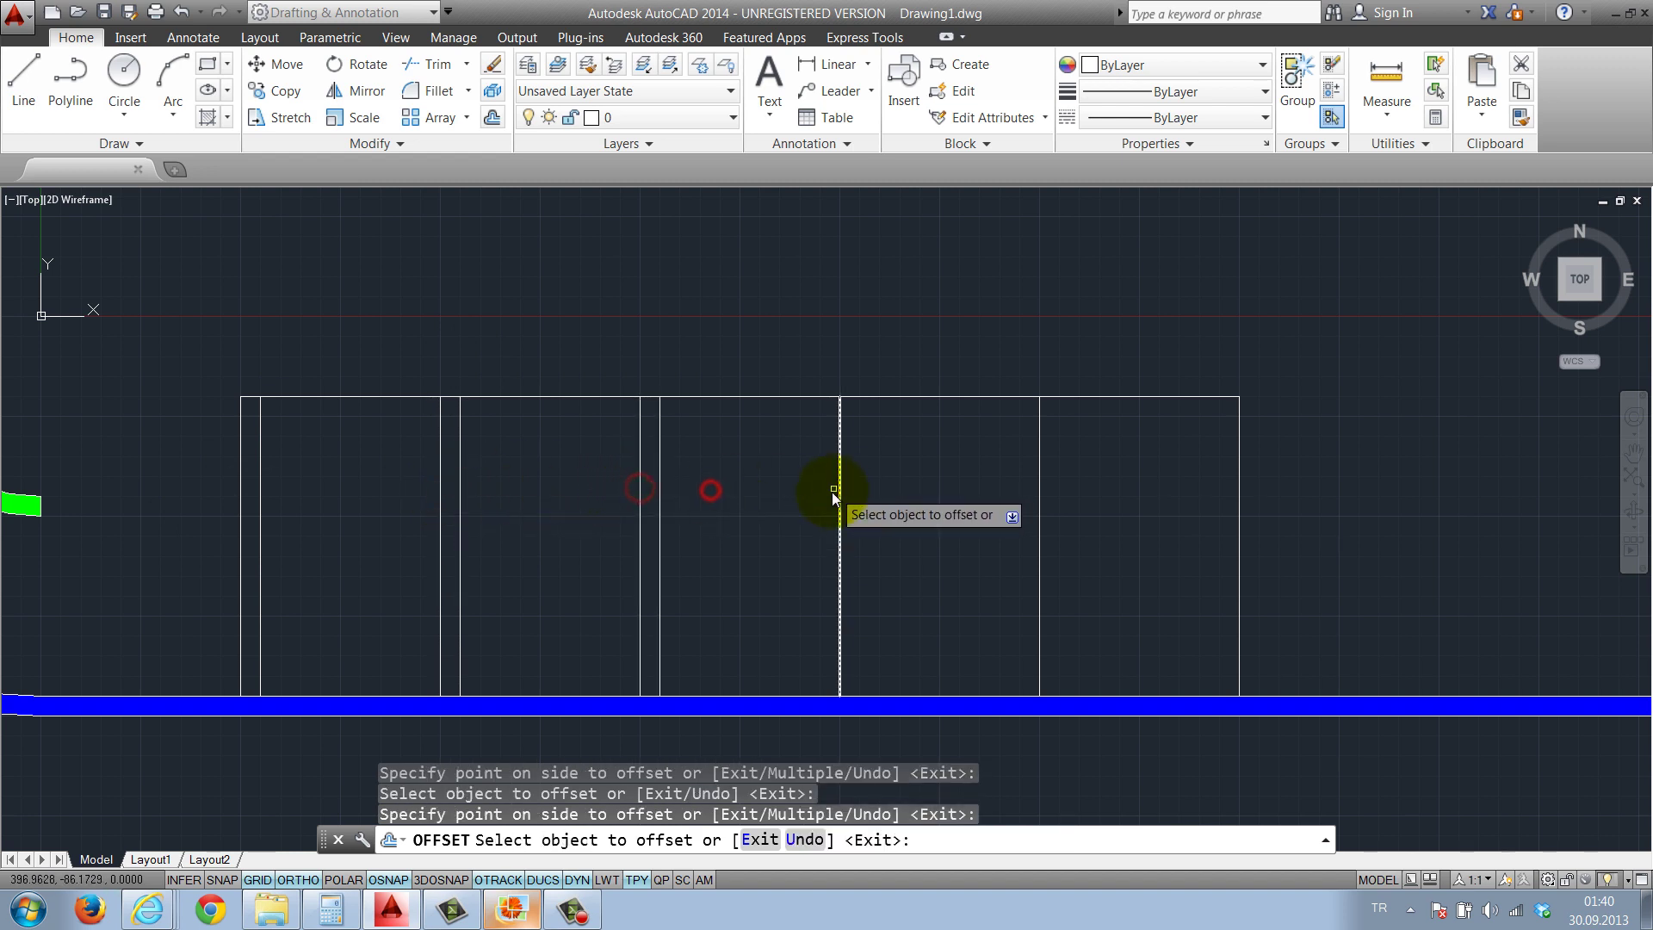
left_click(832, 492)
left_click(913, 492)
left_click(1041, 481)
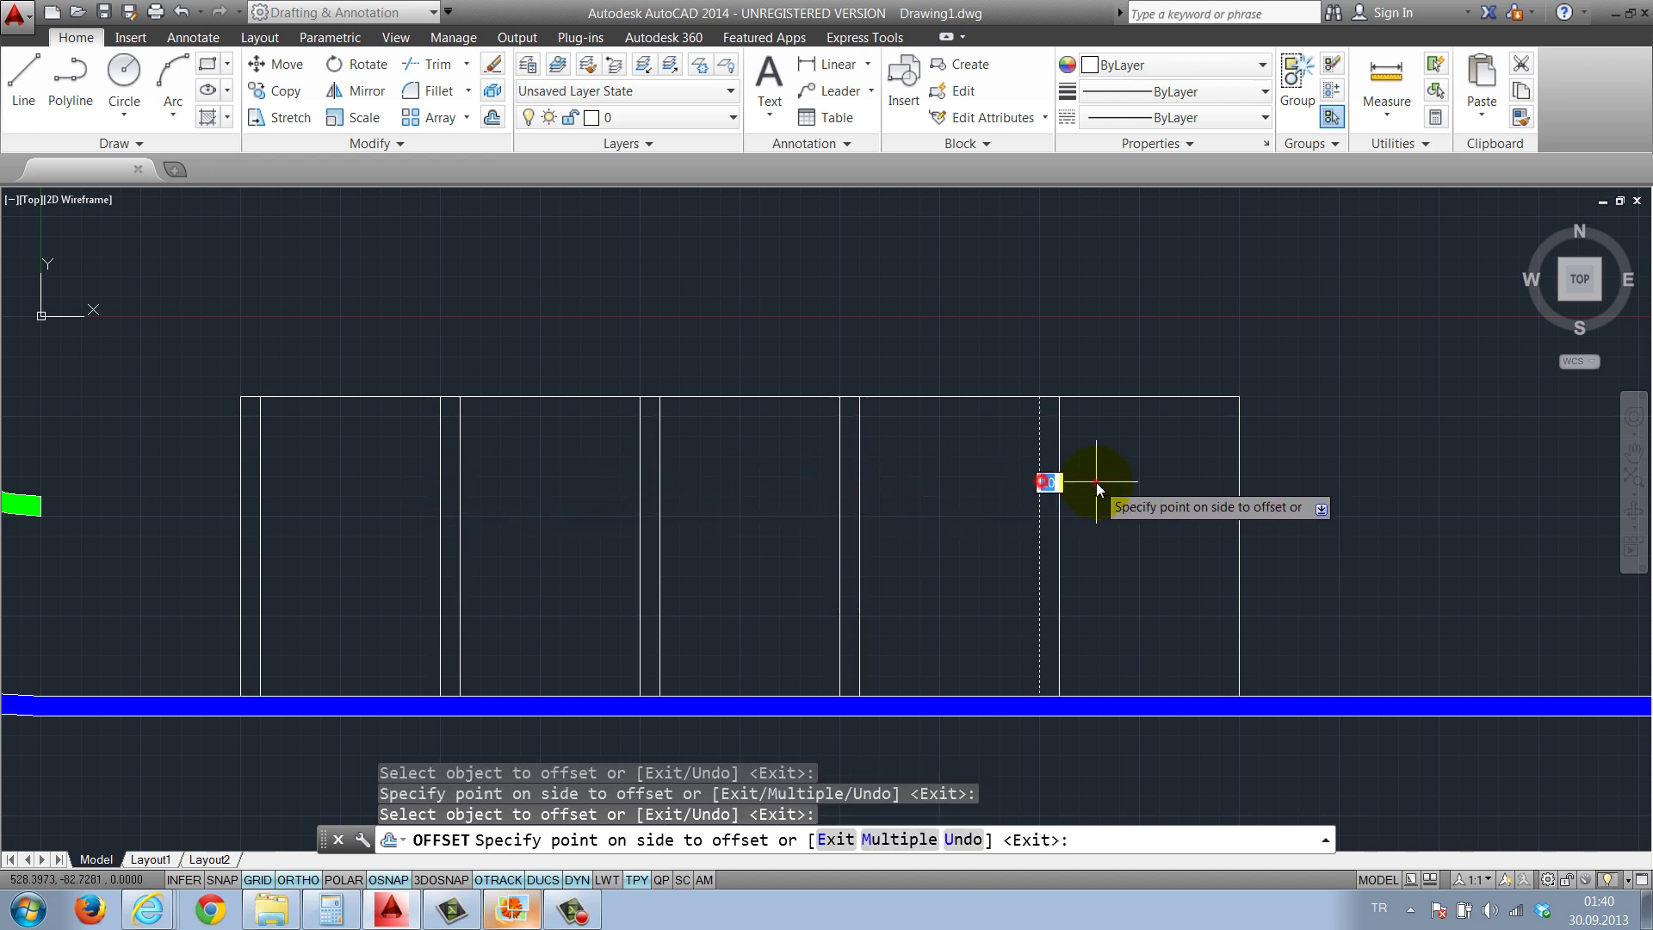
left_click(1096, 482)
key("Return")
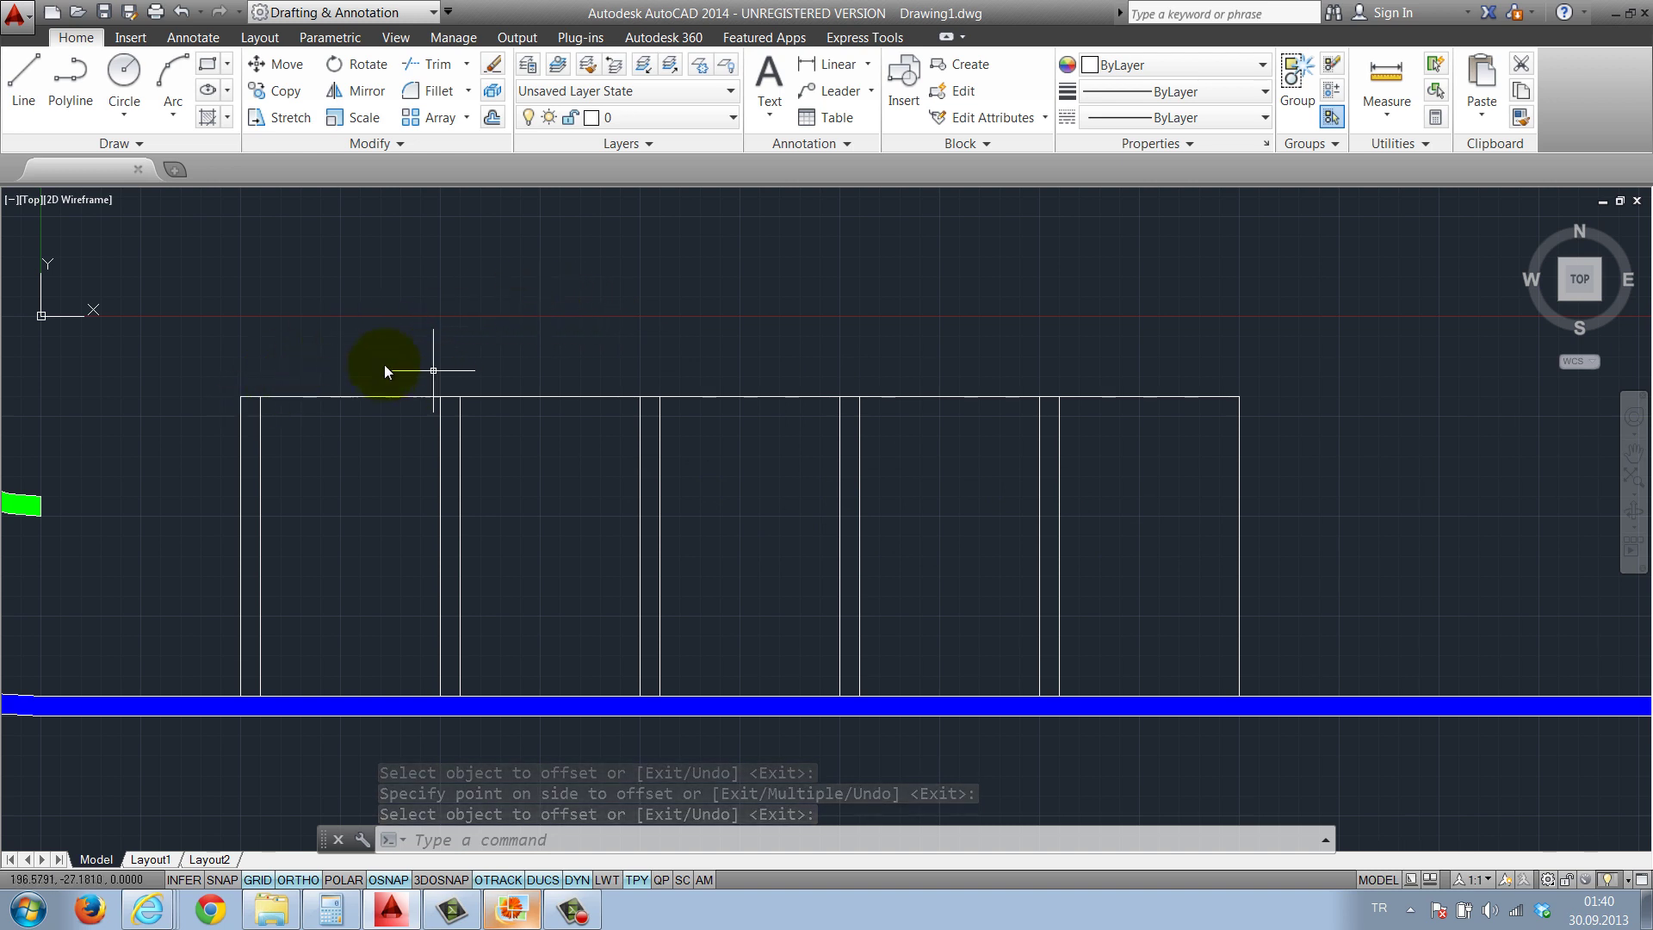
Try measuring distances along the rectangle's top edge with DIST, cancelling each attempt
type("di")
key("Return")
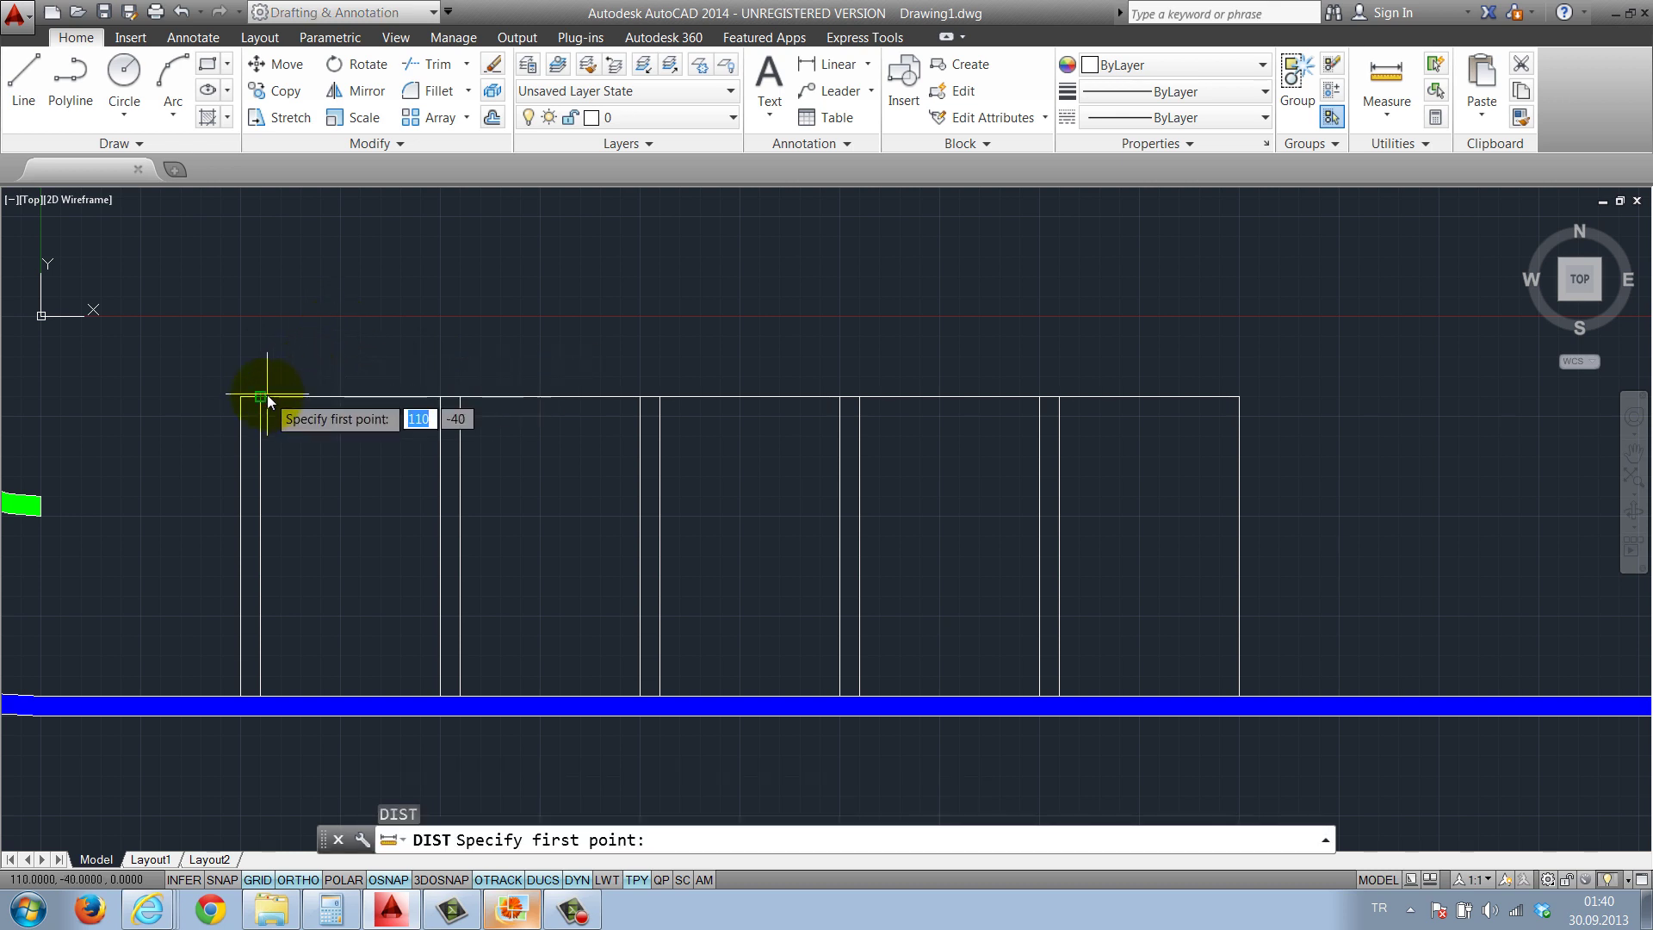
left_click(267, 395)
key("Escape")
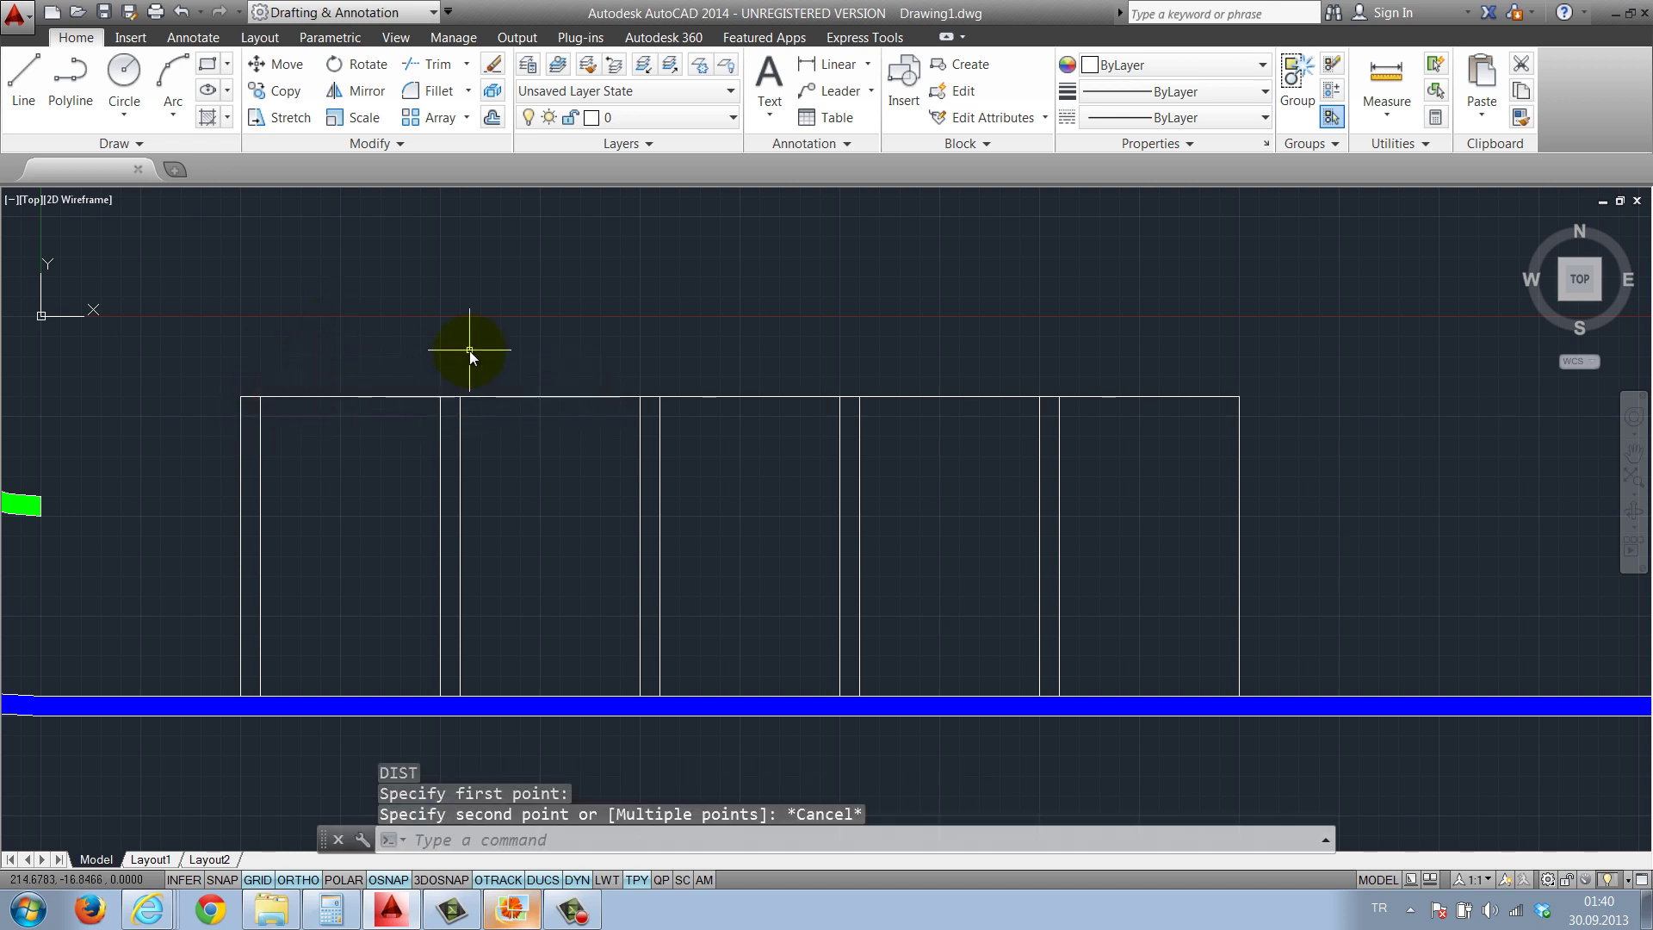
key("Return")
left_click(462, 396)
key("Escape")
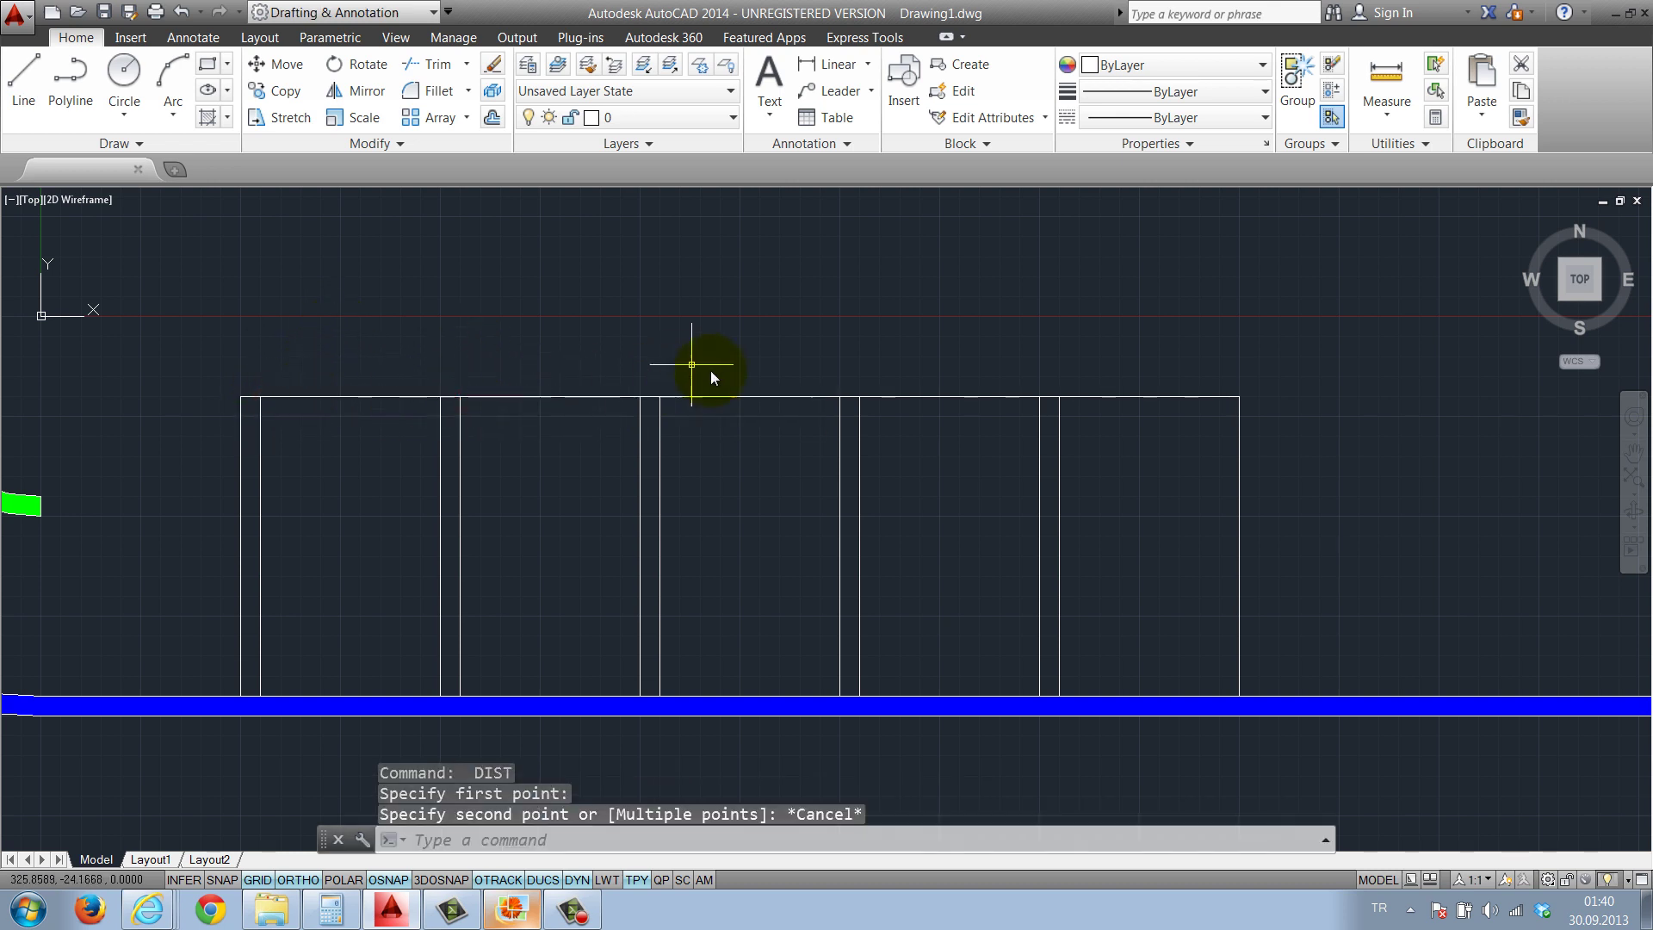
key("Return")
left_click(661, 397)
key("Escape")
key("Escape")
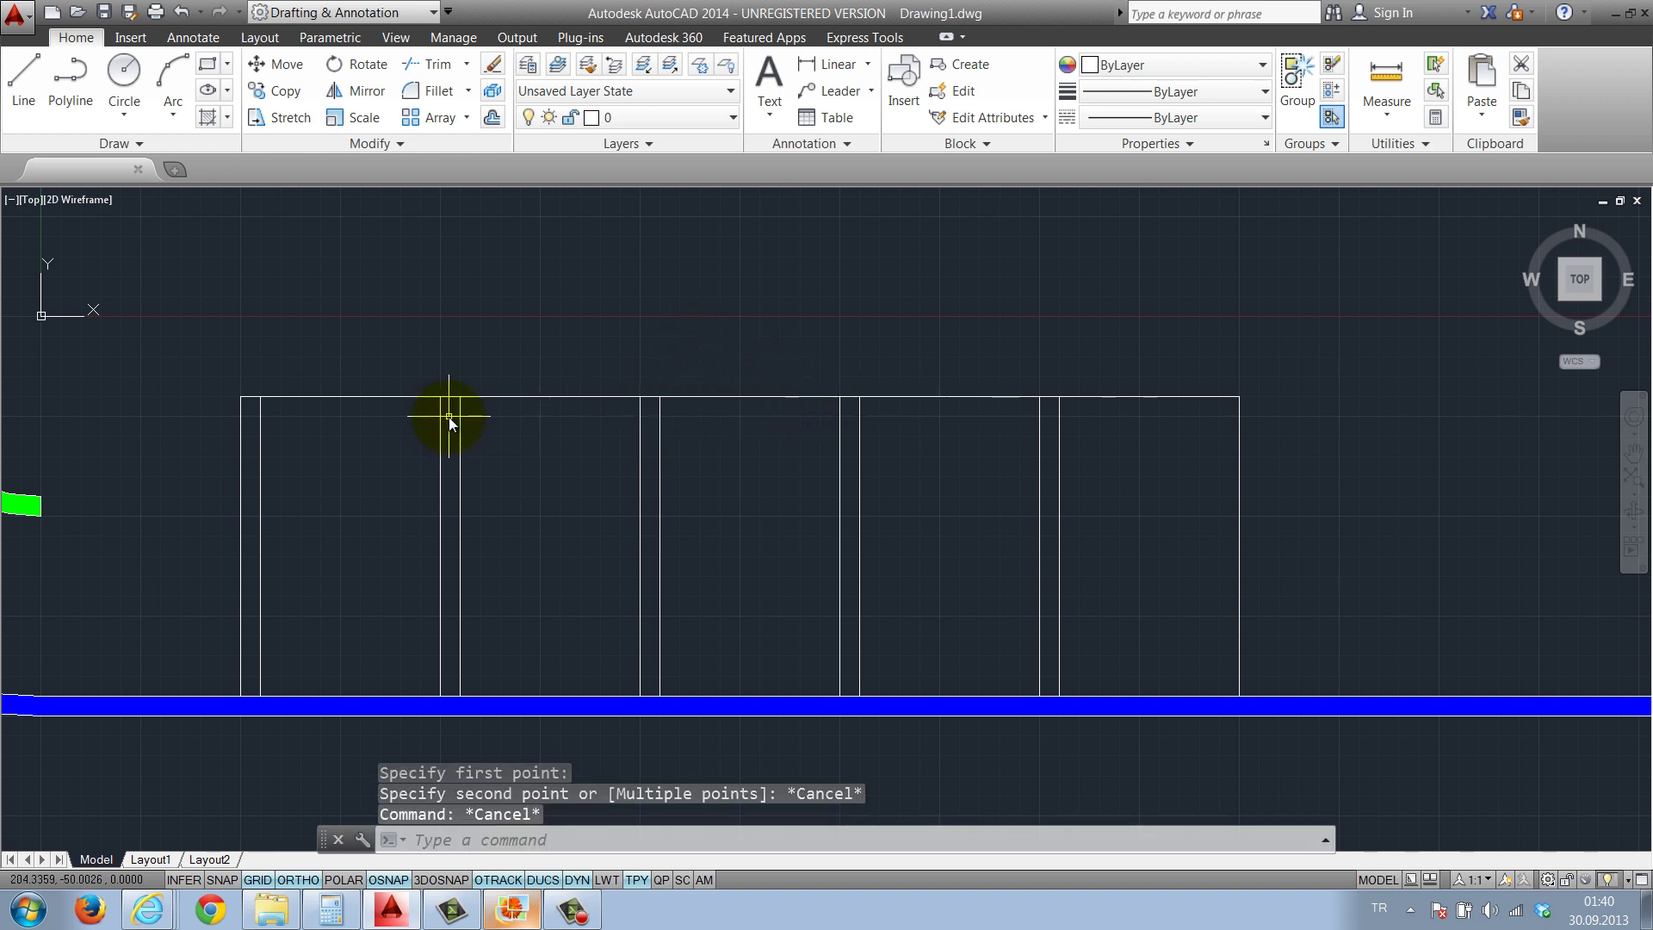
Offset the rectangle's right end line 10 units outward
scroll(448, 418, "down", 2)
middle_click_drag(454, 365, 463, 403)
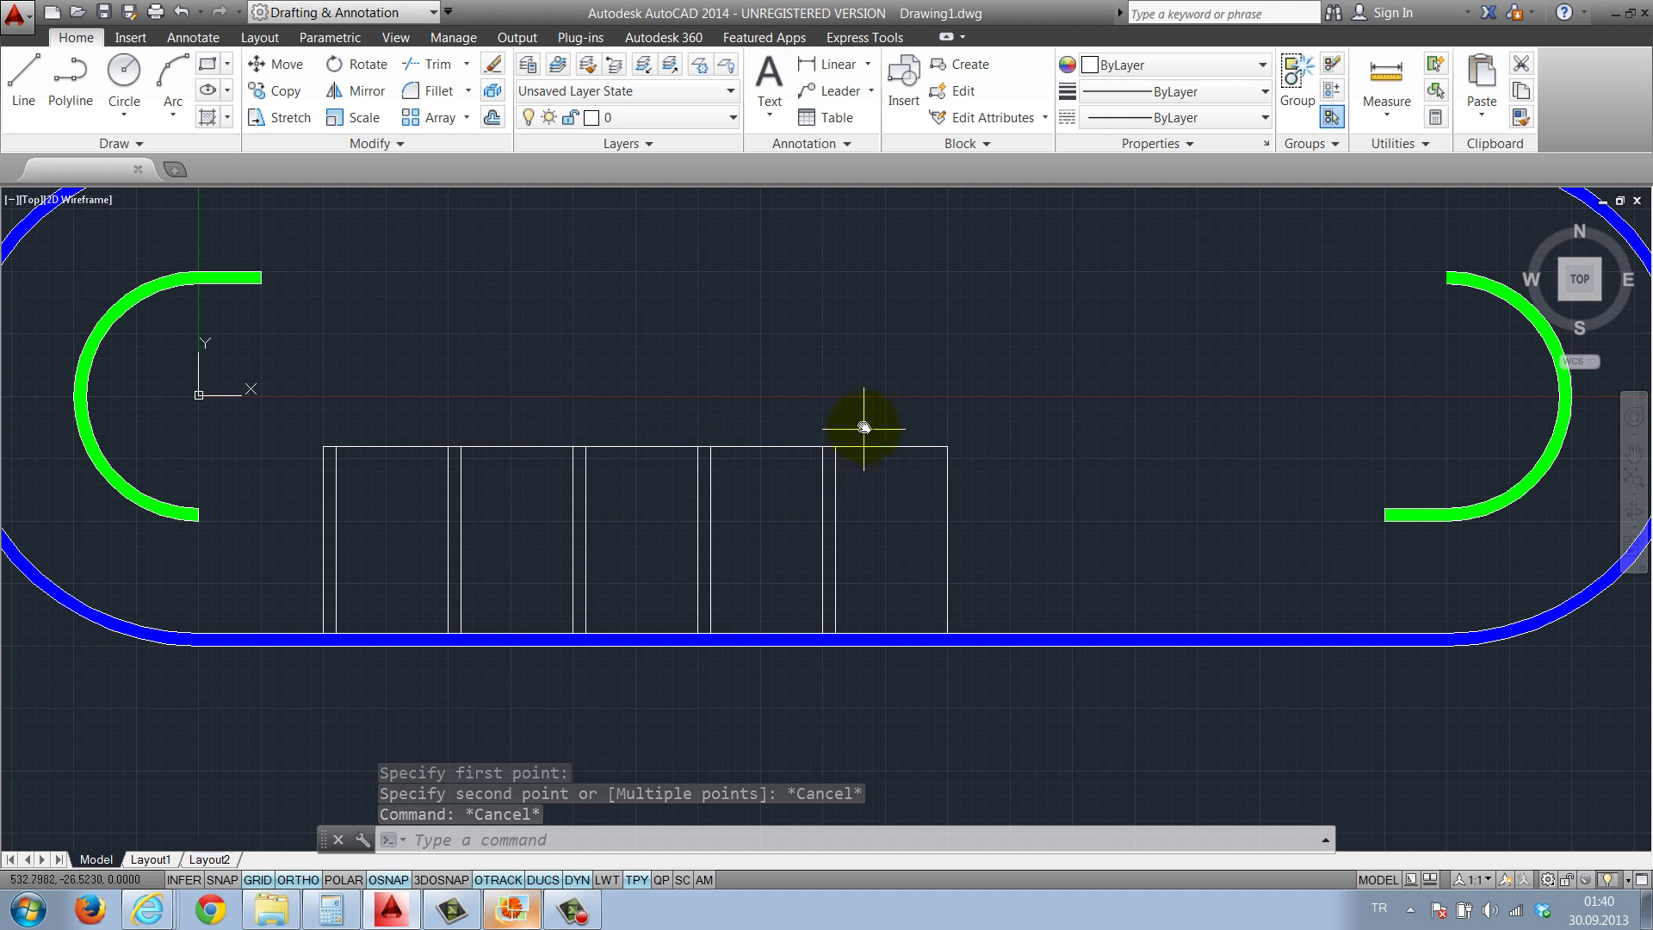
type("o")
key("Return")
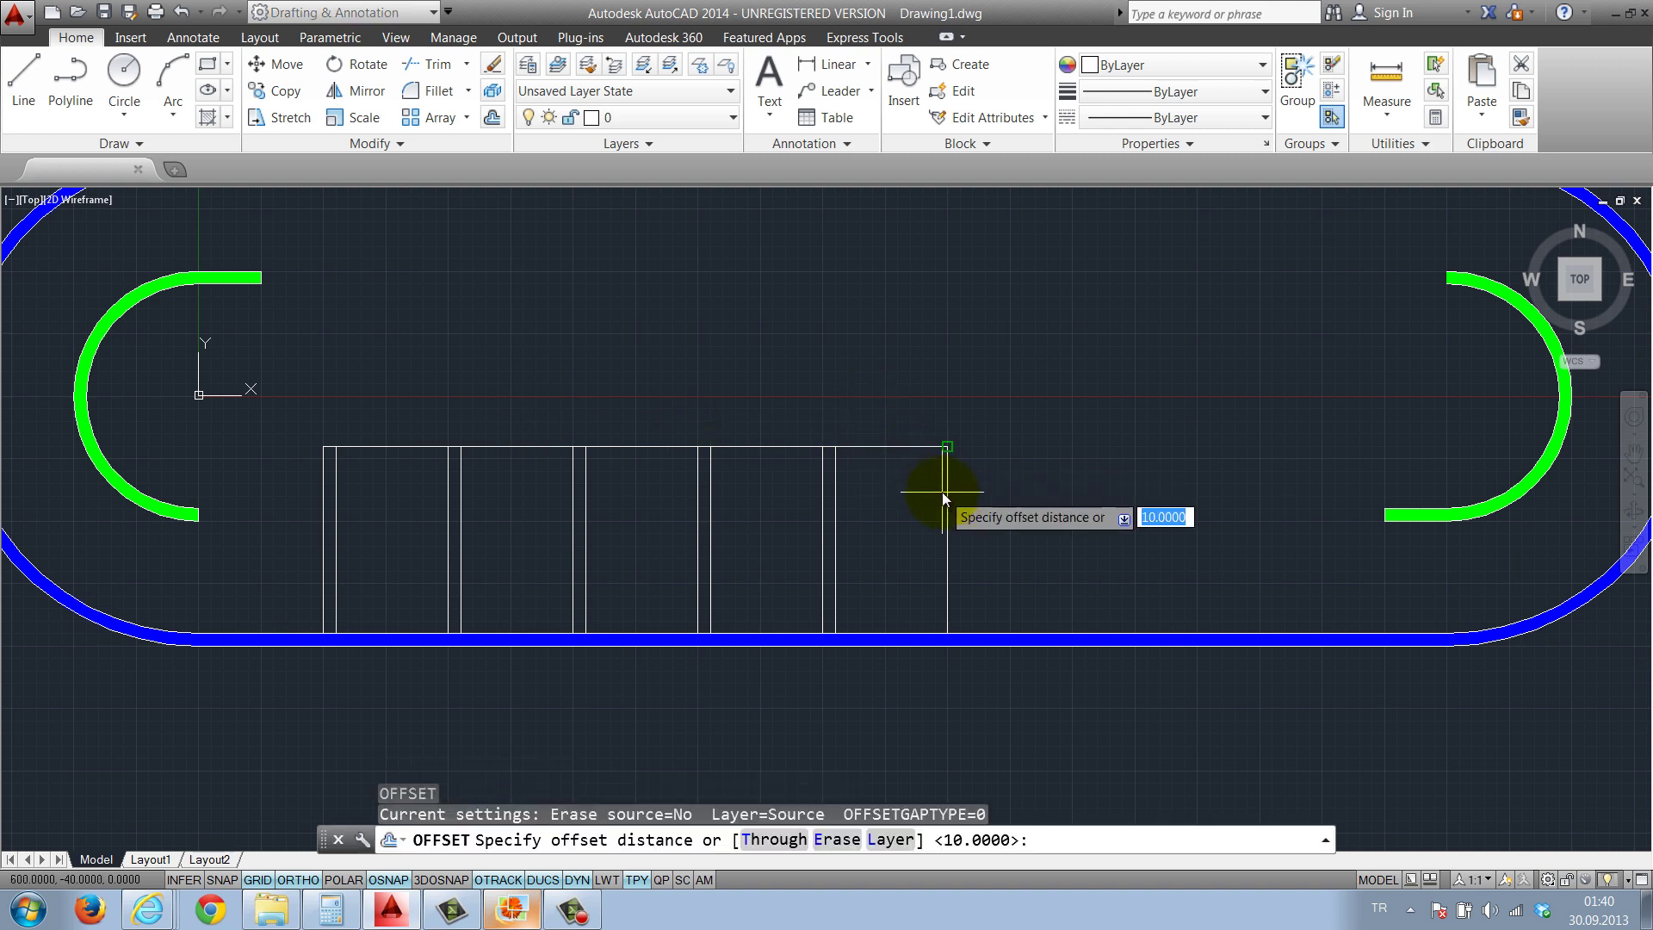
key("Return")
left_click(945, 488)
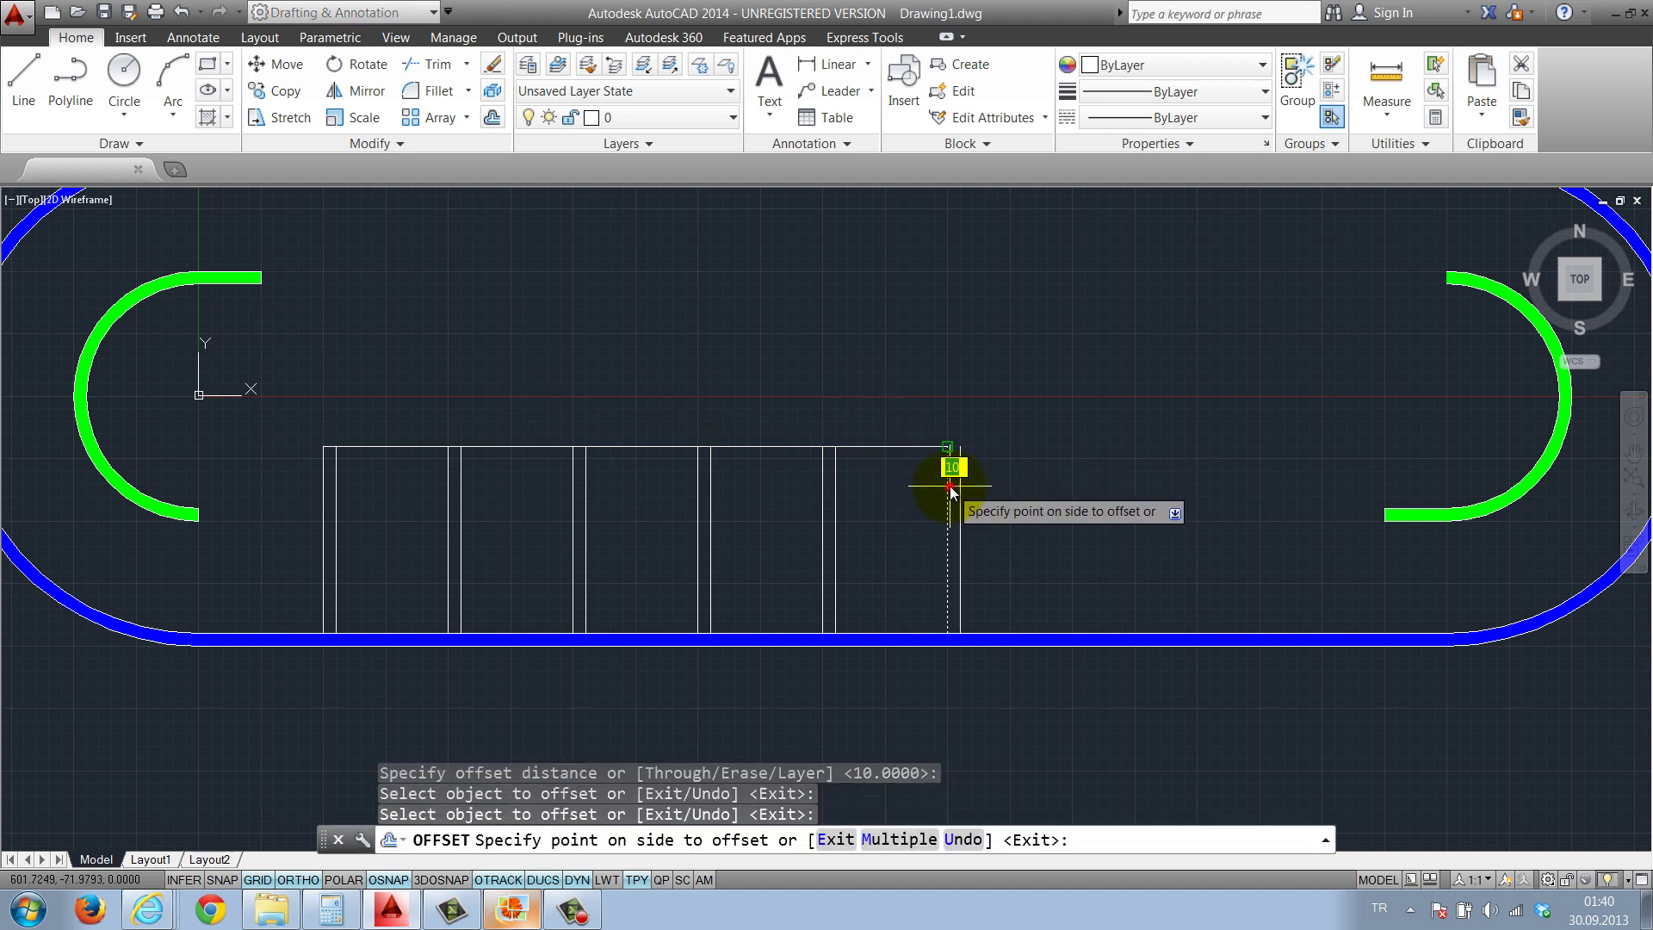
left_click(1004, 483)
key("Escape")
Select the rectangle's top edge, abandon a stretch, and zoom back in
left_click(897, 439)
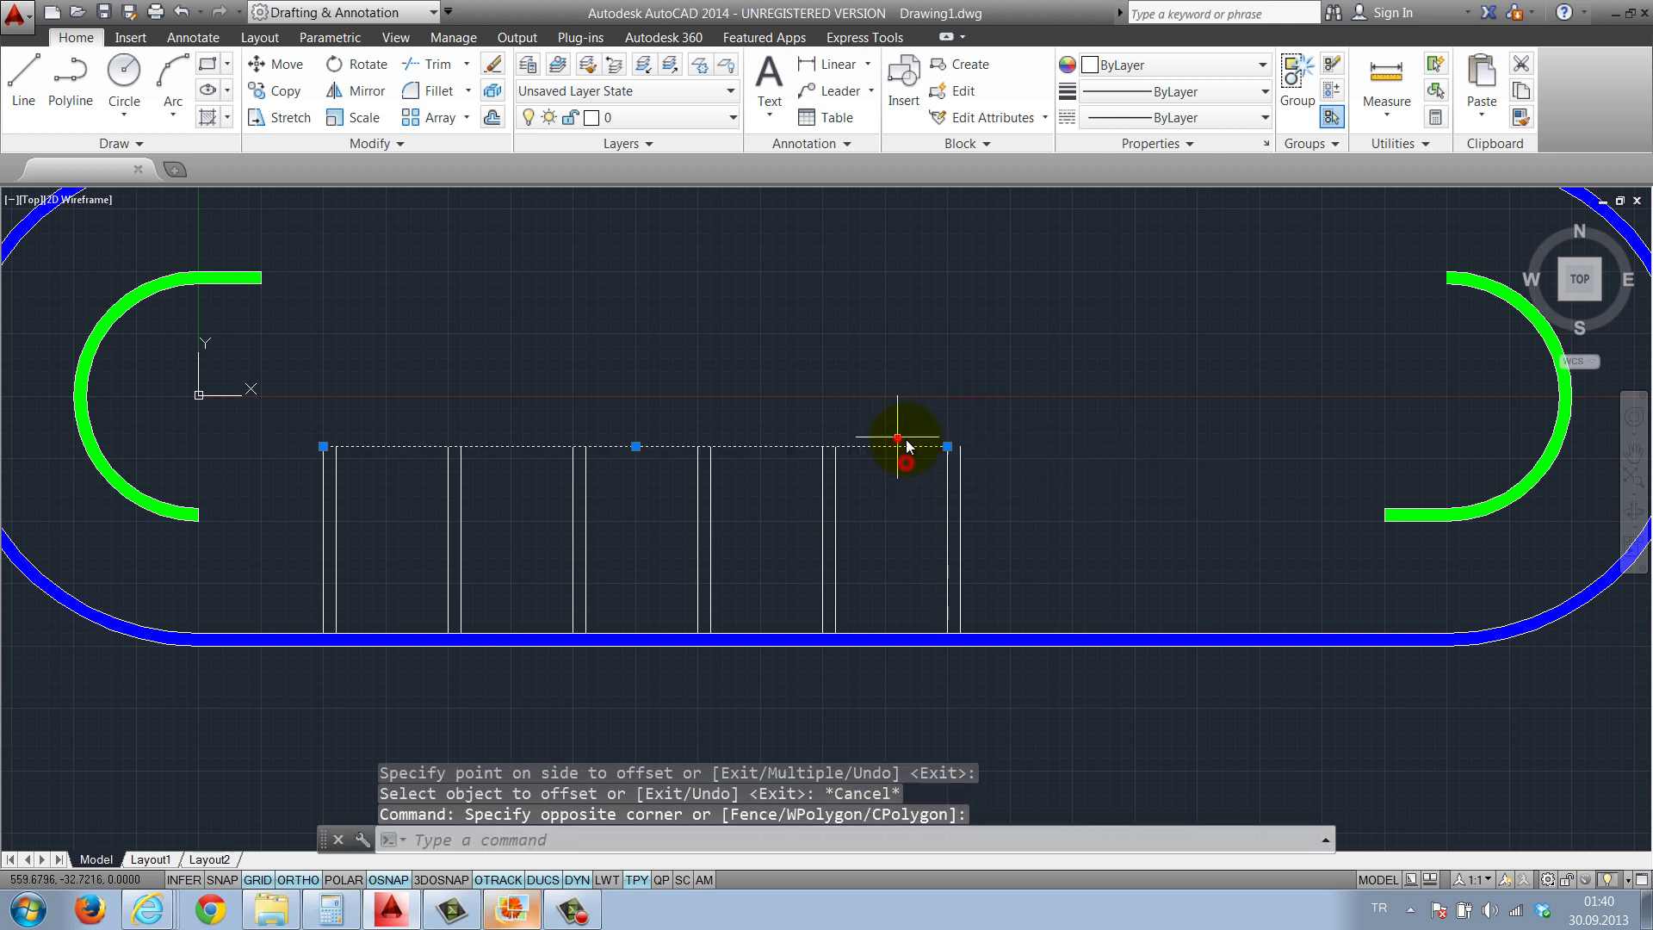
left_click(947, 446)
key("Escape")
key("Escape")
scroll(869, 396, "down", 2)
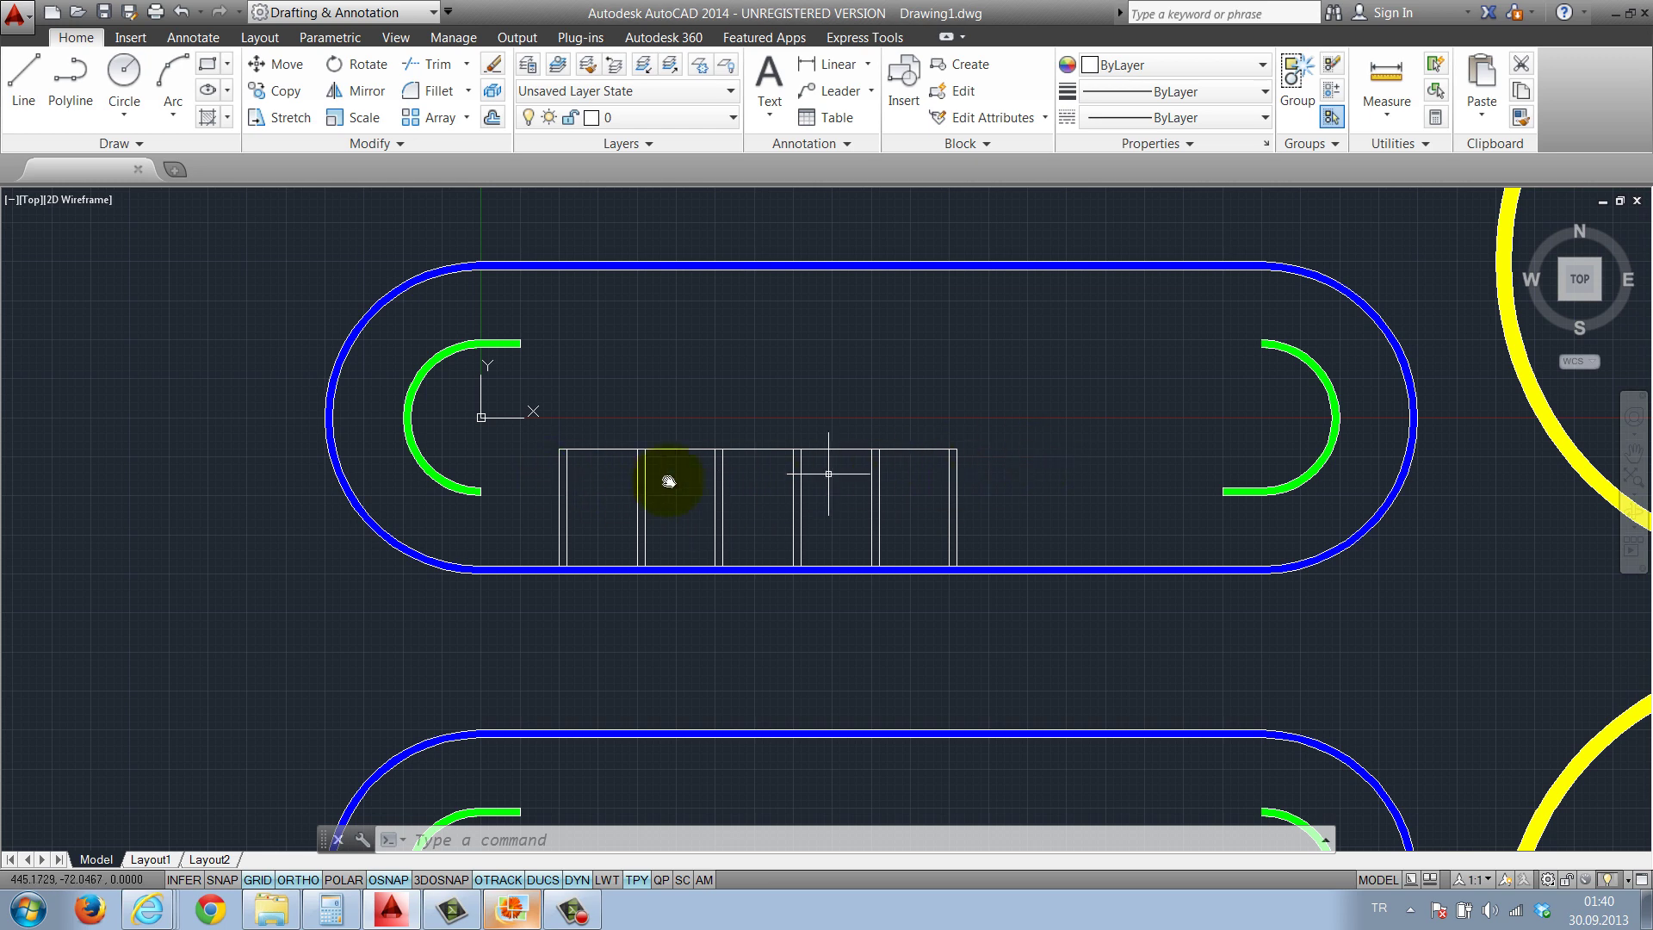
scroll(649, 473, "up", 2)
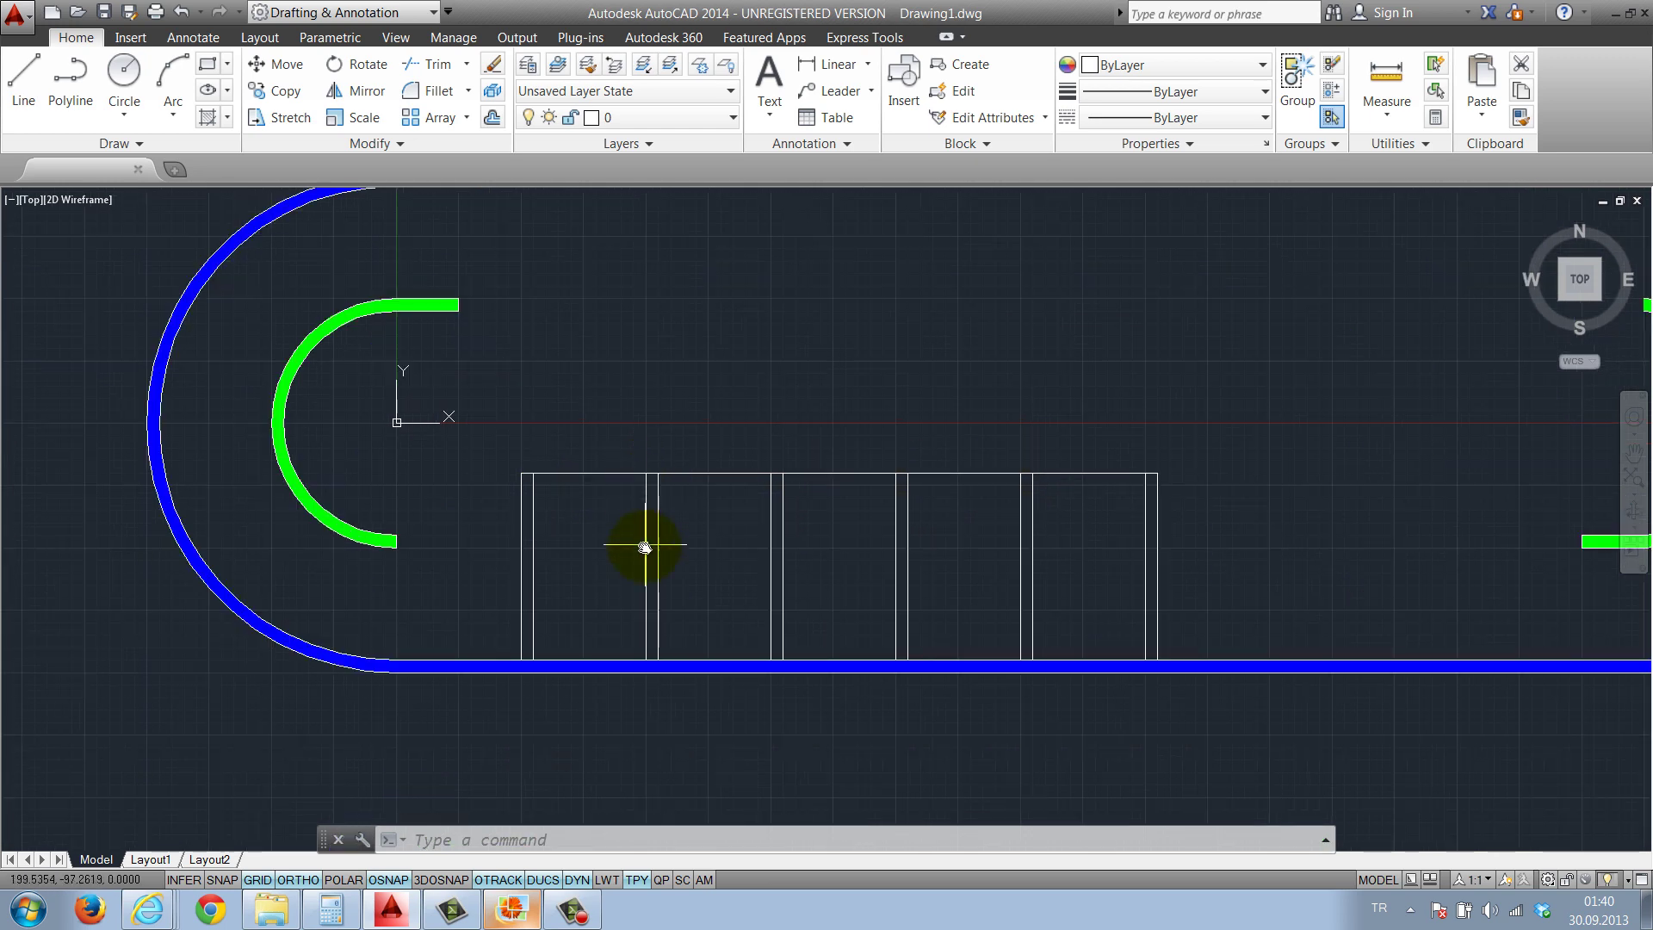
scroll(645, 548, "up", 2)
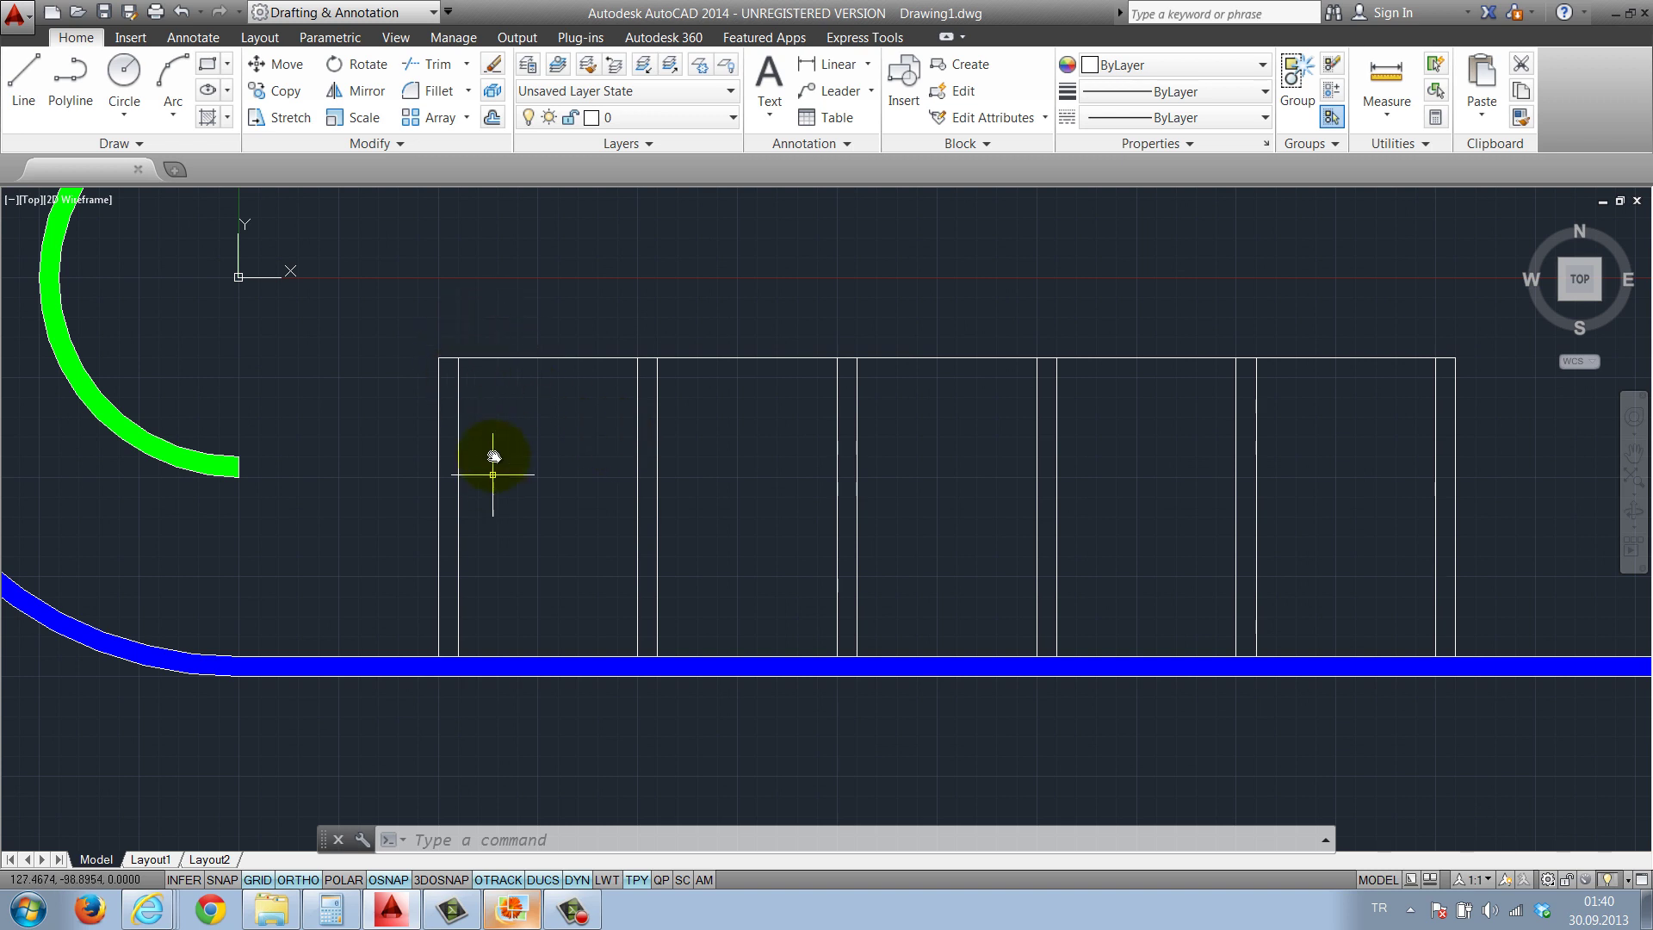
Draw a vertical line starting 5 units from the top-left corner down to the blue band
type("l")
key("Return")
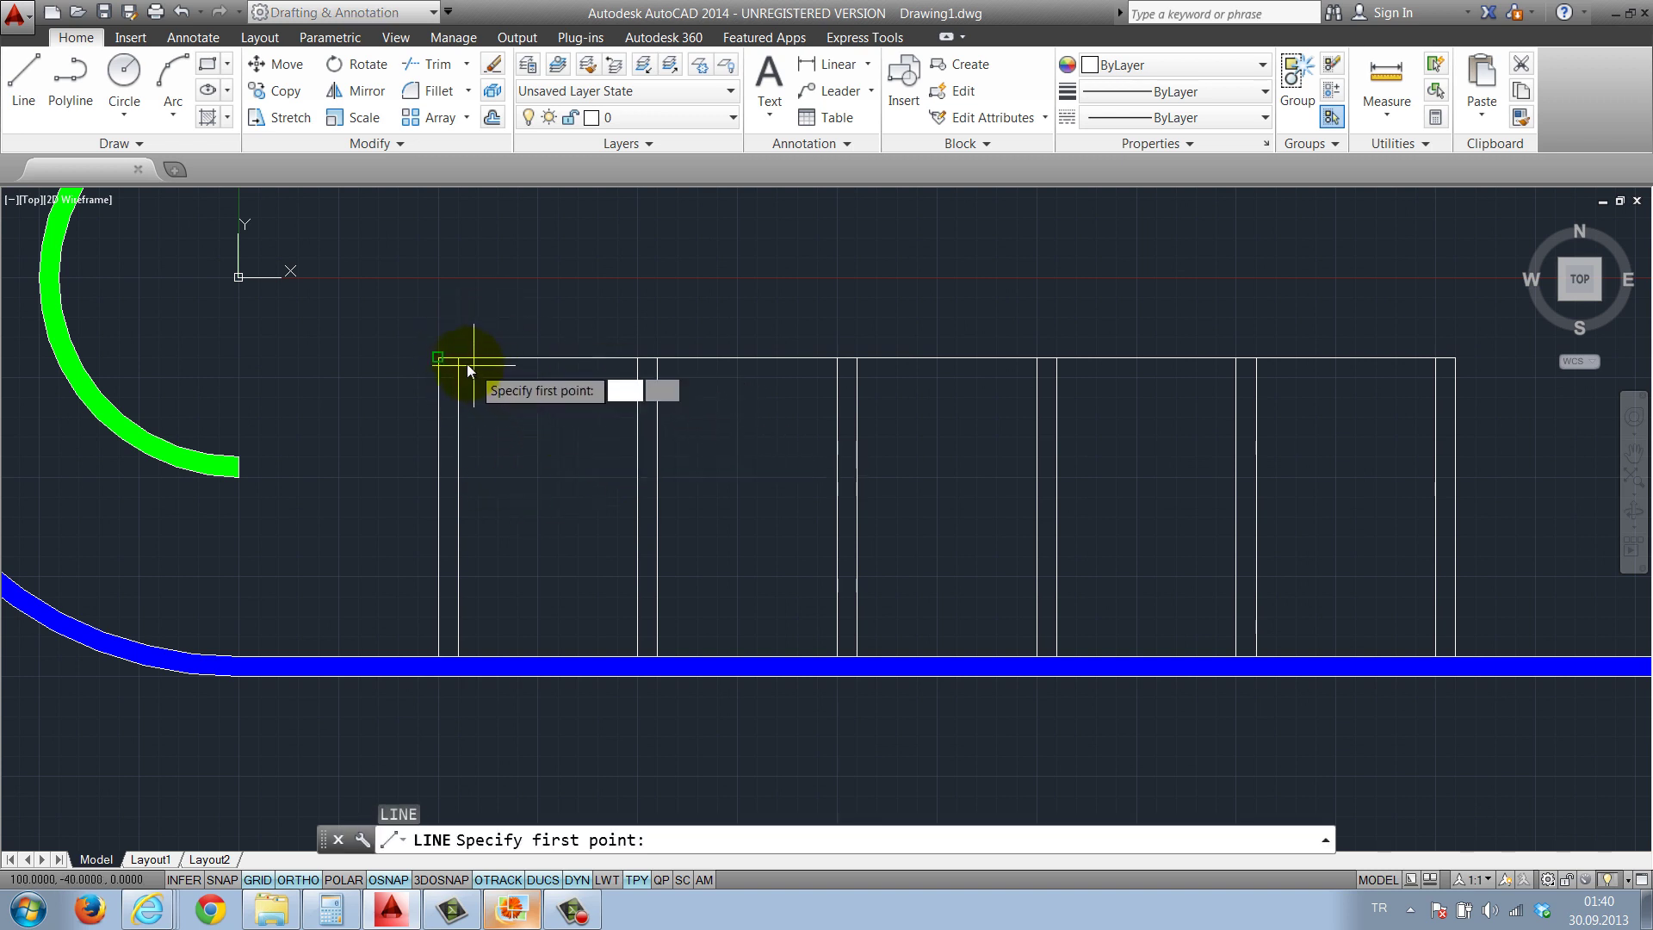
type("1")
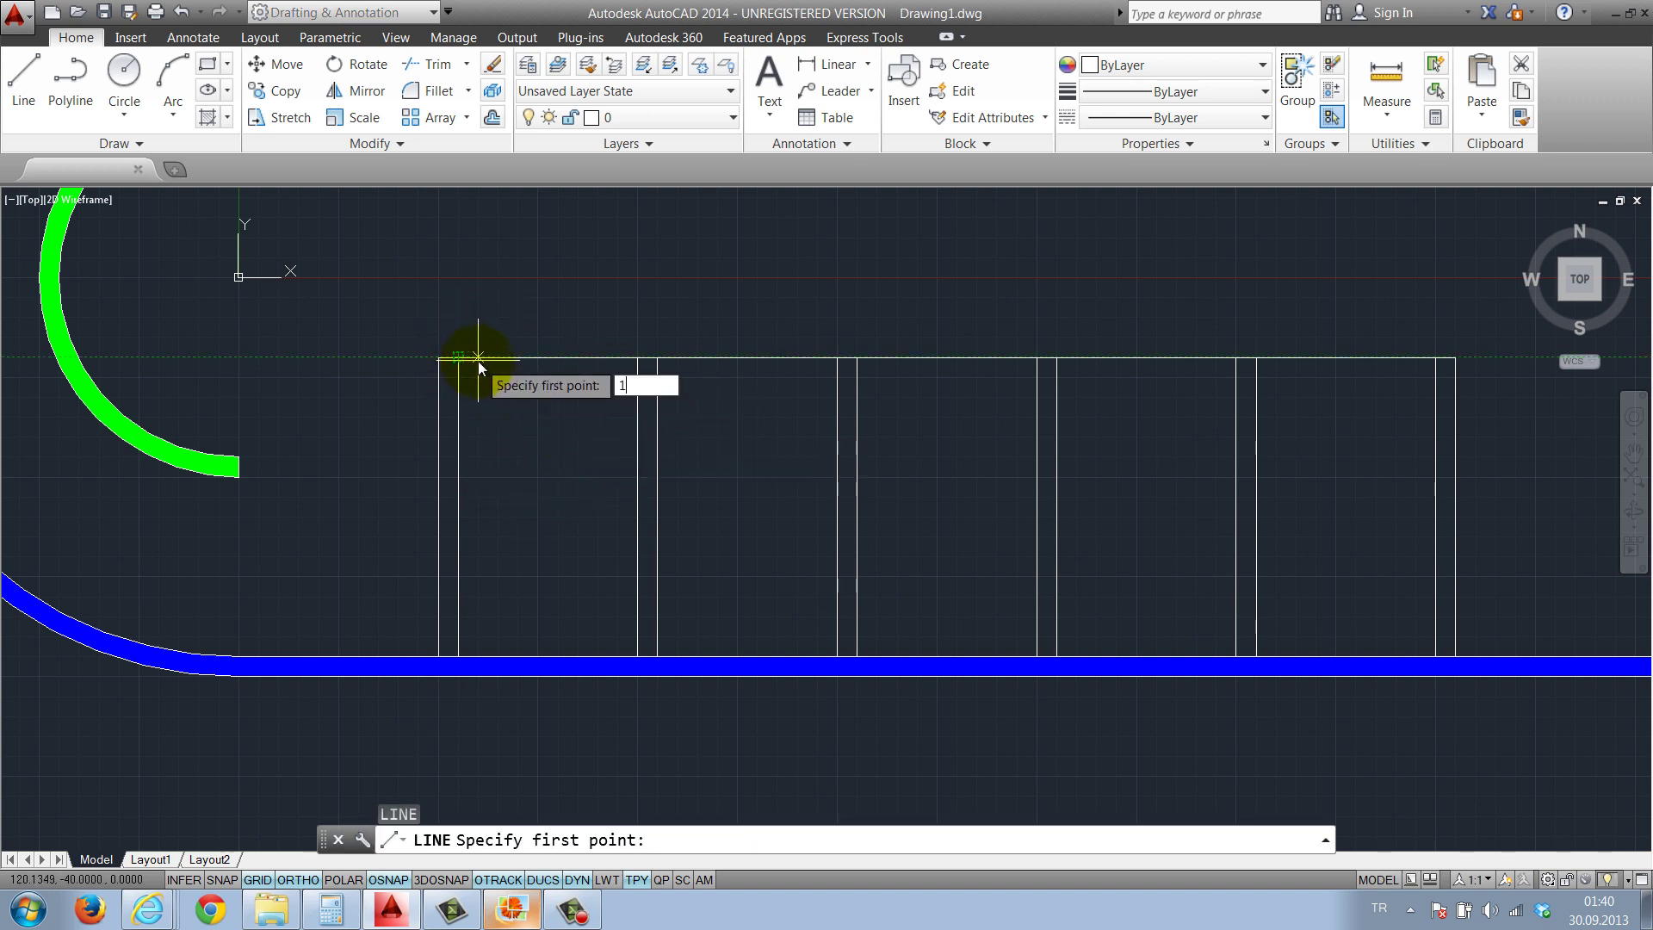
type("0")
key("Return")
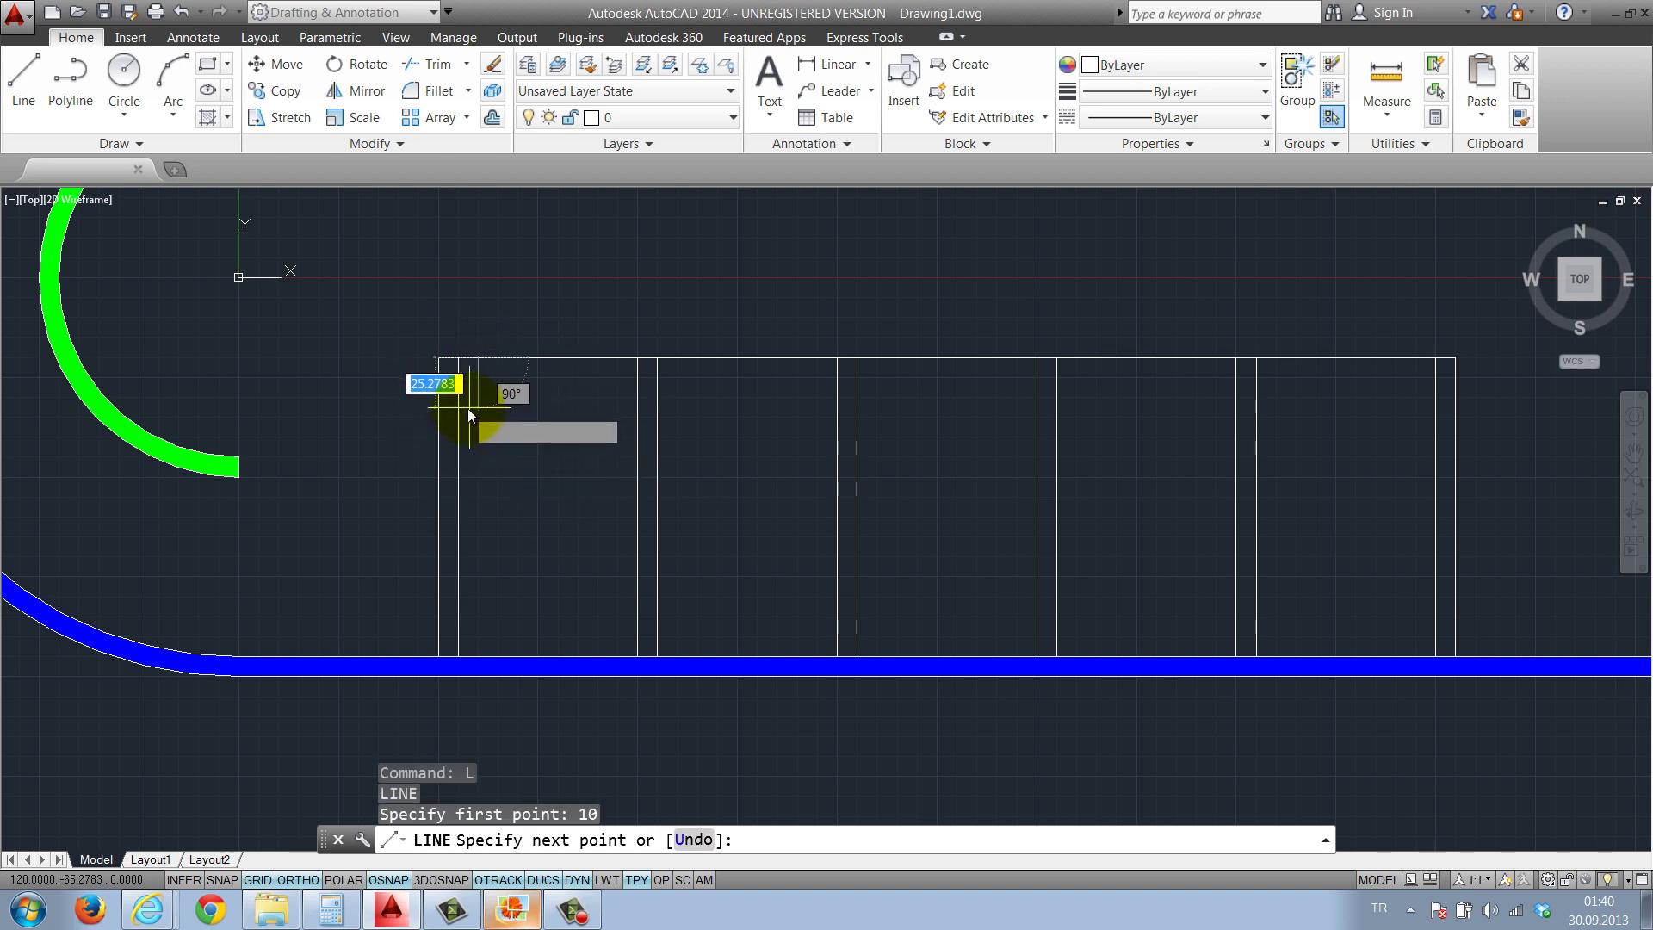
key("Escape")
key("Return")
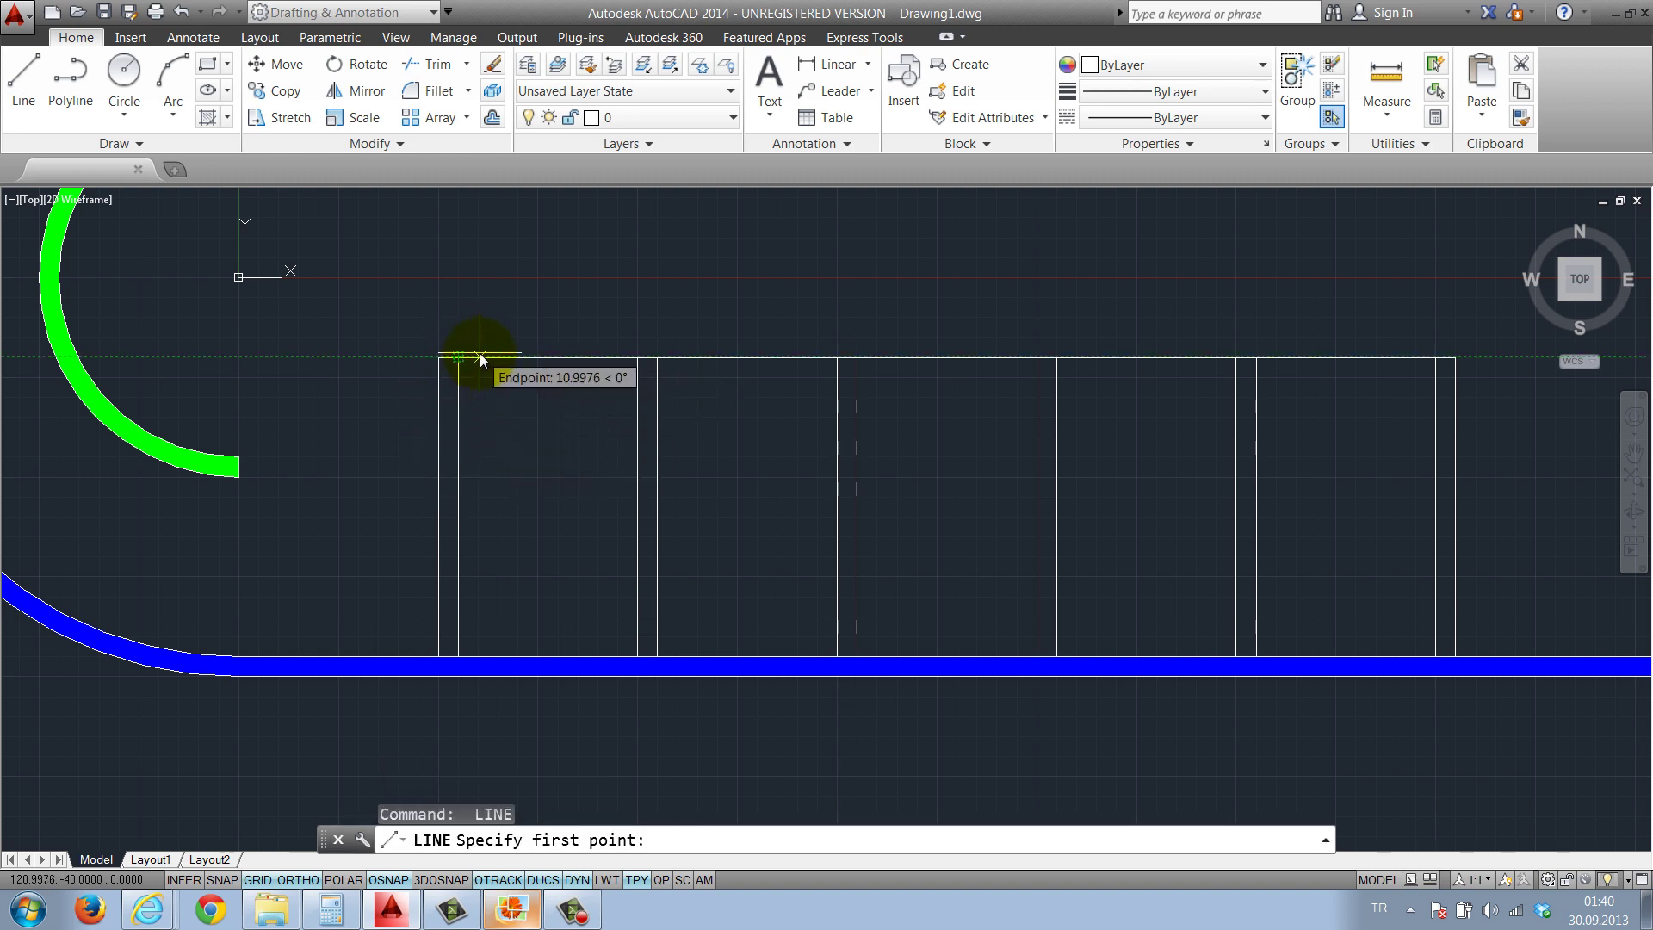
type("5")
key("Return")
left_click(471, 656)
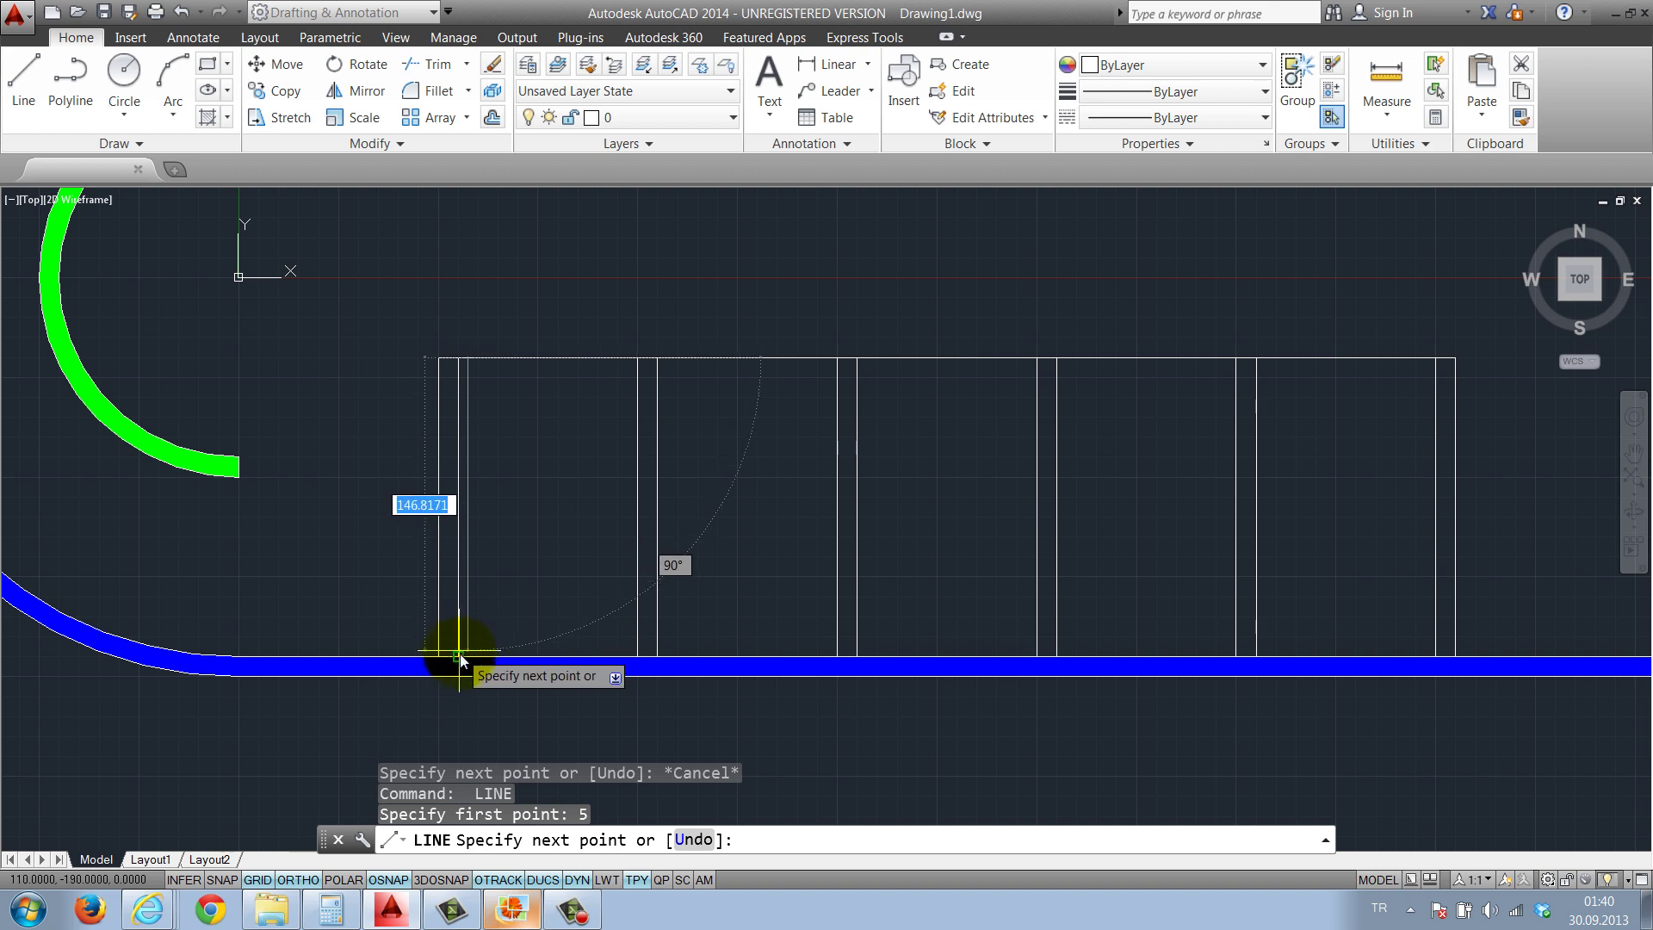
key("Return")
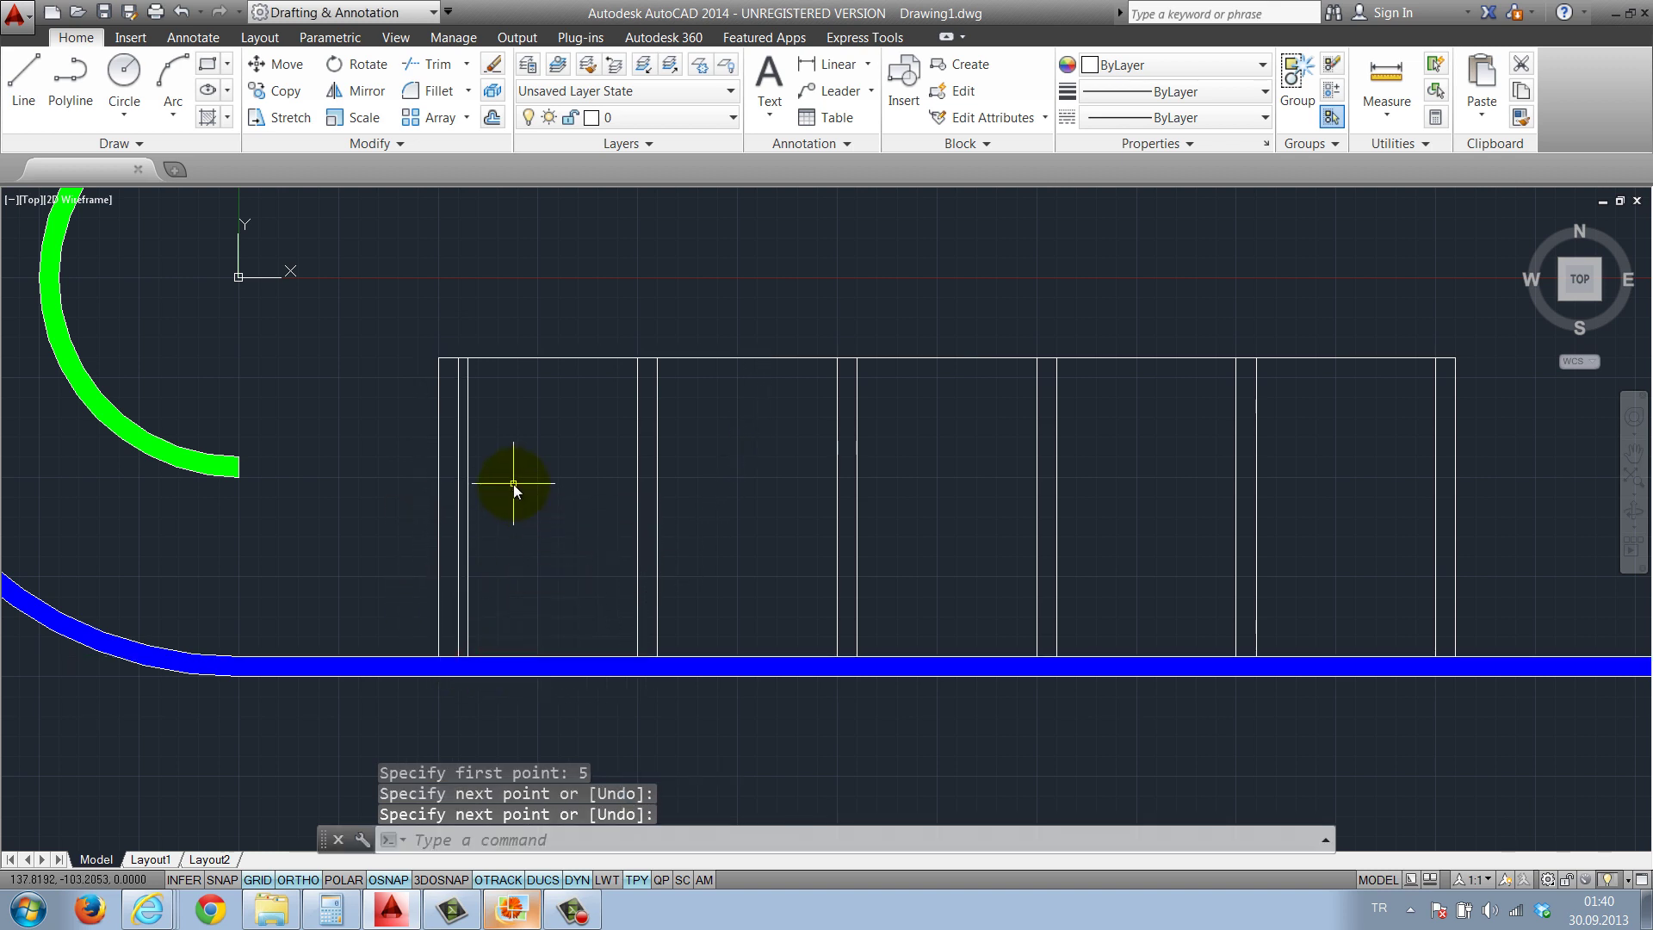
left_click(421, 117)
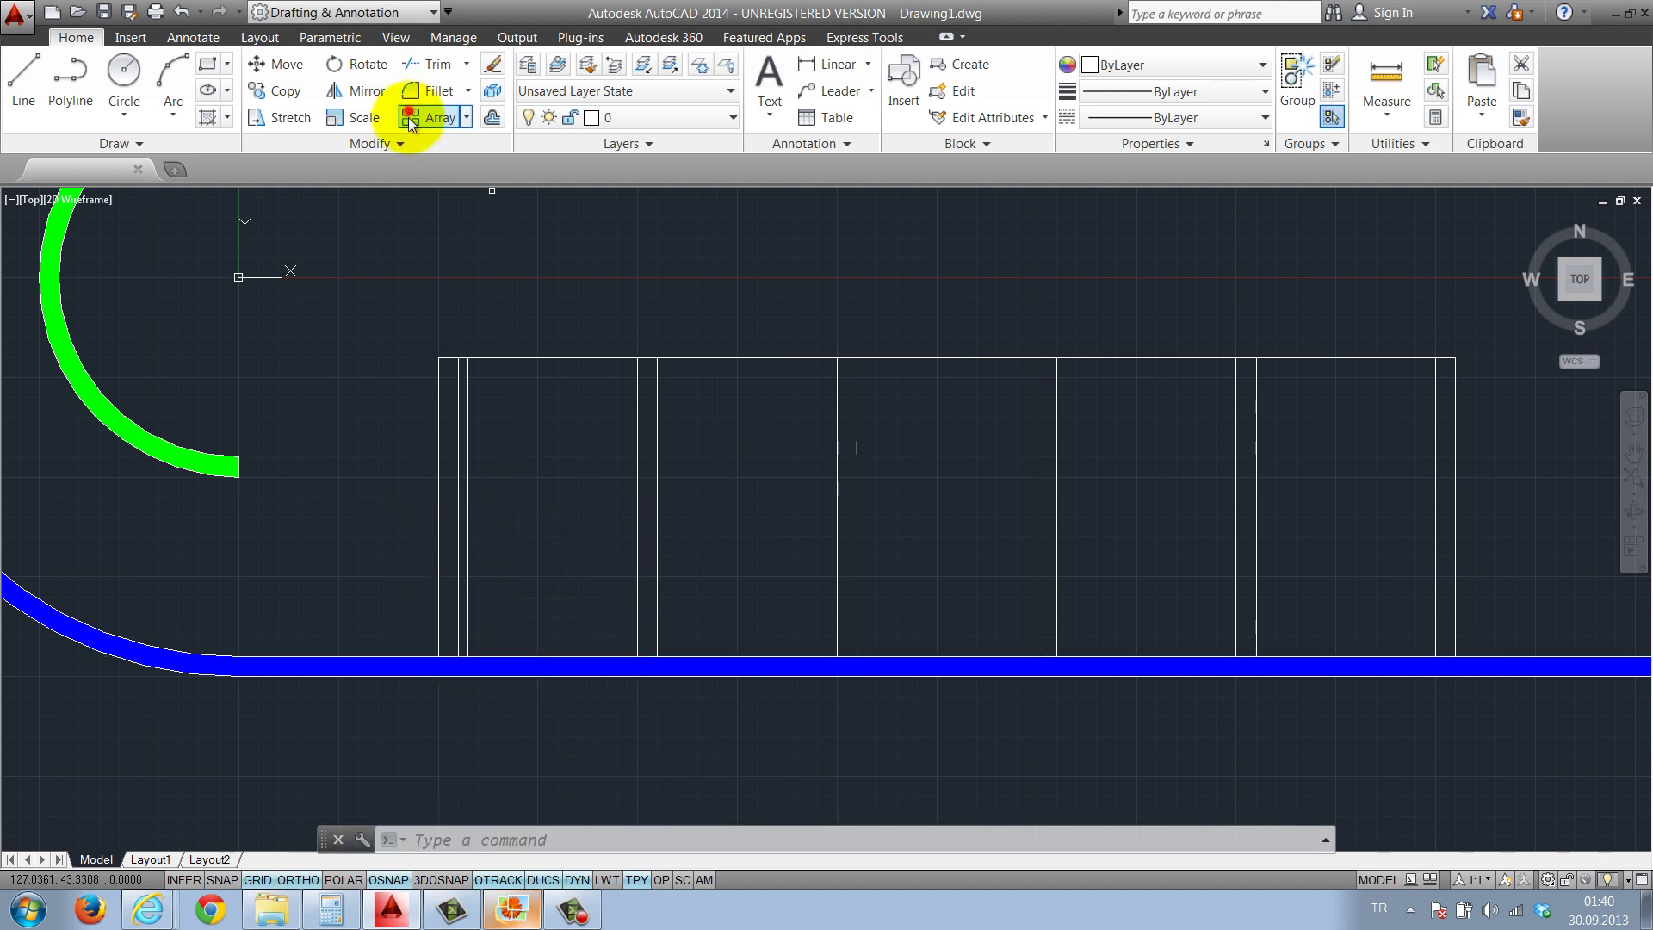
Array the new vertical line into one row of 18 columns spaced 5 apart
left_click(467, 420)
key("Return")
type("1")
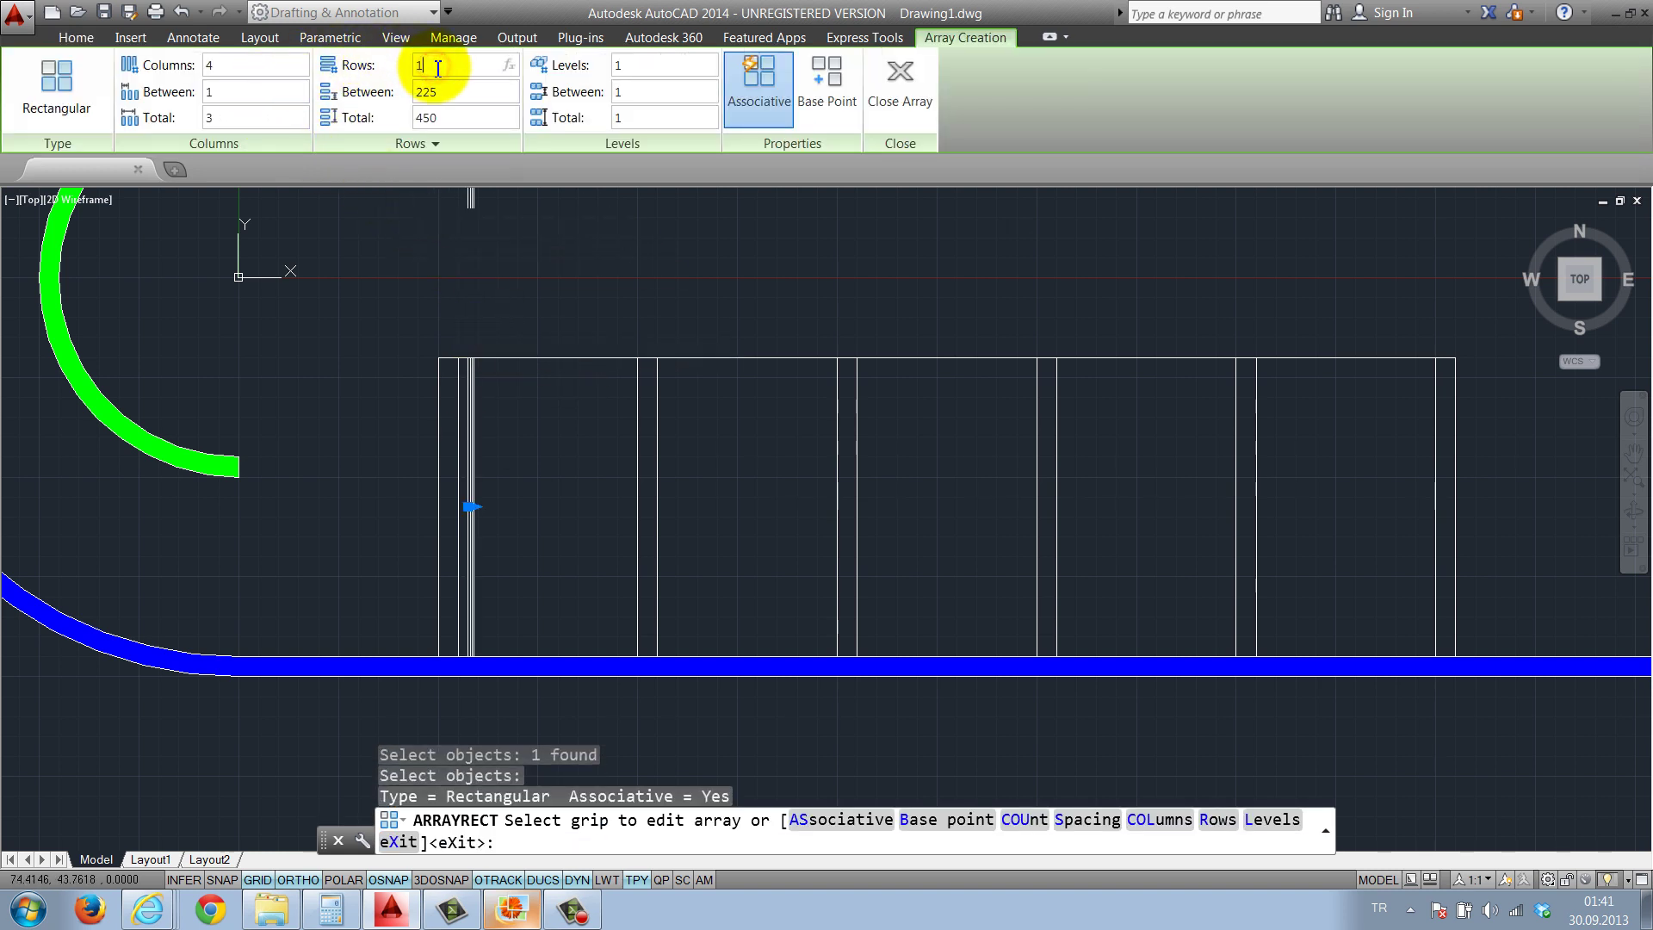
key("Return")
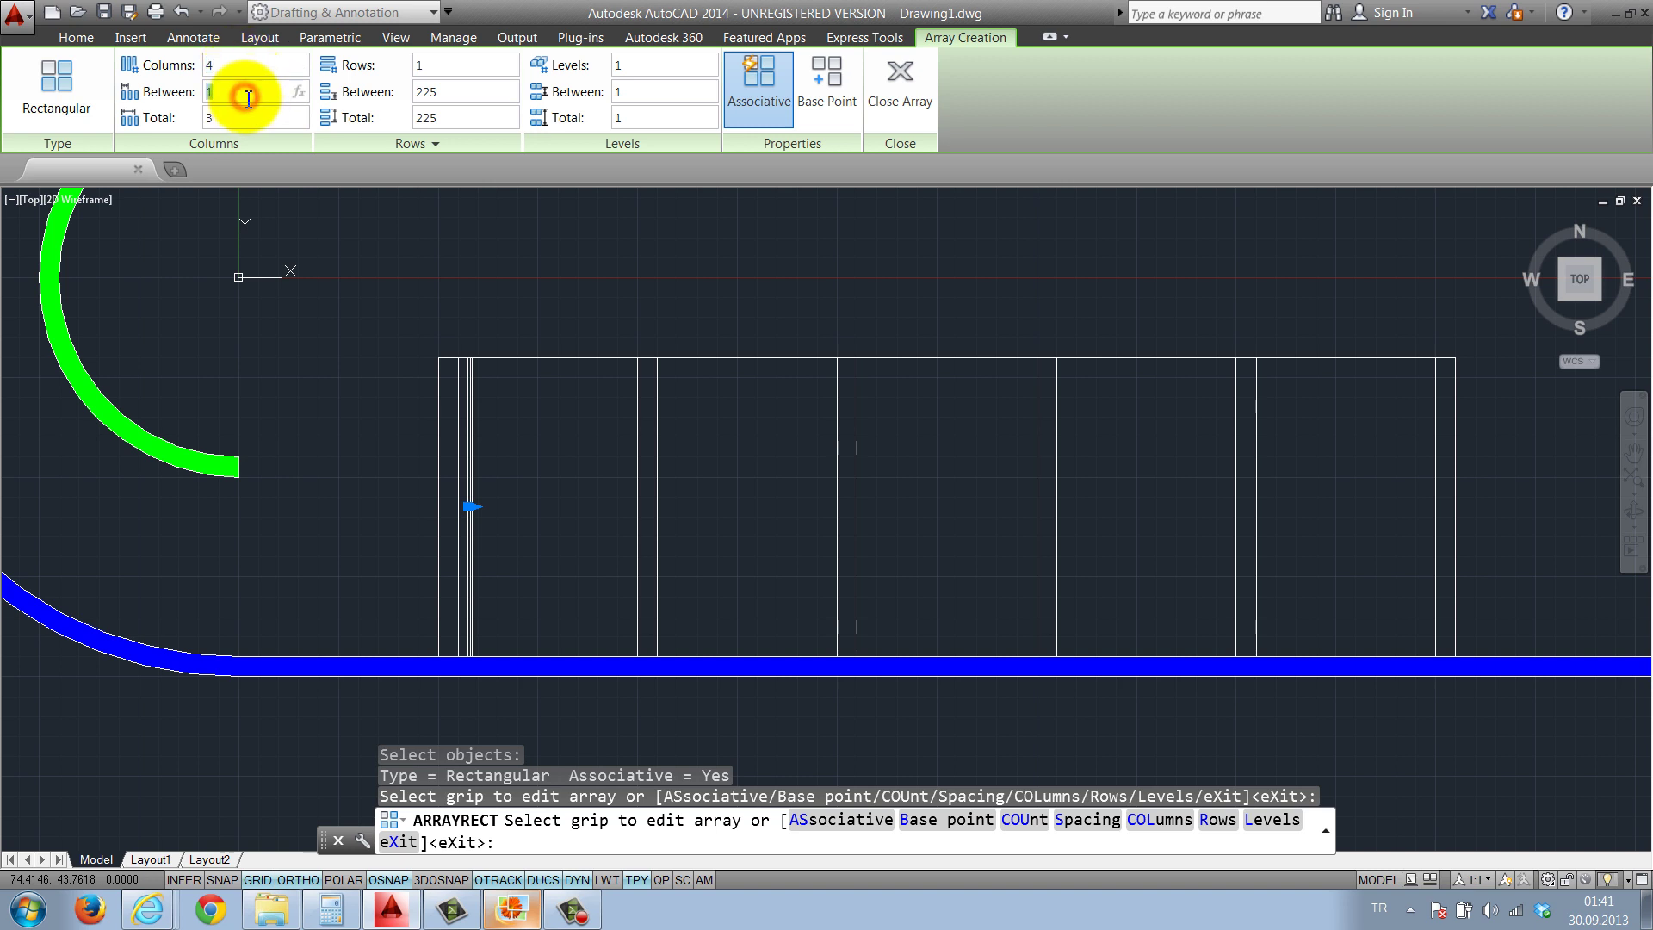
type("5")
key("Return")
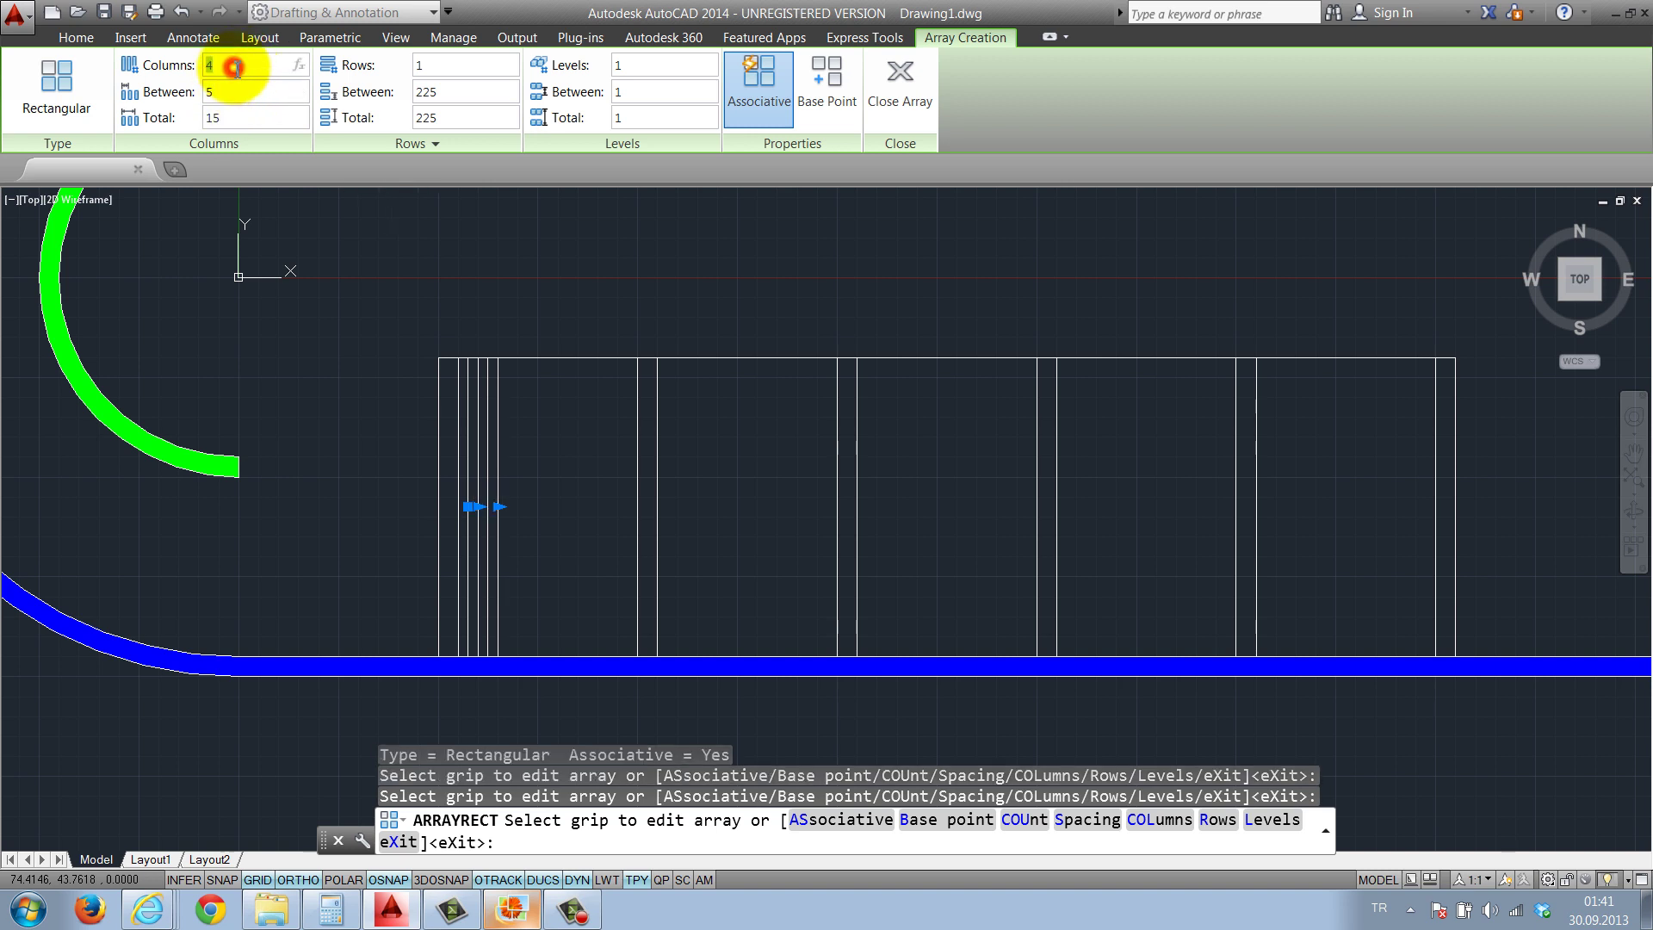
type("10")
key("Return")
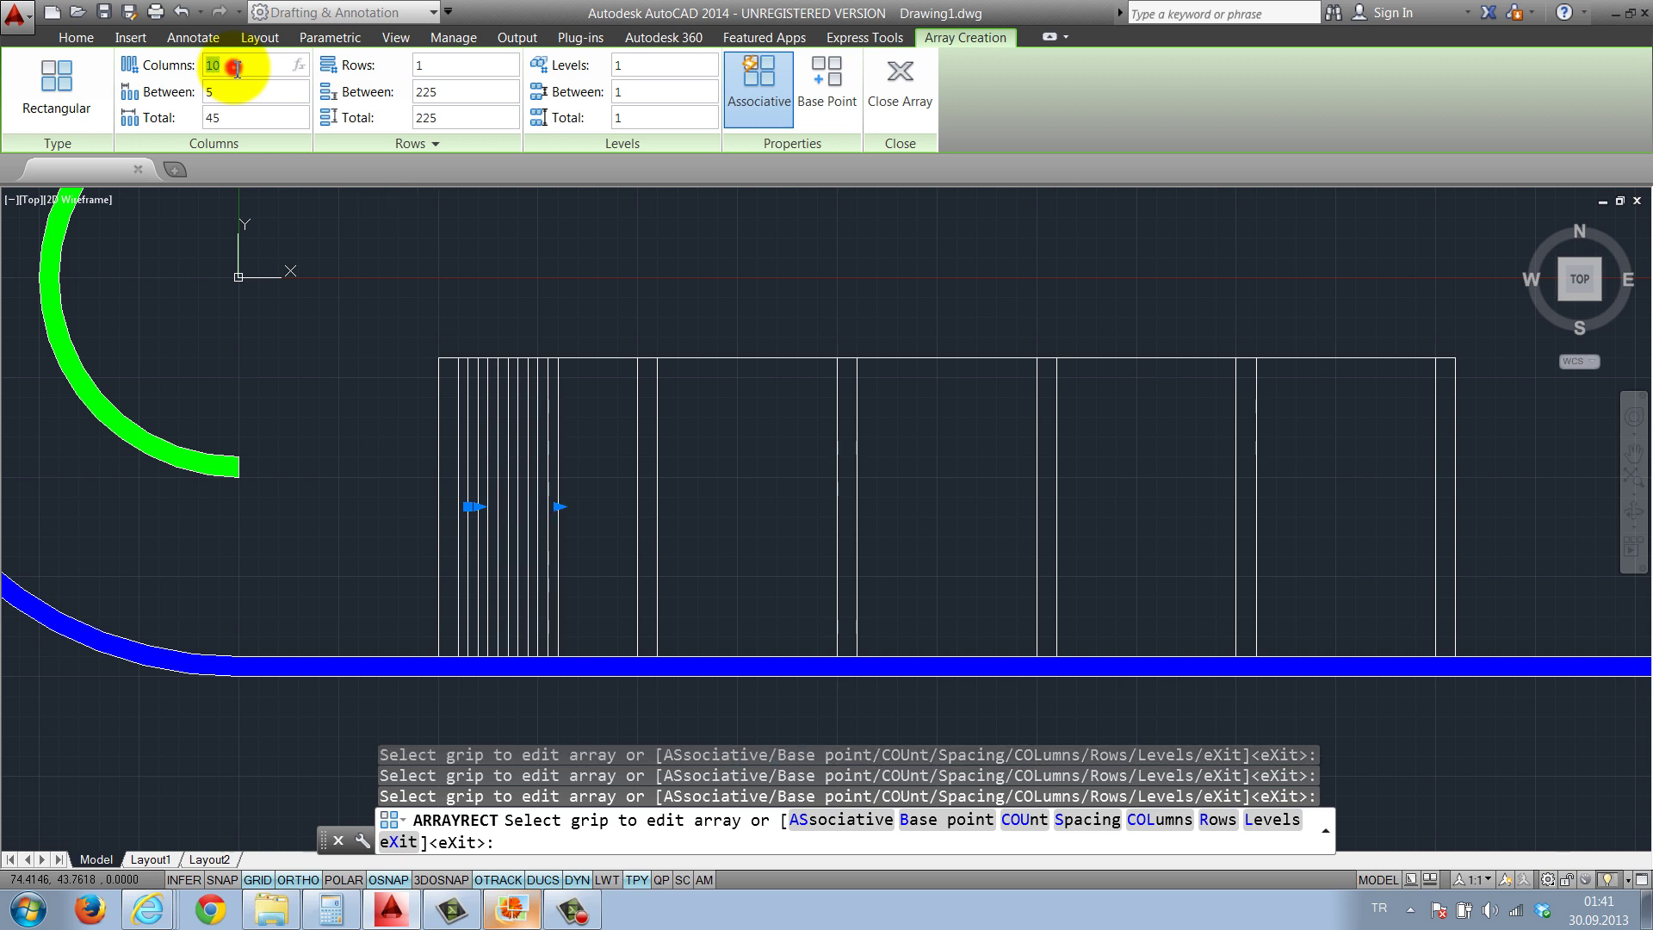
type("18")
key("Return")
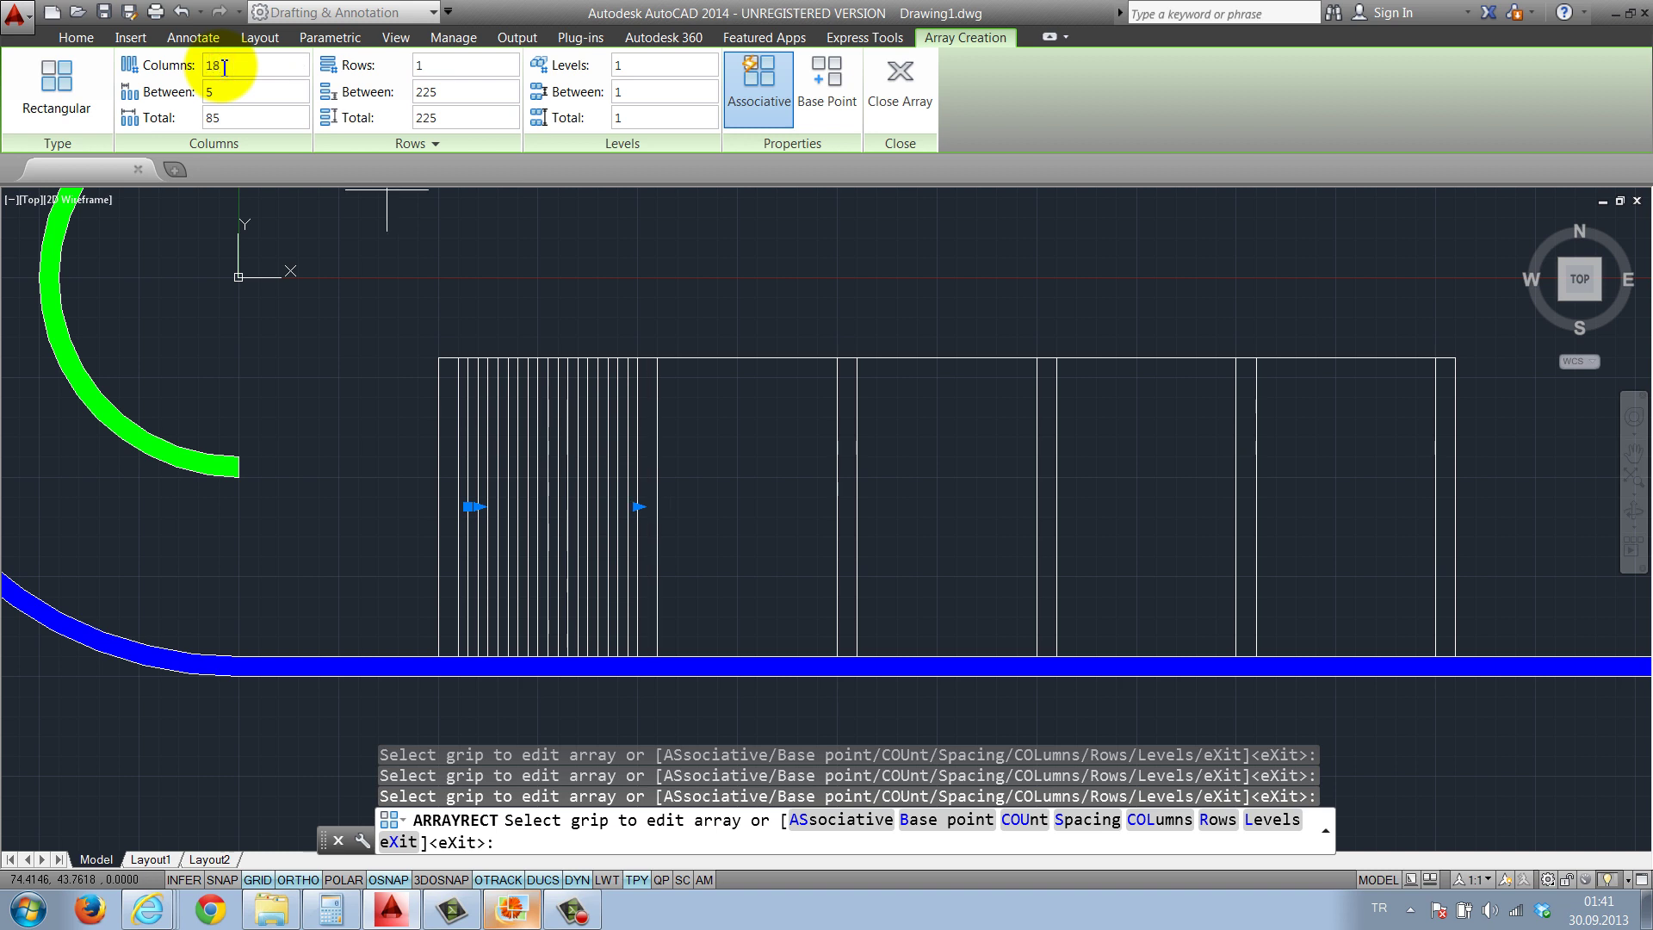
middle_click_drag(594, 406, 627, 399)
scroll(615, 386, "up", 2)
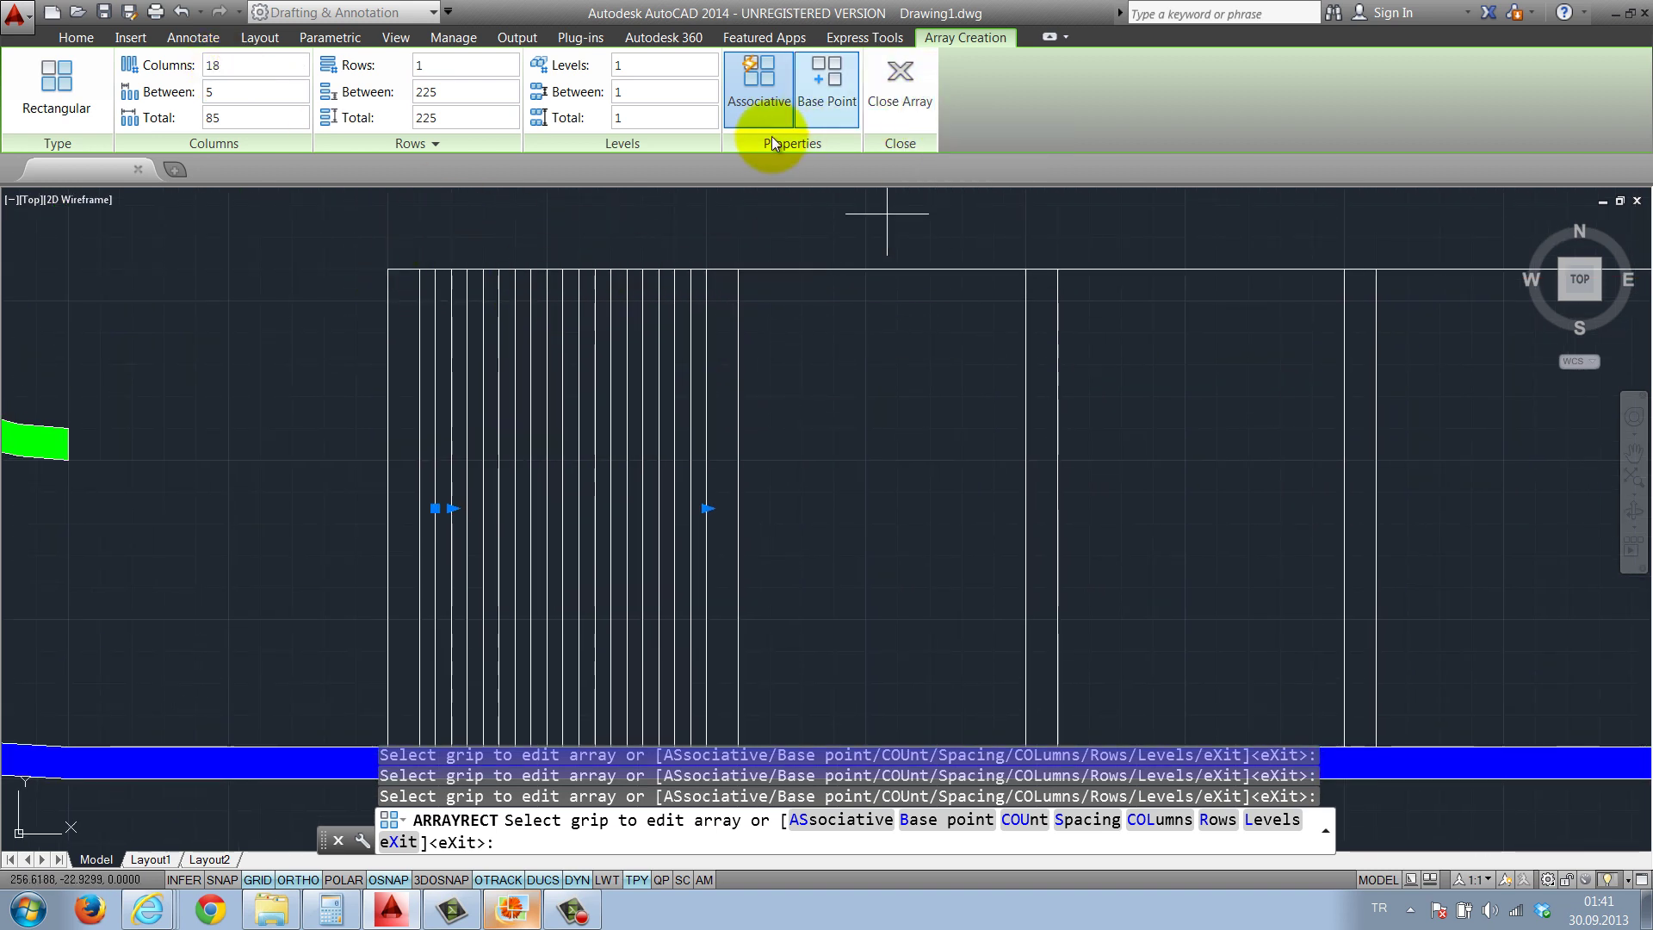
left_click(873, 92)
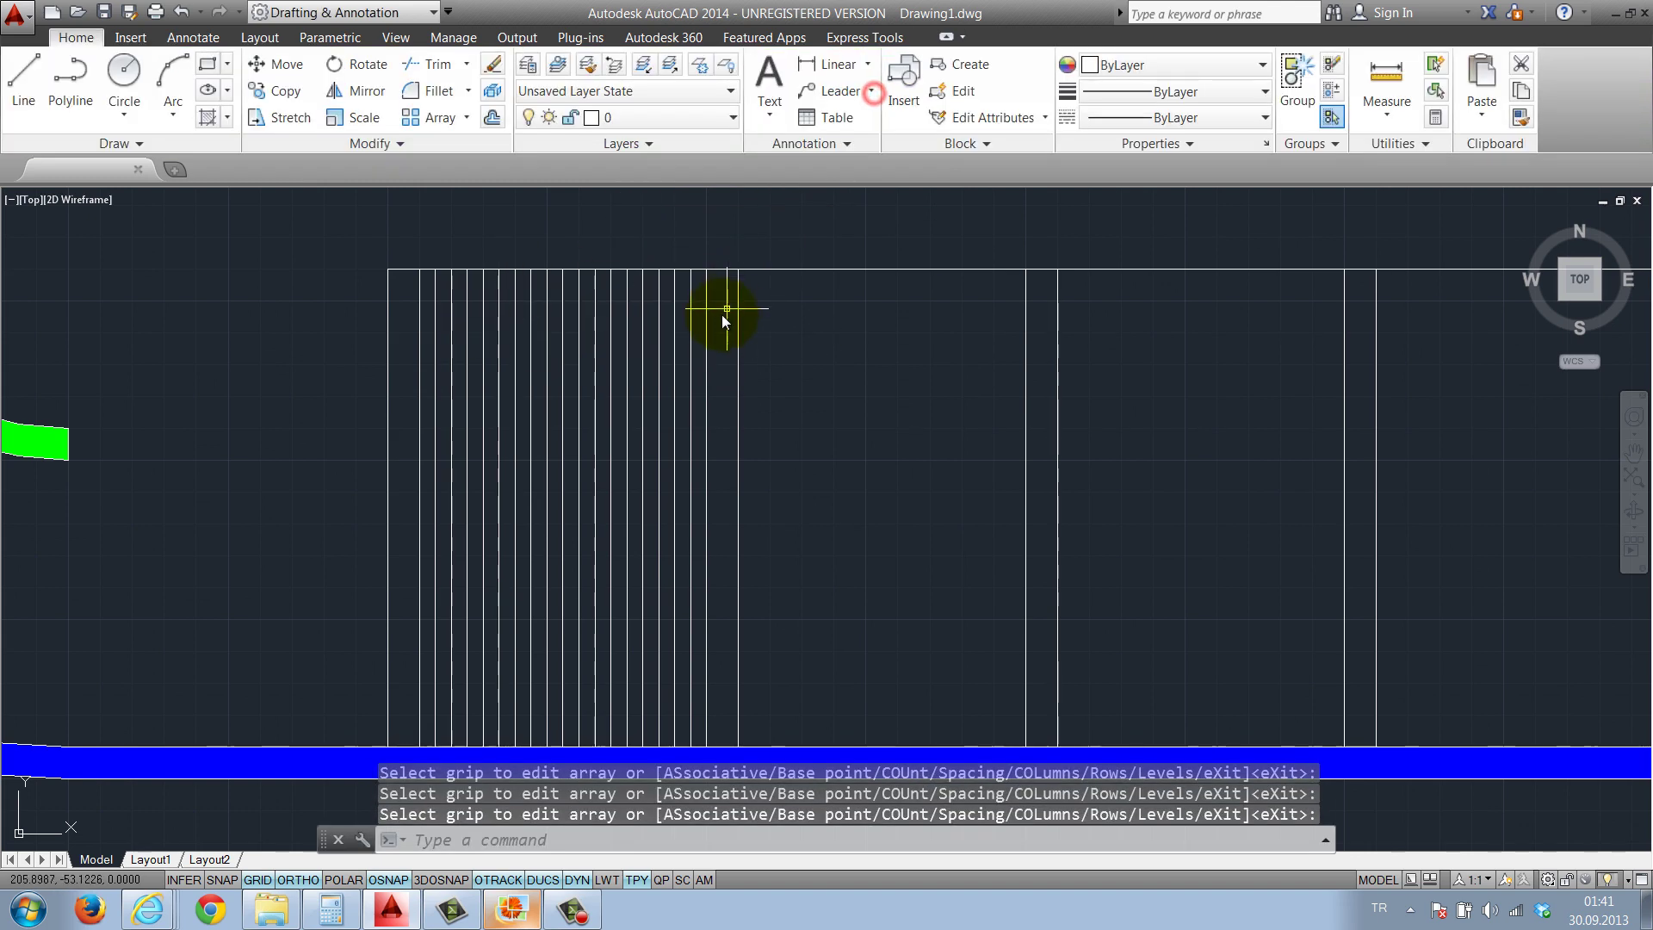
left_click(627, 319)
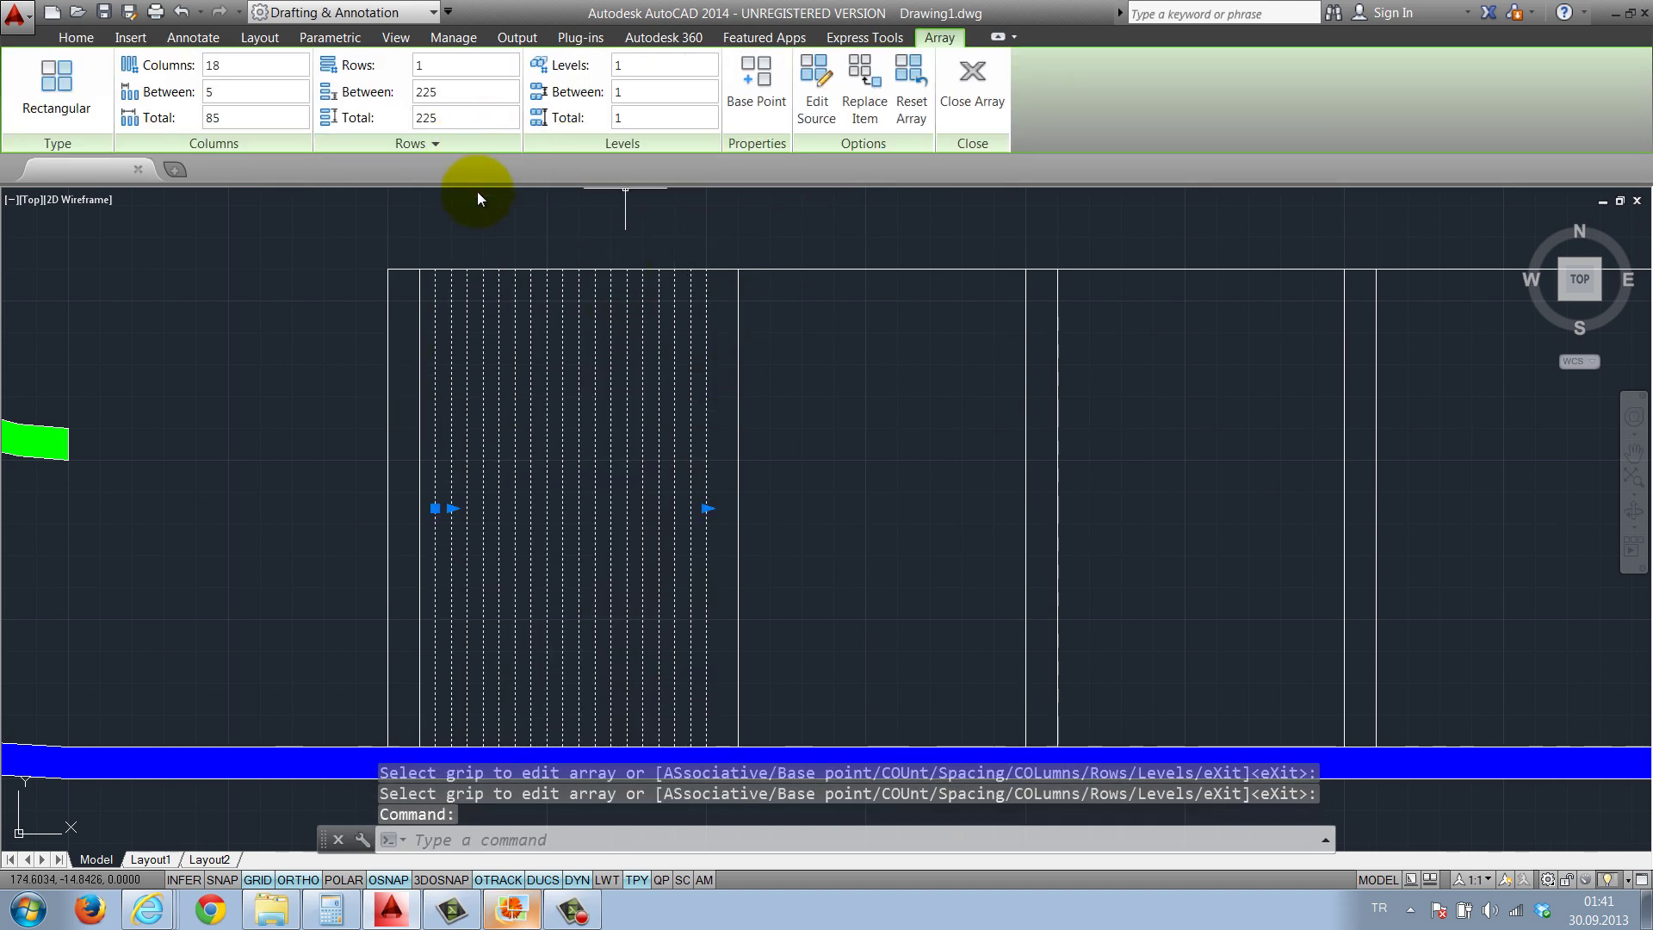
Explode the line array and start a rectangular array of the crossing-selected partition lines
type("x")
key("Return")
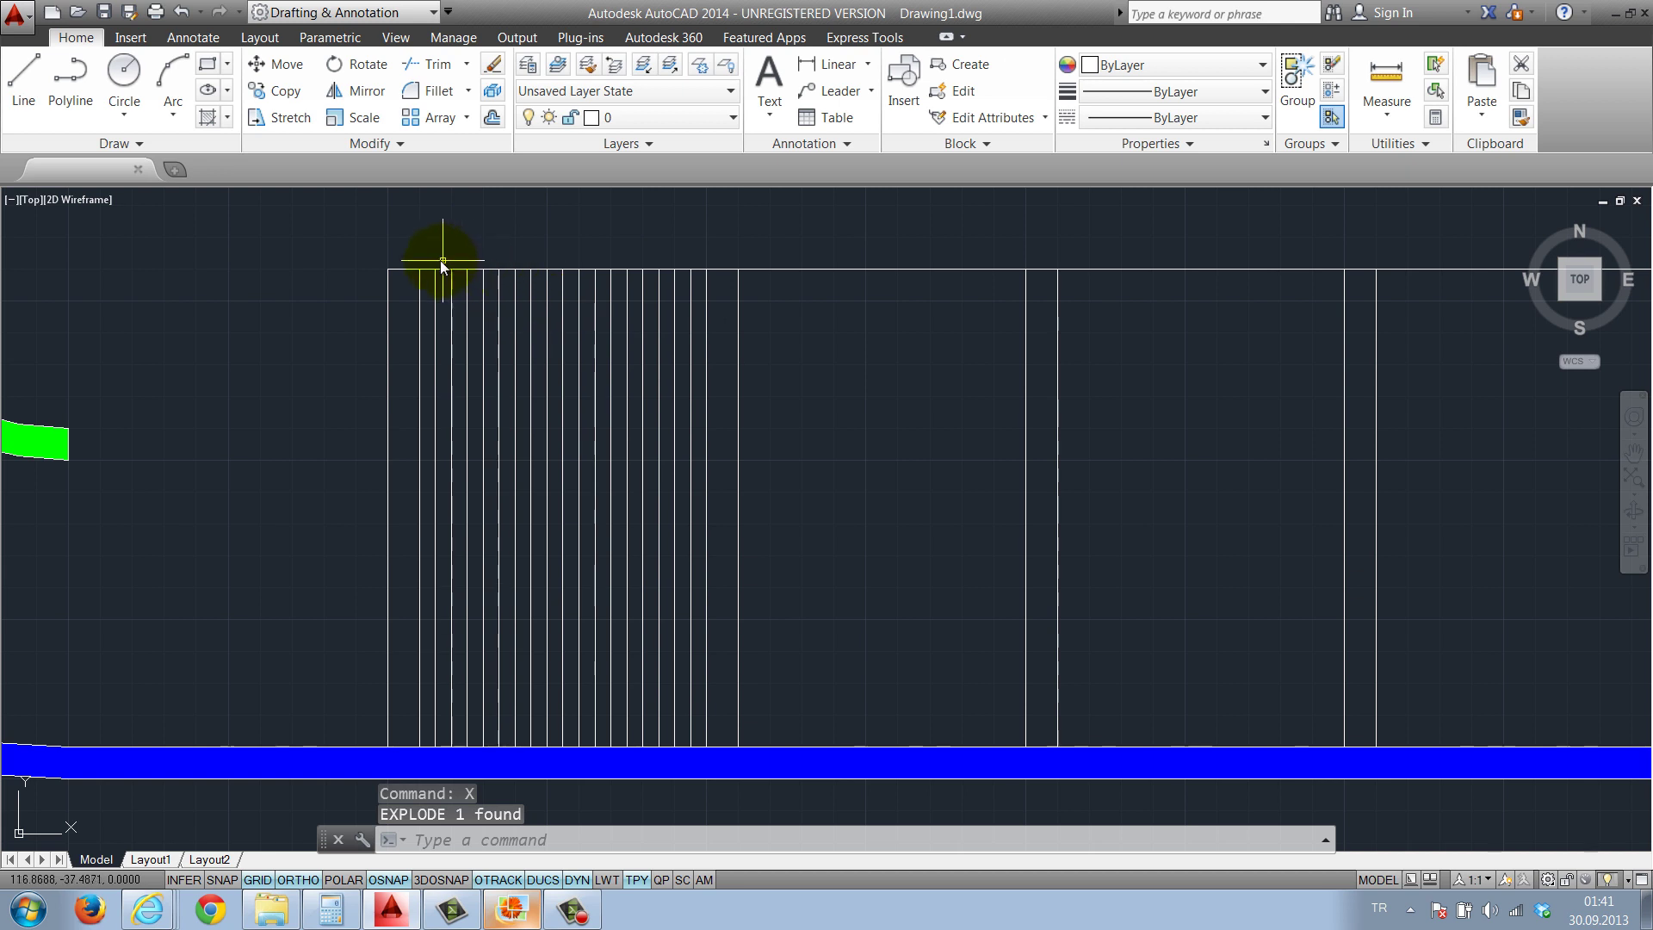
left_click(702, 375)
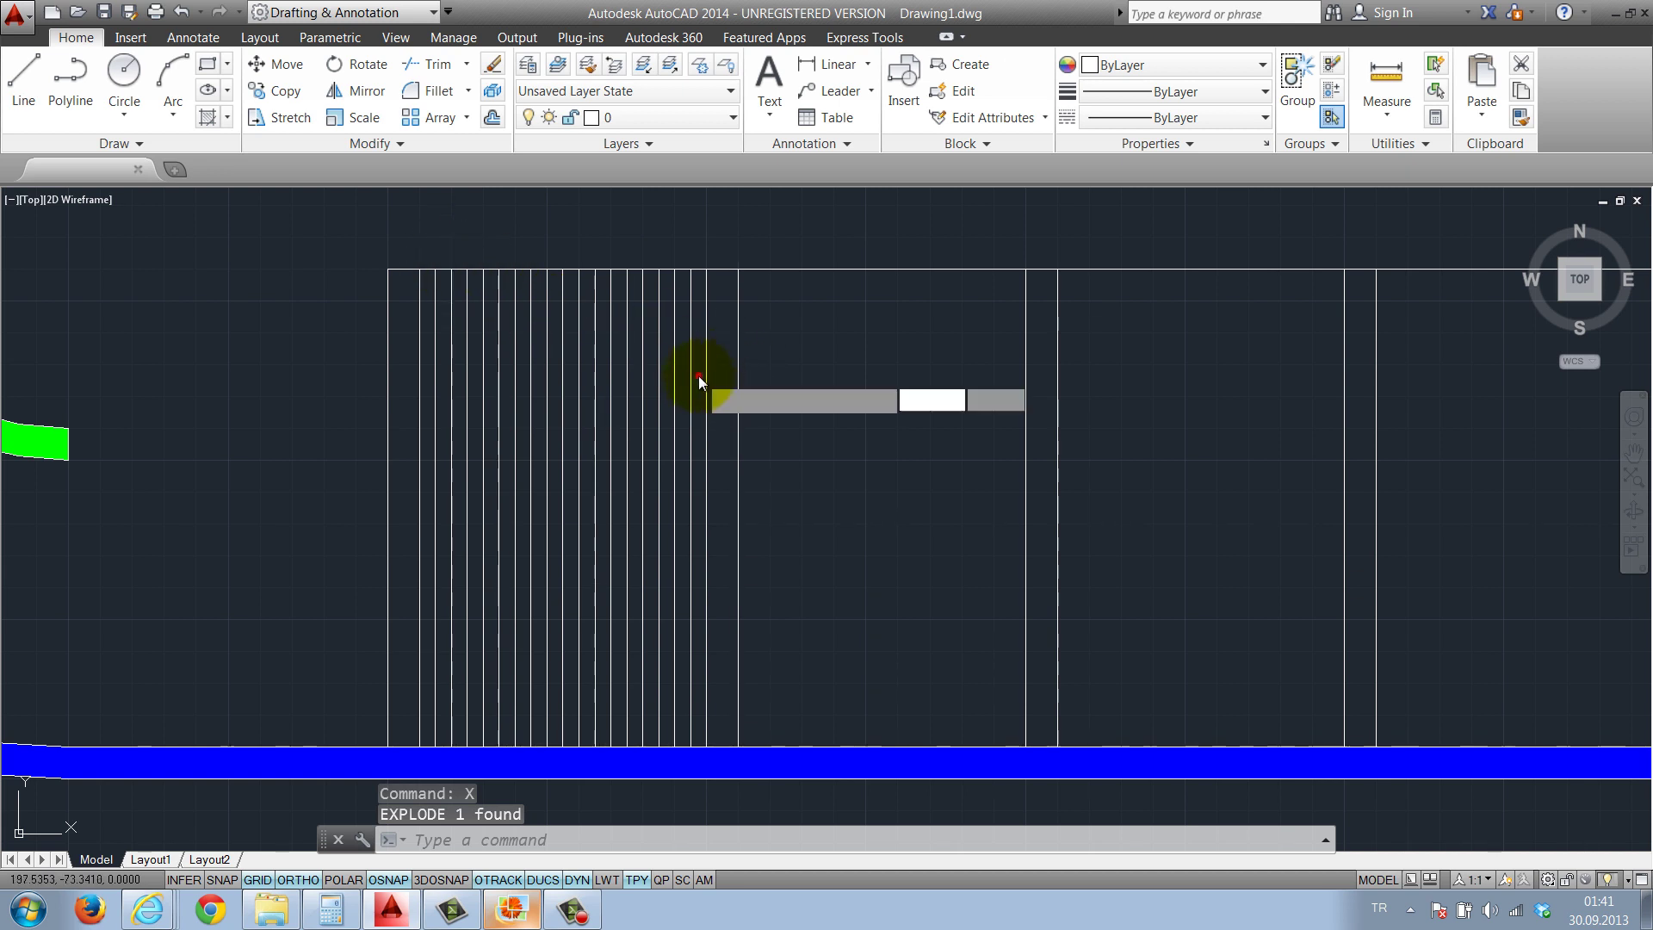
left_click(432, 344)
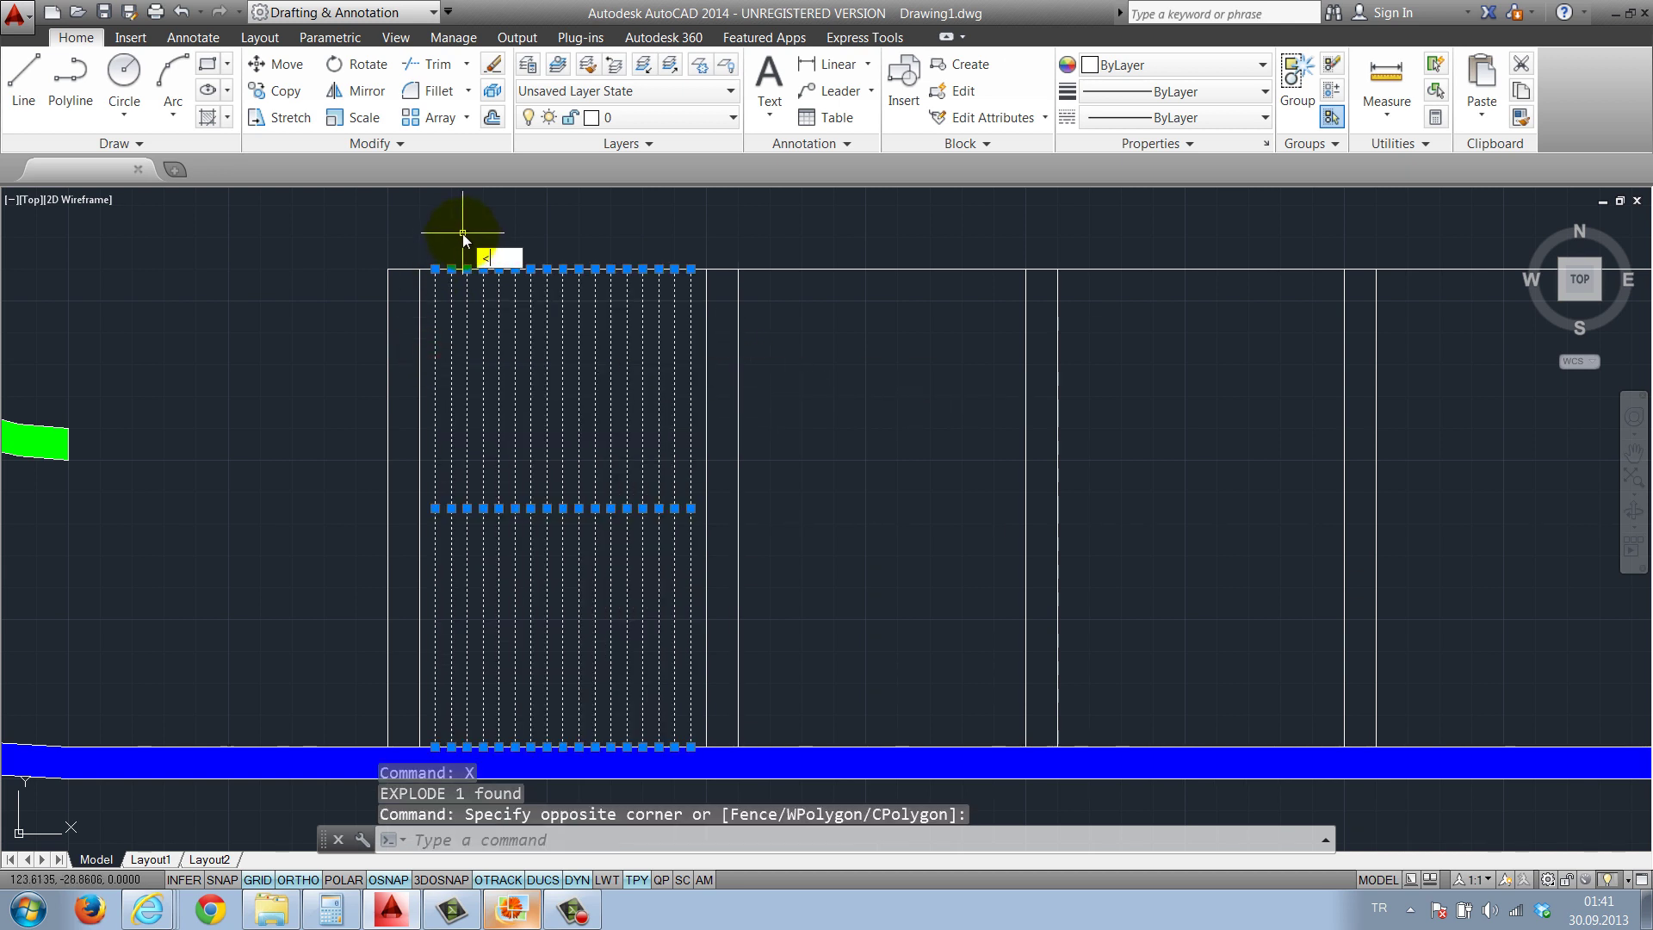
type("ar")
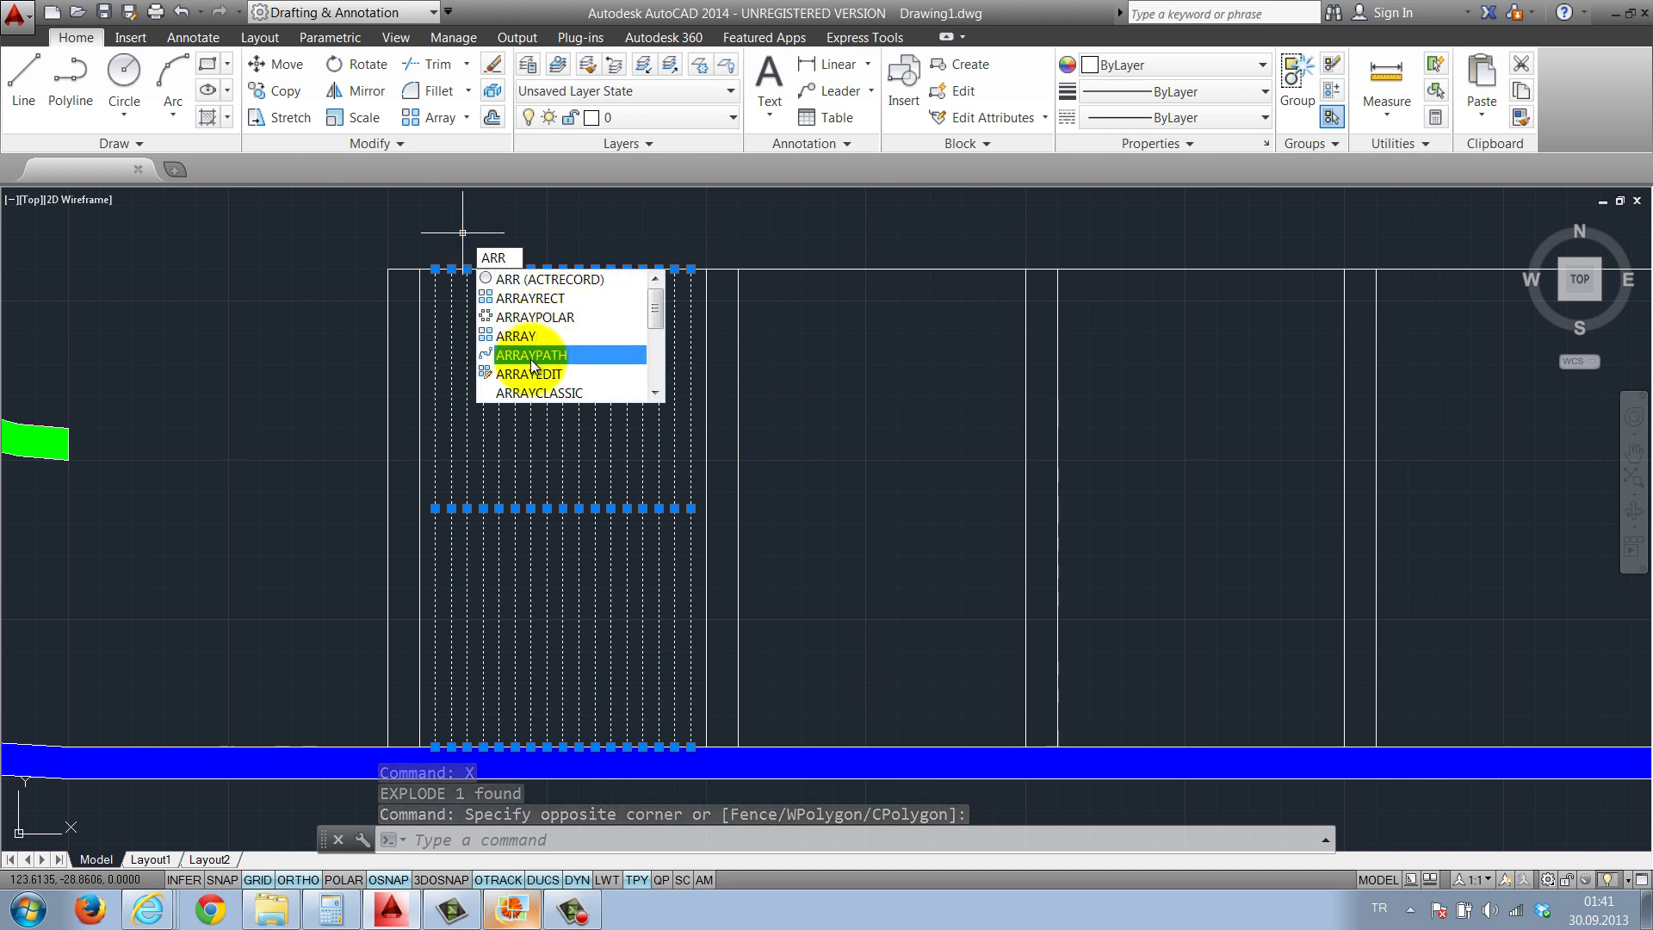
left_click(532, 300)
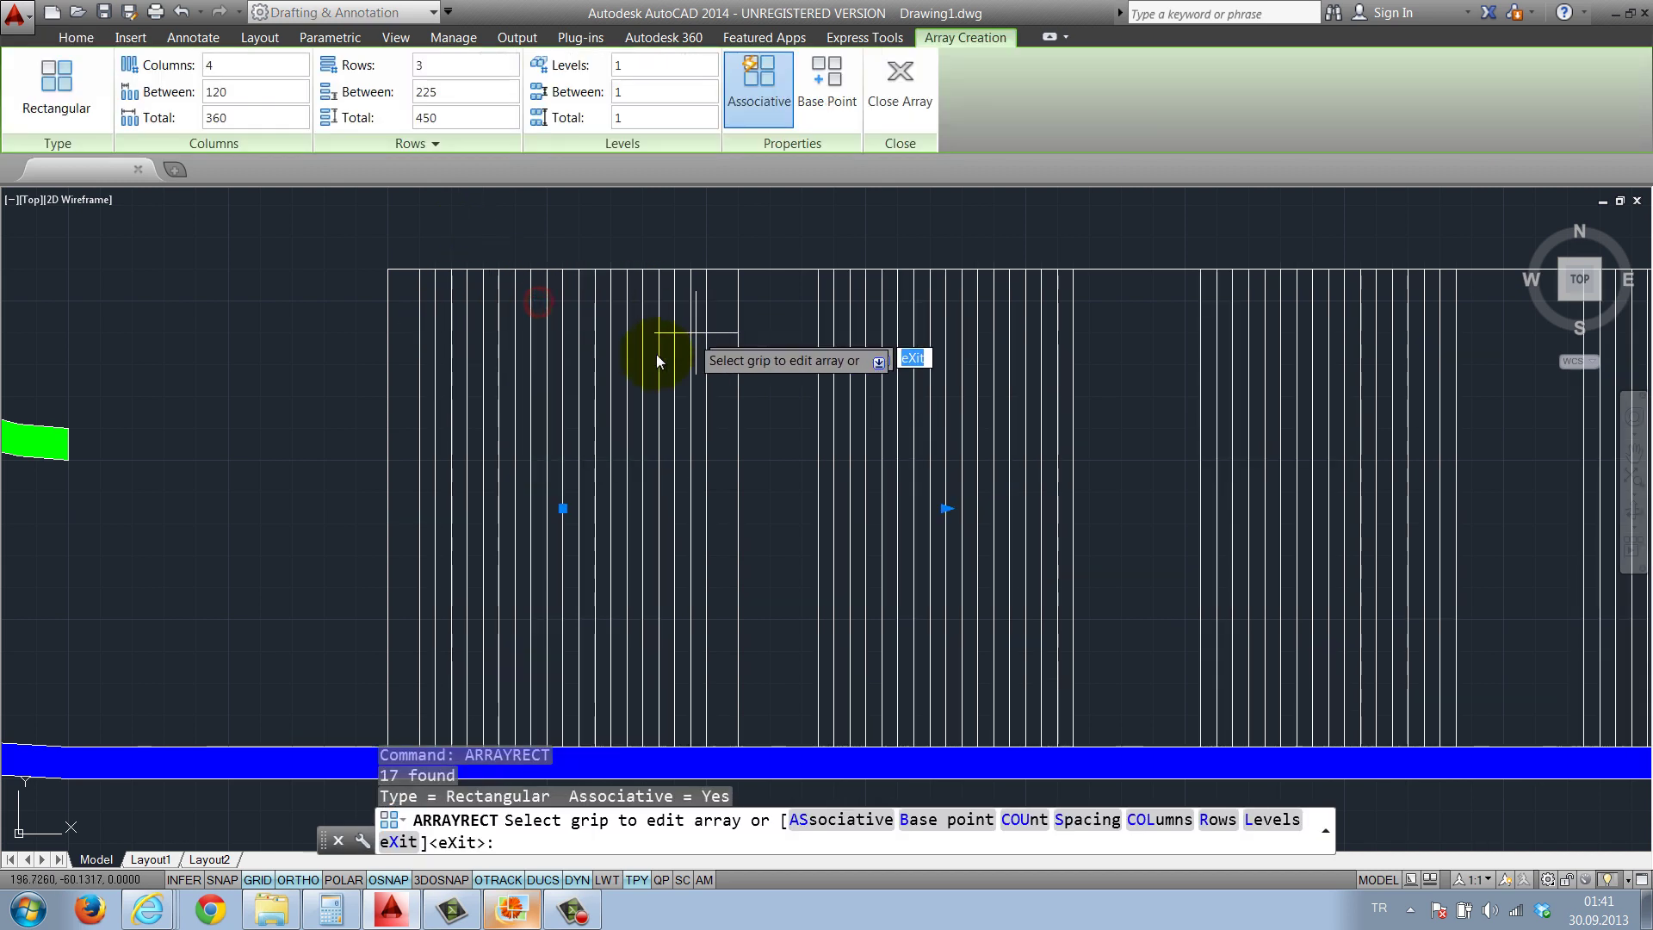
scroll(656, 354, "down", 3)
middle_click_drag(1022, 388, 809, 386)
scroll(672, 404, "down", 2)
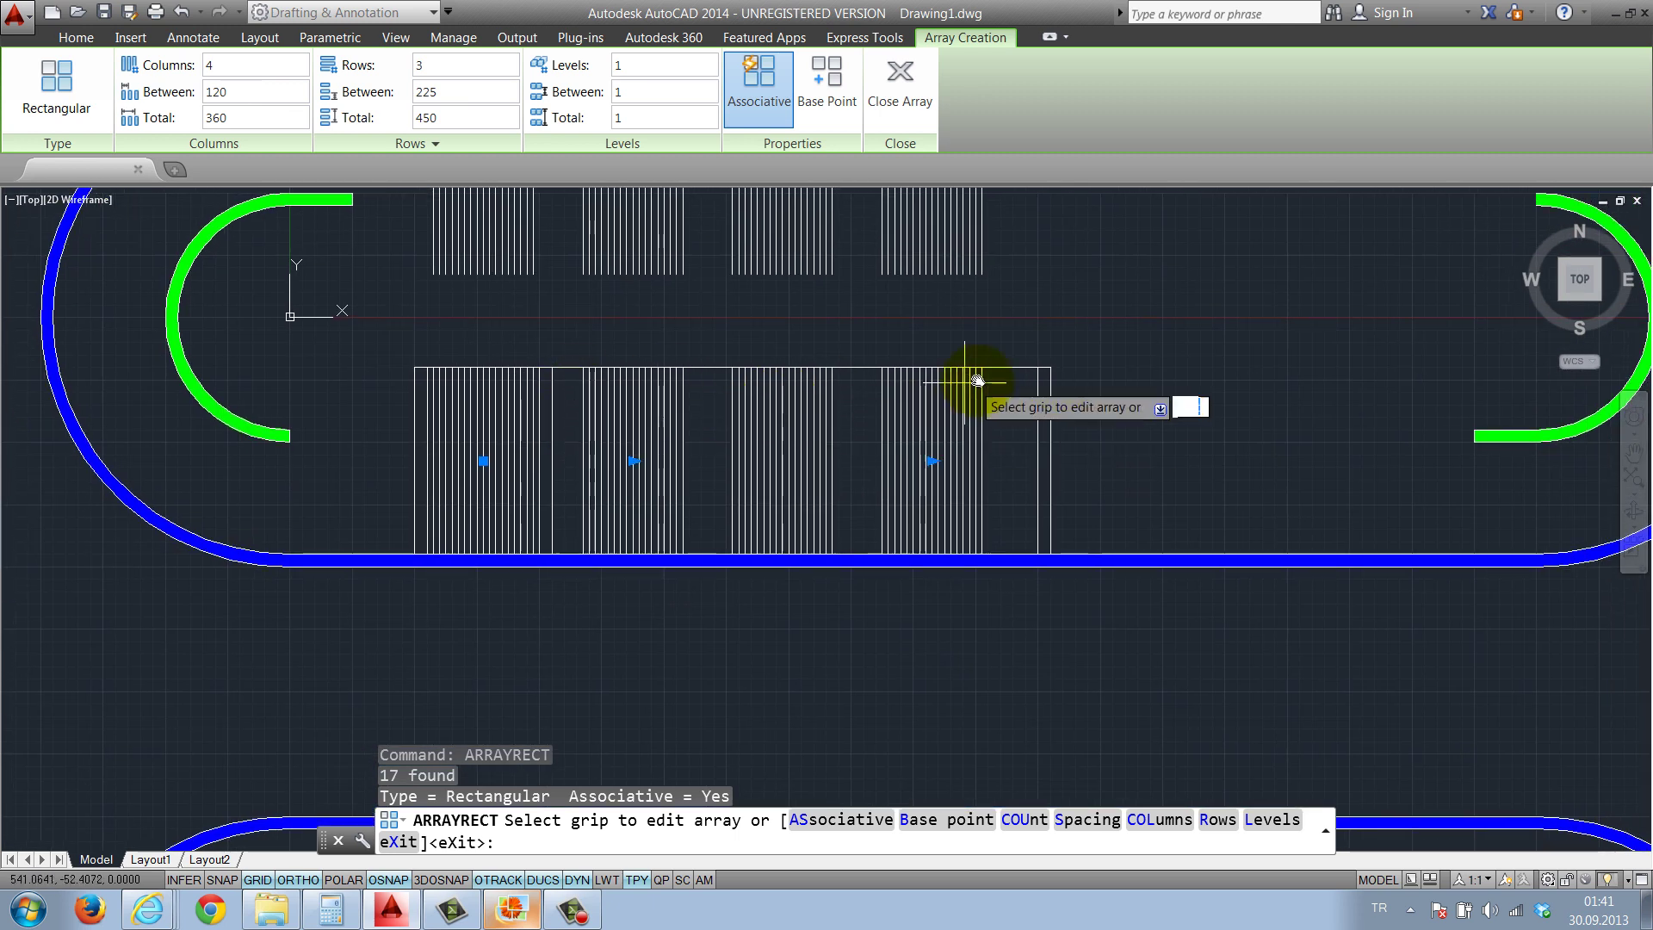
scroll(992, 330, "up", 2)
middle_click_drag(992, 330, 1067, 330)
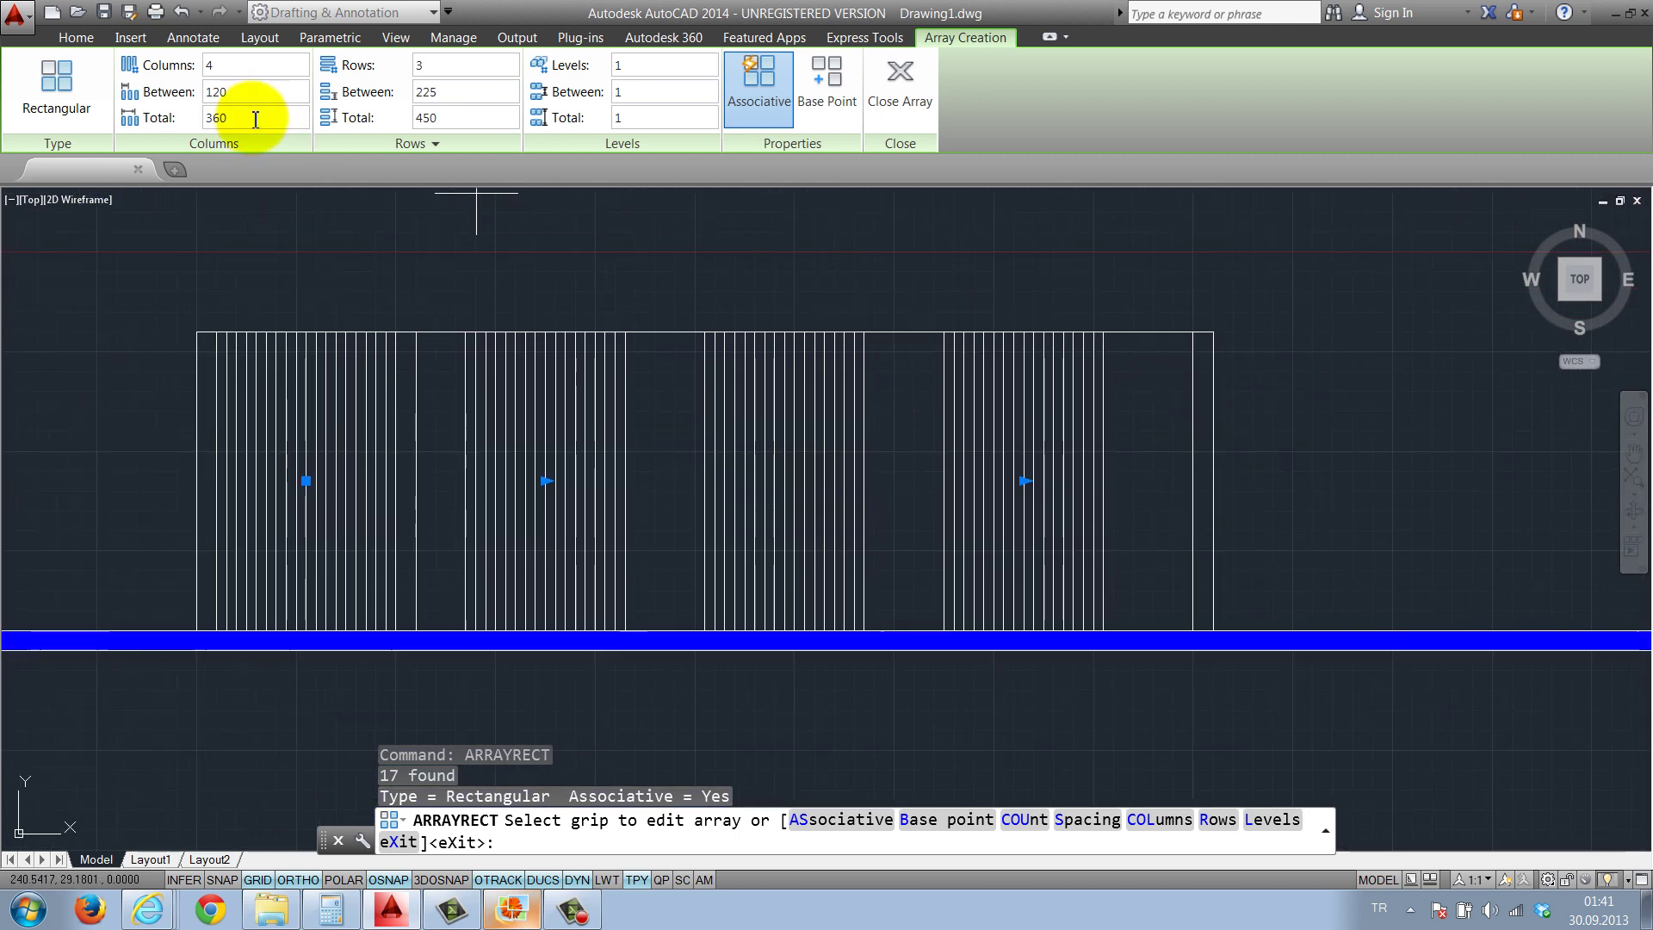
Set the partition array to 5 columns 100 apart in a single row and close it
left_click(236, 94)
type("1")
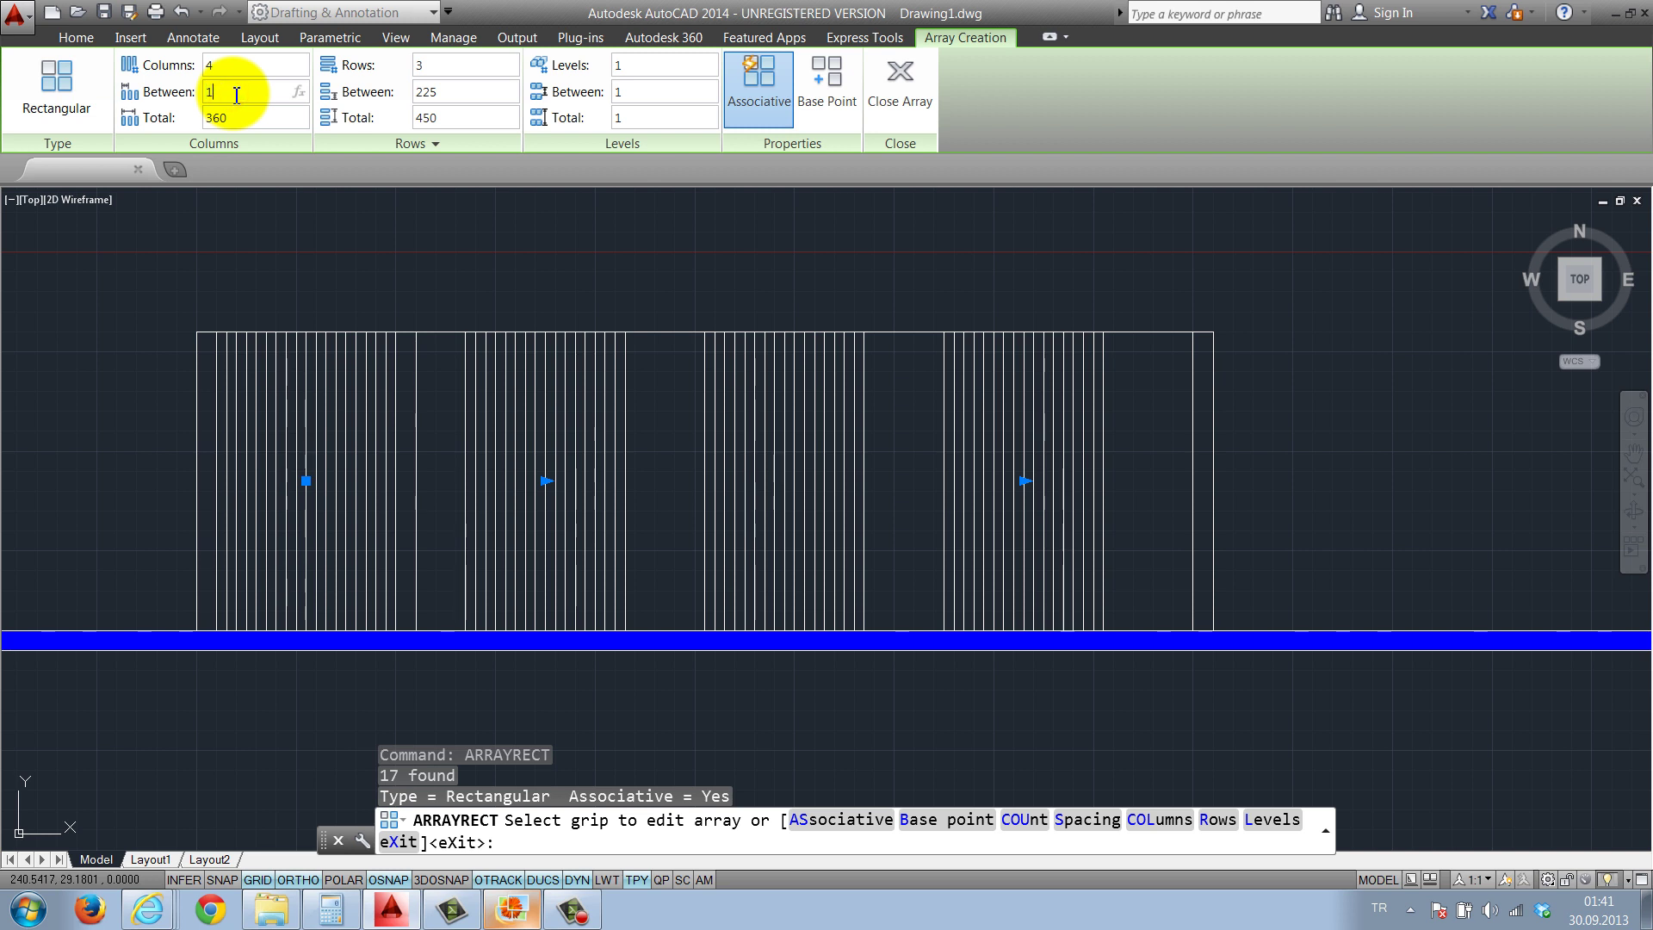
type("00")
key("Return")
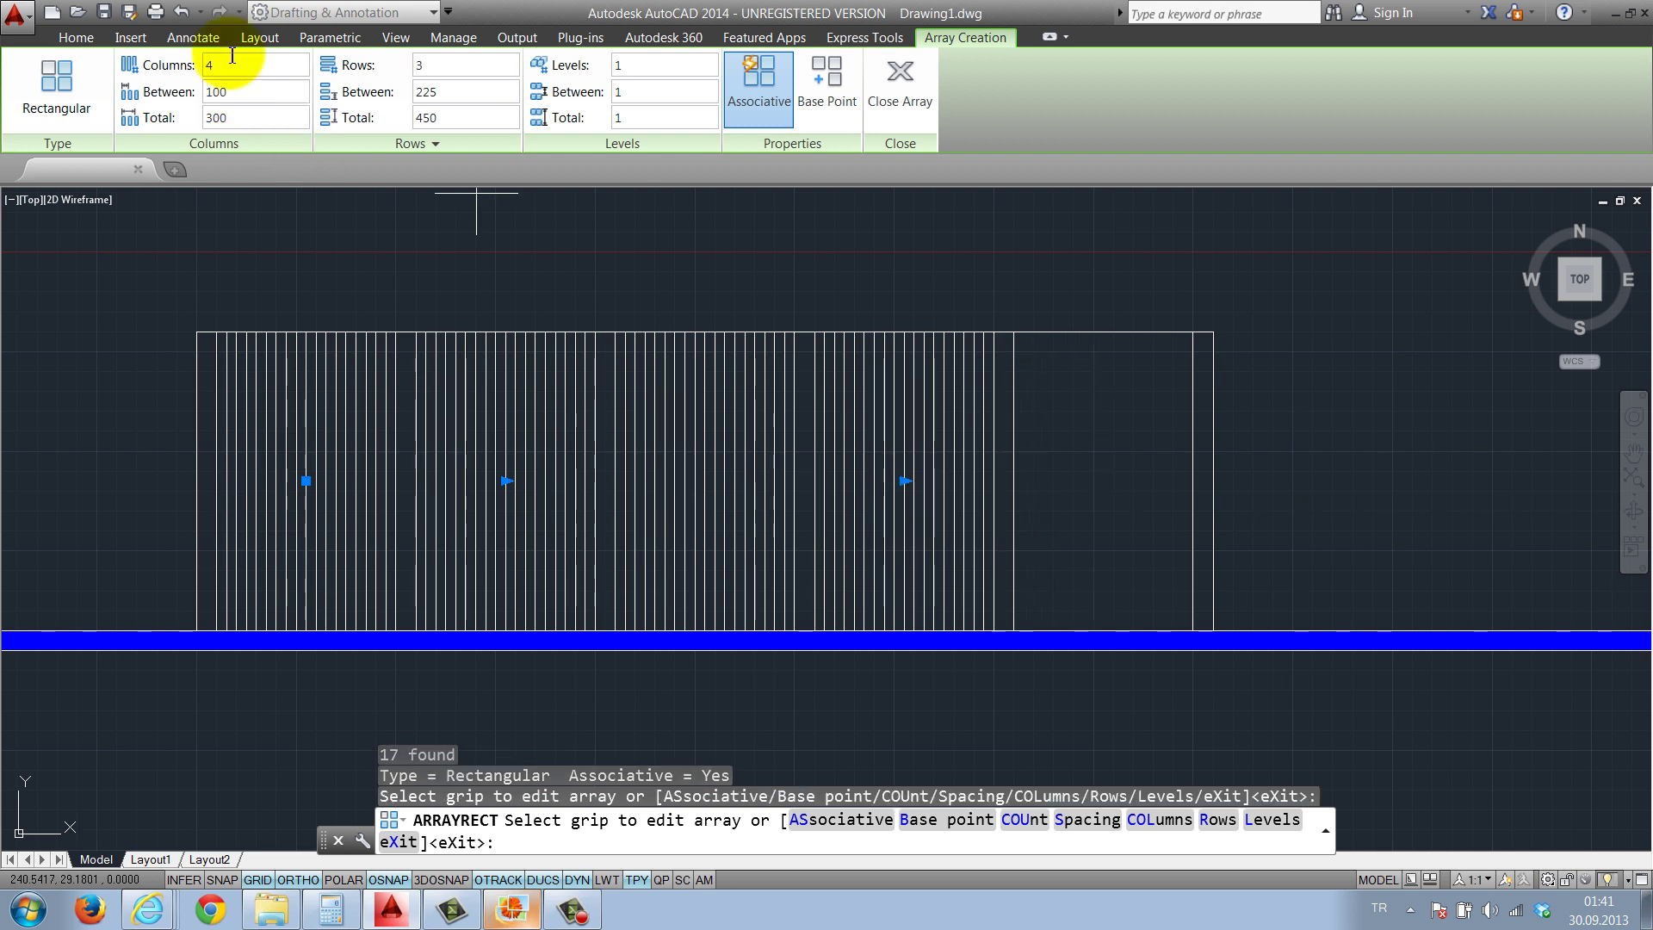
type("5")
key("Return")
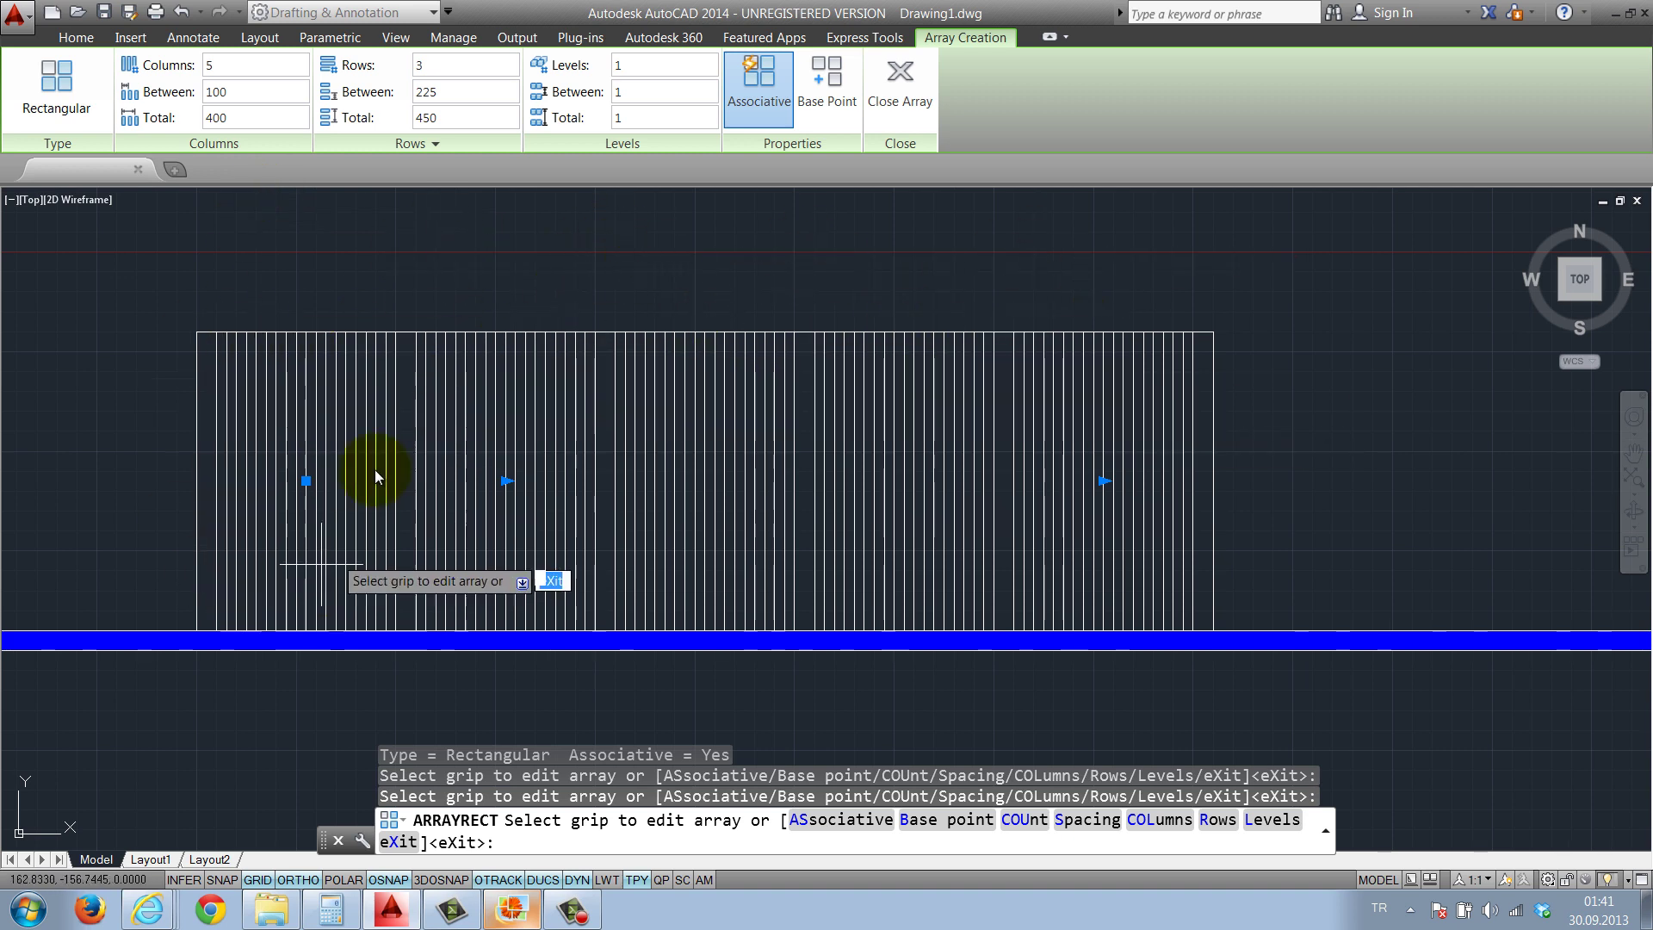
scroll(767, 473, "down", 2)
middle_click_drag(768, 473, 734, 456)
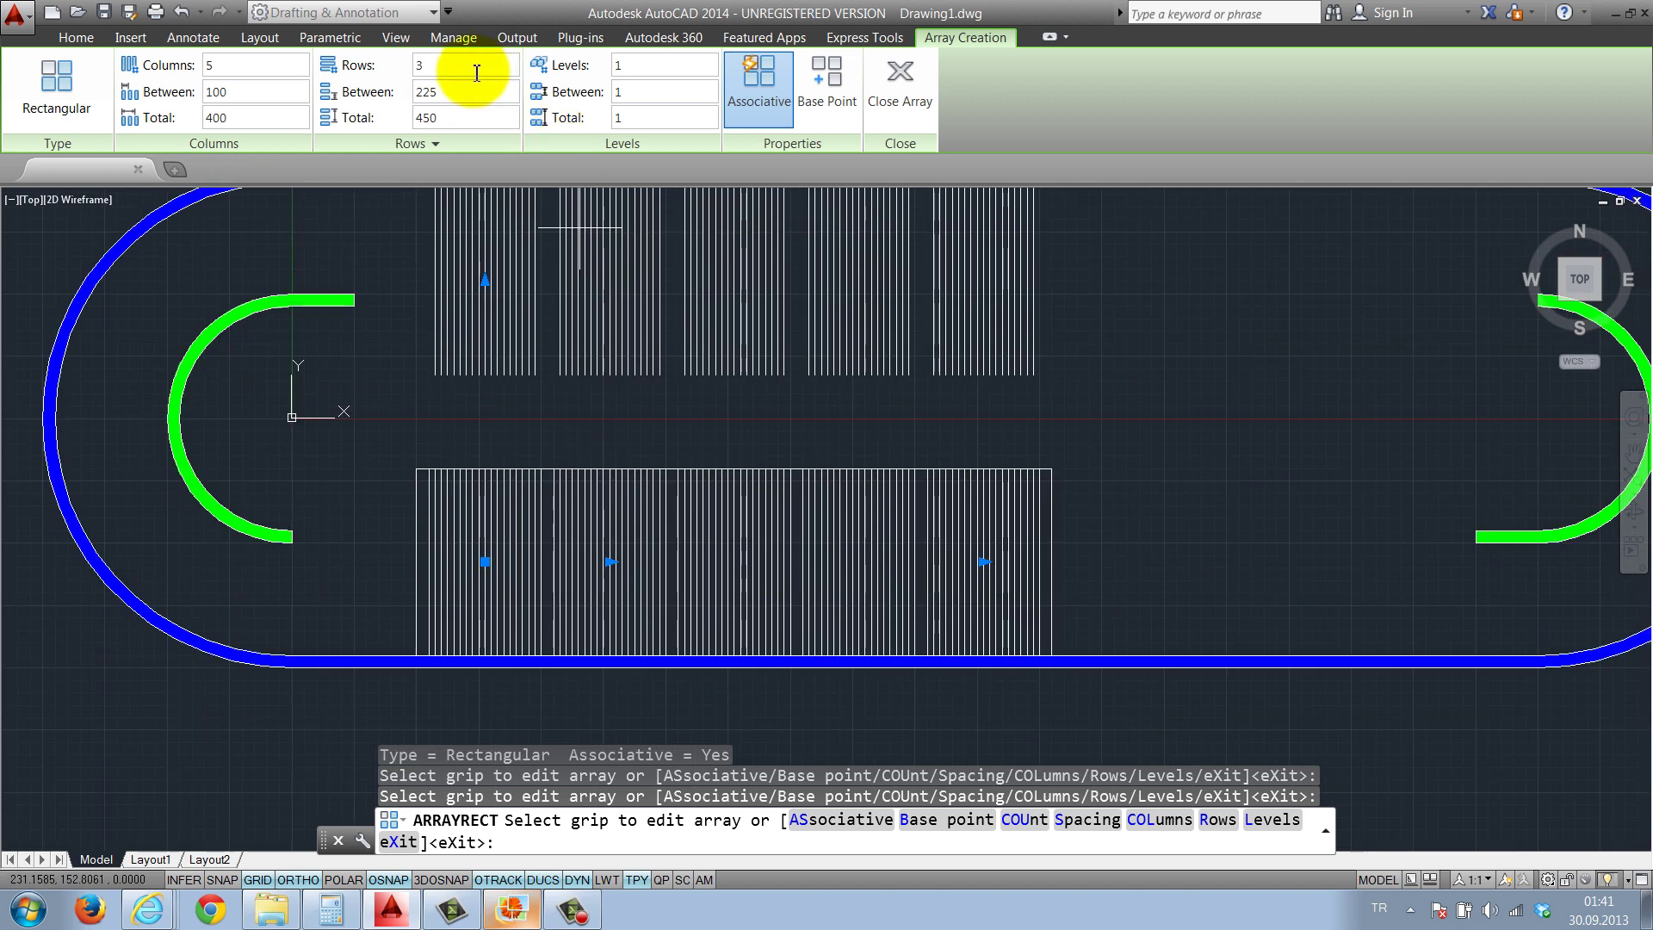
type("1")
key("Return")
scroll(741, 319, "down", 4)
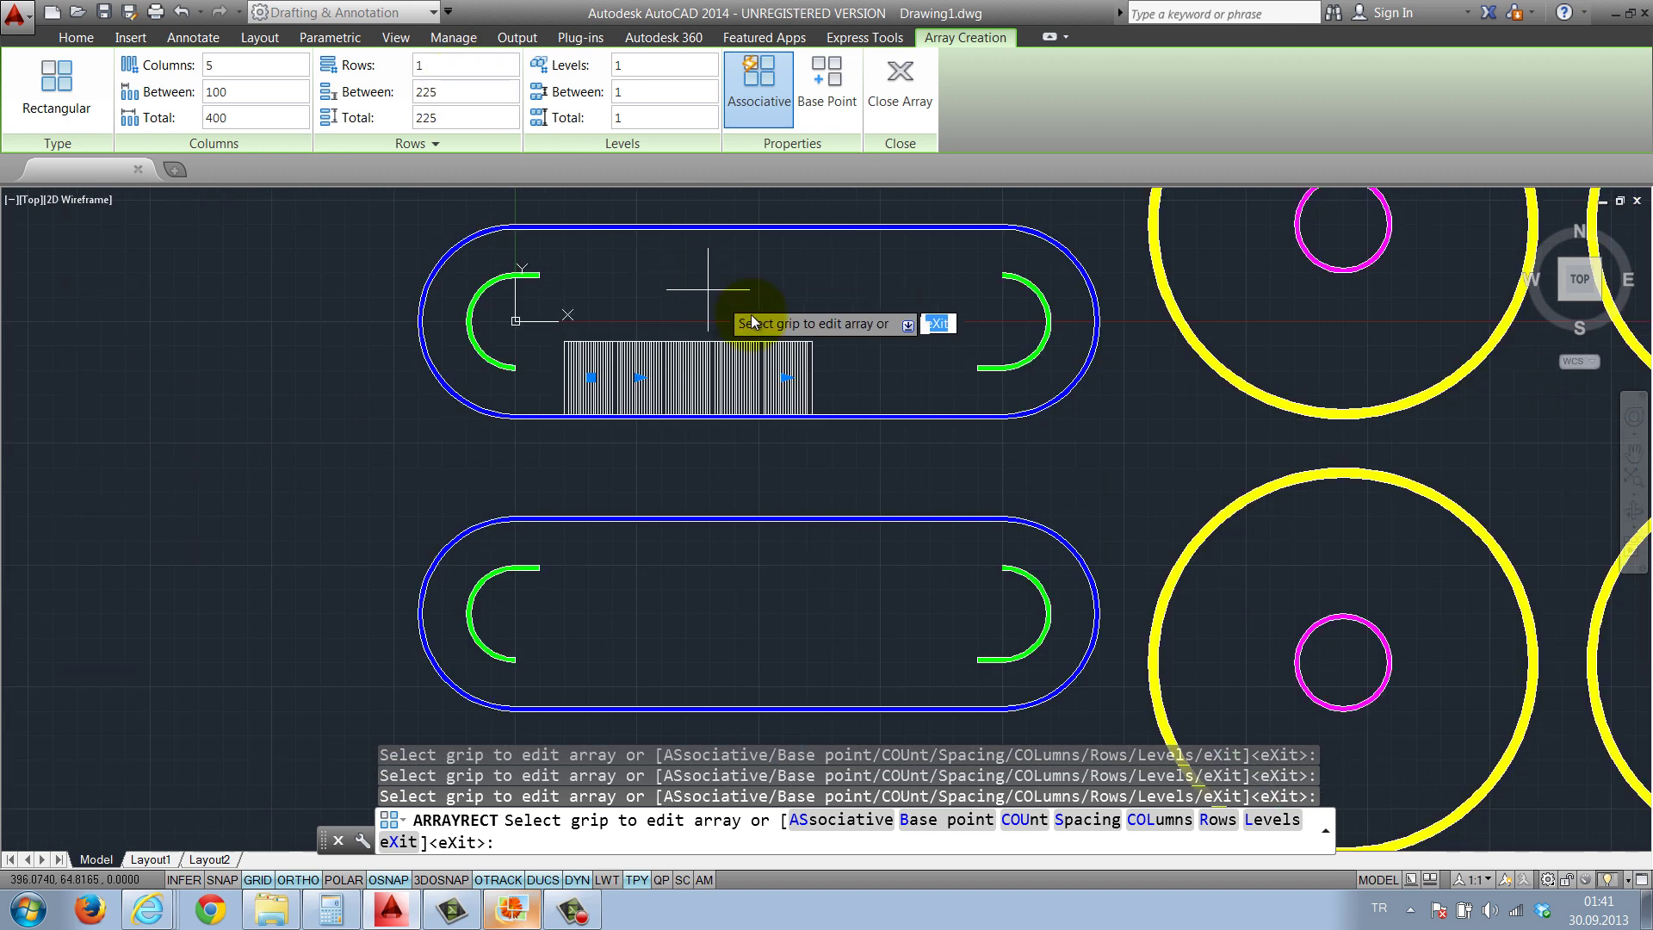
scroll(775, 413, "down", 2)
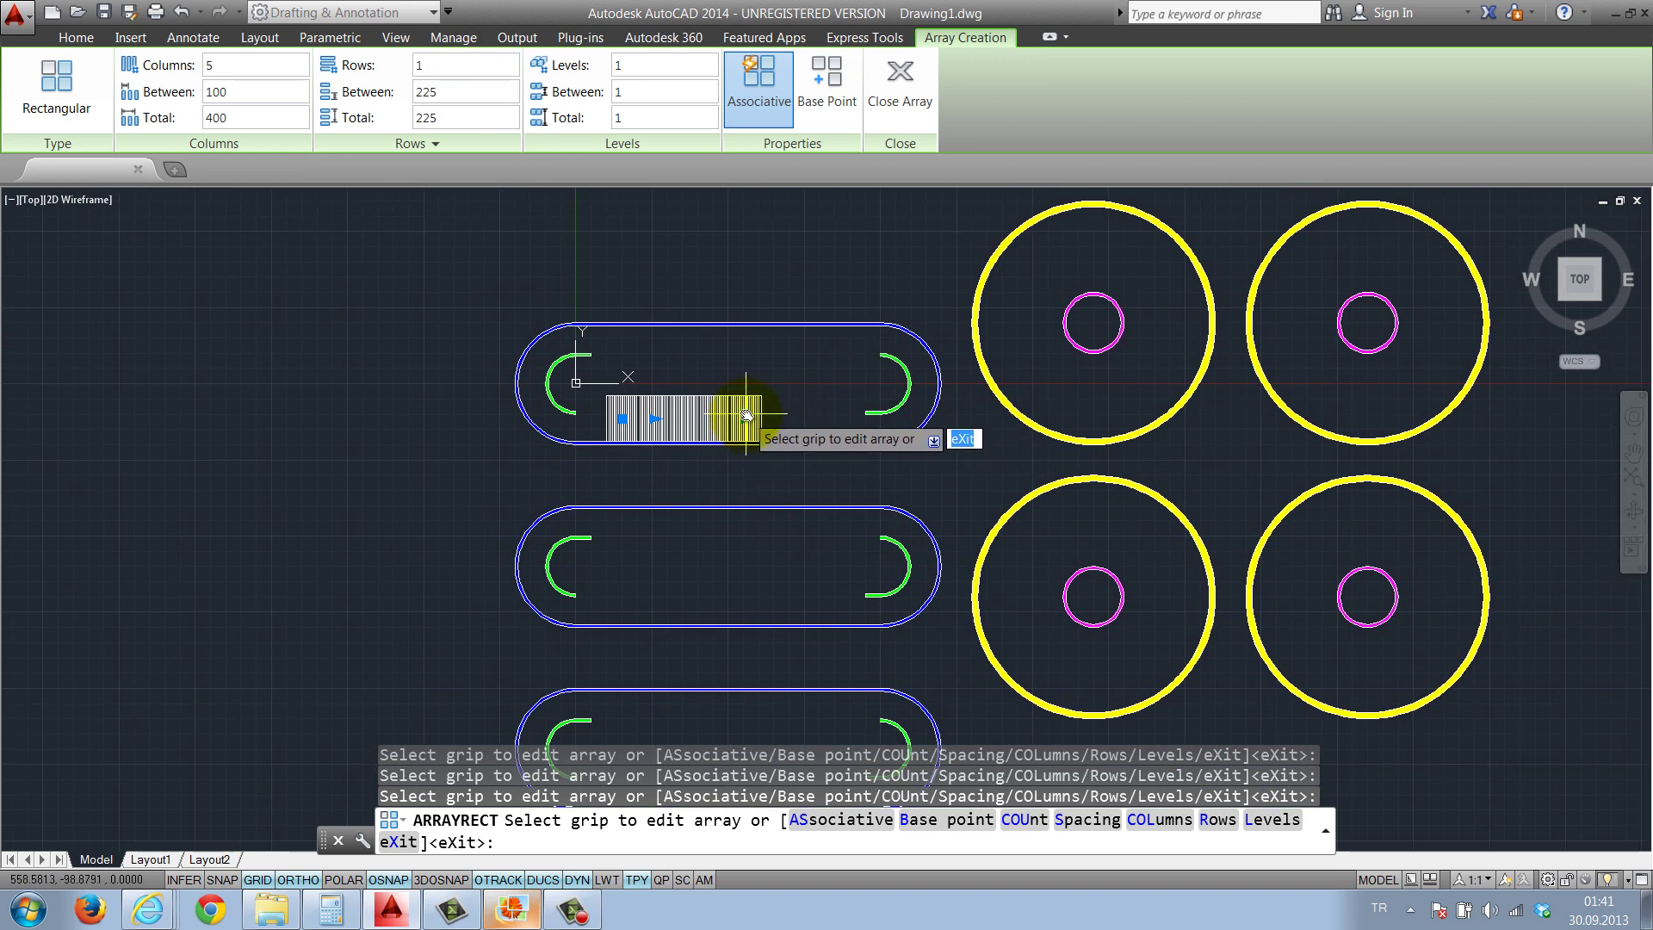
left_click(900, 77)
scroll(978, 541, "down", 2)
Fill the first narrow strip at the tank's left end with a solid magenta hatch
middle_click_drag(732, 324, 665, 324)
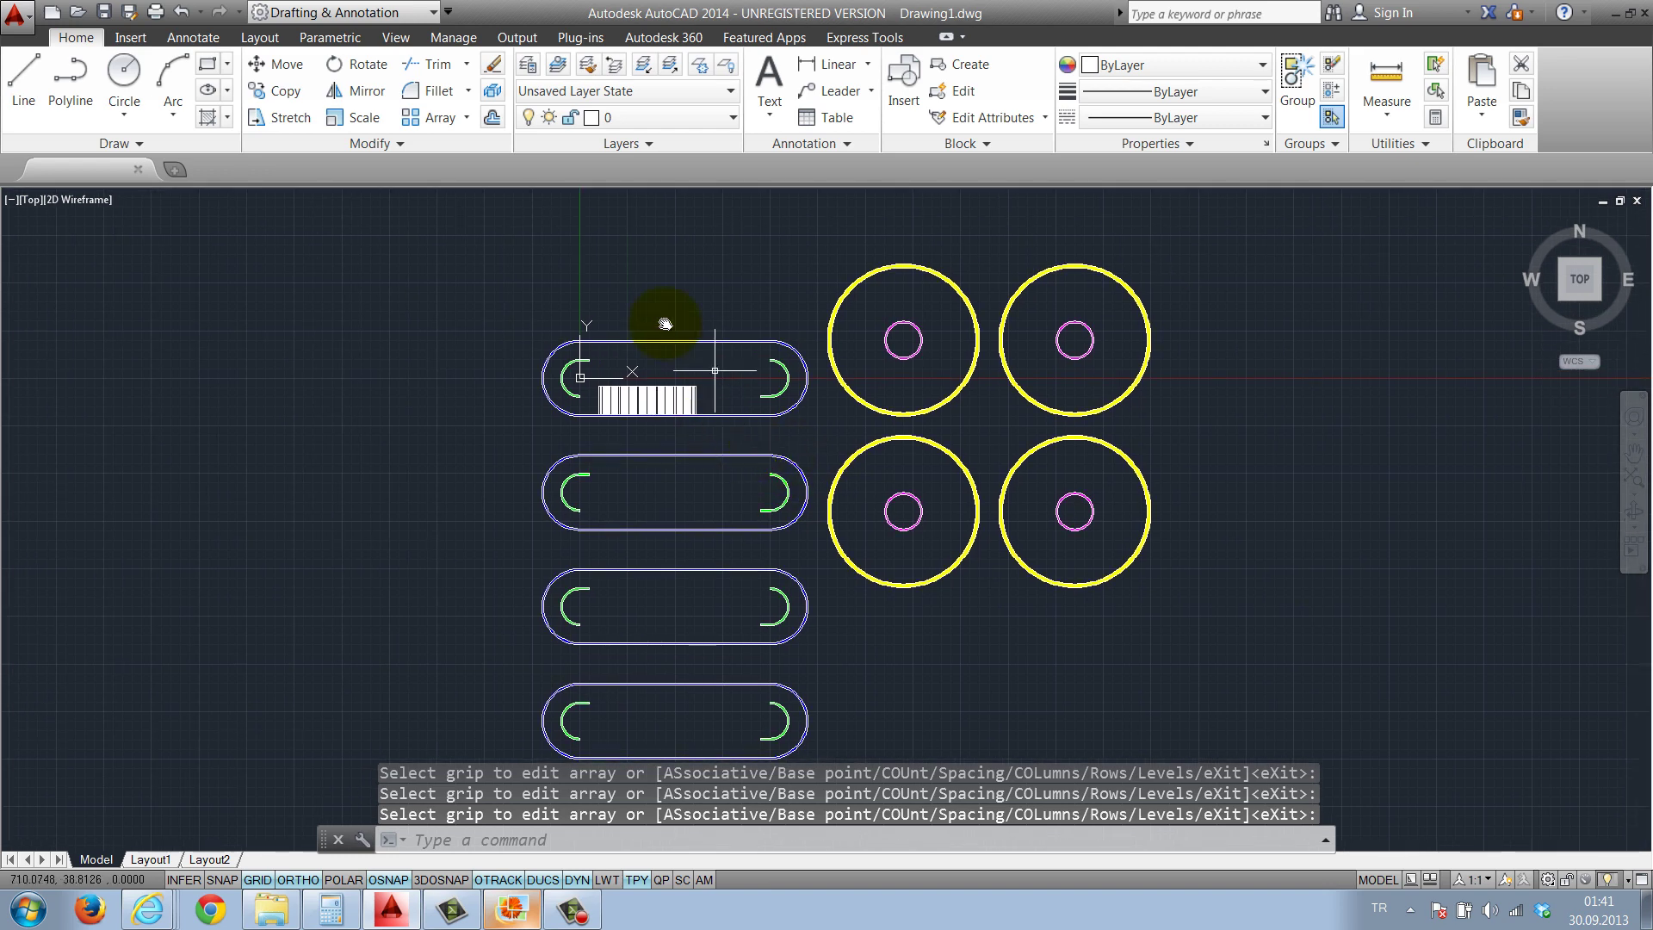
scroll(721, 402, "up", 2)
scroll(638, 381, "up", 2)
scroll(546, 413, "up", 2)
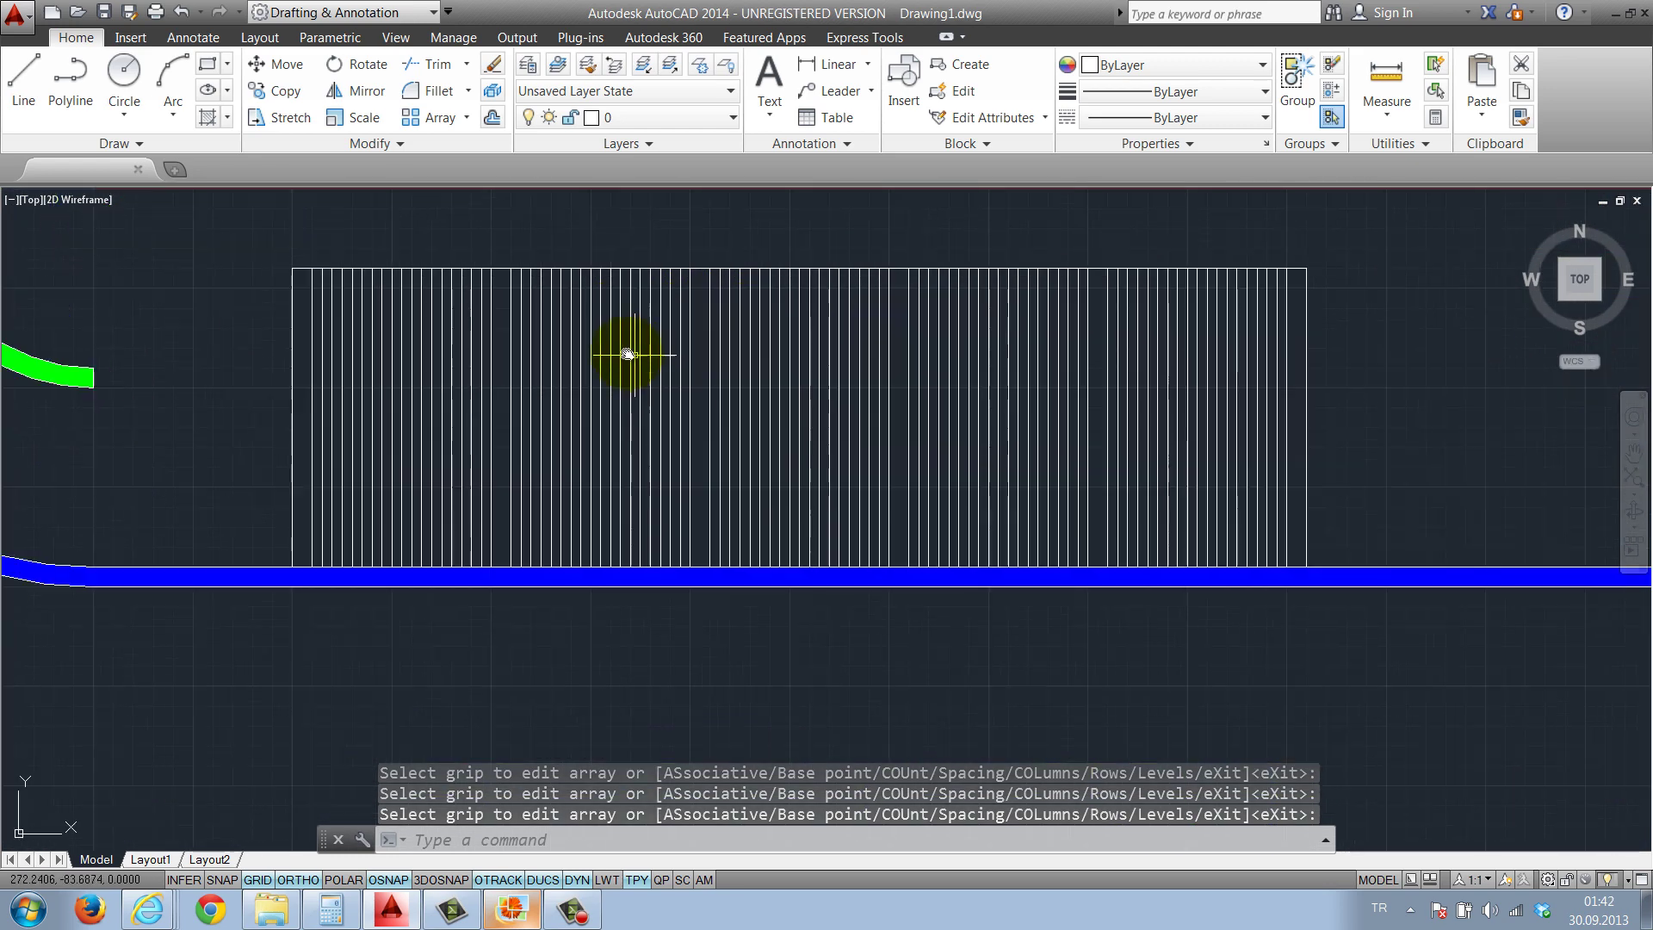
middle_click_drag(422, 353, 479, 358)
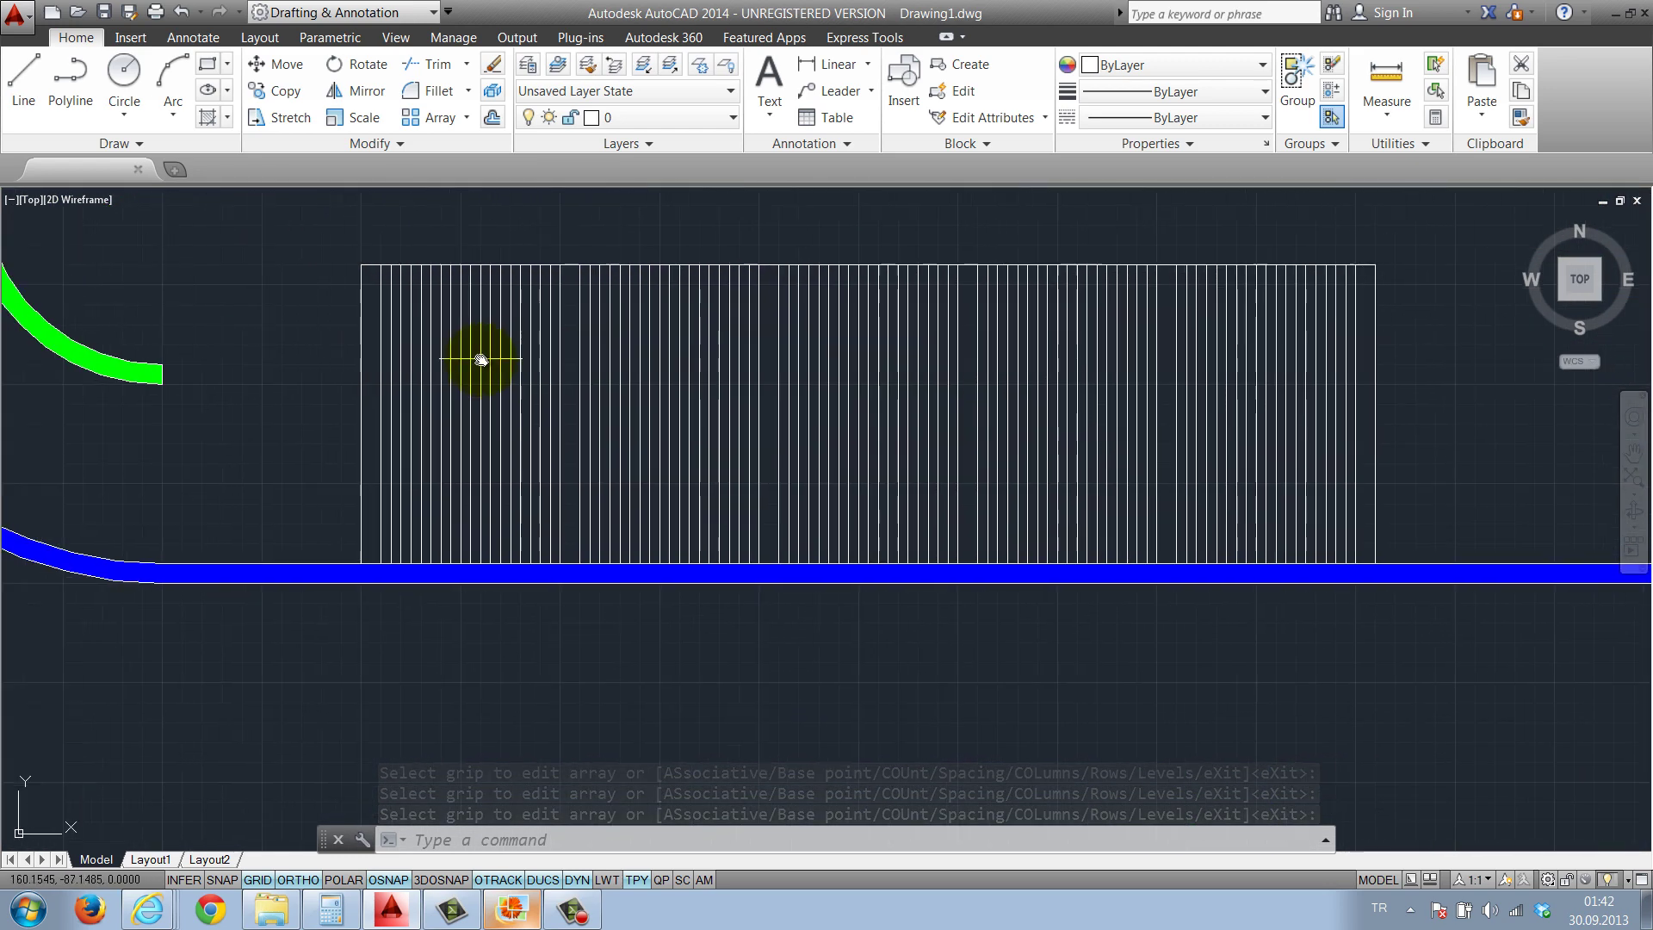
scroll(451, 387, "up", 5)
scroll(452, 387, "down", 2)
scroll(517, 373, "up", 2)
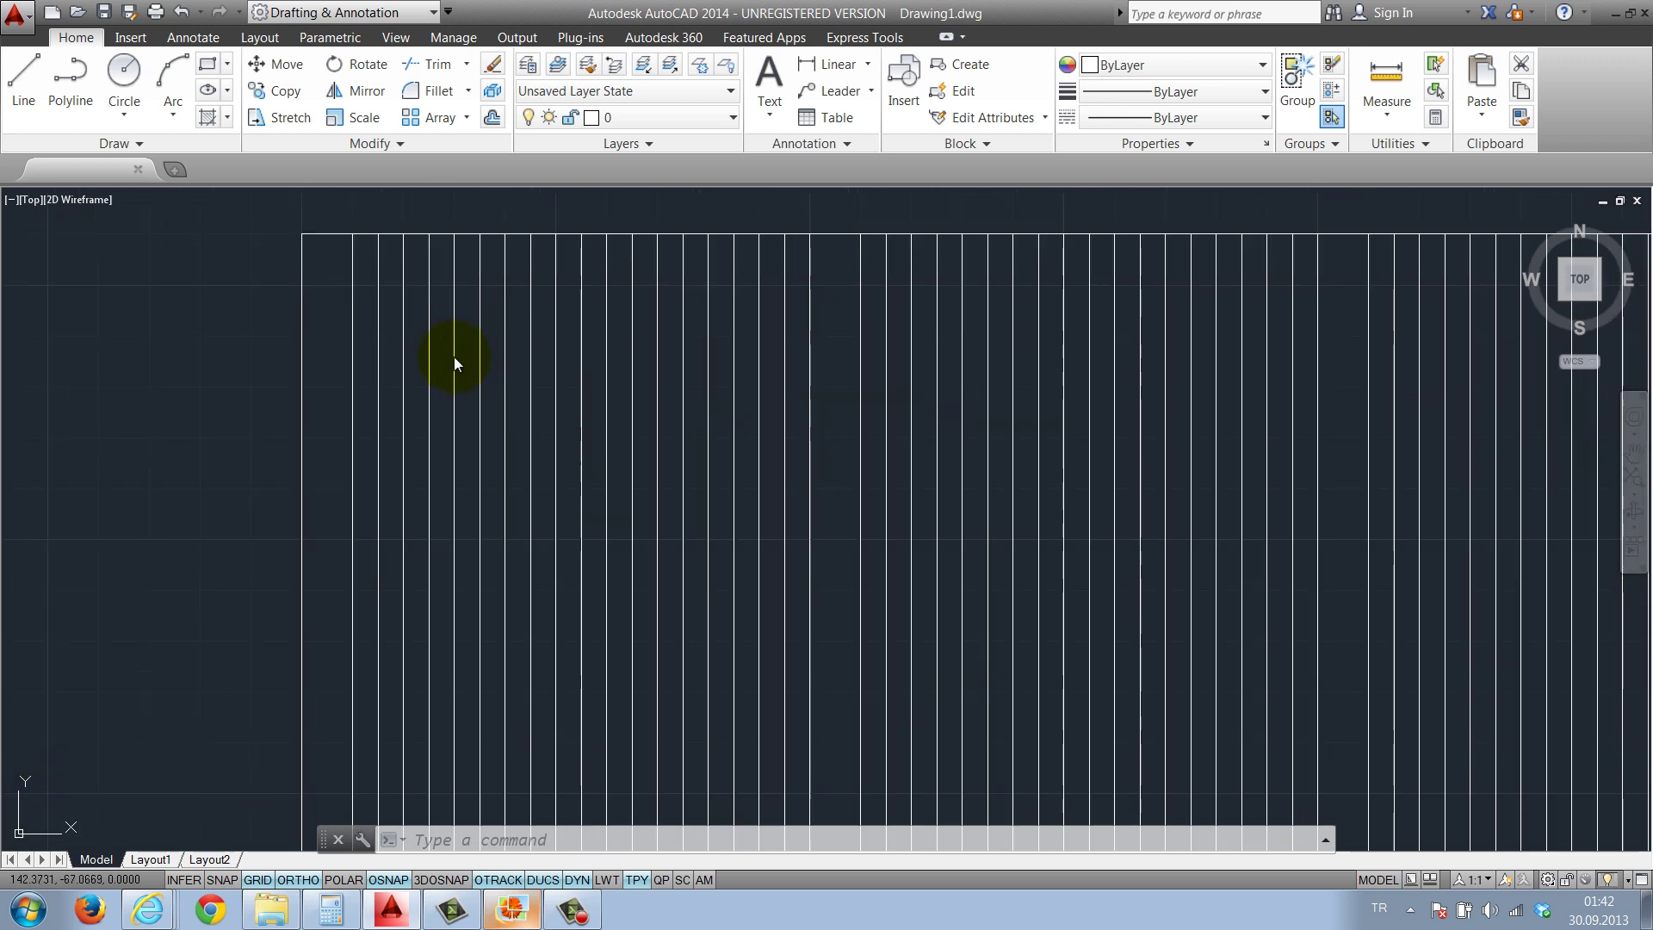
type("h")
key("Return")
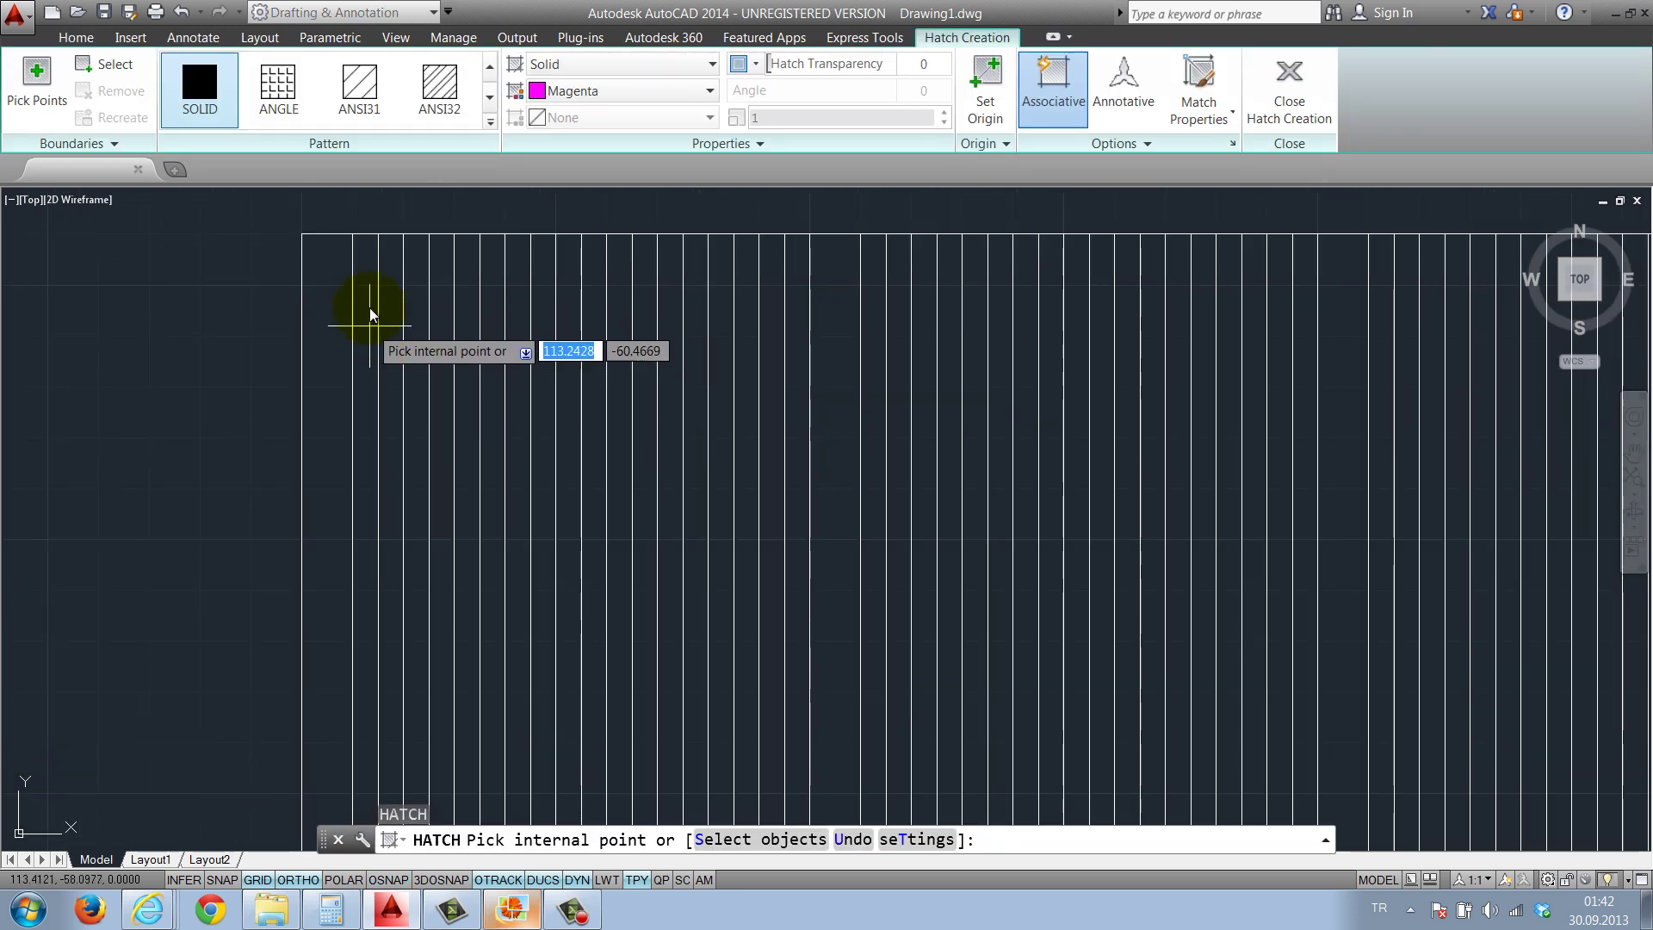
left_click(361, 646)
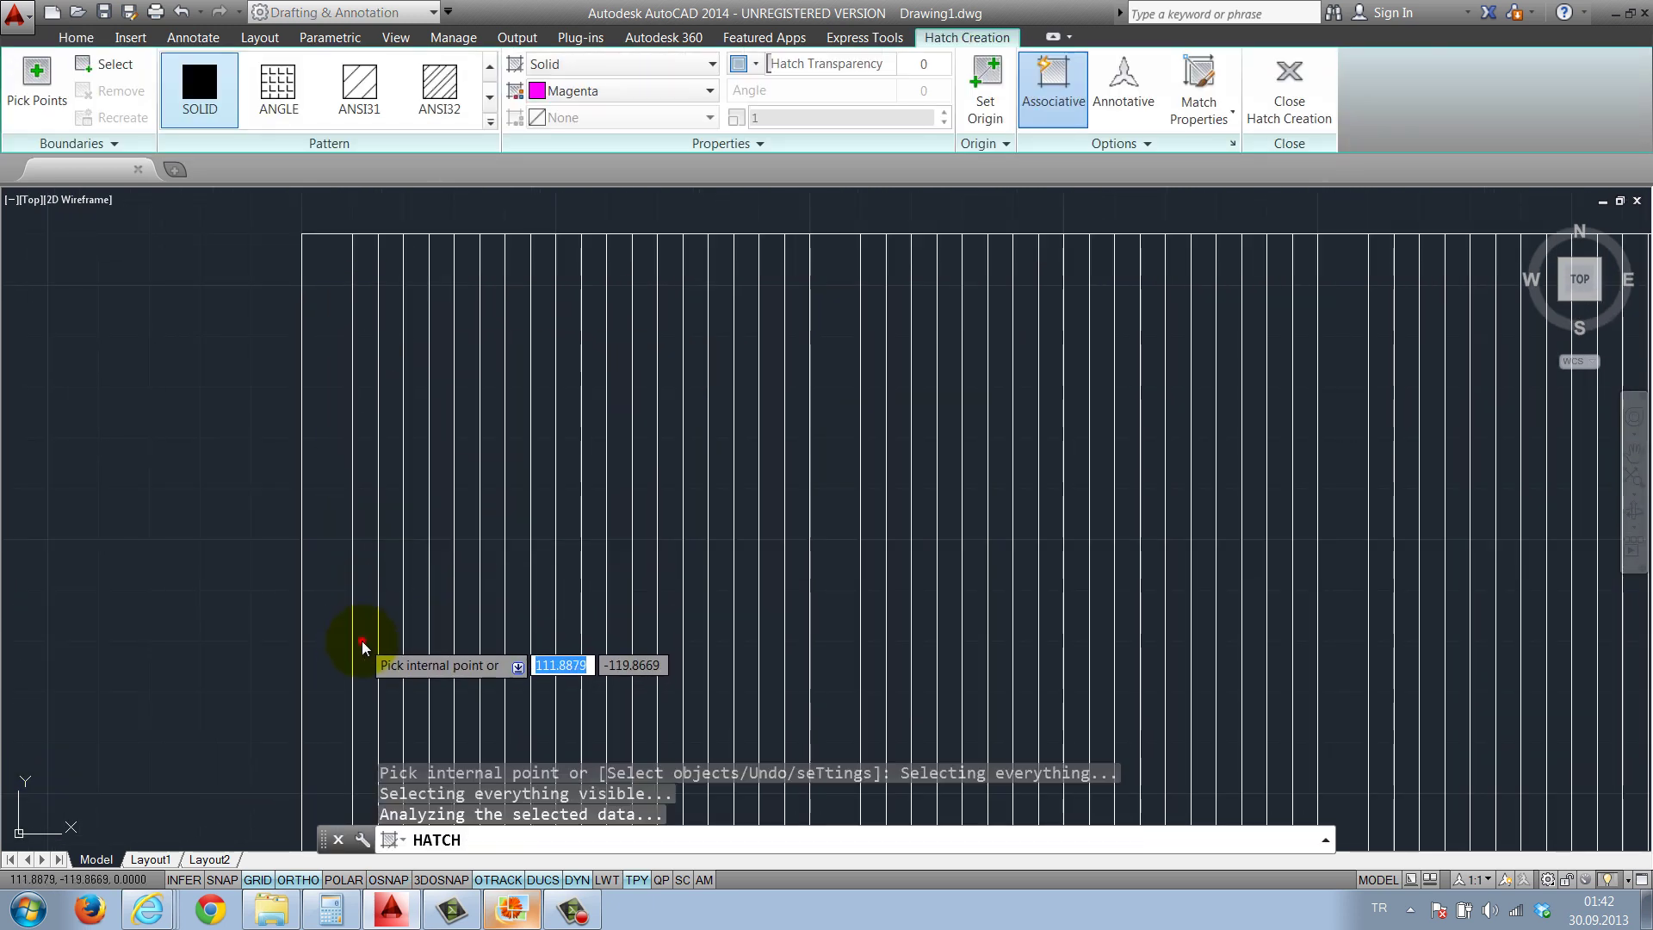
key("Return")
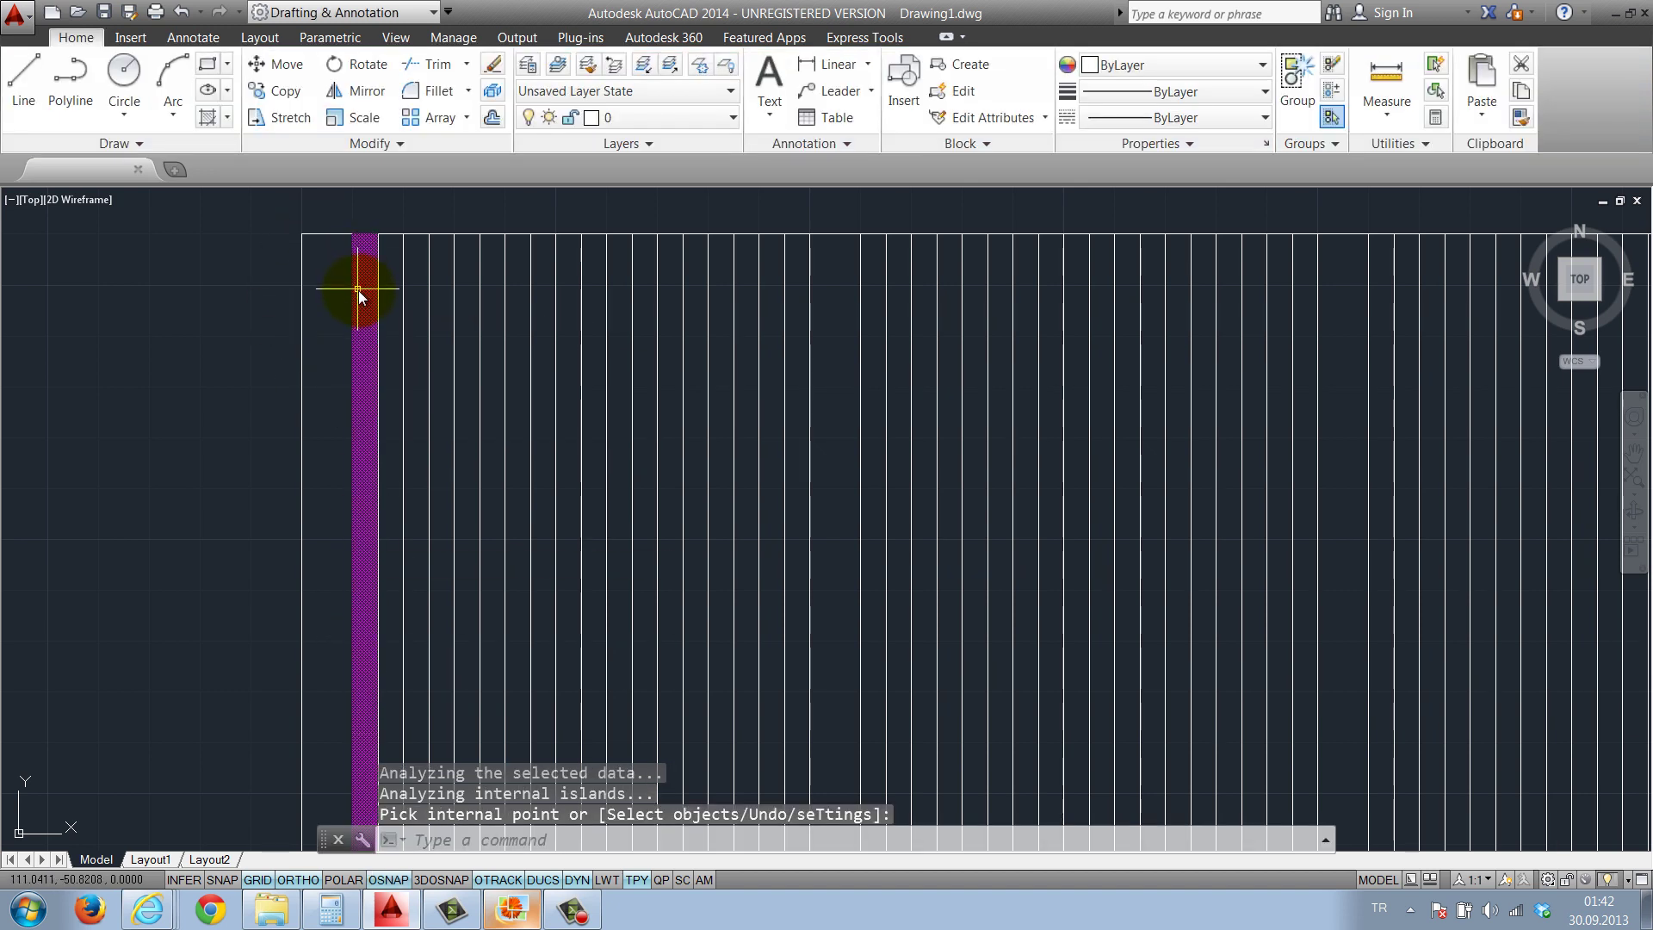
left_click(358, 291)
type("ARR")
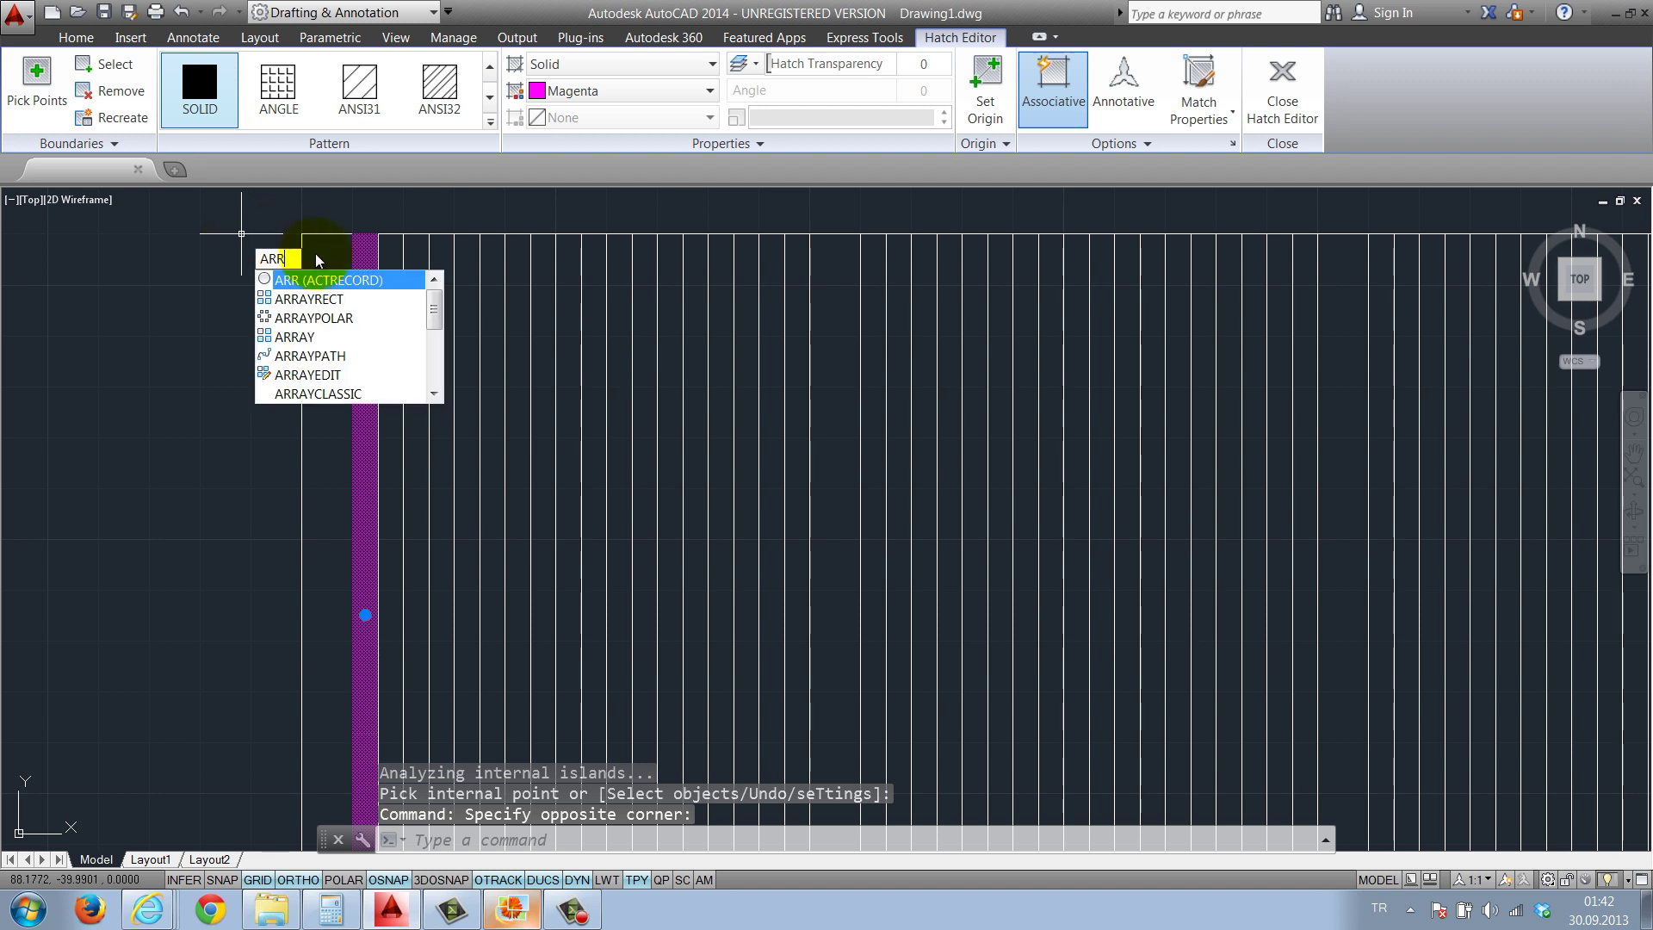
Array the magenta hatch in a single row with columns spaced 10 apart
left_click(332, 314)
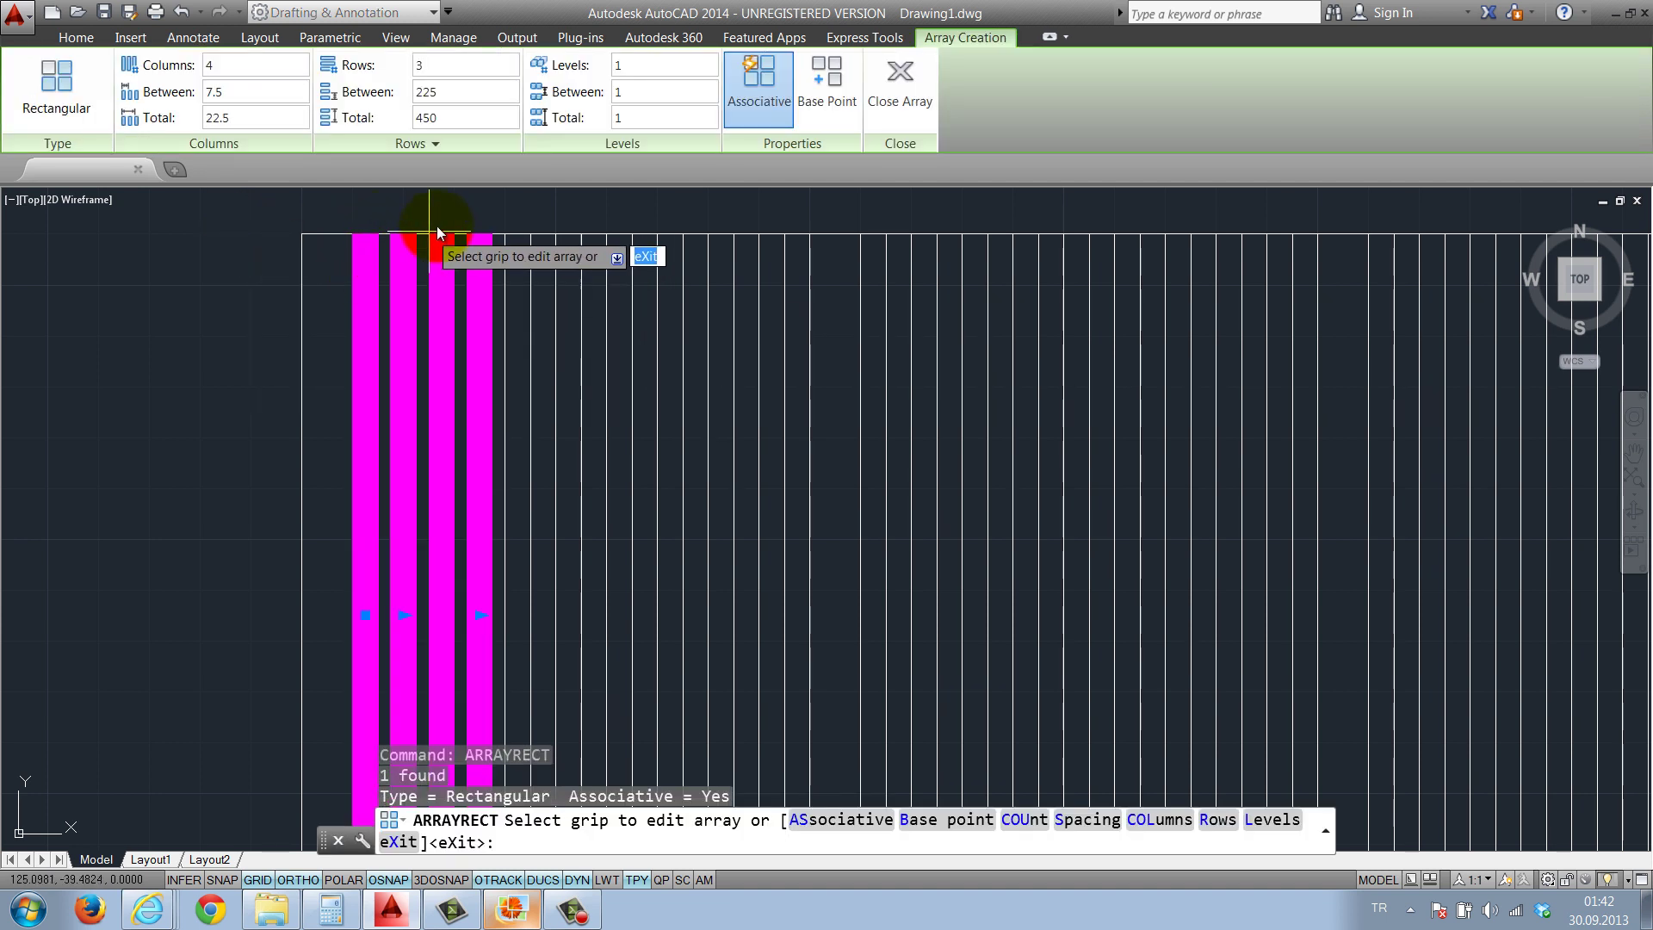
middle_click_drag(602, 342, 634, 416)
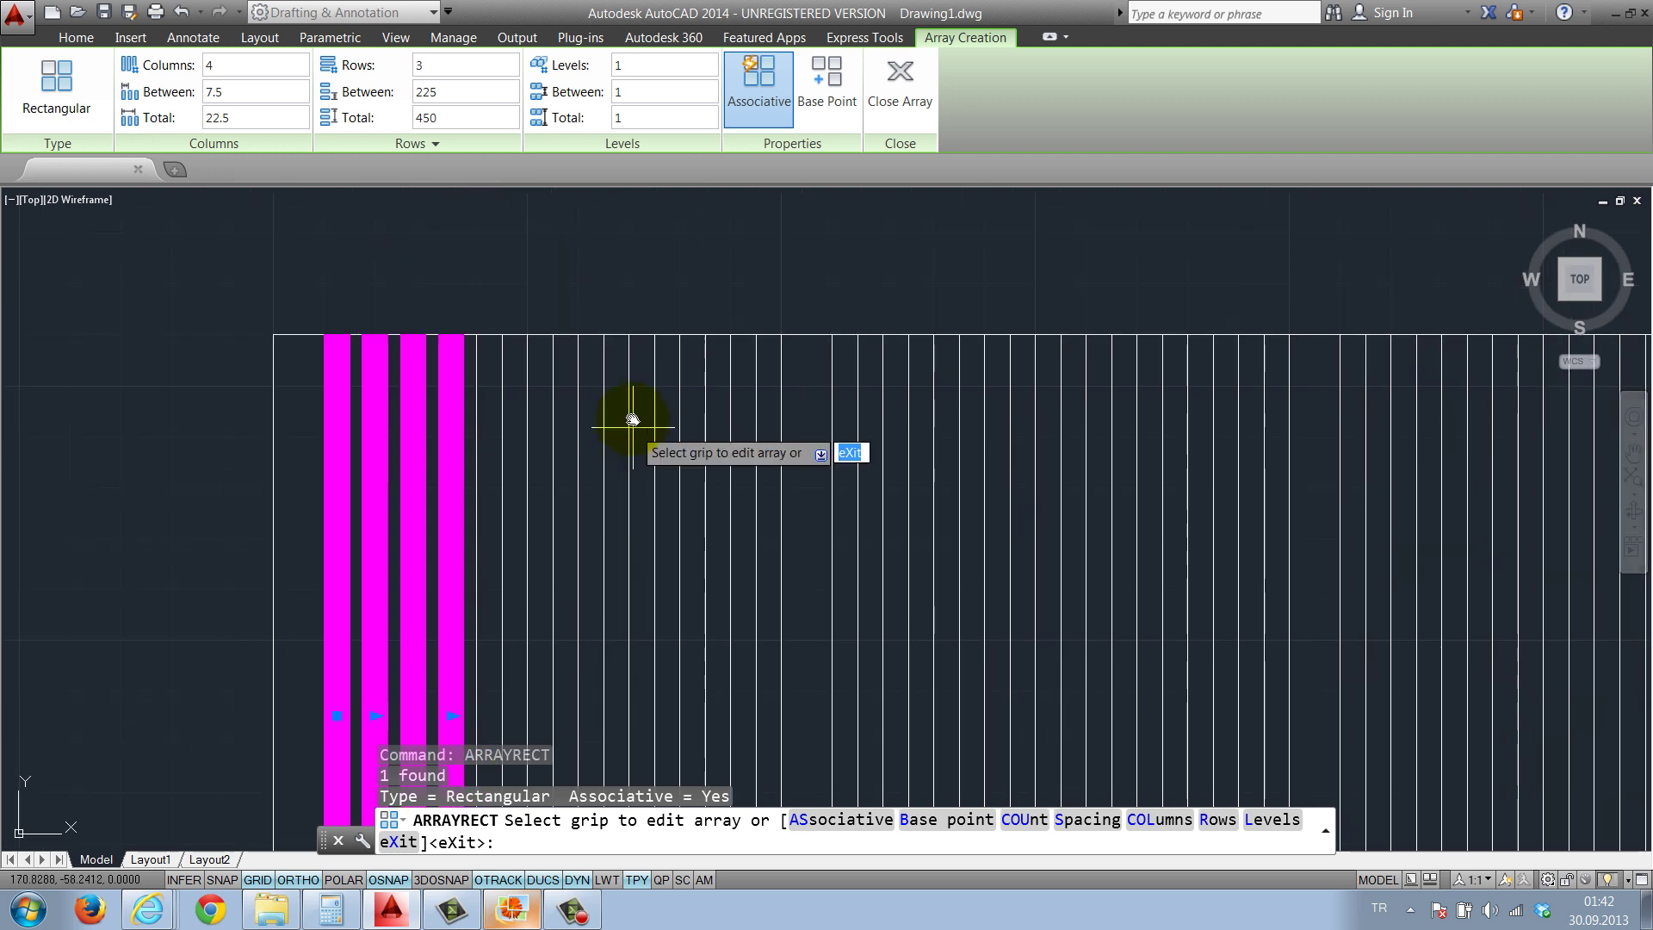
scroll(634, 417, "down", 2)
left_click(447, 63)
type("1")
key("Return")
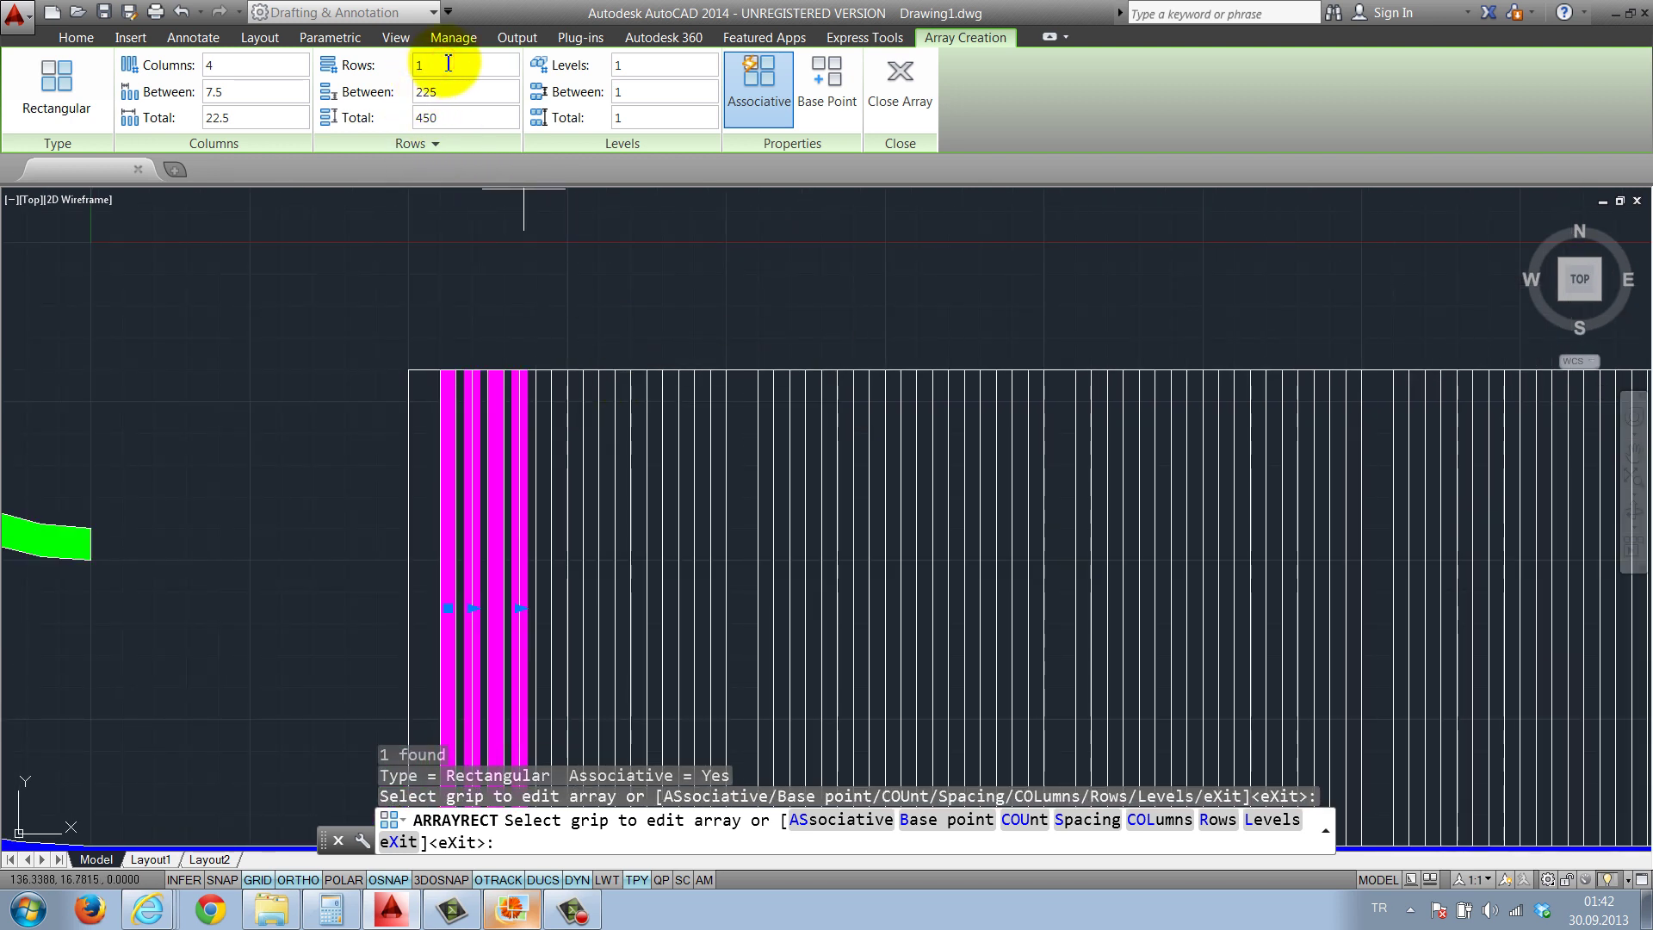
mouse_move(447, 376)
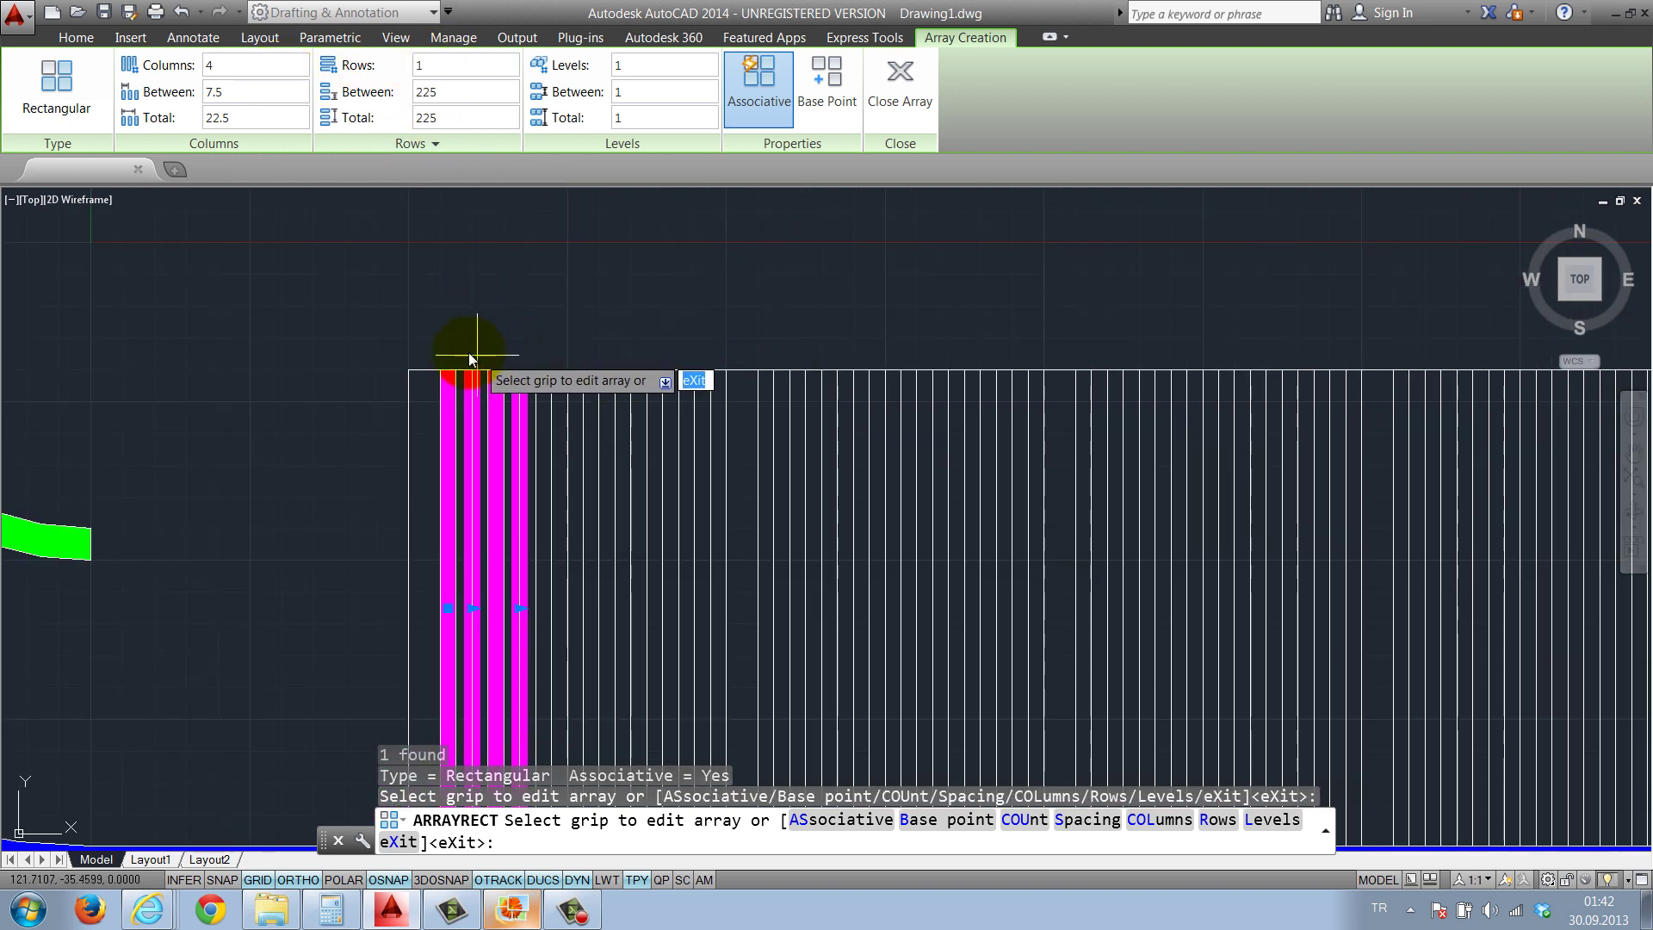
scroll(554, 491, "up", 2)
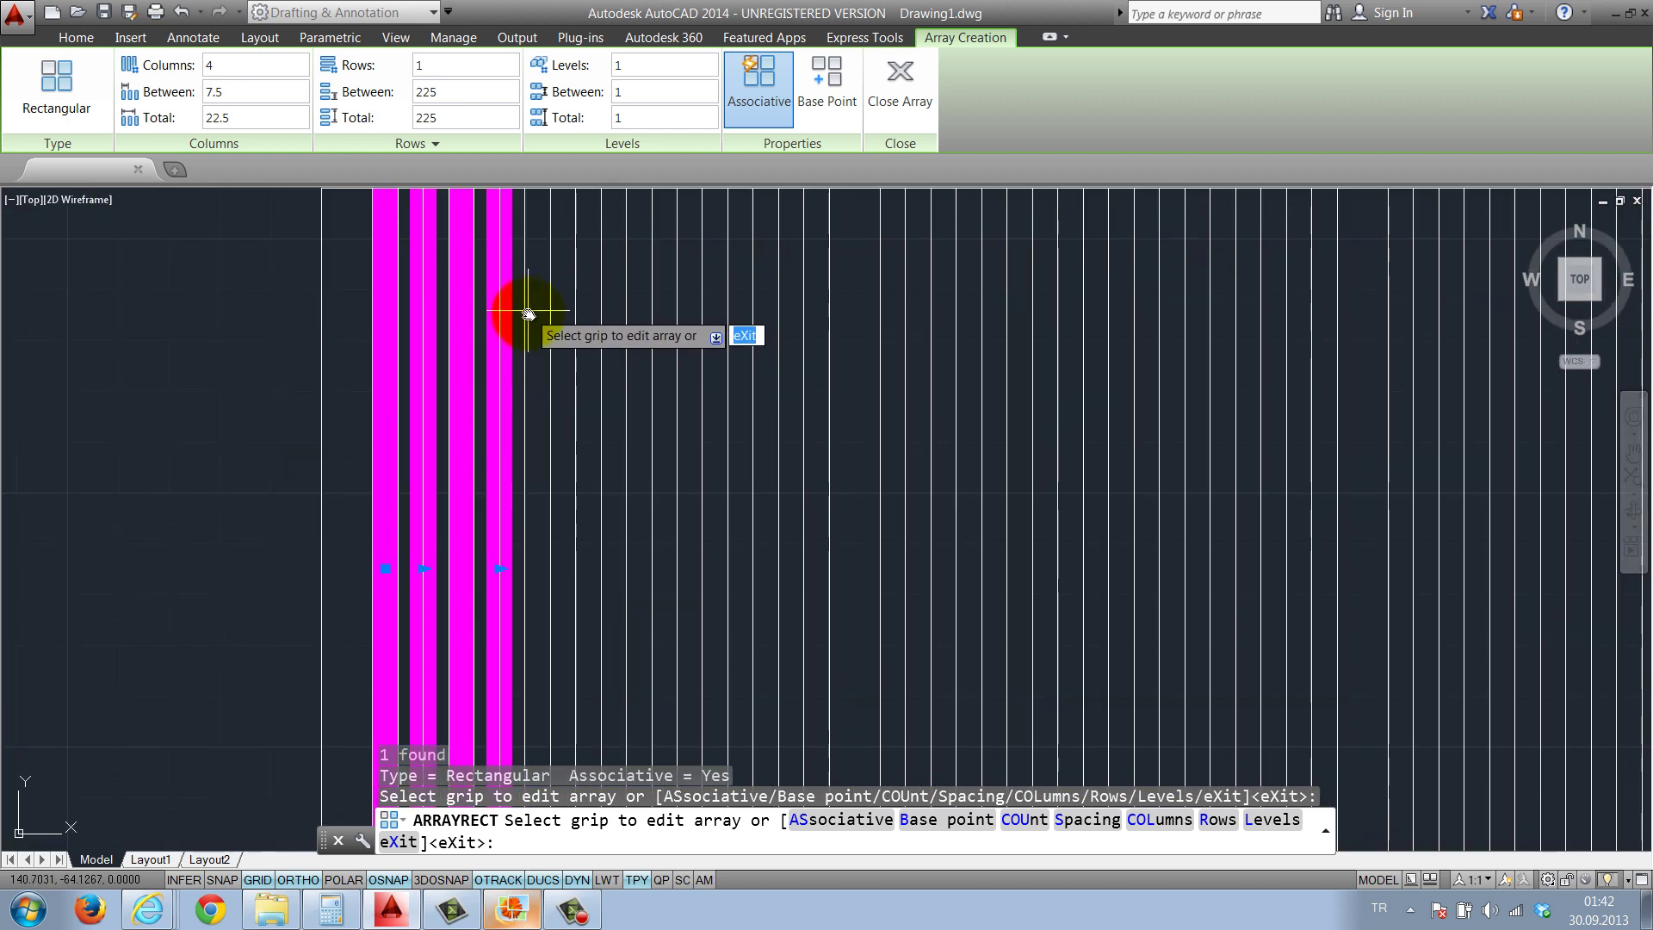
scroll(517, 319, "down", 2)
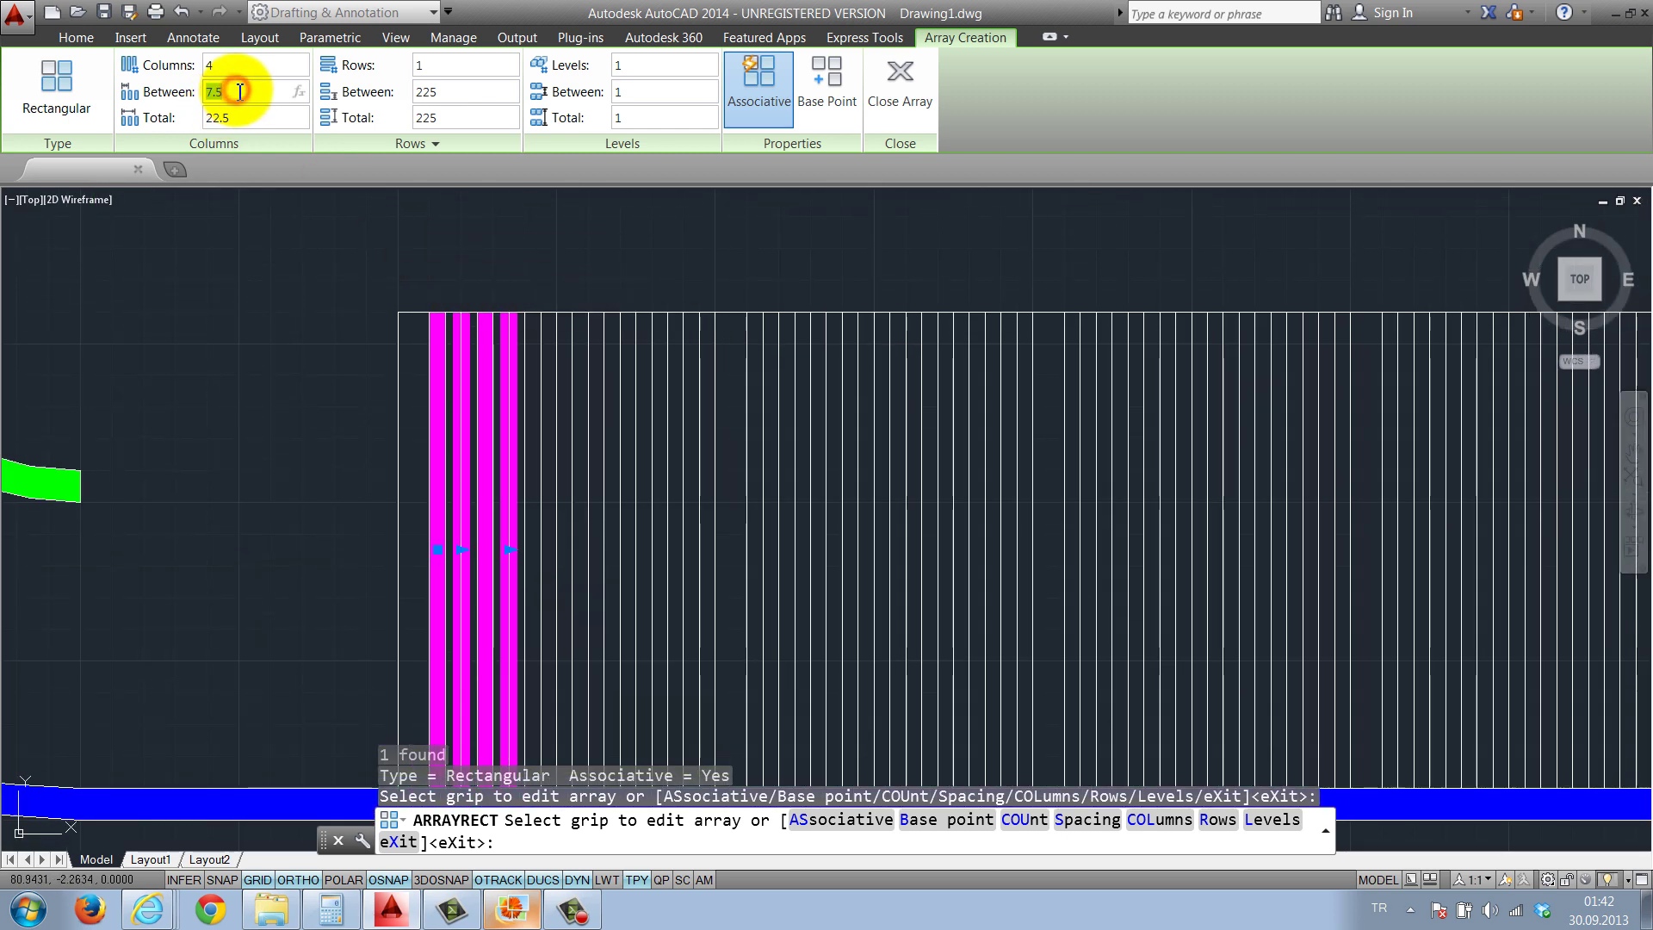
type("0")
key("Return")
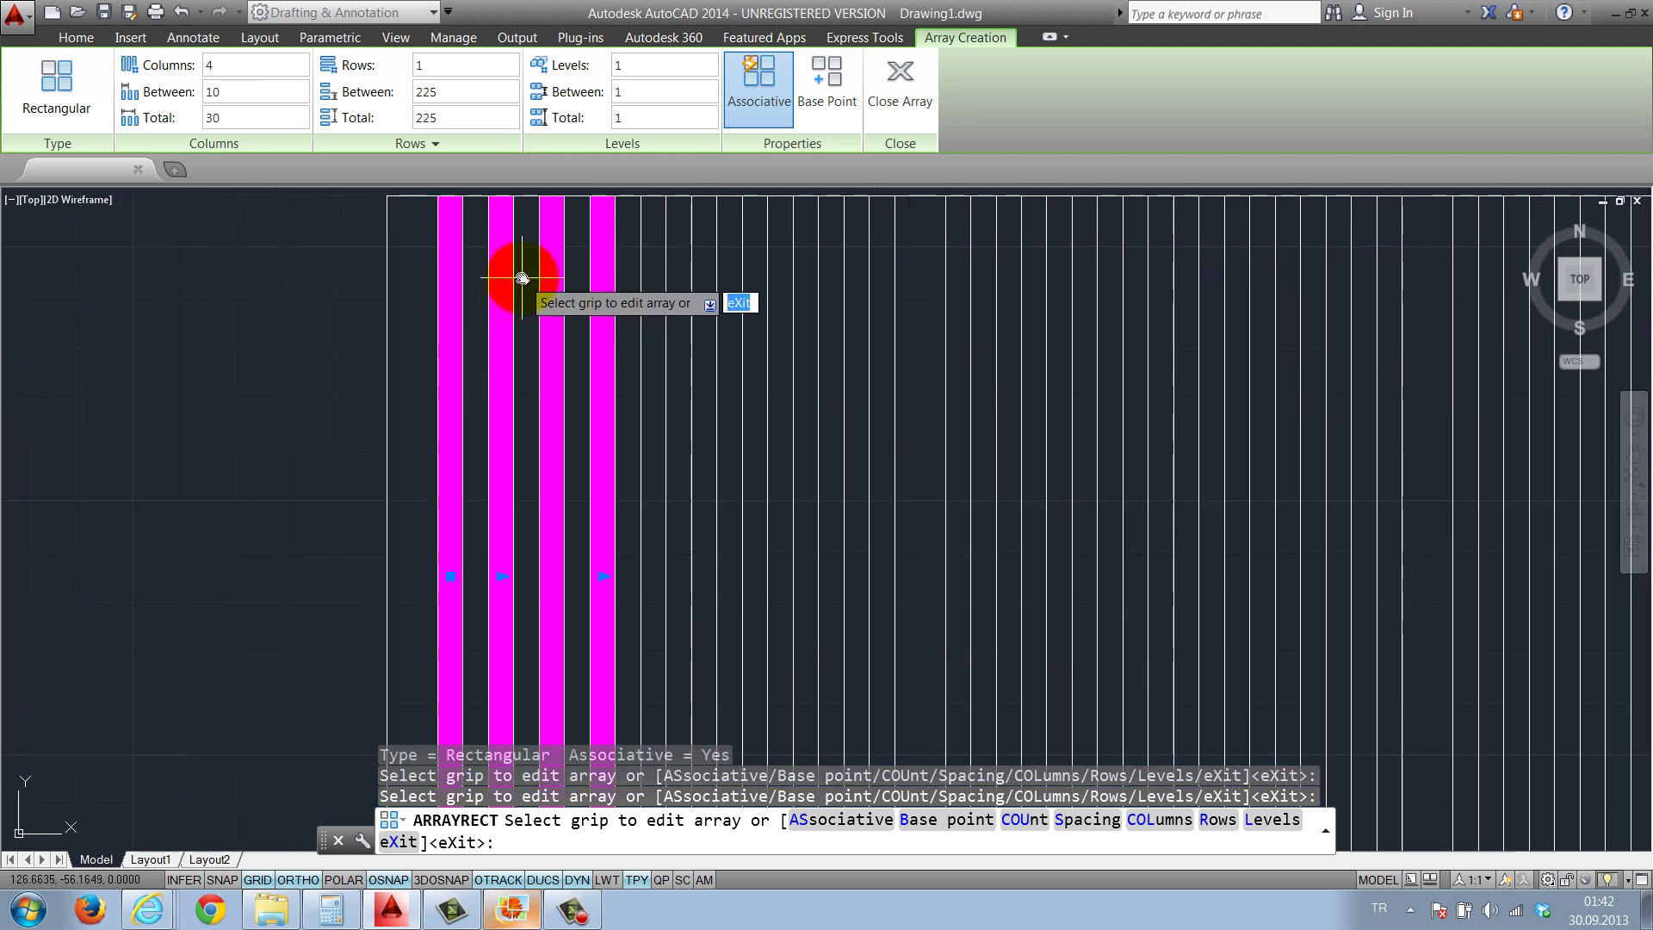
Change the stripe array's columns to 10, then 9, and close the array
scroll(495, 372, "up", 2)
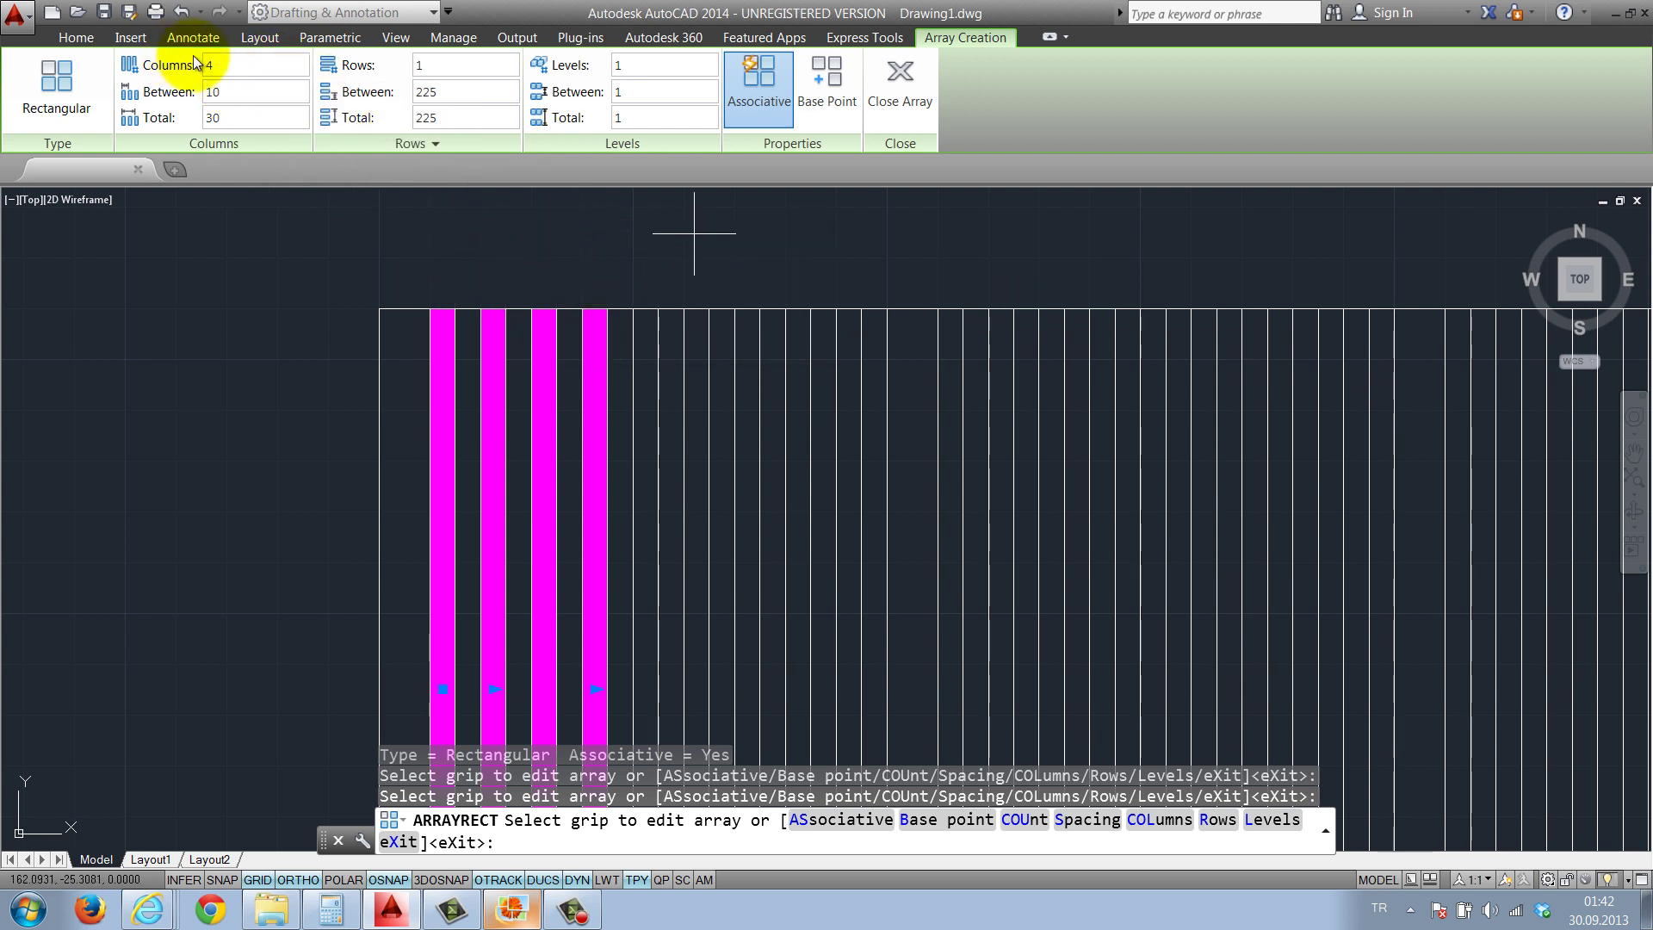
type("10")
key("Return")
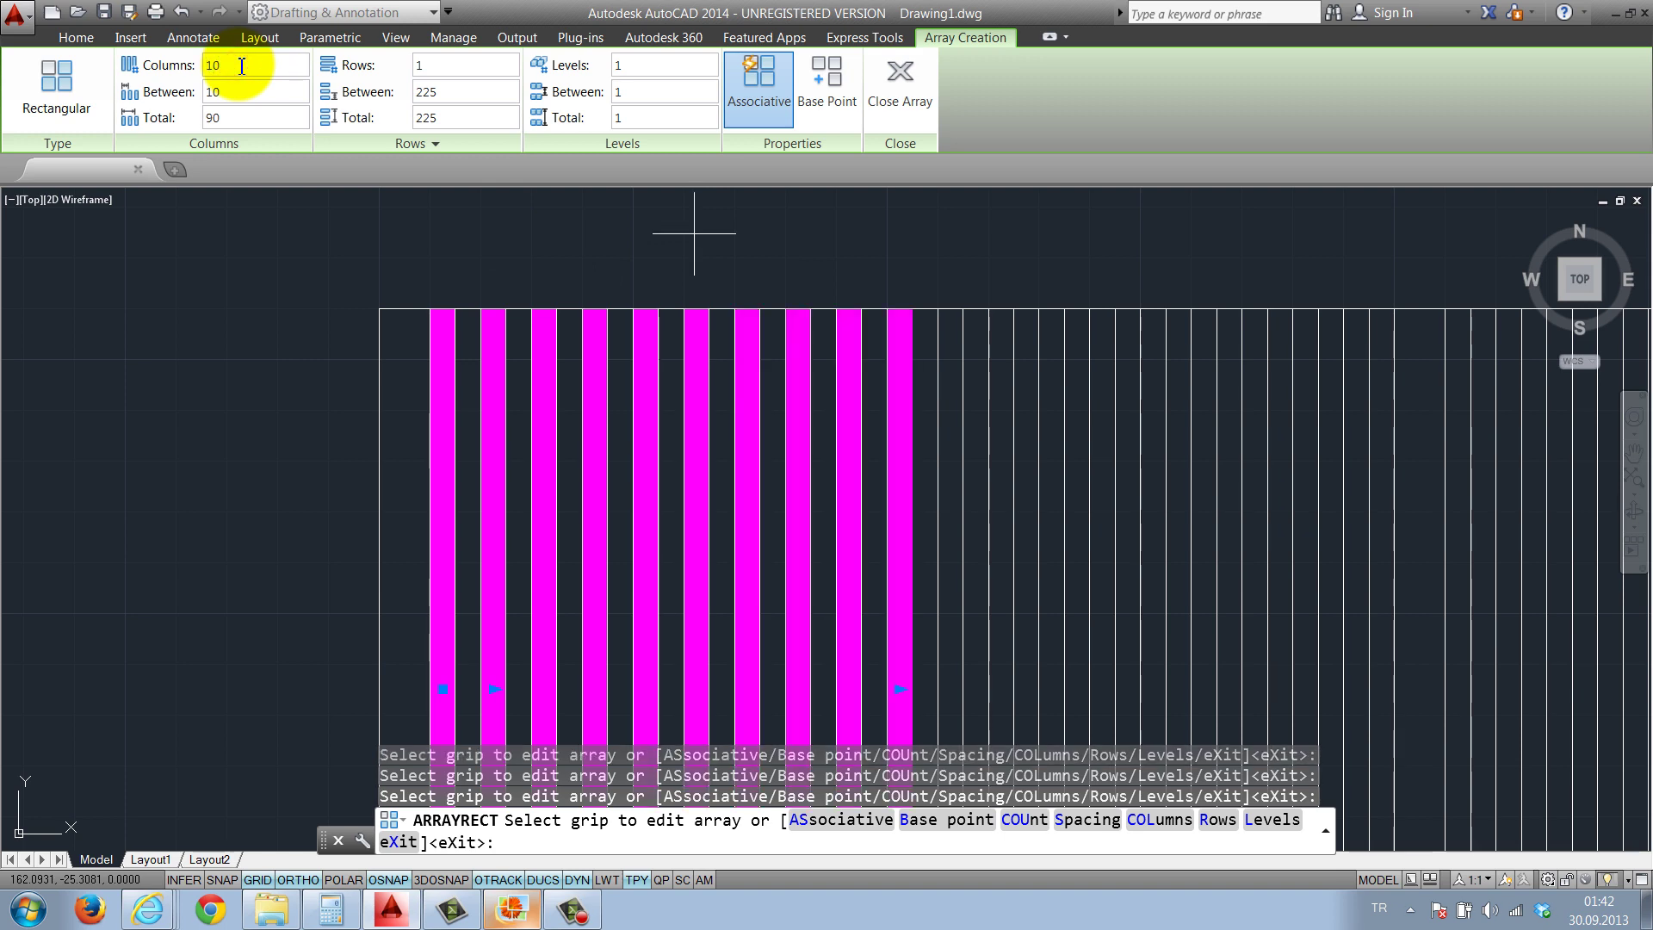
scroll(739, 325, "down", 3)
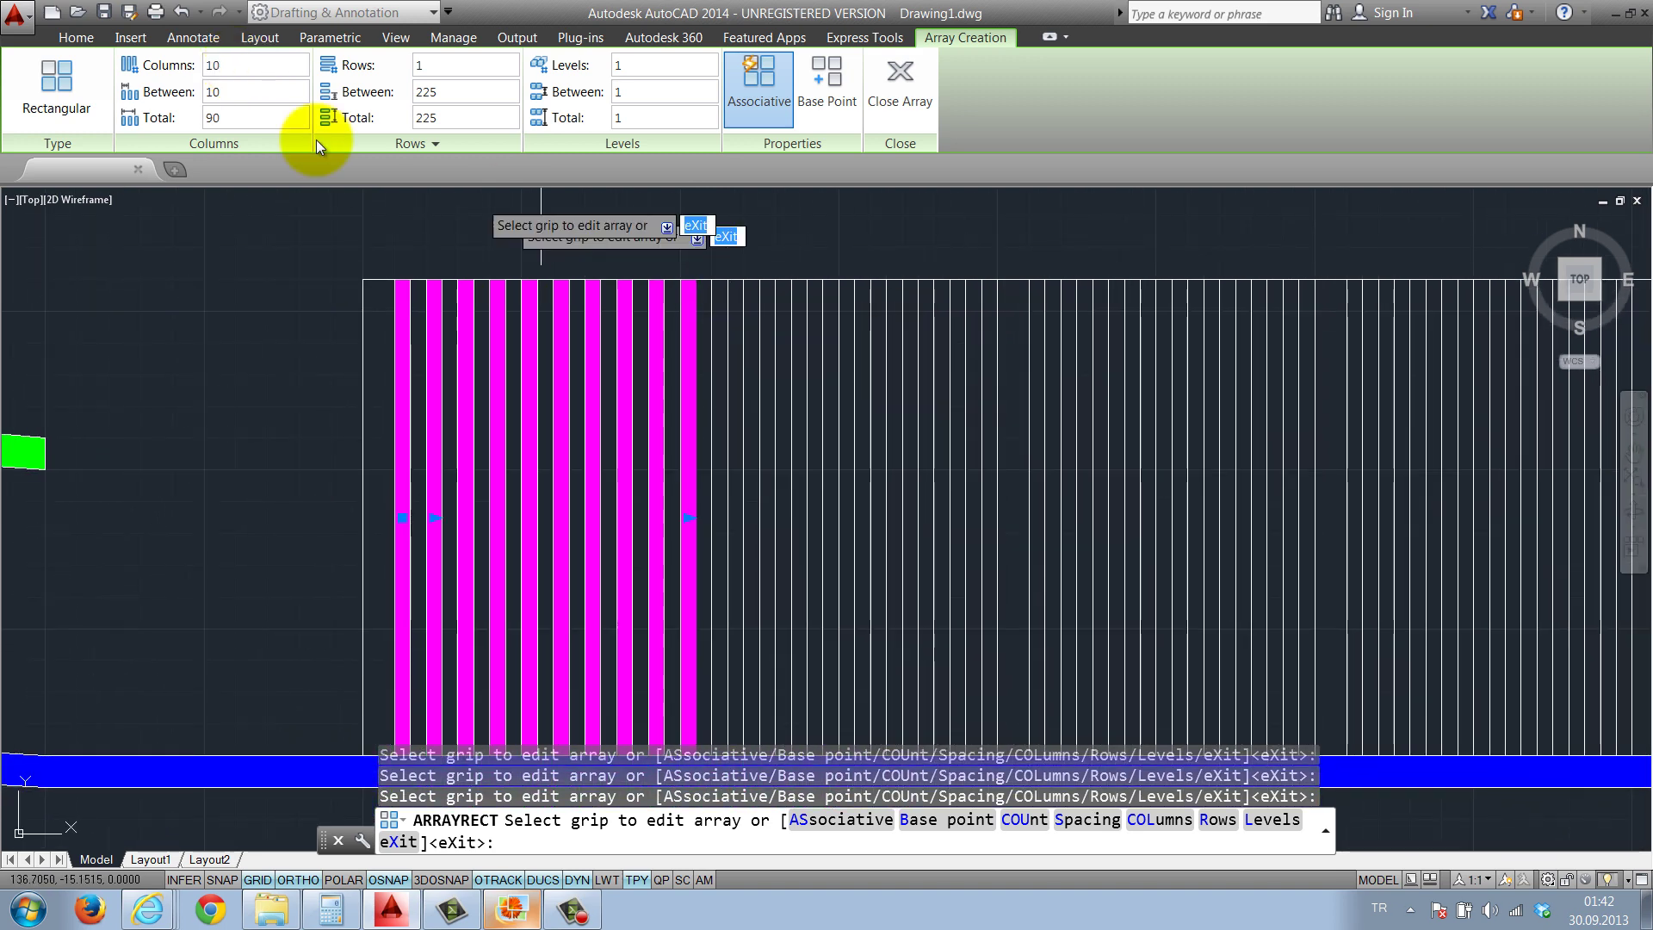
left_click(231, 72)
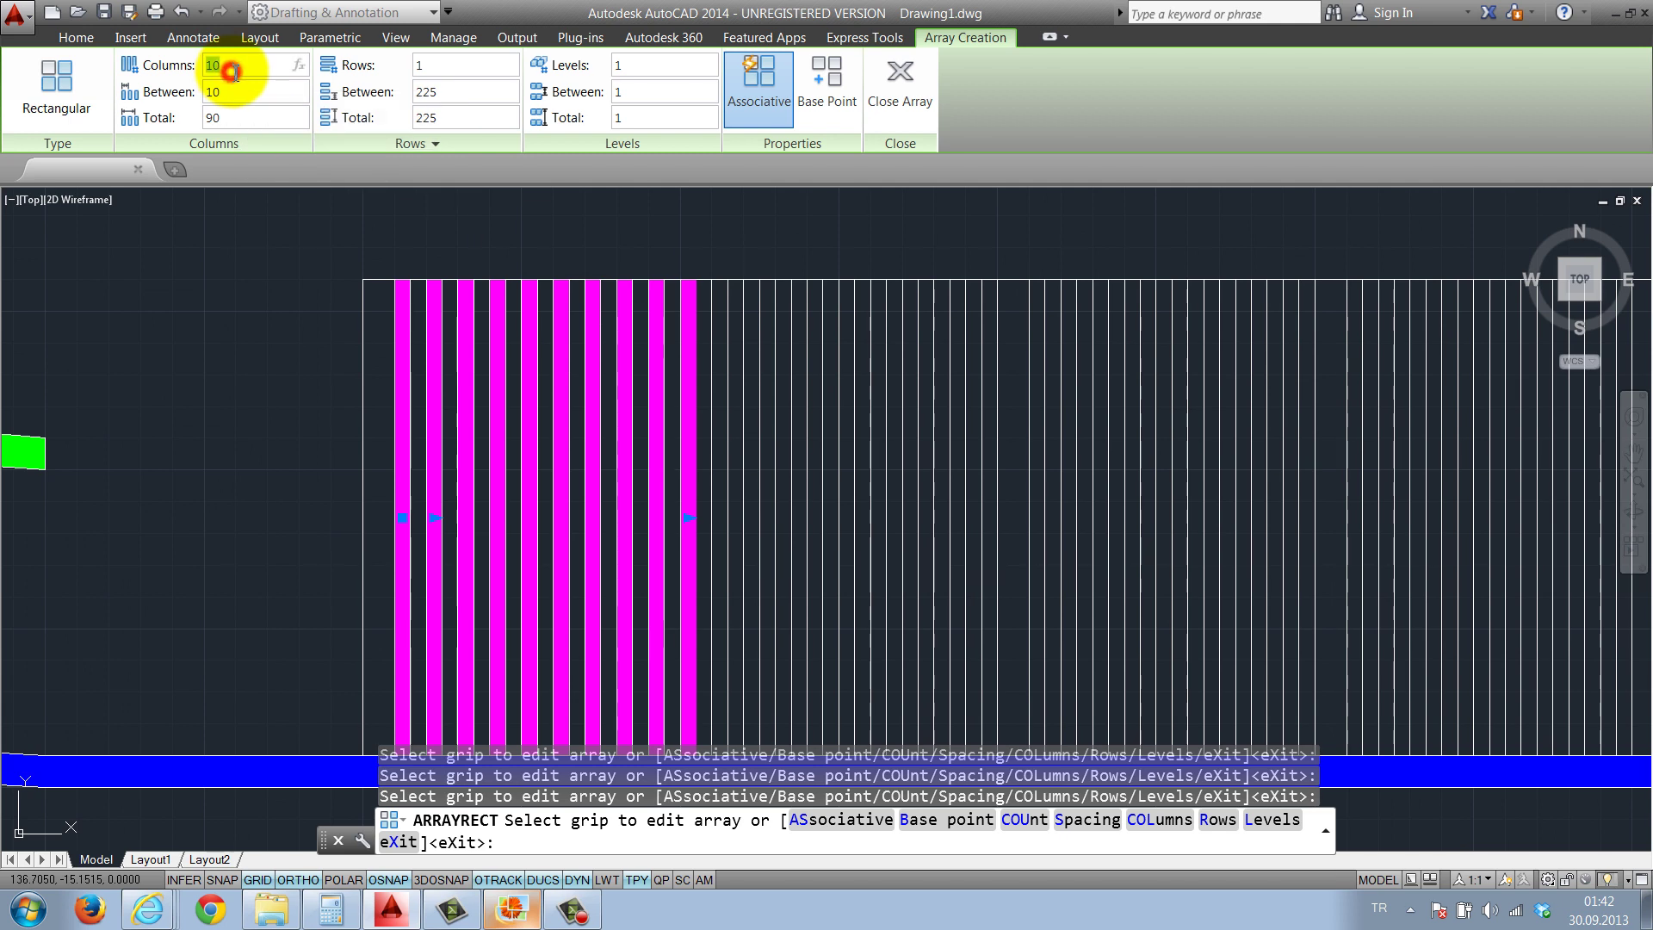
type("9")
key("Return")
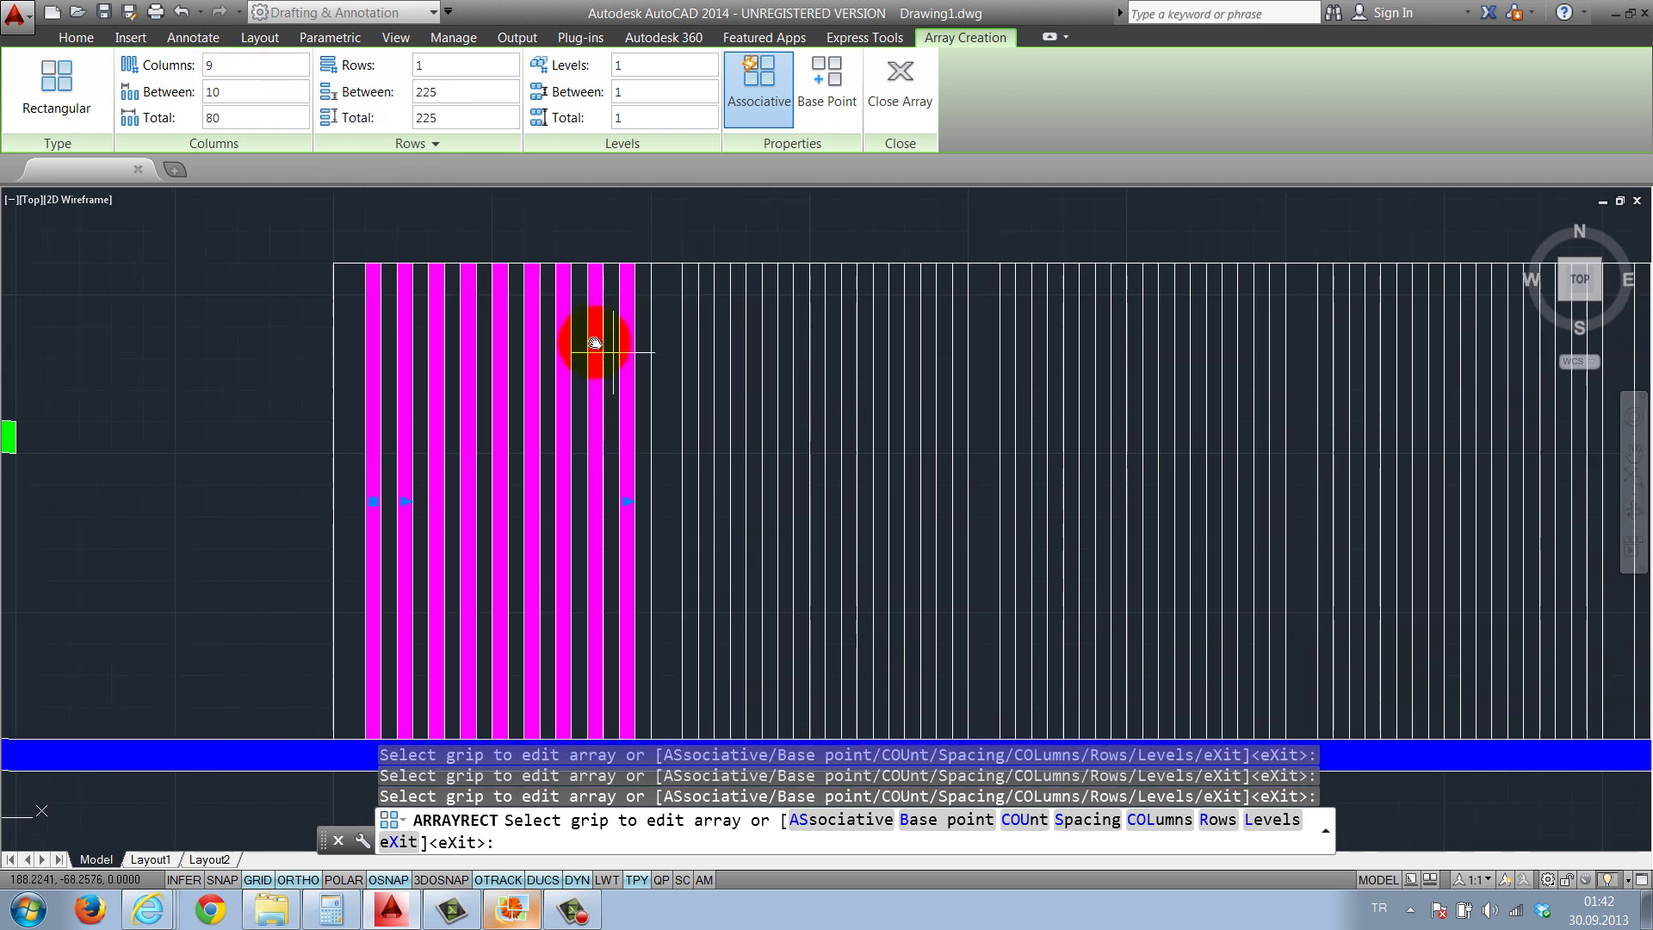
scroll(590, 342, "down", 3)
left_click(926, 95)
scroll(856, 277, "down", 2)
middle_click_drag(856, 278, 738, 370)
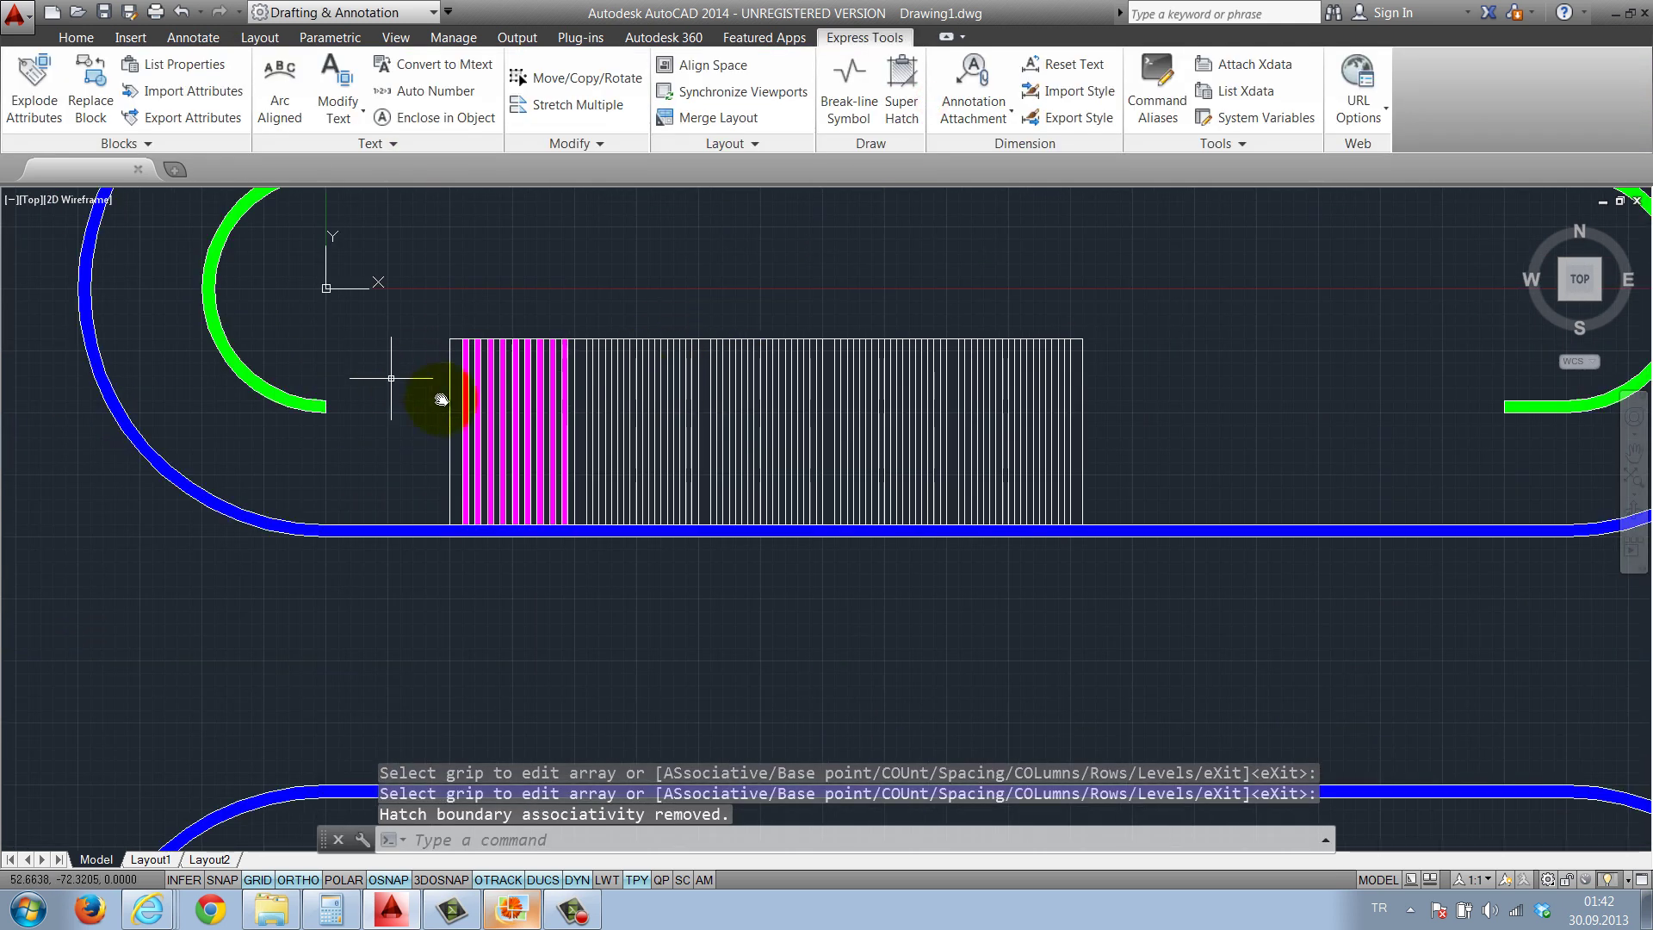
Window-select the nine-stripe group and array it with columns 100 apart
scroll(525, 383, "up", 1)
scroll(491, 365, "up", 2)
scroll(432, 358, "up", 2)
scroll(449, 335, "up", 3)
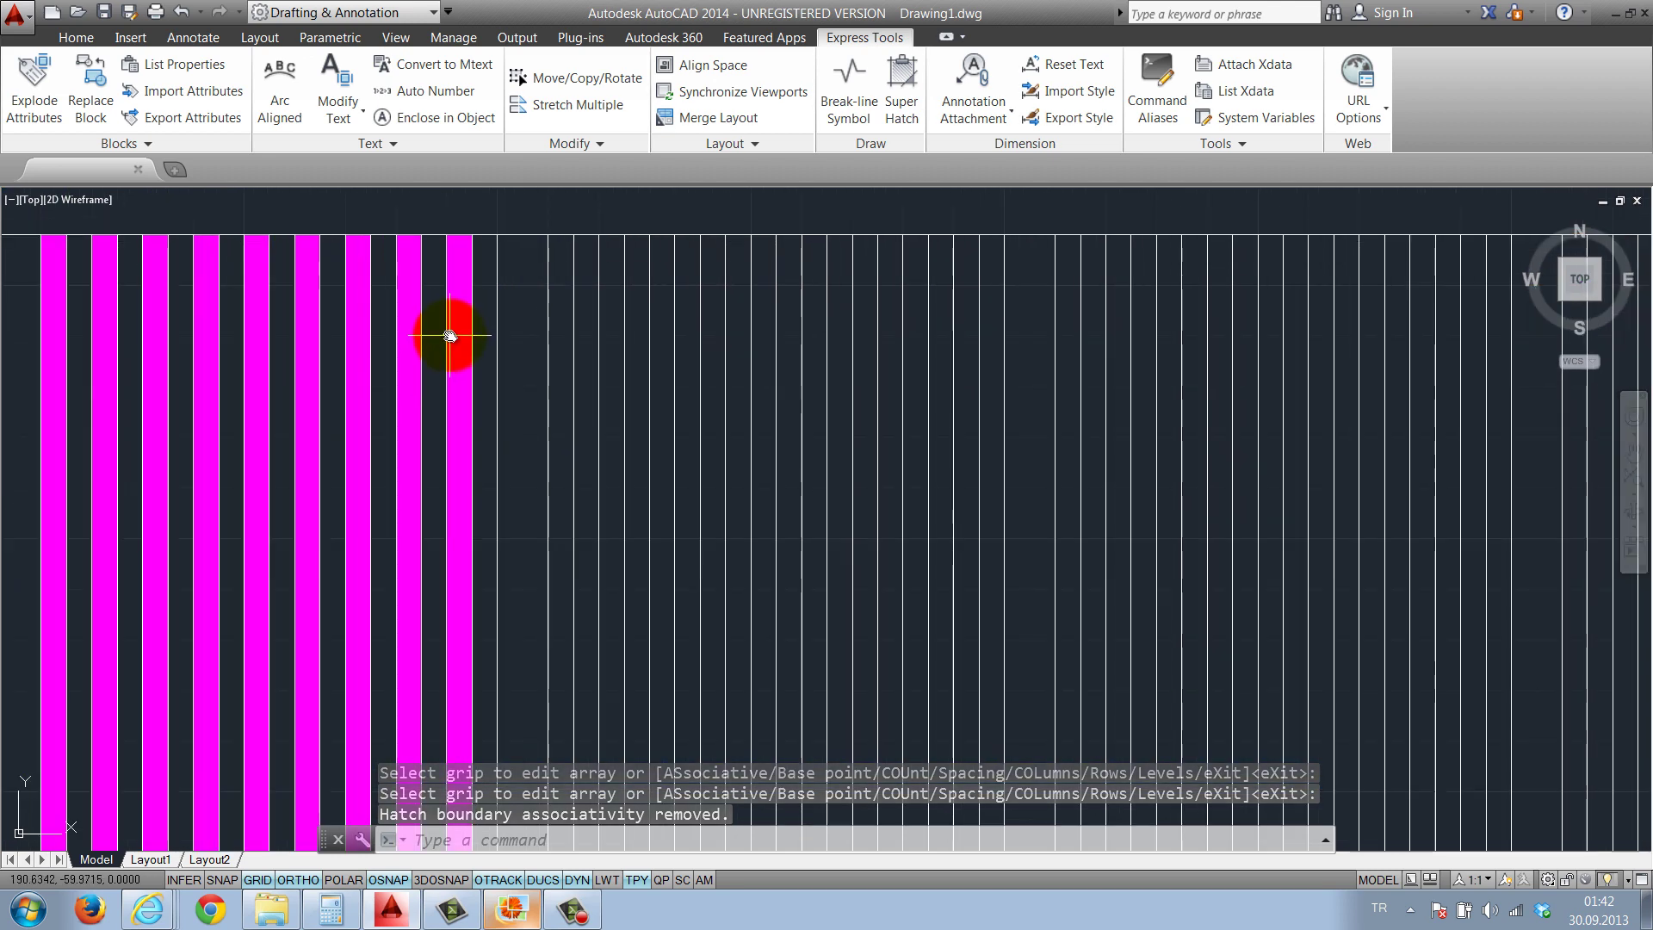
left_click(450, 335)
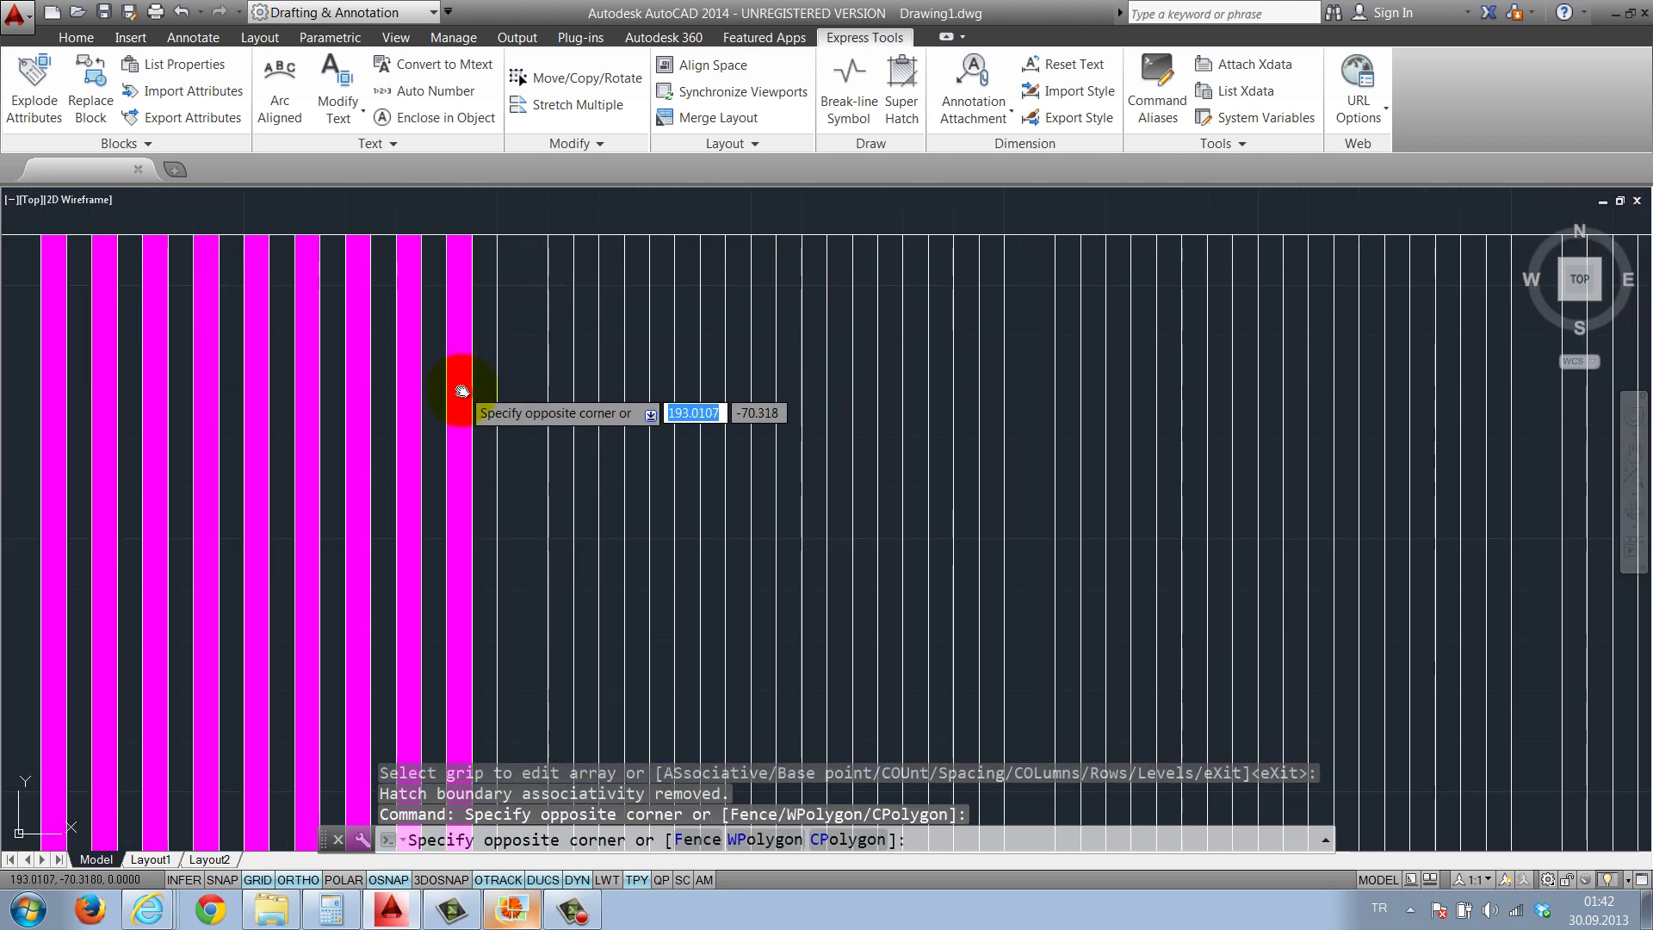
left_click(456, 520)
type("a")
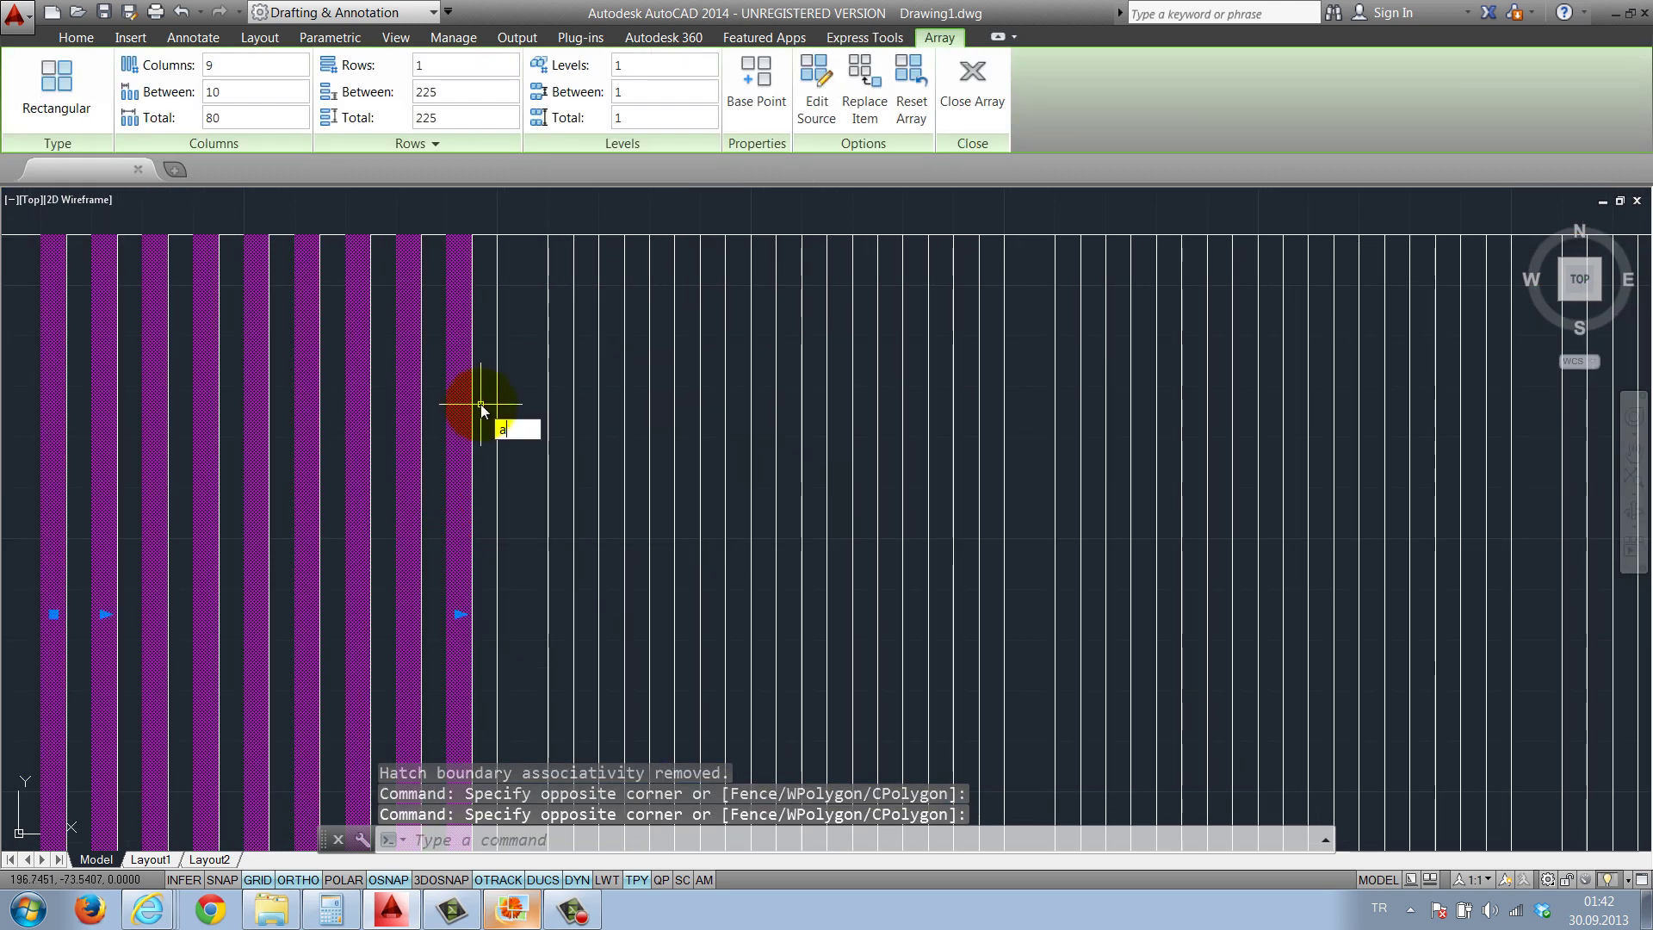
type("rr")
left_click(540, 472)
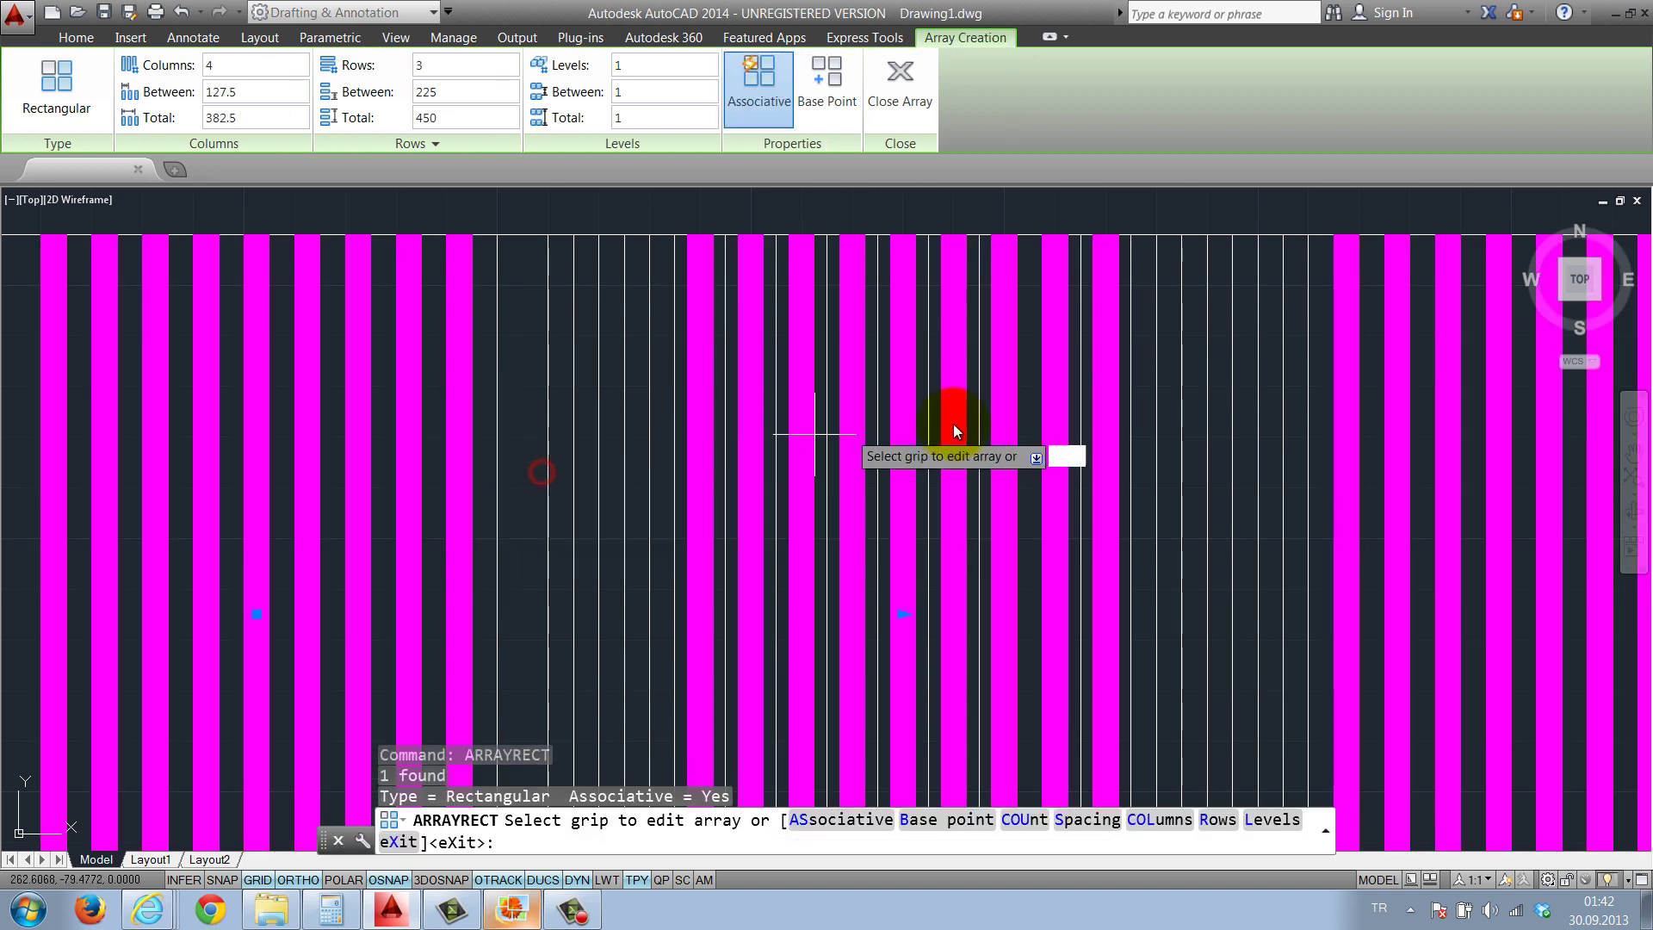
scroll(953, 424, "down", 3)
middle_click_drag(892, 403, 755, 388)
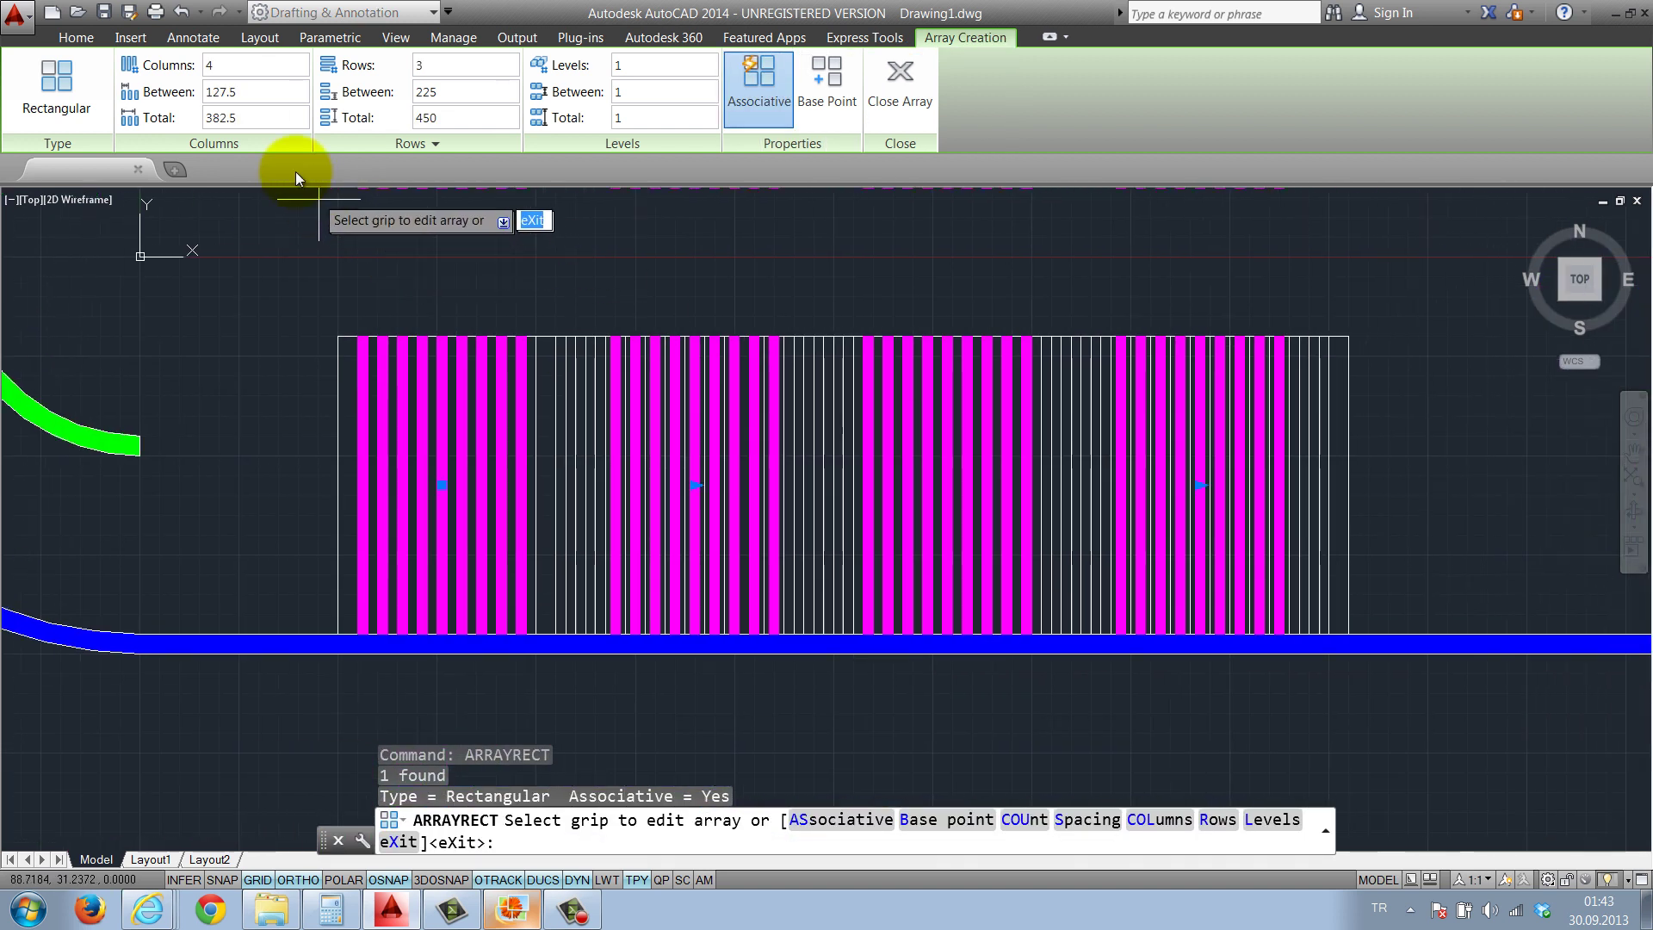
left_click(241, 93)
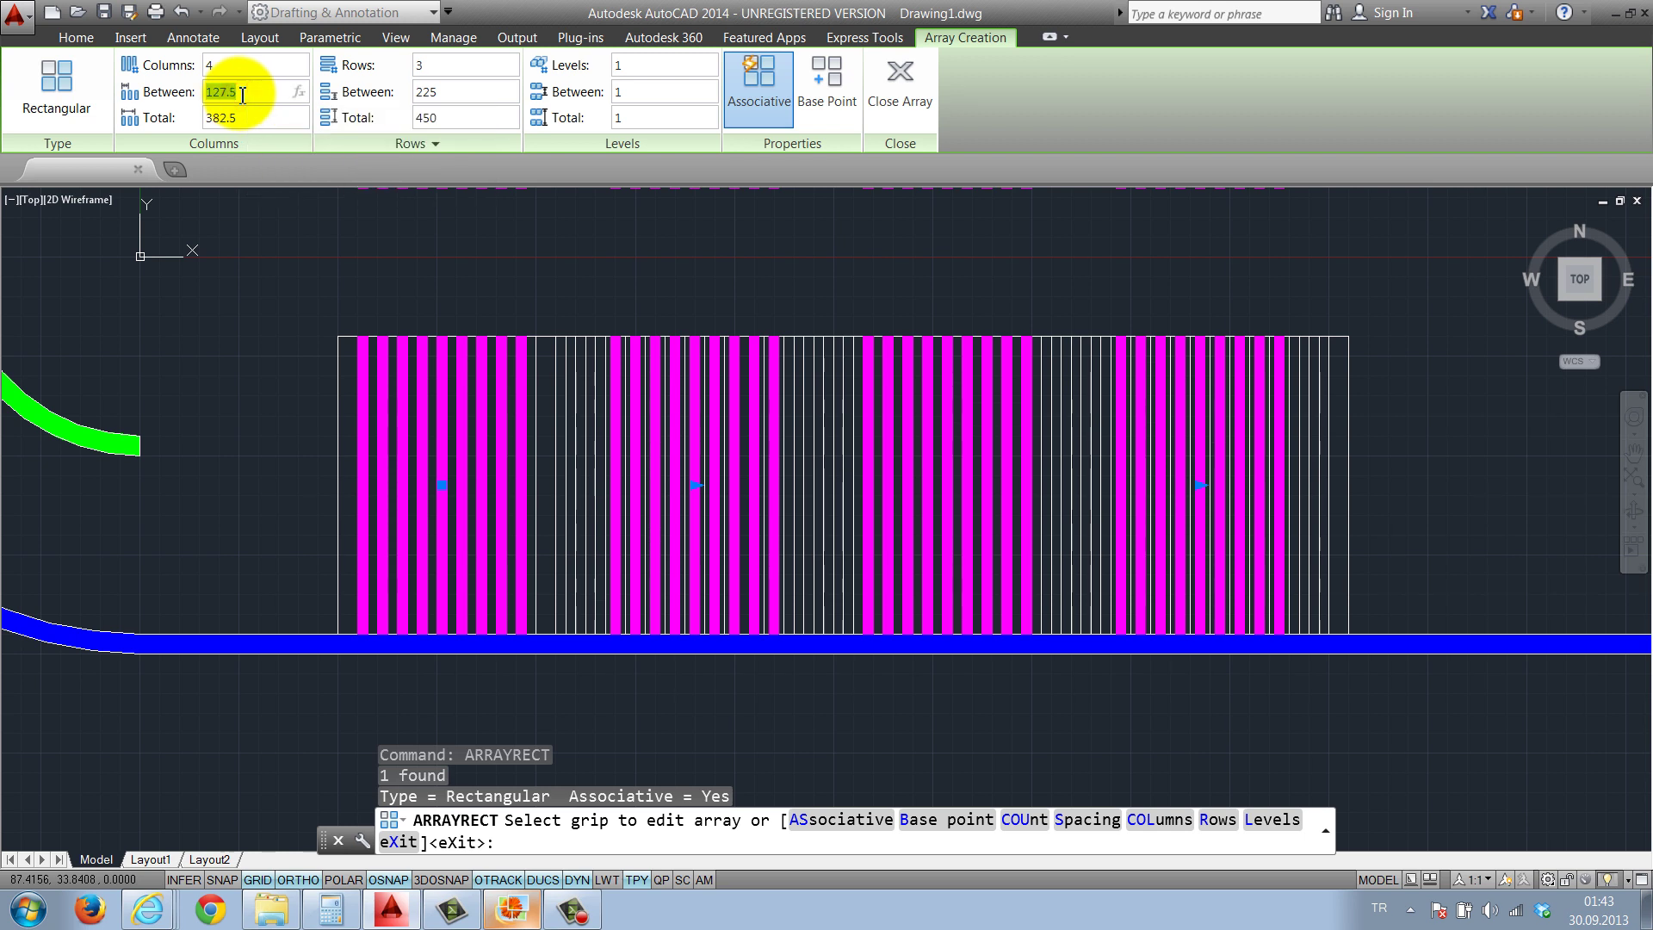
type("100")
key("Return")
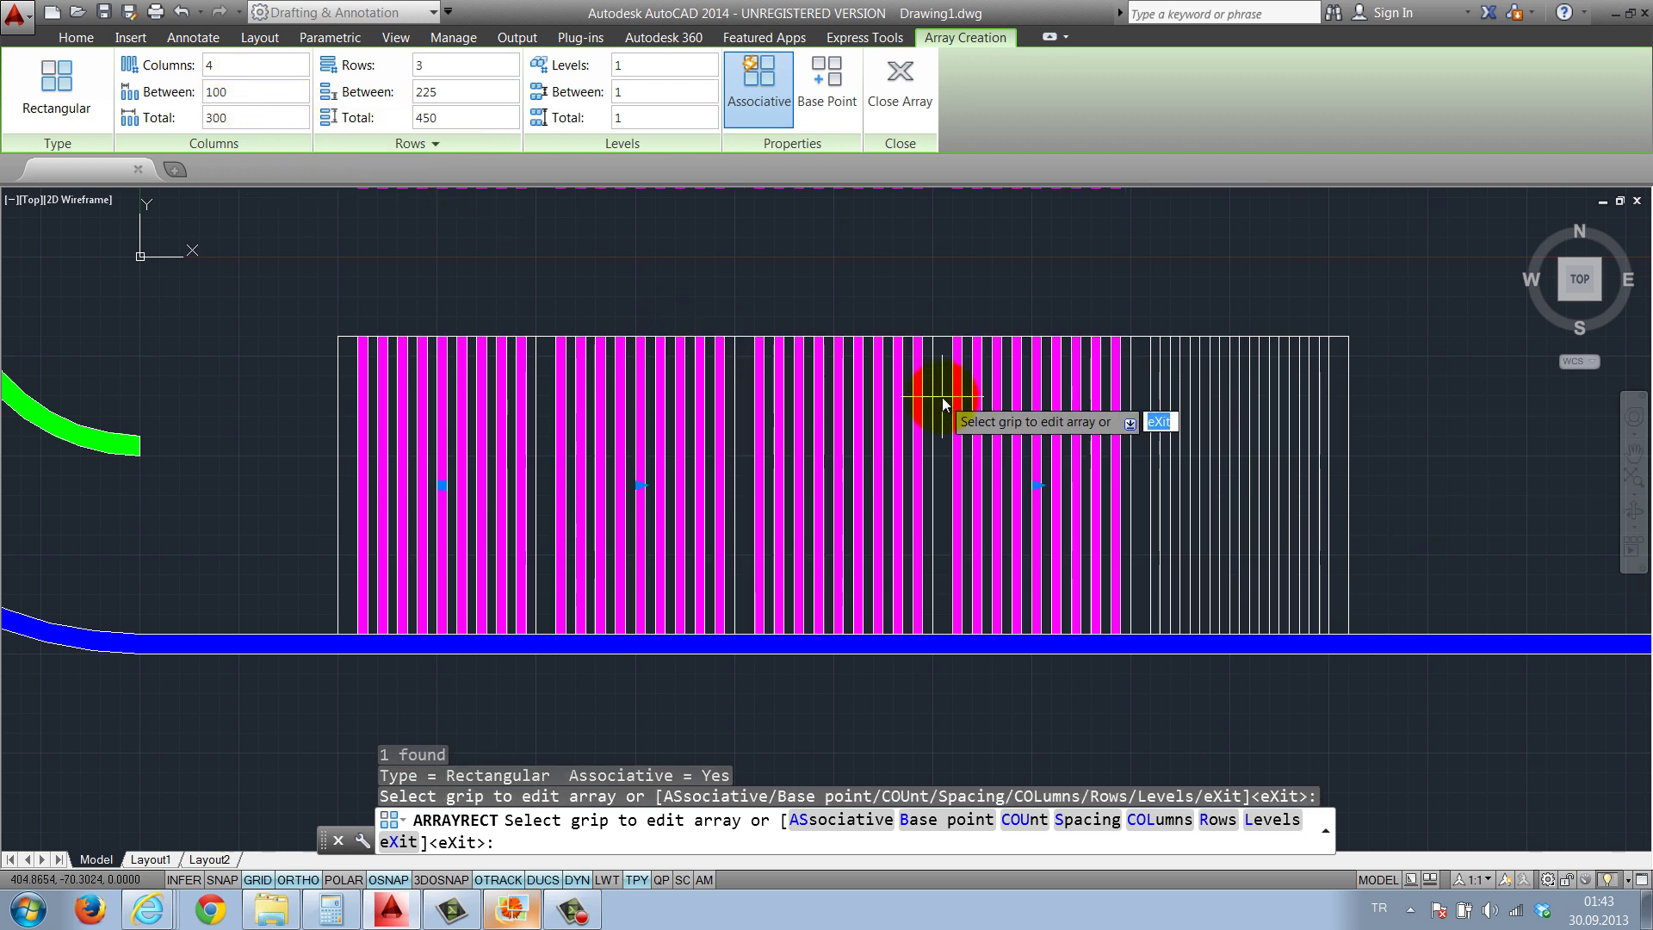
Reduce the stripe array to one row of 5 columns and close it
middle_click_drag(906, 381, 819, 378)
scroll(517, 370, "up", 1)
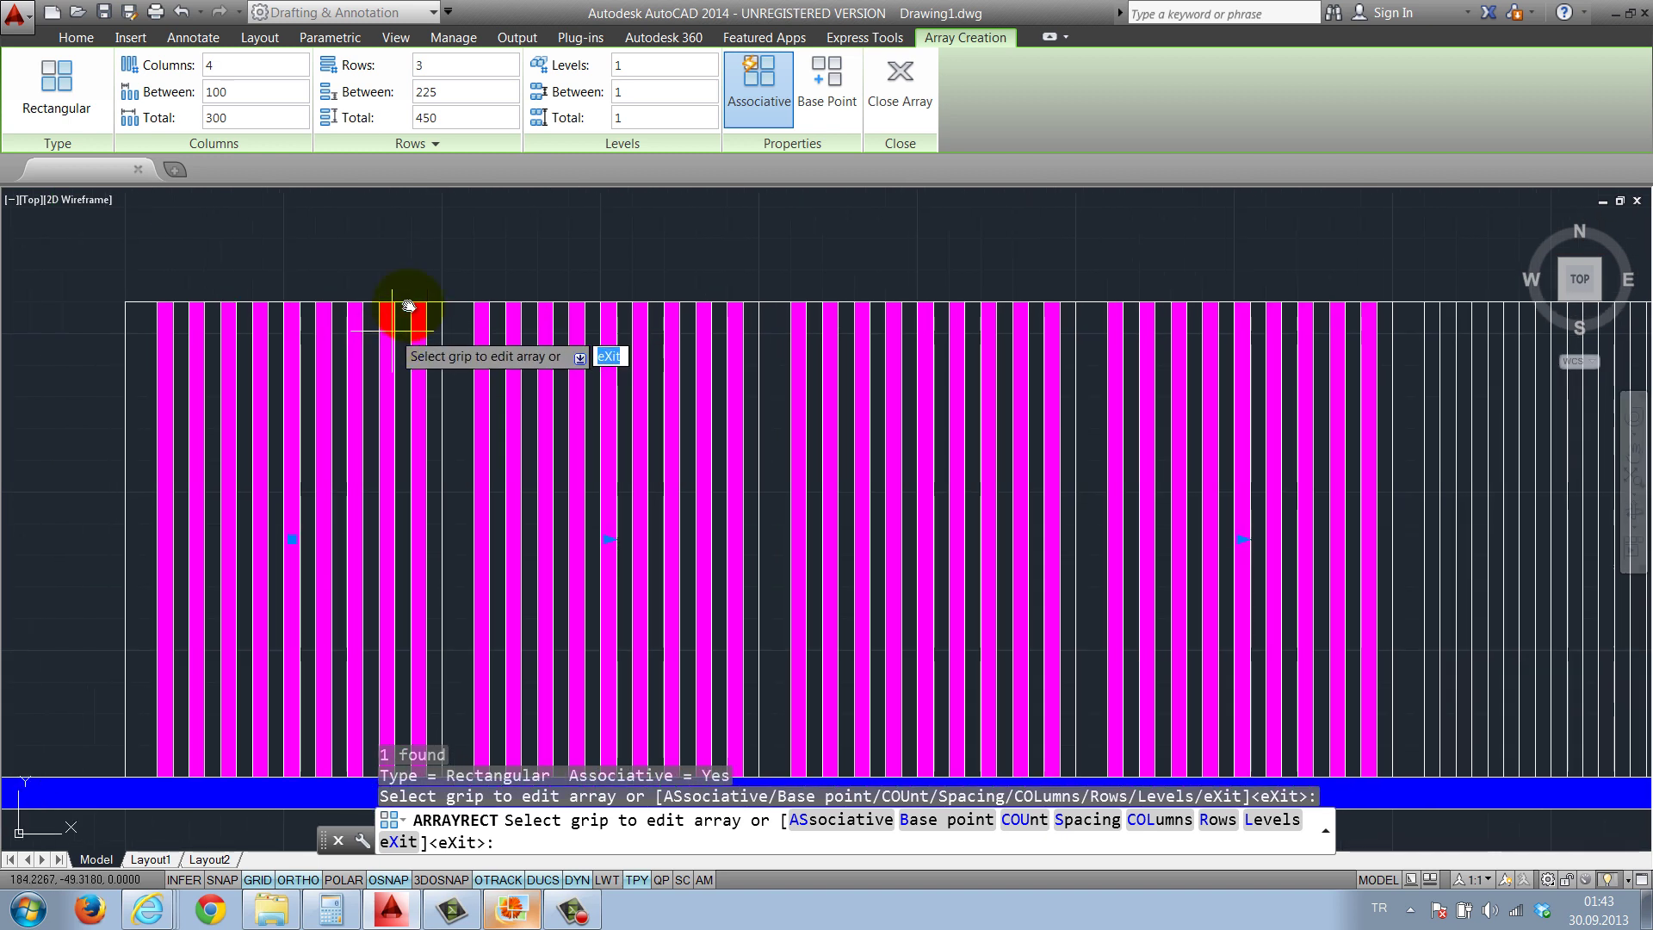
scroll(430, 312, "up", 1)
scroll(472, 310, "up", 1)
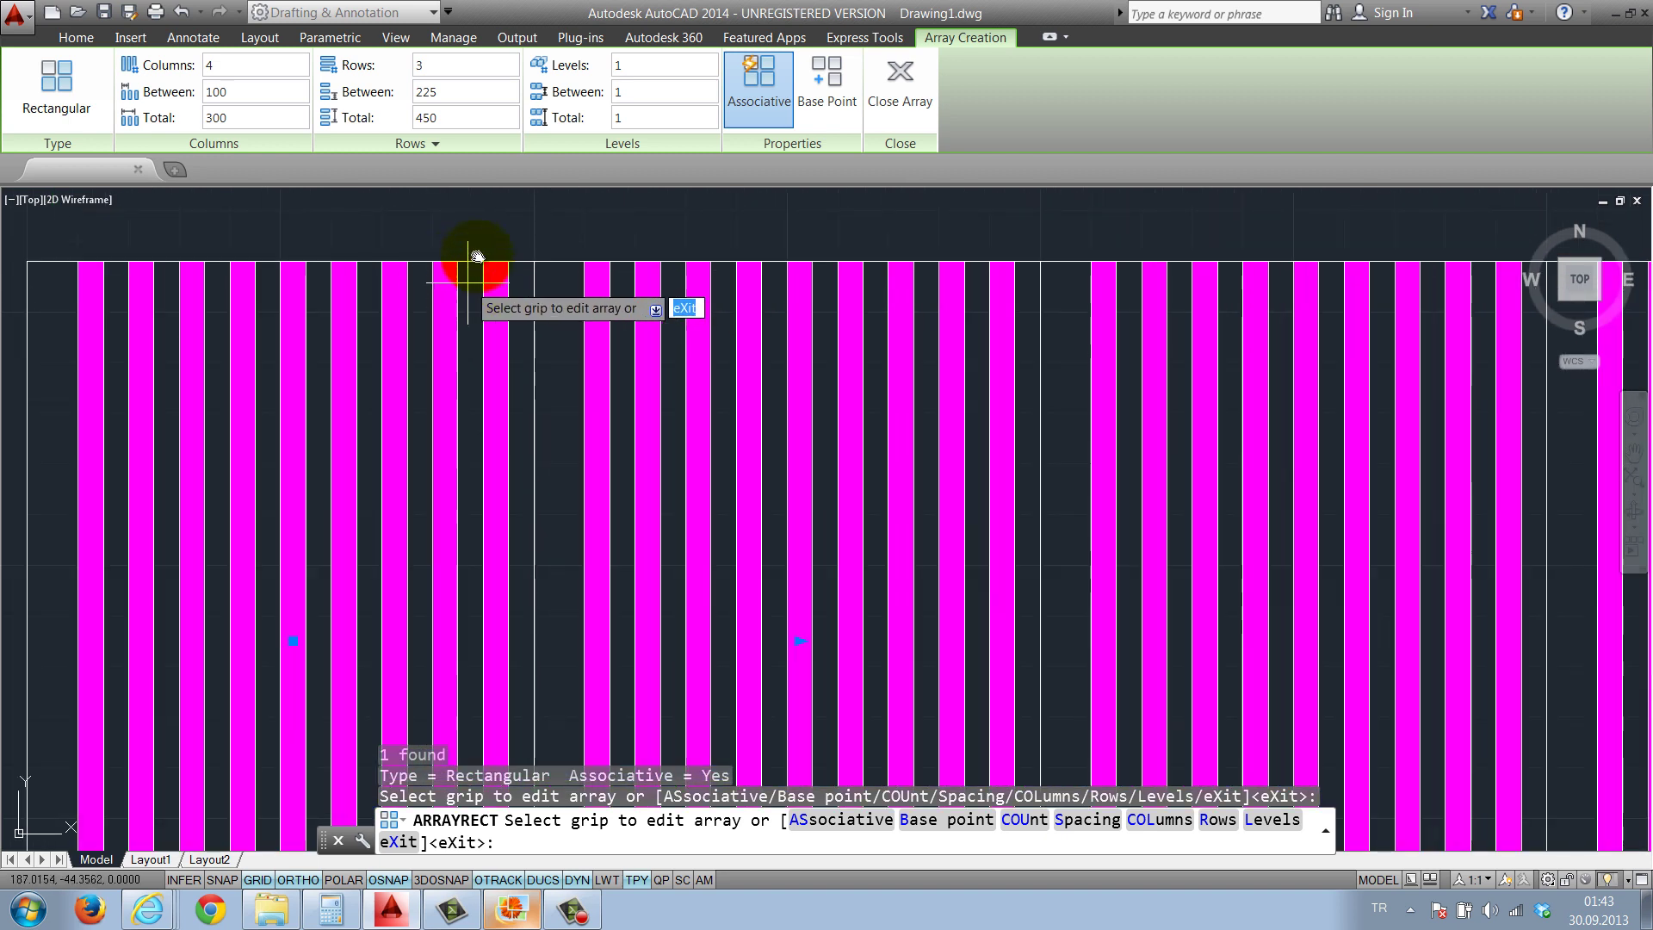
scroll(896, 339, "down", 1)
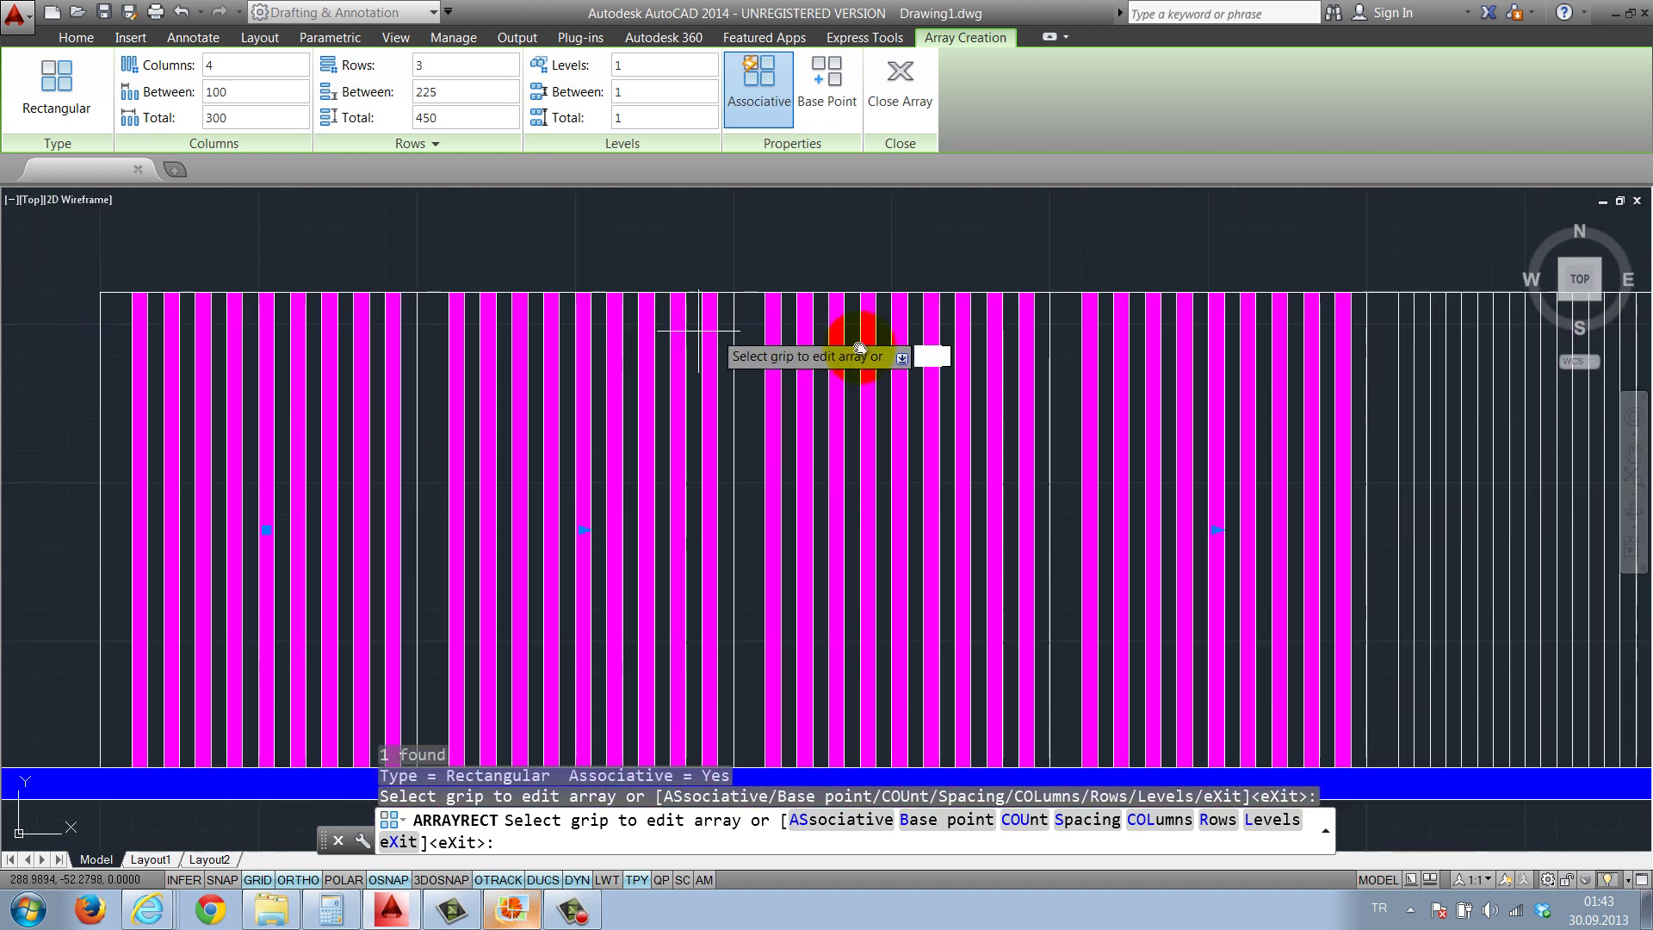
middle_click_drag(786, 358, 872, 352)
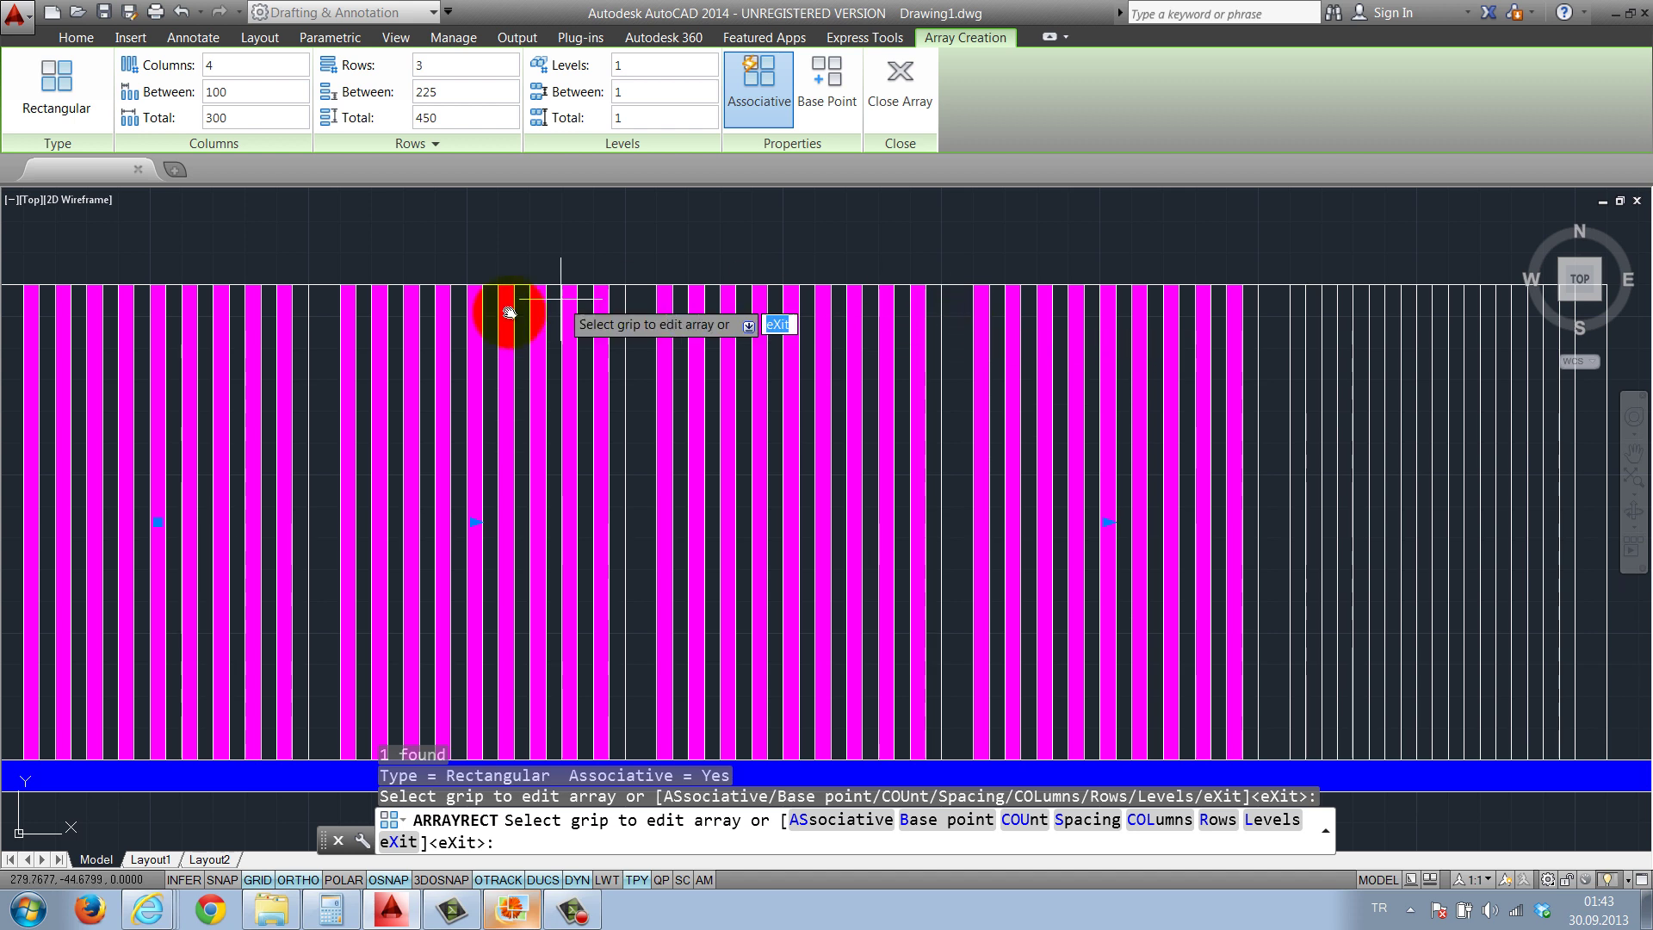
scroll(837, 465, "down", 2)
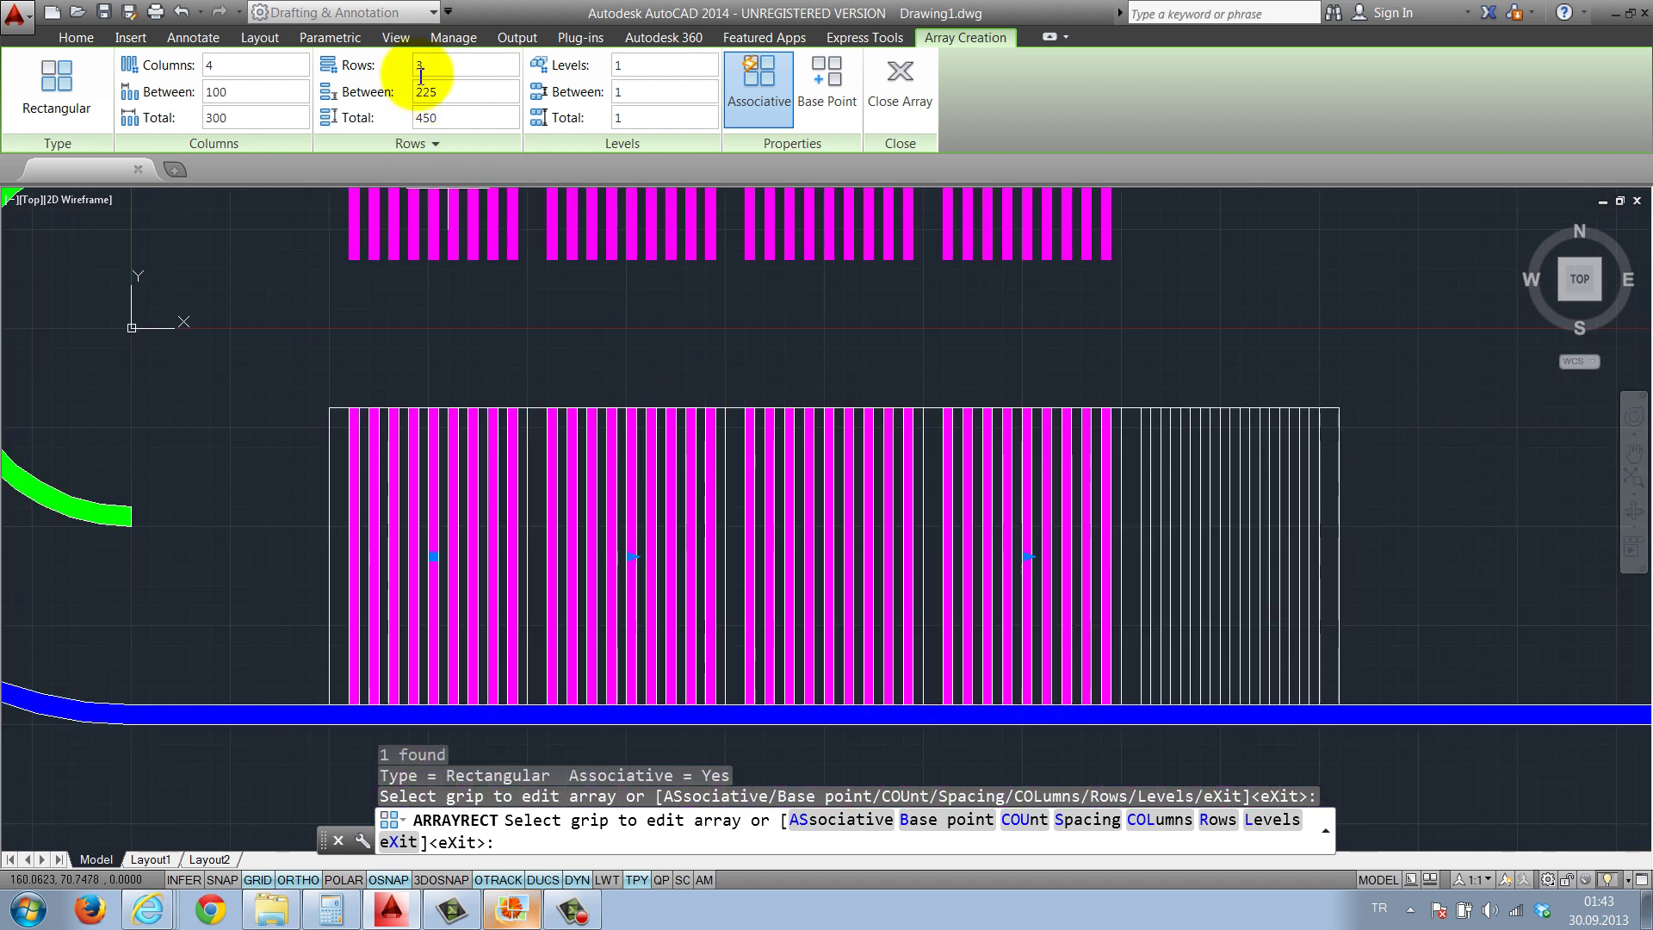
type("1")
key("Return")
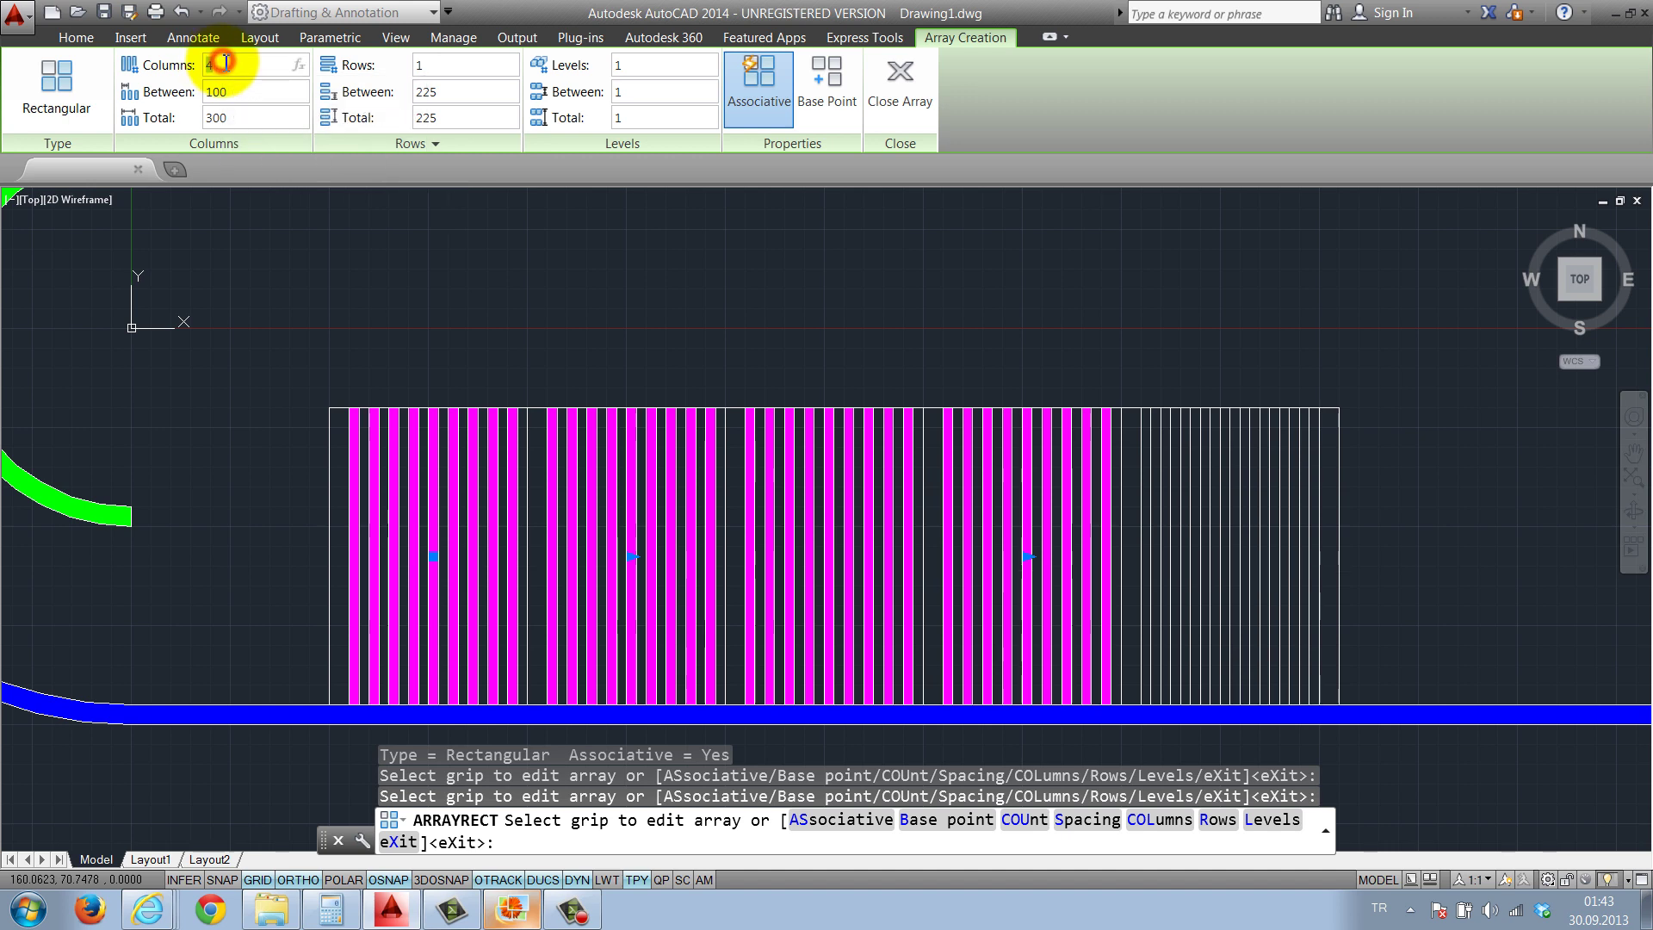
type("5")
key("Return")
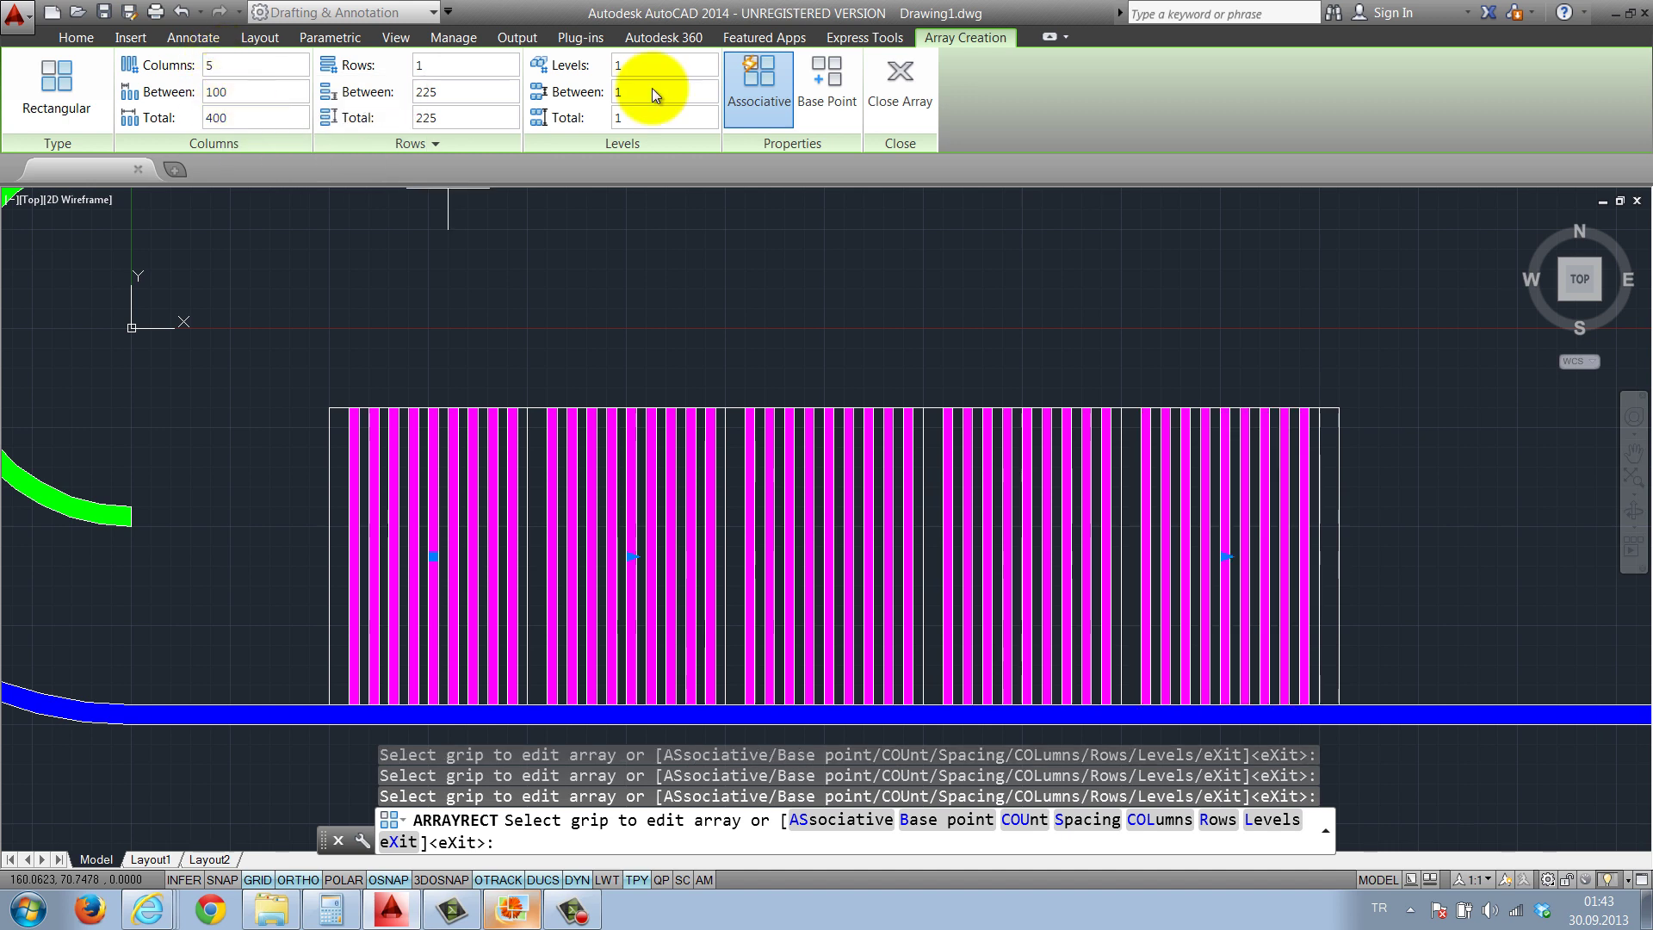
left_click(898, 84)
Zoom out and window-select both blue ovals with their green arcs
scroll(805, 463, "down", 7)
scroll(627, 436, "down", 1)
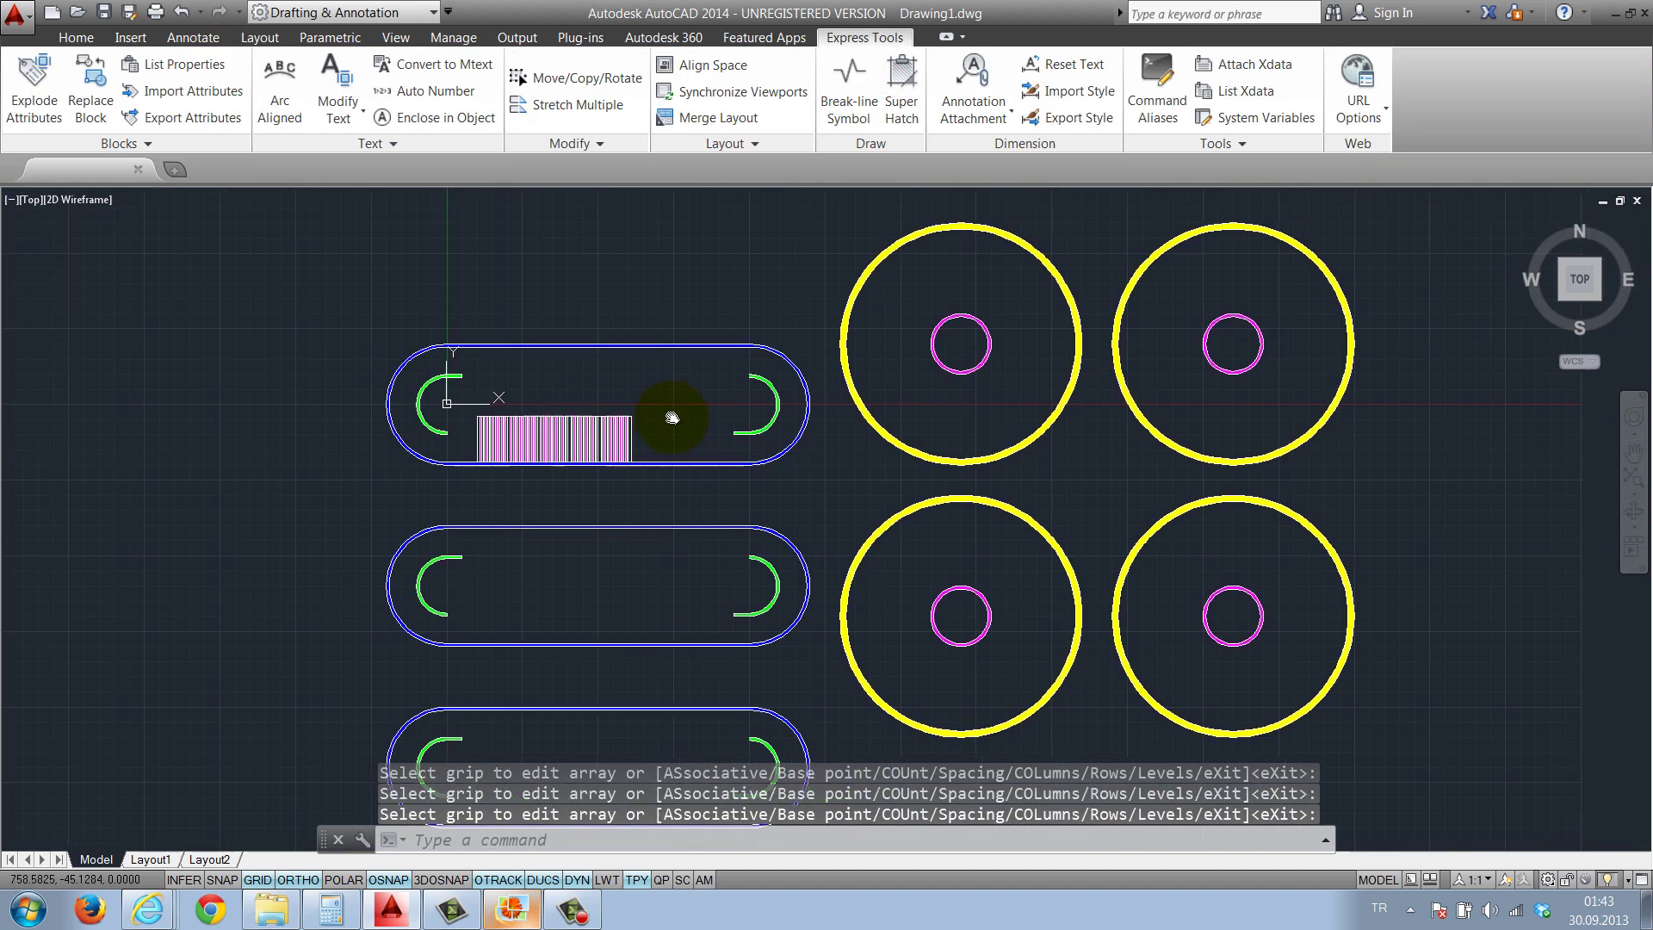
scroll(675, 413, "up", 2)
scroll(609, 372, "up", 1)
left_click(388, 411)
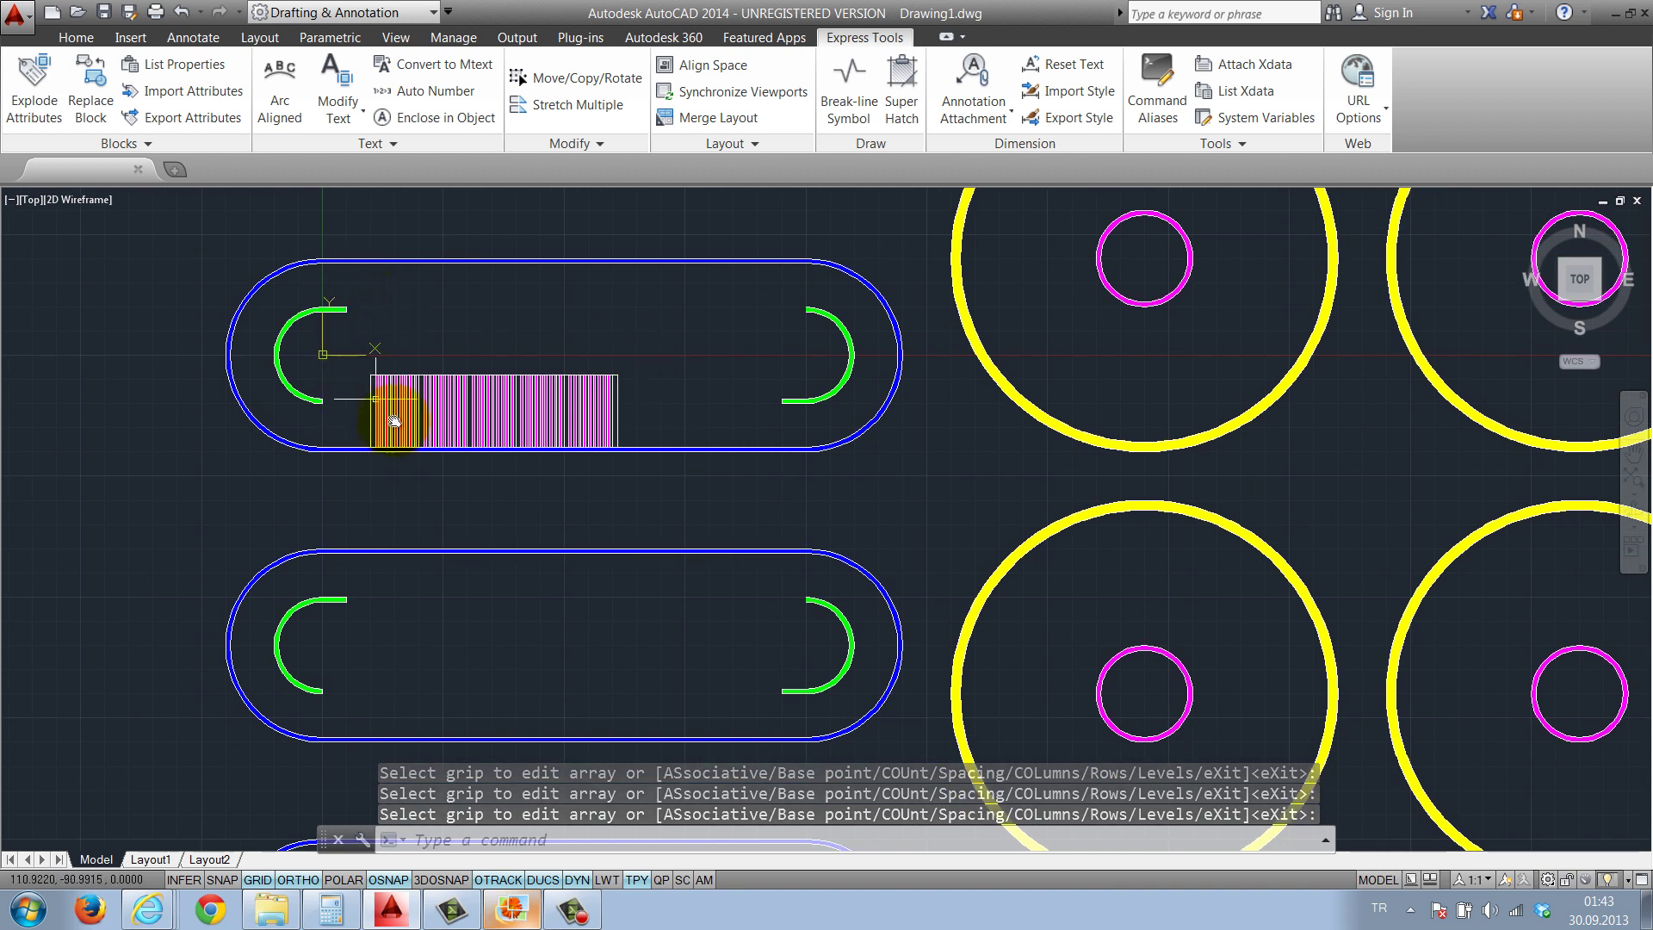
key("Escape")
left_click(509, 344)
left_click(555, 891)
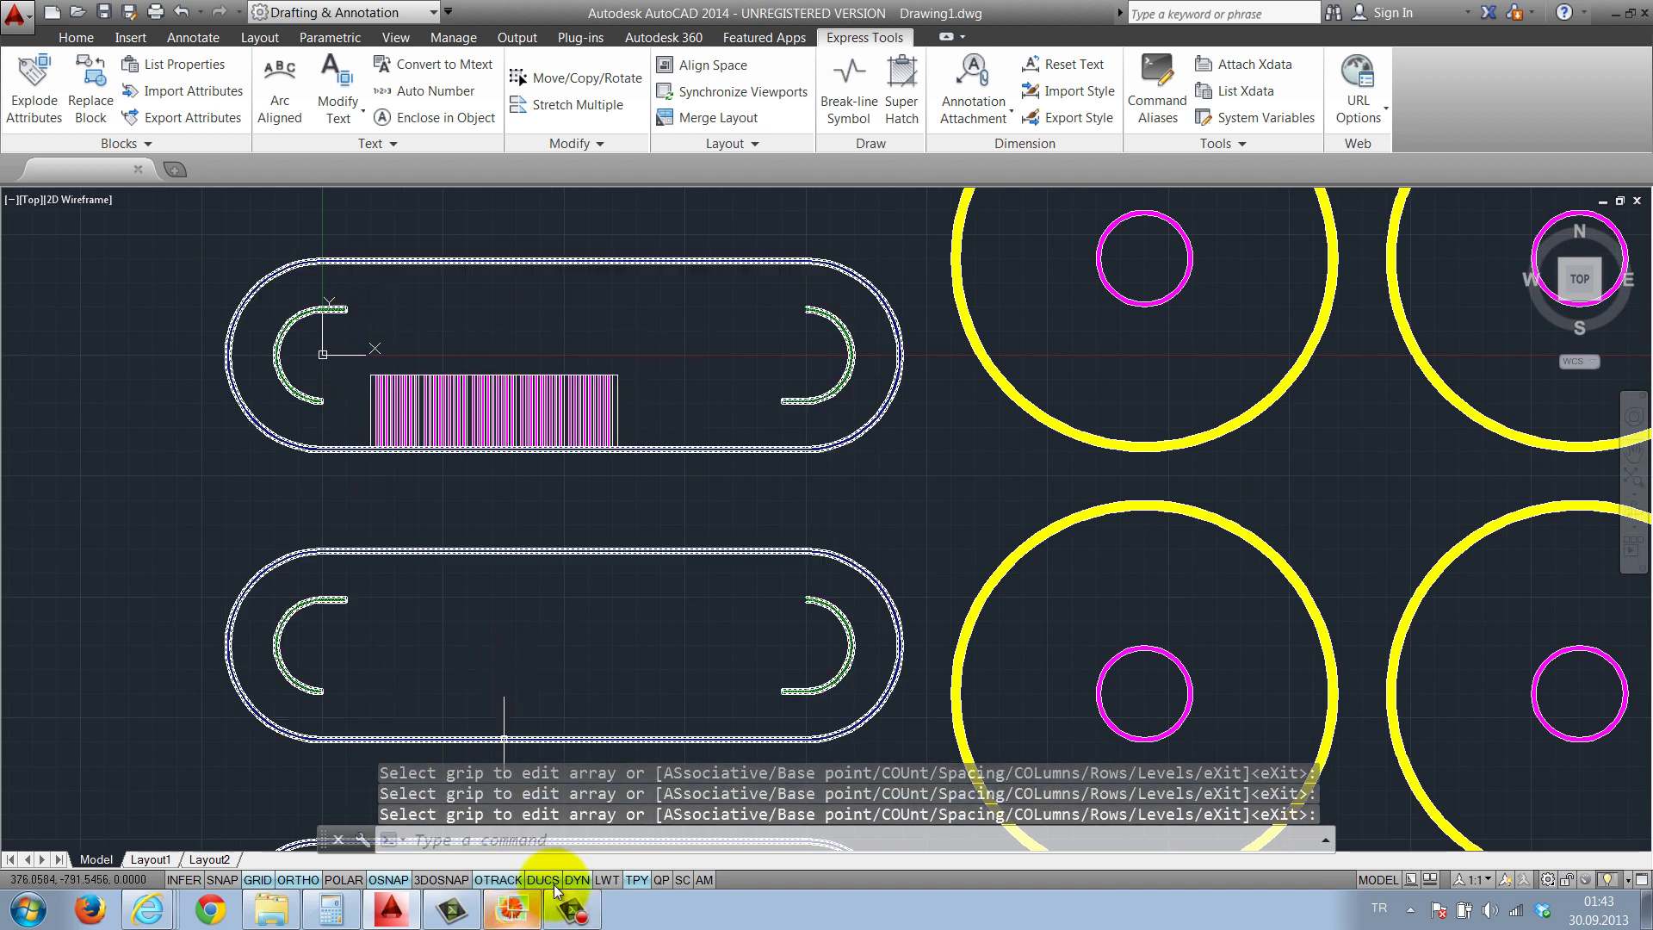
Check the reference site-plan image in Windows Live Photo Gallery, then return to AutoCAD
left_click(533, 906)
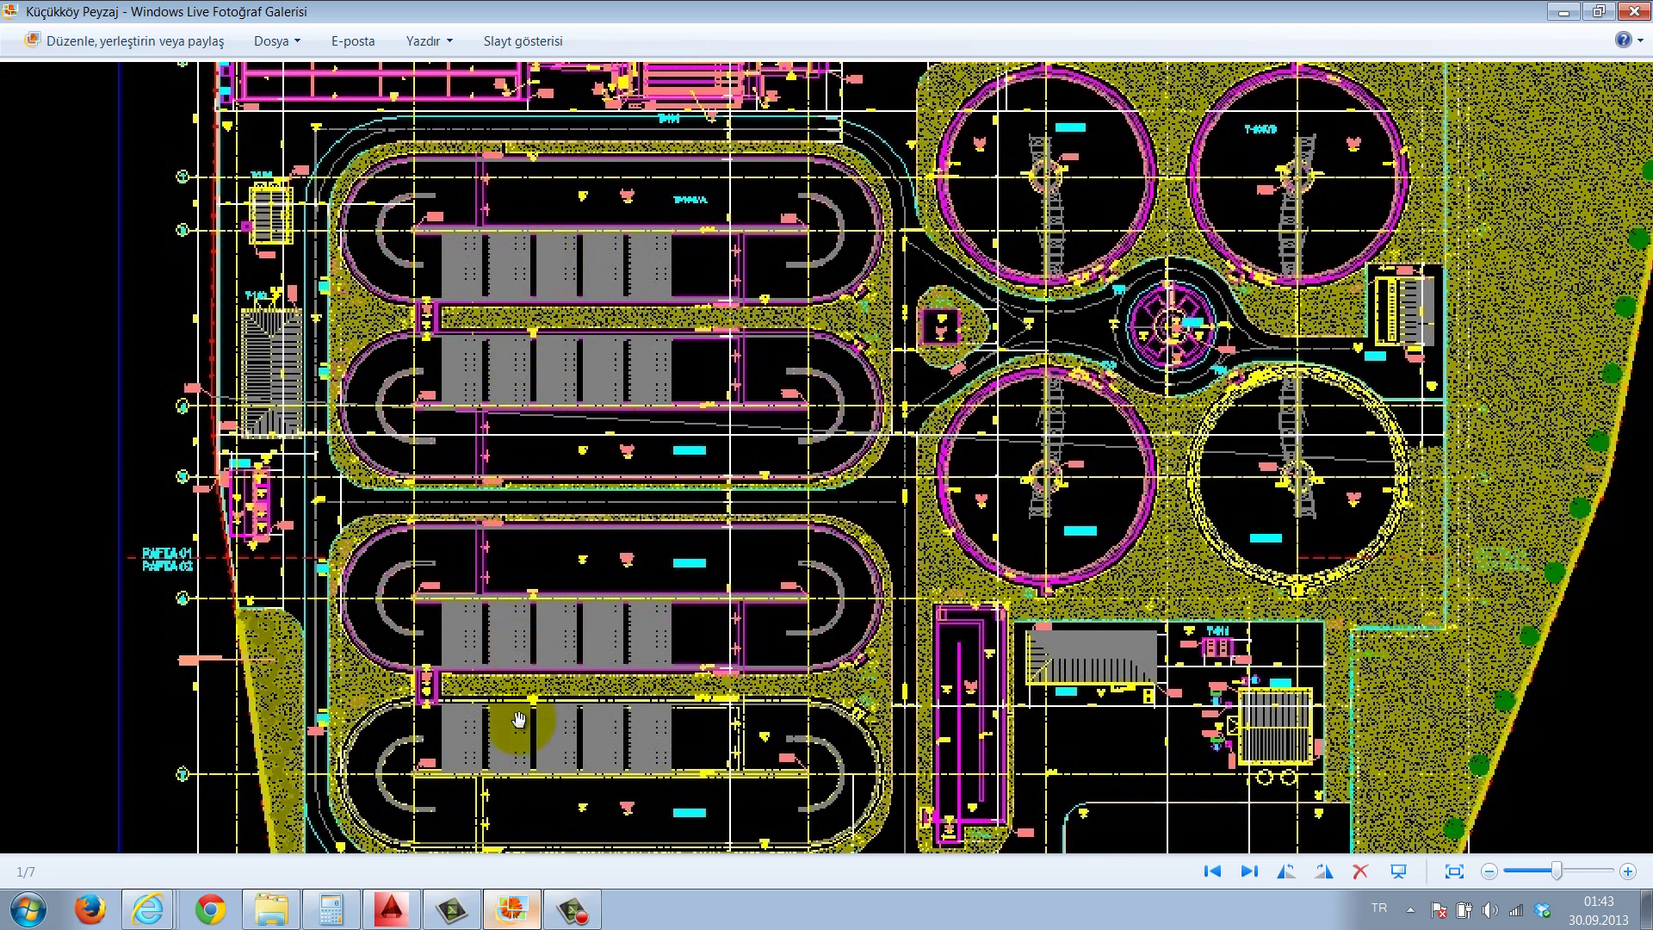
left_click(491, 912)
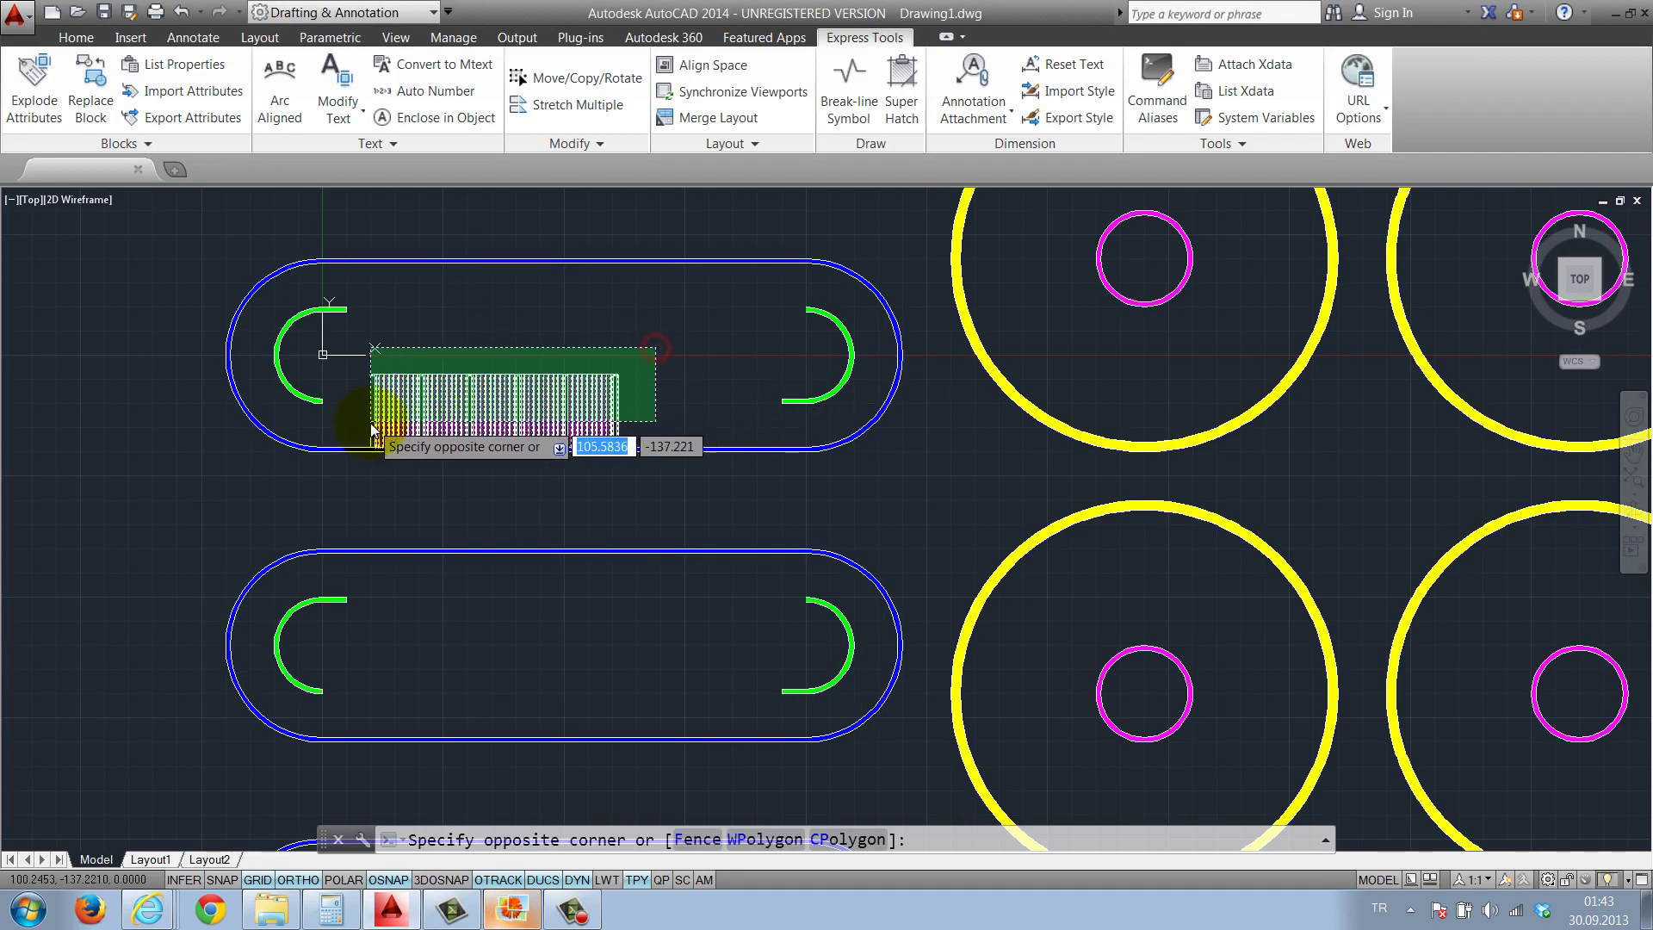
Select the top tank's partition hatch, then start and cancel a mirror and a distance check
left_click(354, 423)
type("m")
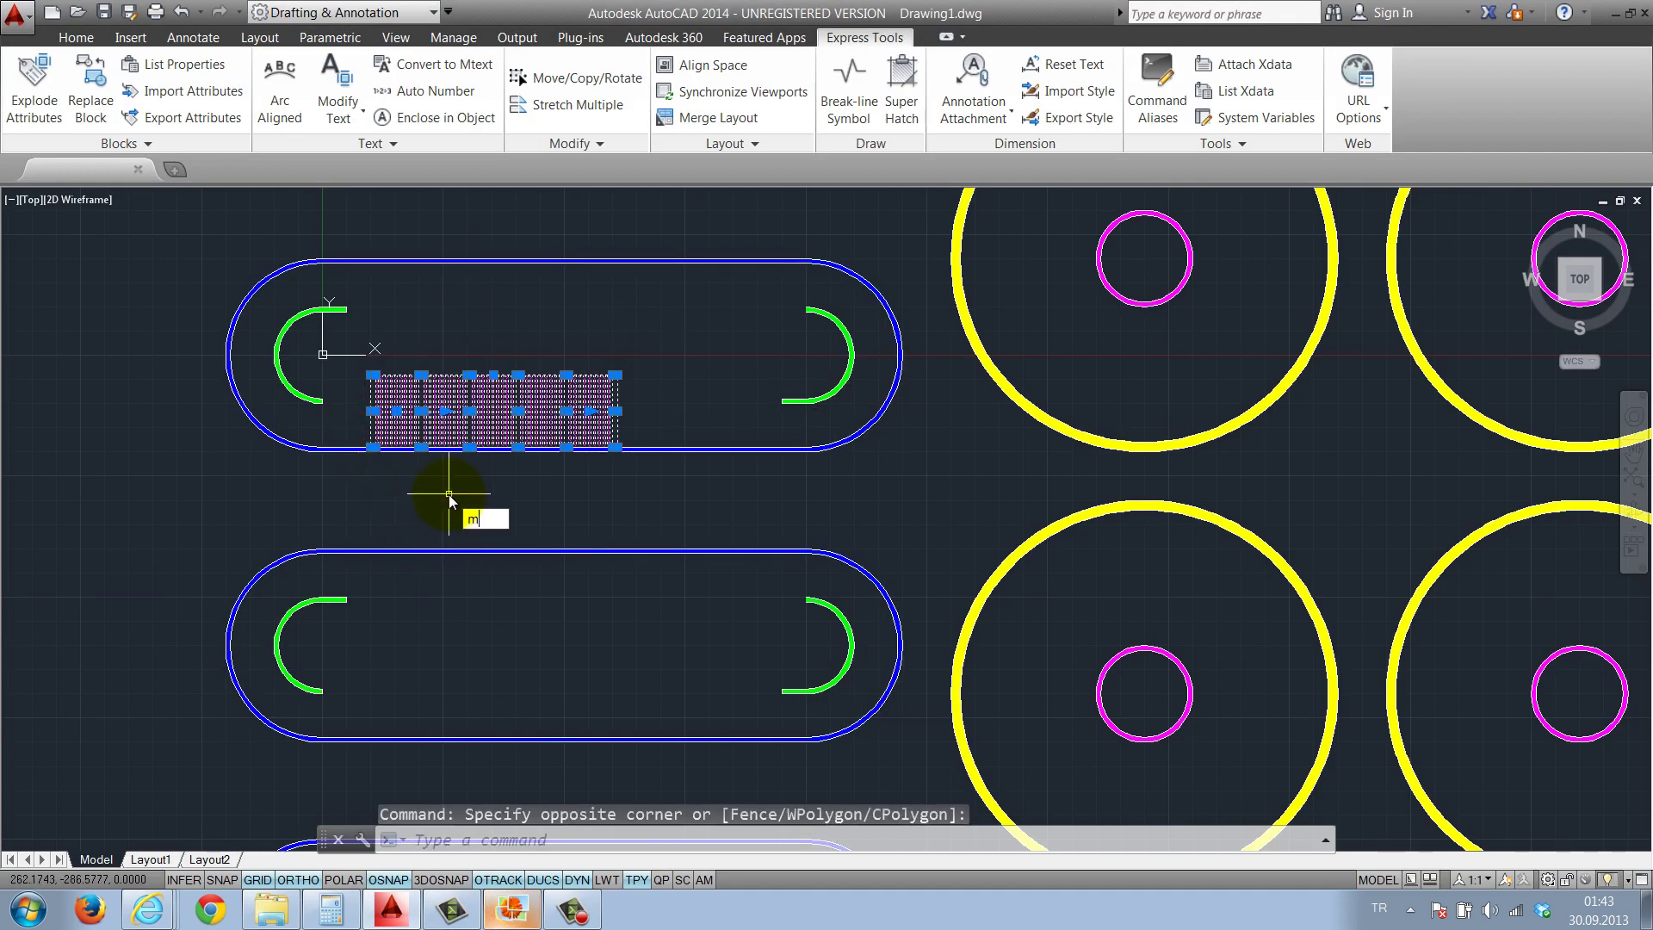
type("i")
key("Return")
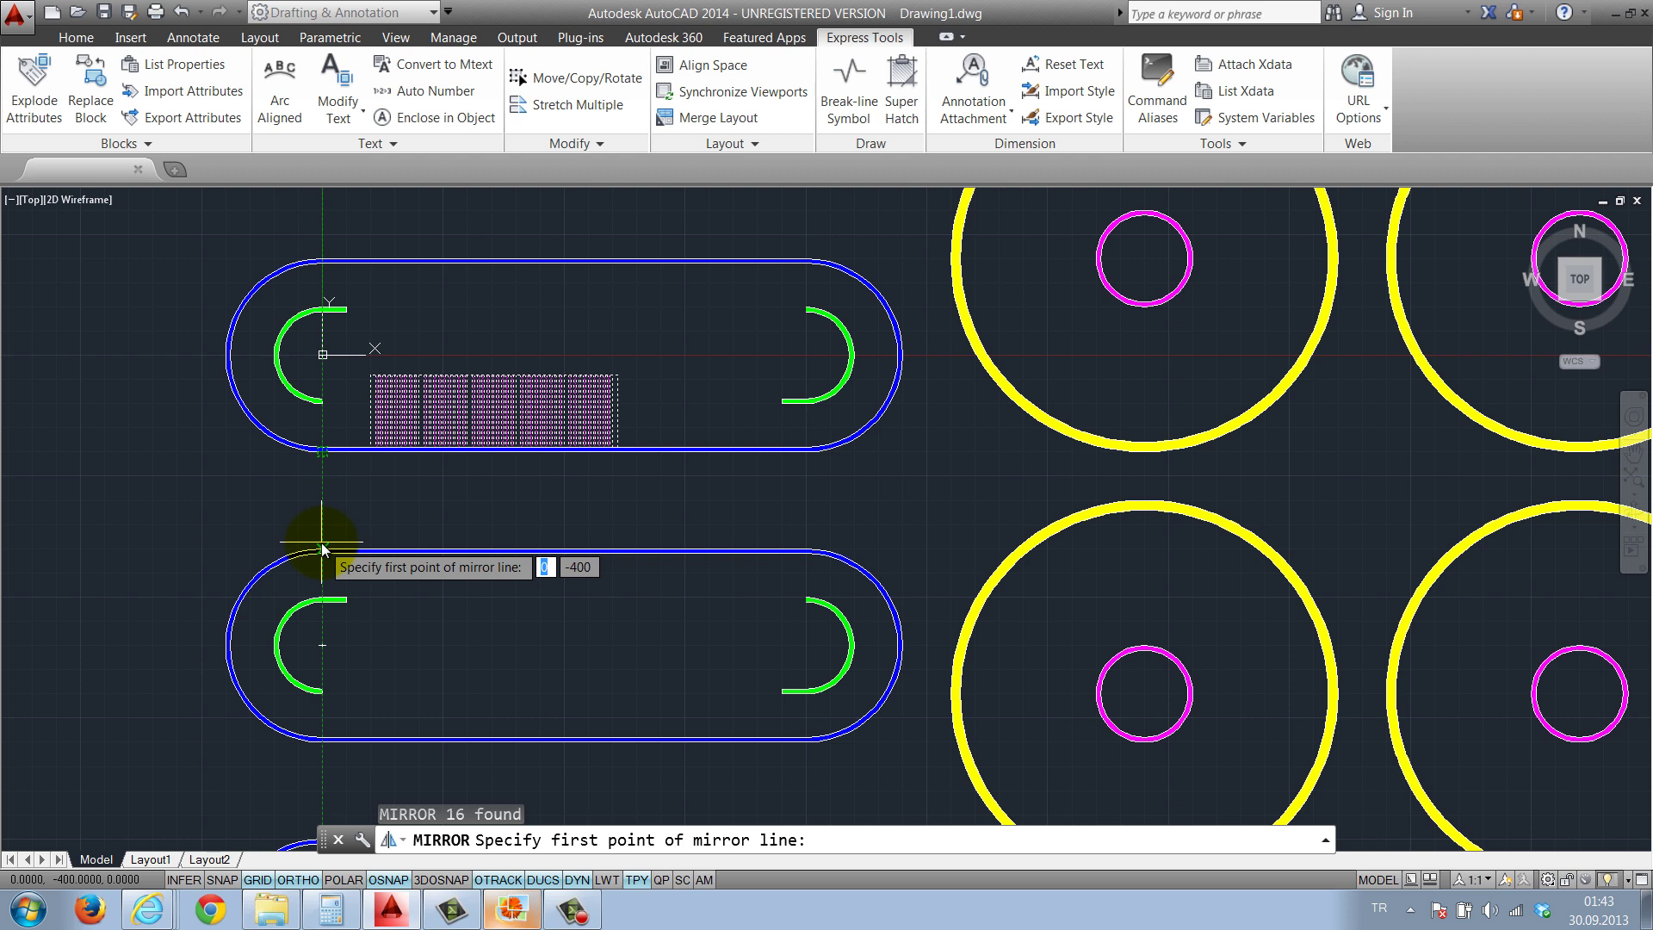
key("Escape")
key("Return")
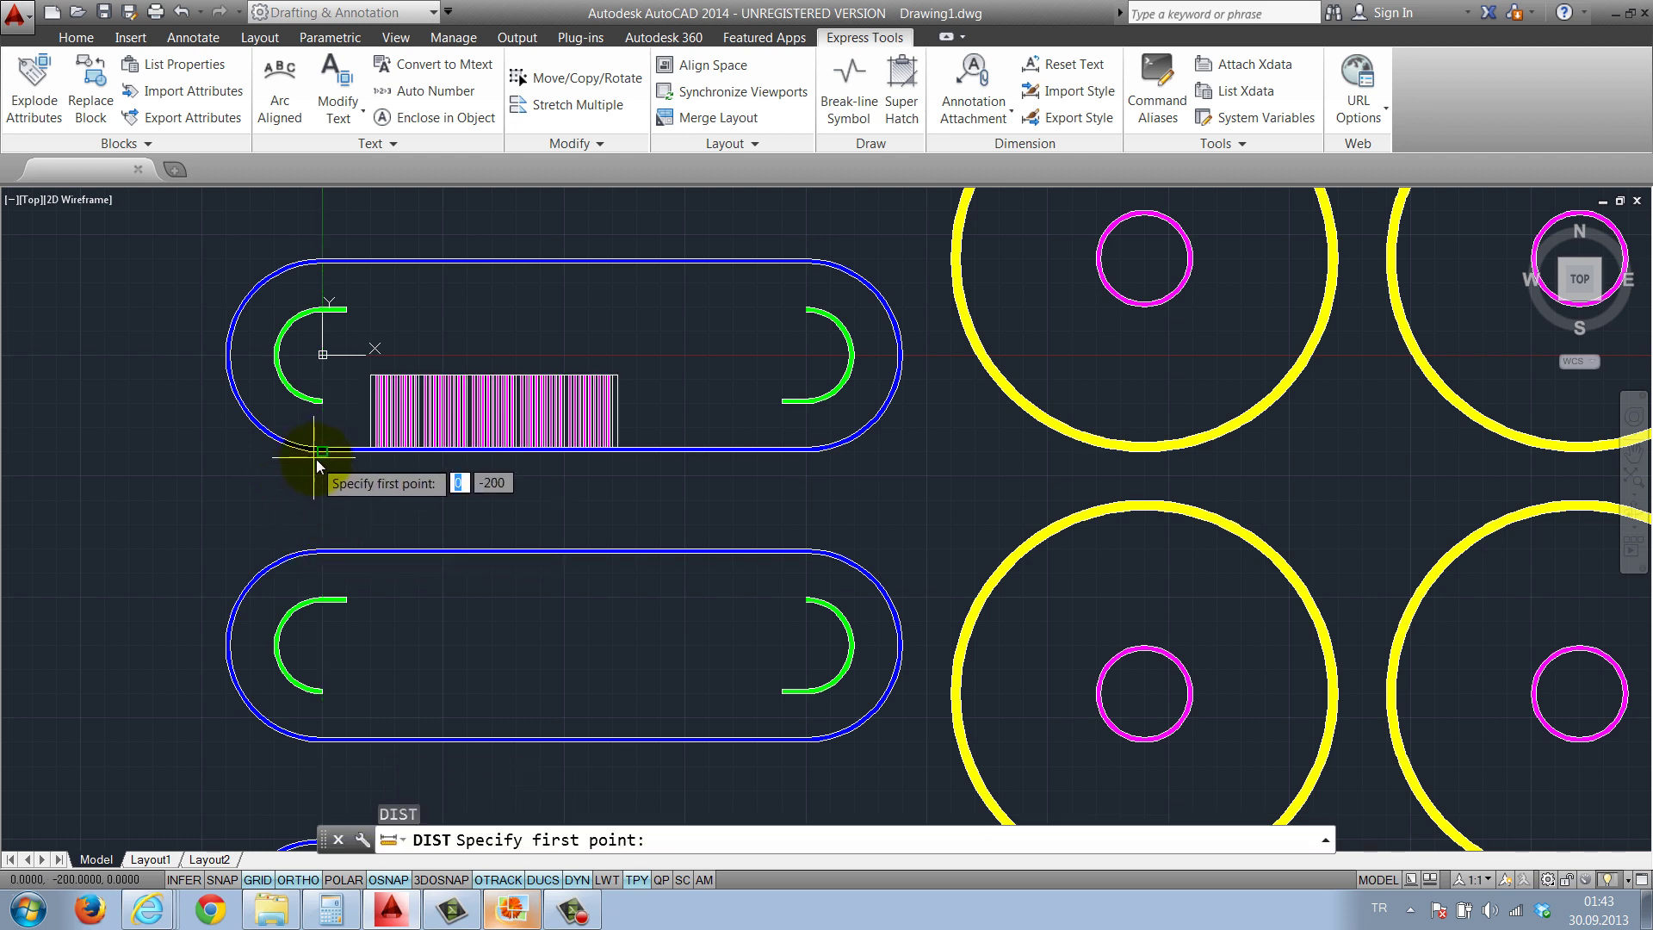
left_click(323, 450)
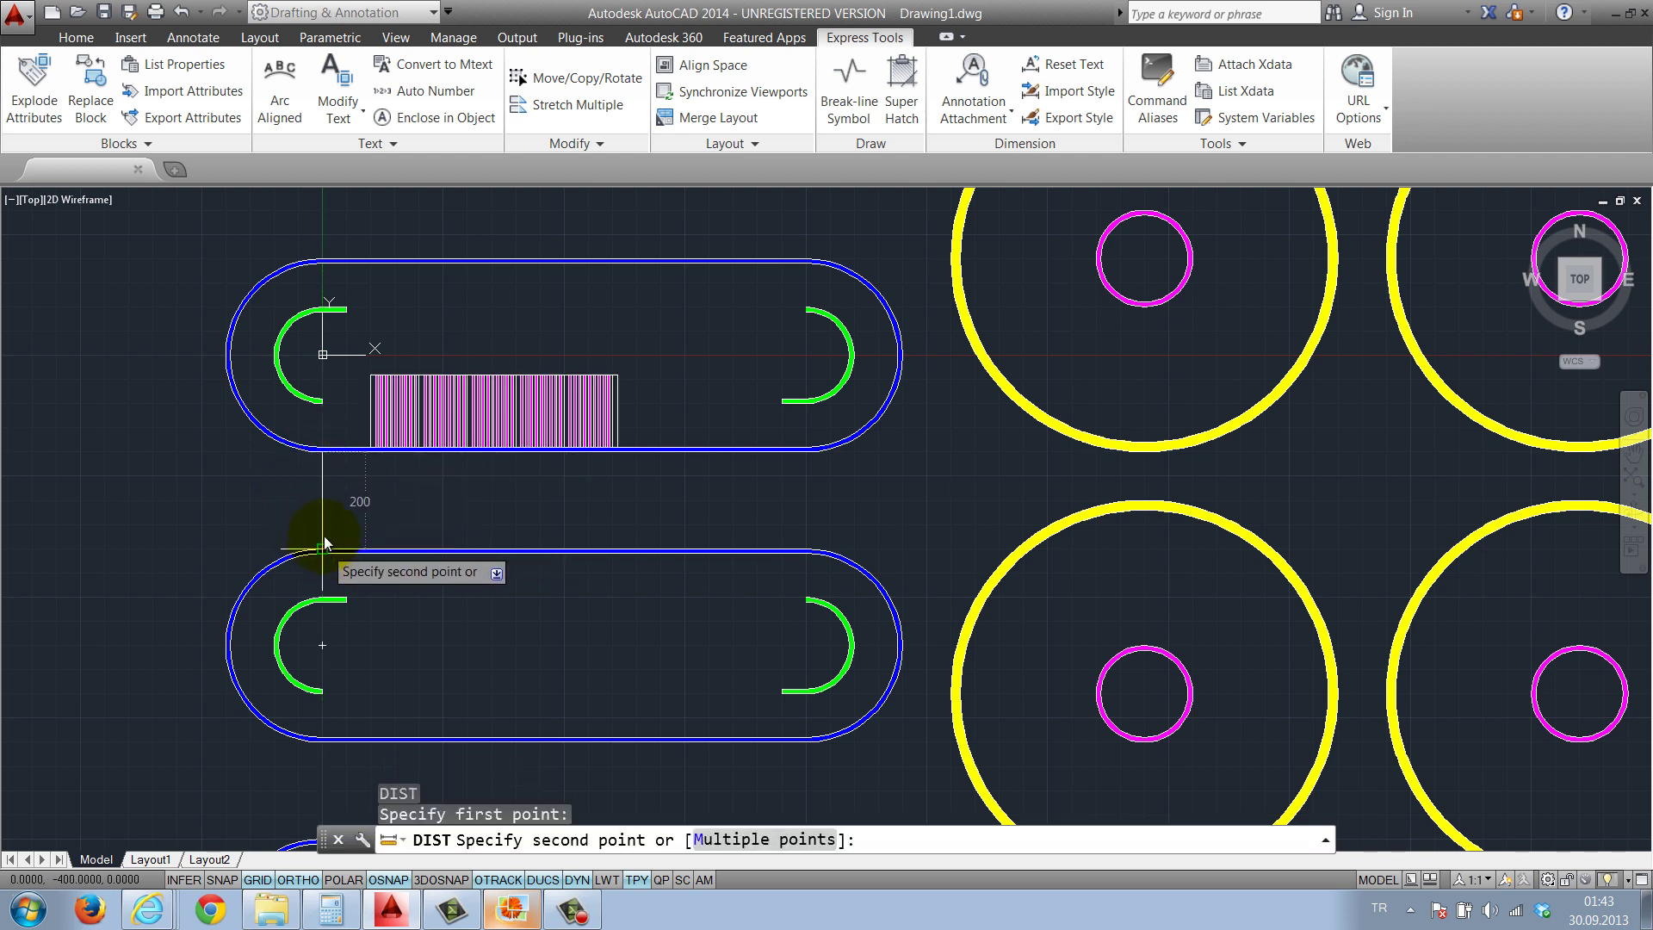
key("Escape")
Mirror the hatch across a horizontal line from point 100 into the second tank, keeping the original
left_click(657, 329)
left_click(374, 428)
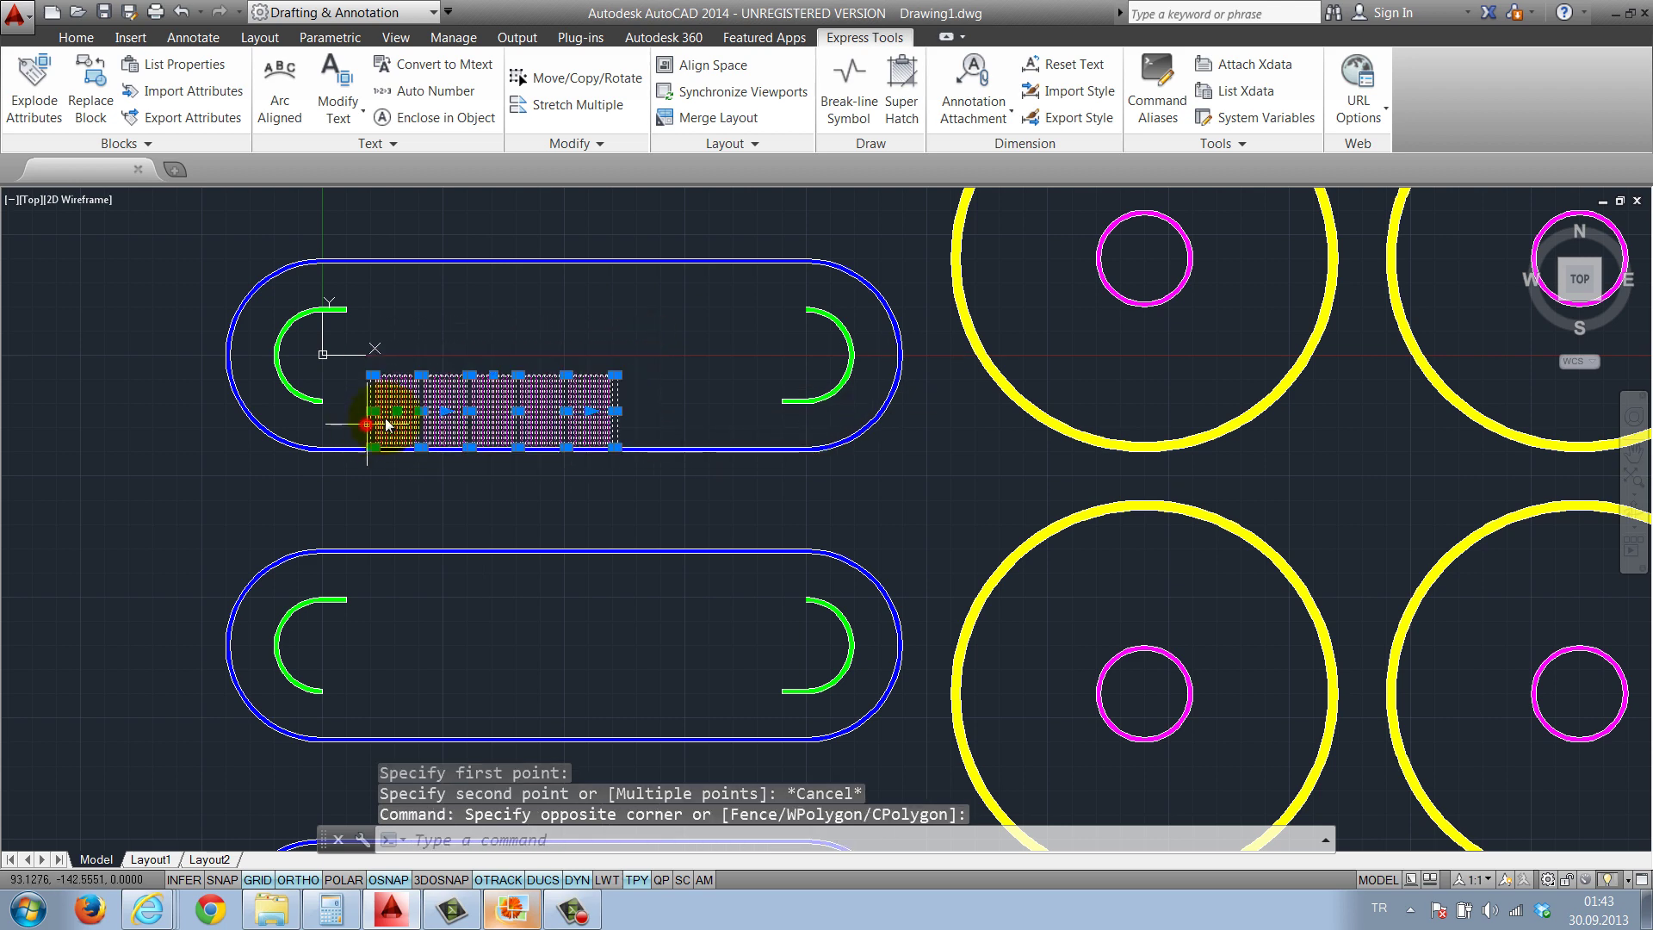
type("mi")
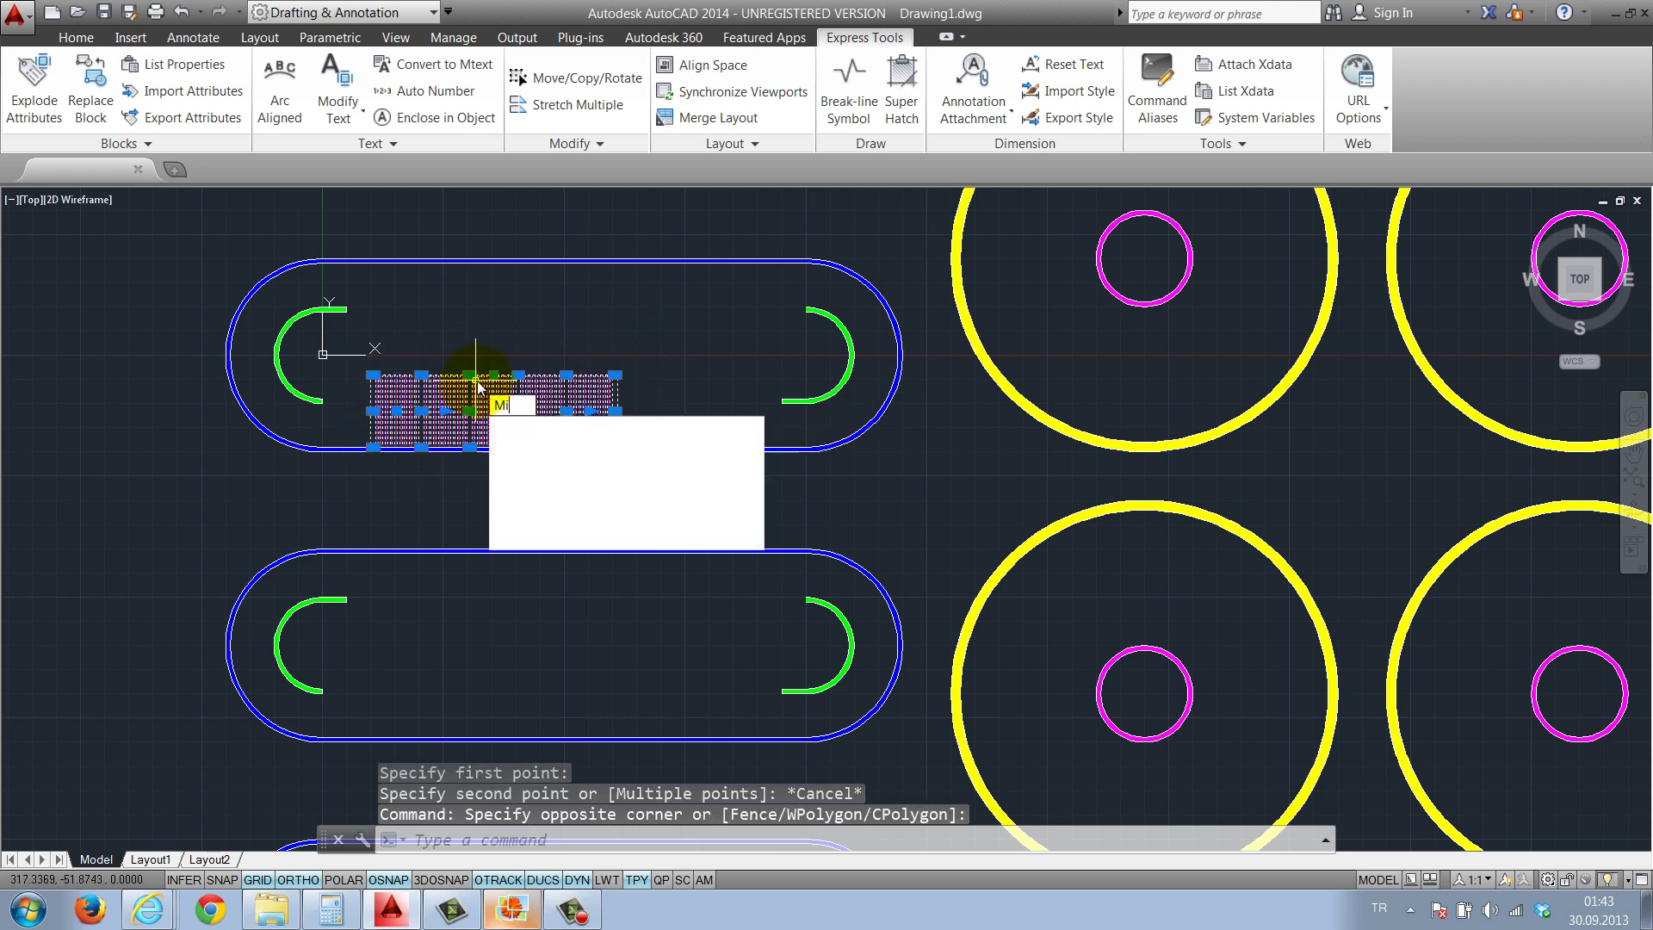
key("Return")
scroll(333, 544, "up", 2)
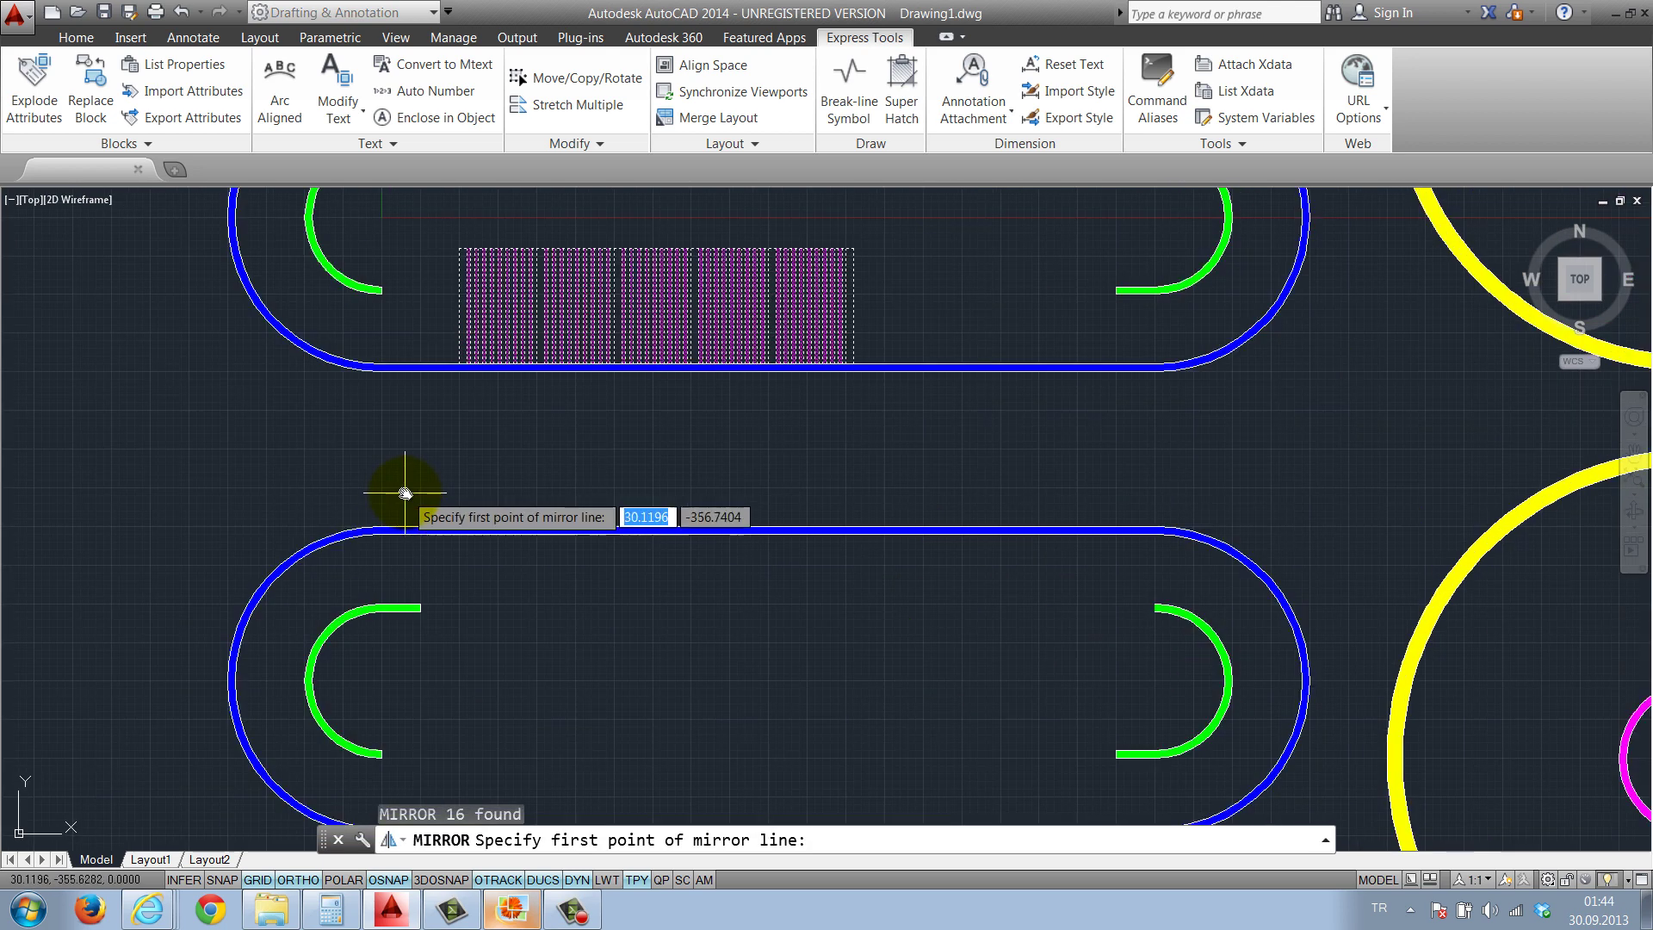
scroll(398, 479, "down", 1)
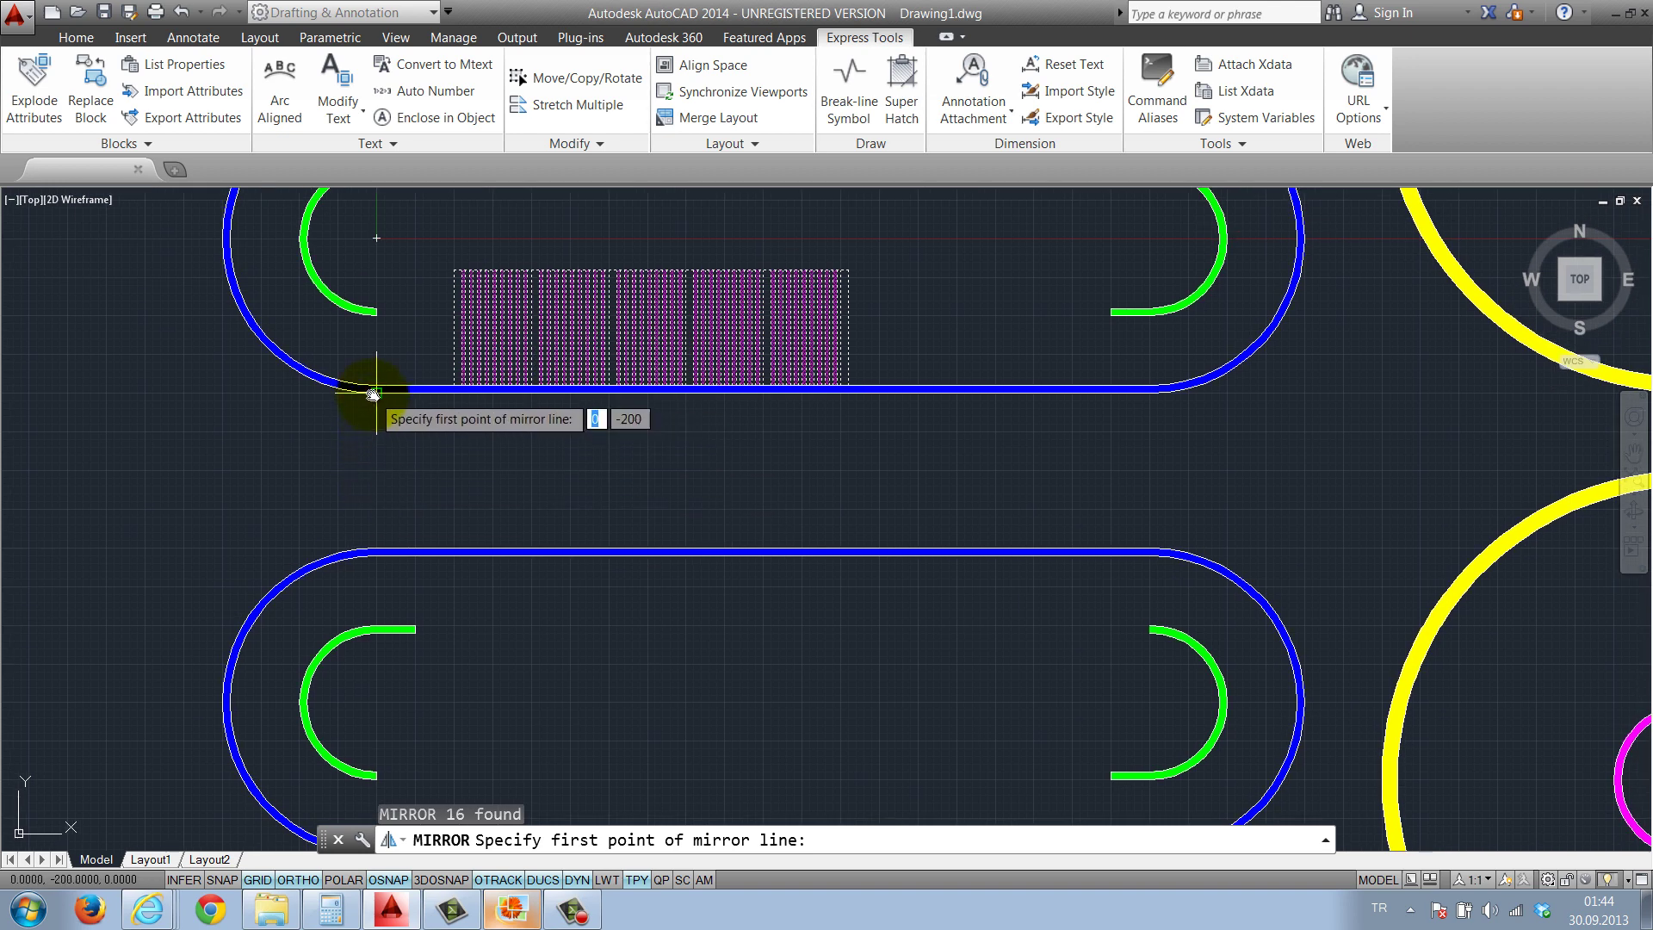
type("100")
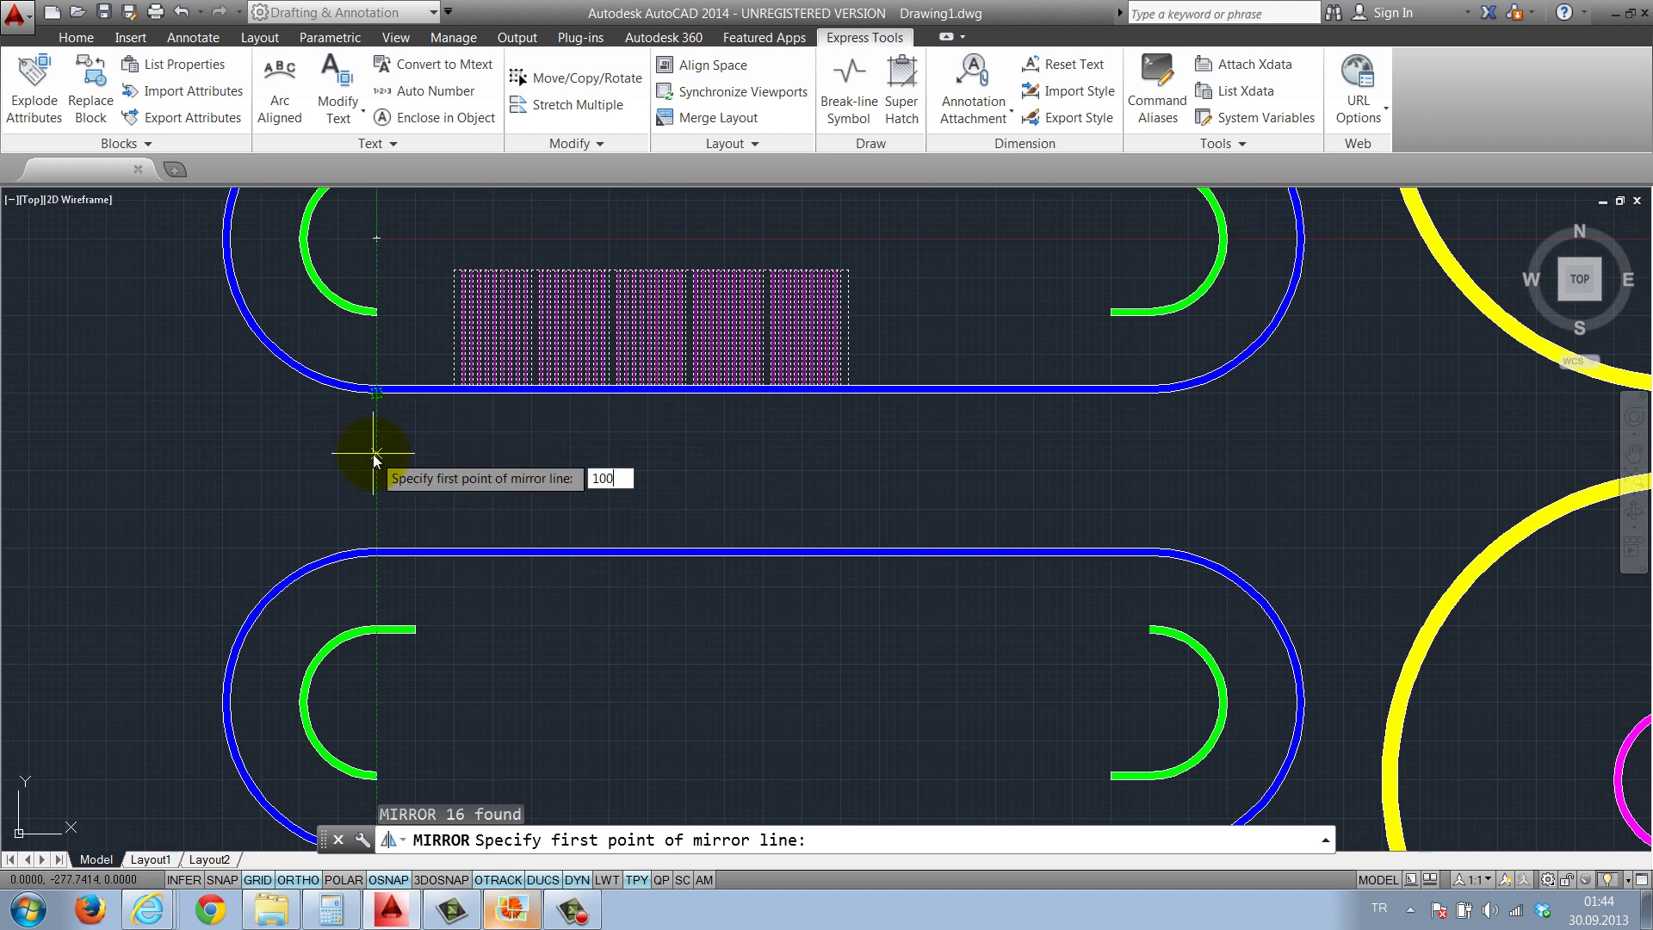
key("Return")
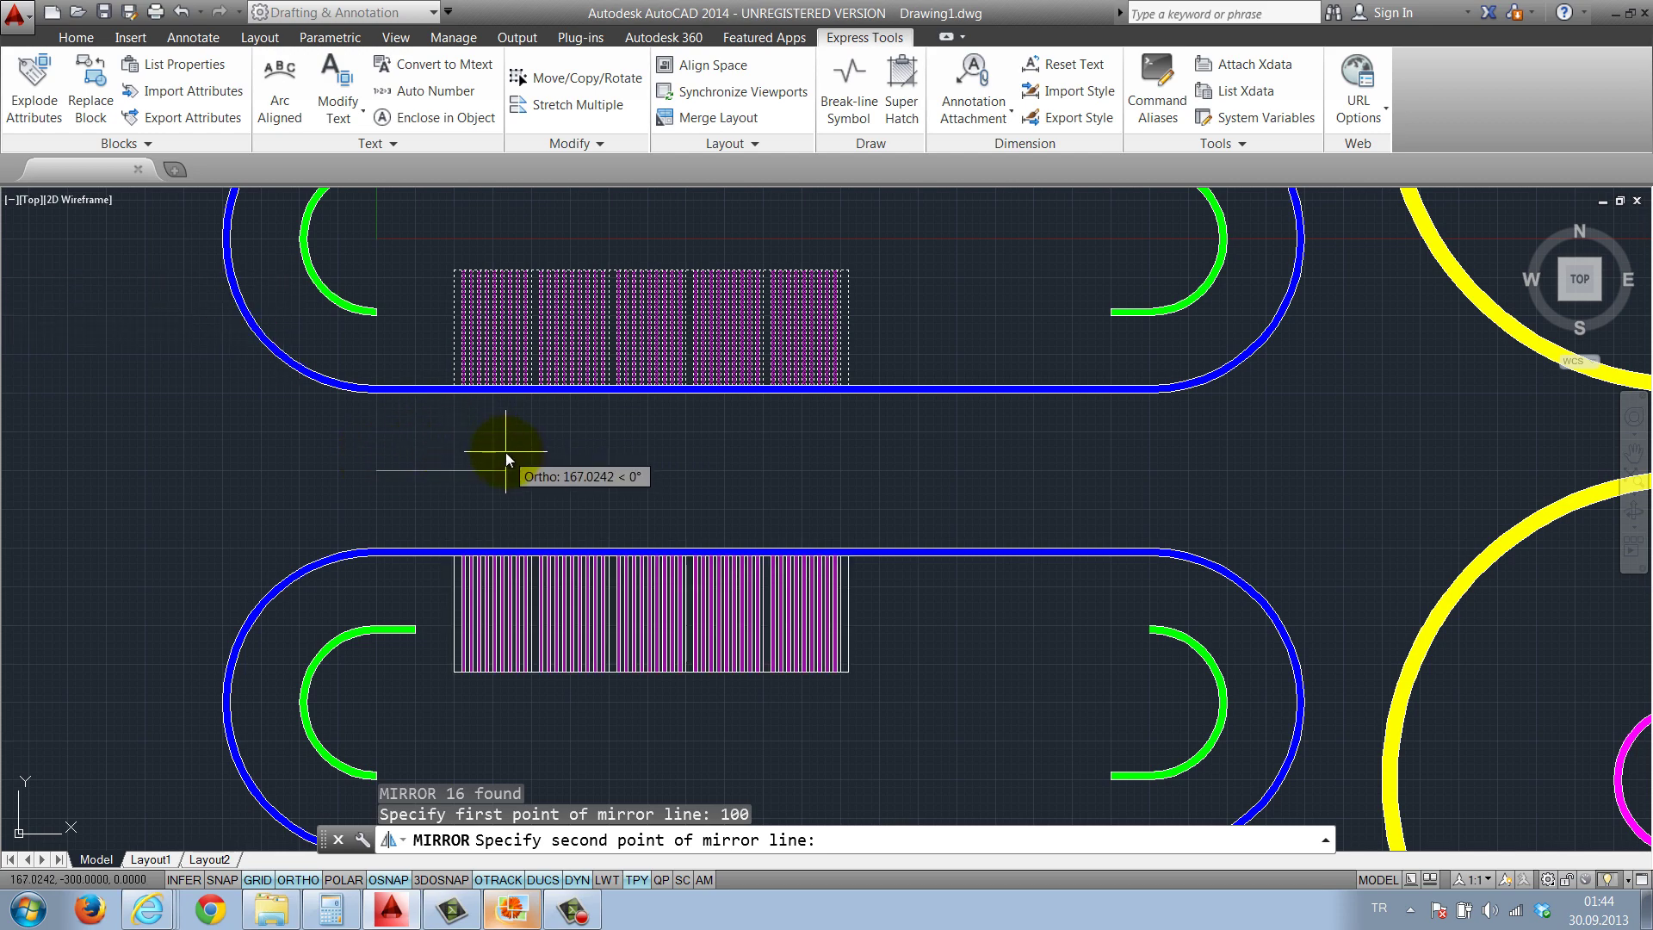
key("F8")
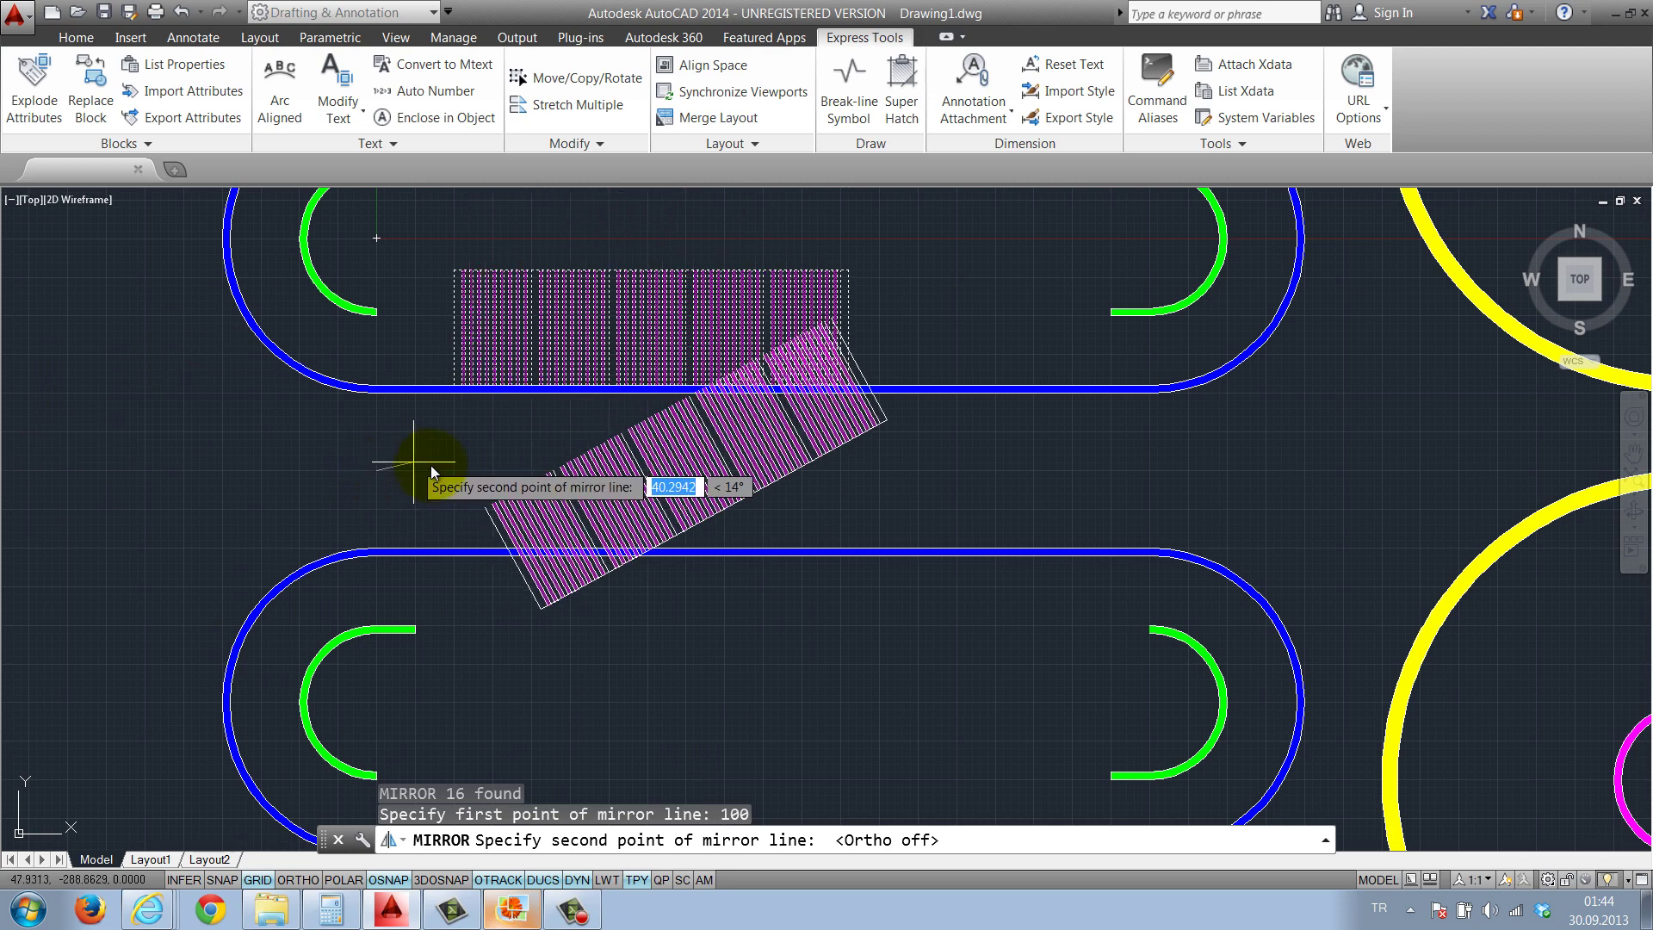
key("F8")
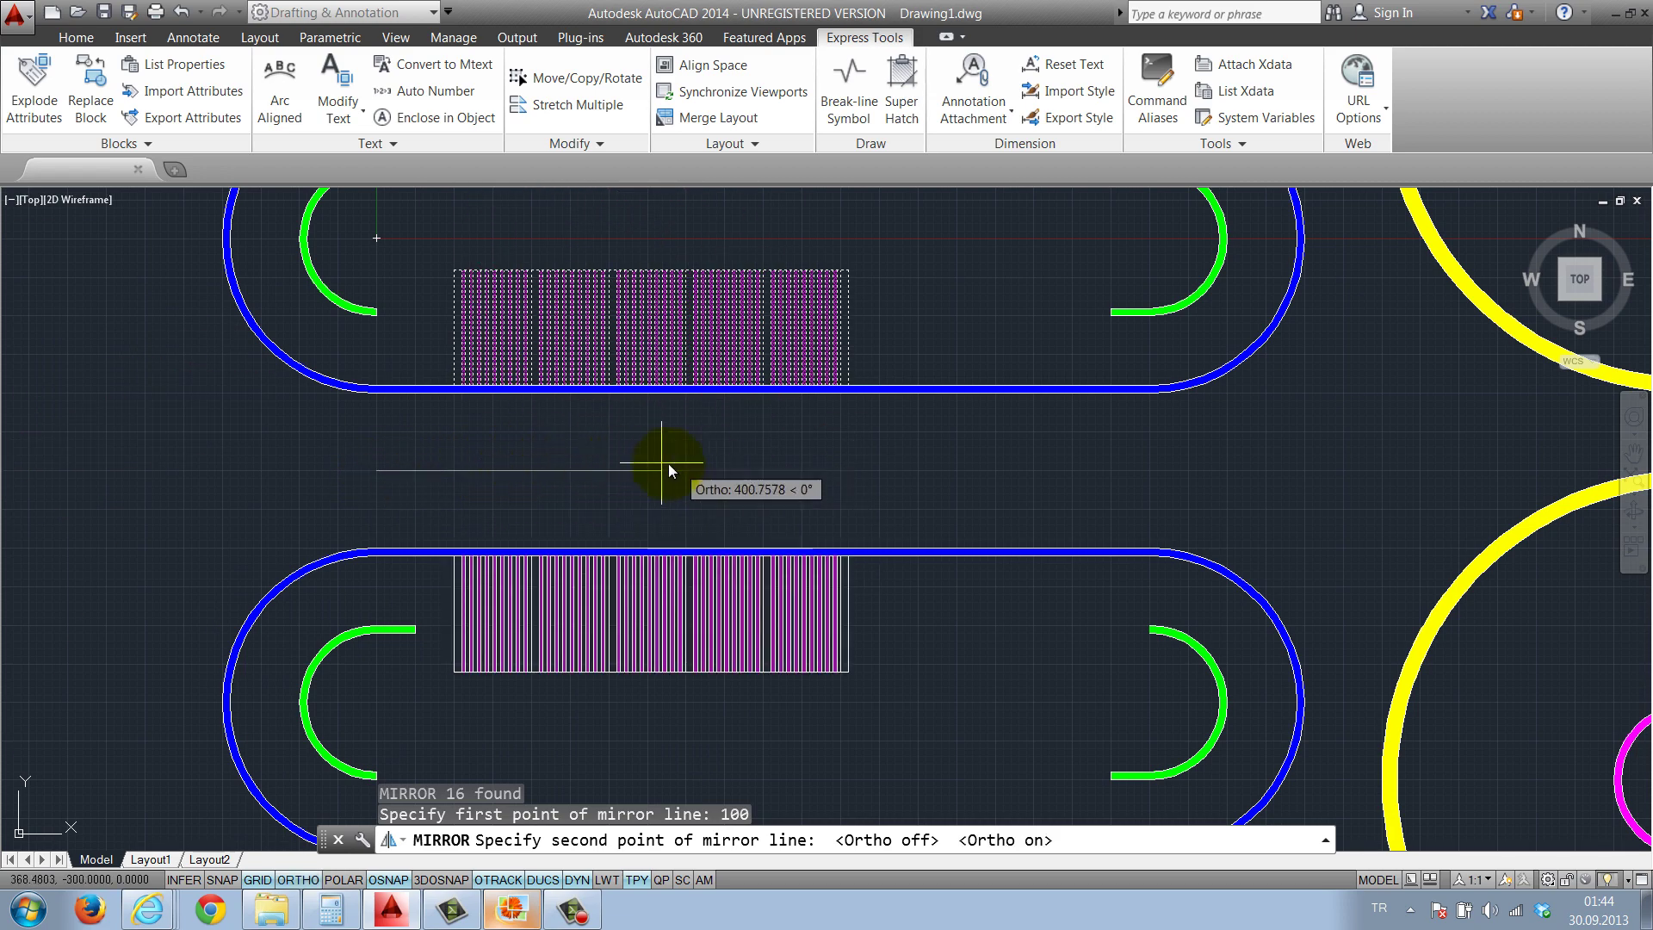
left_click(1067, 472)
key("Return")
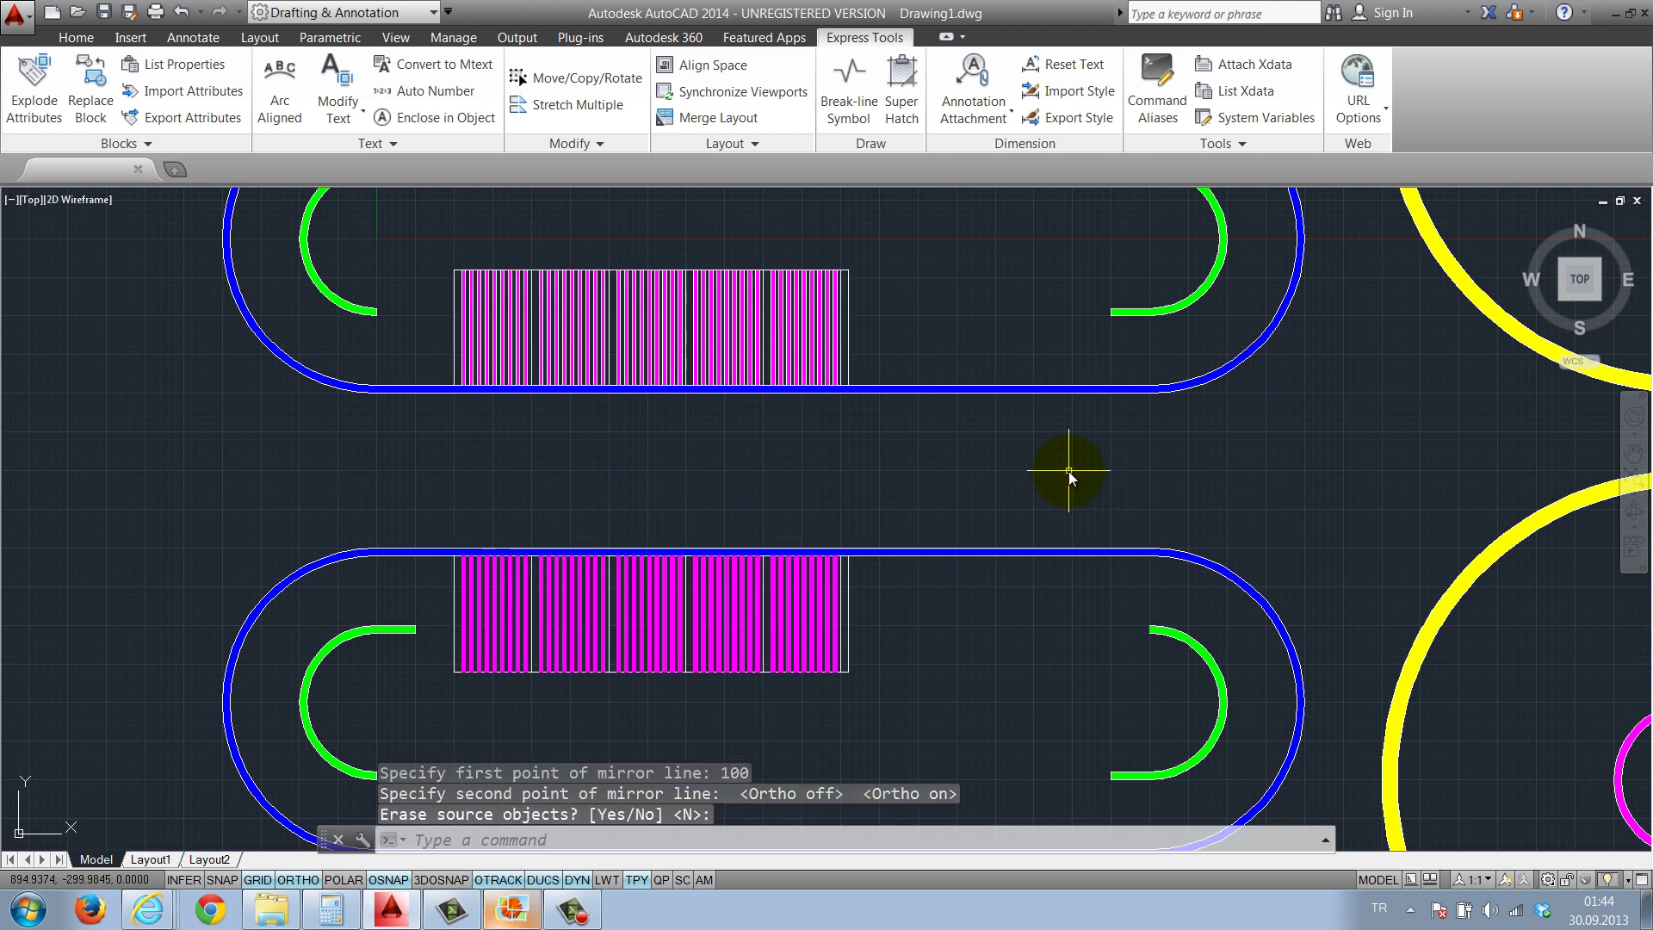
scroll(1067, 472, "down", 4)
middle_click_drag(938, 413, 801, 364)
Mirror both upper partition hatches across a horizontal line from point 100, keeping the originals
middle_click_drag(821, 532, 756, 417)
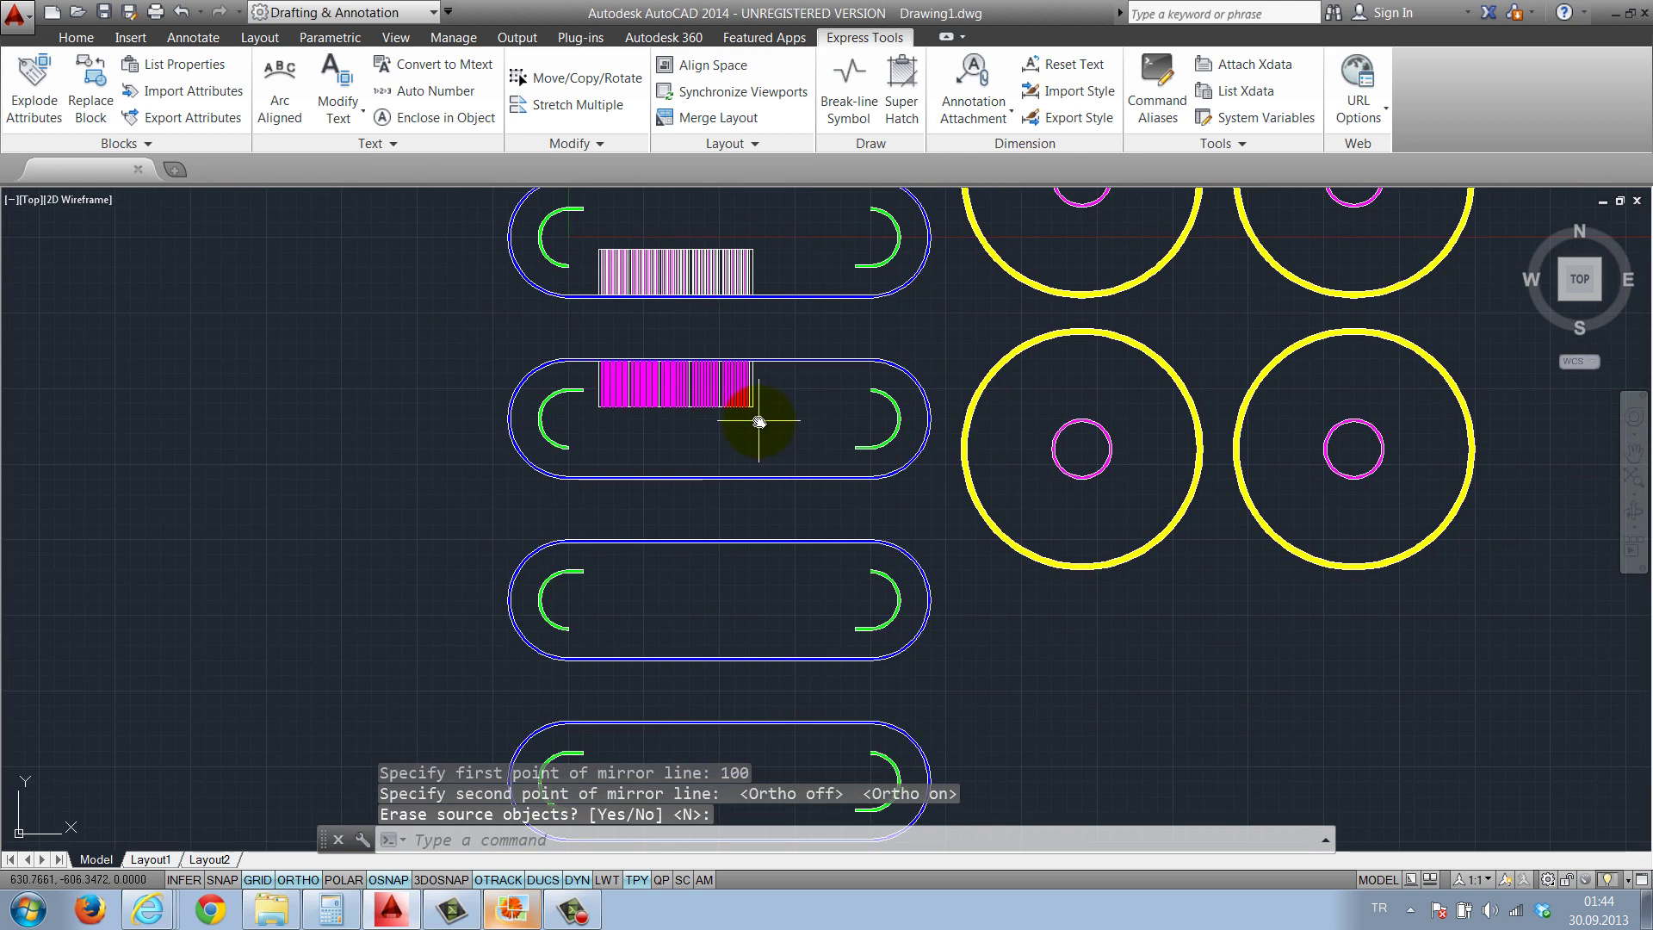
left_click(579, 225)
left_click(758, 427)
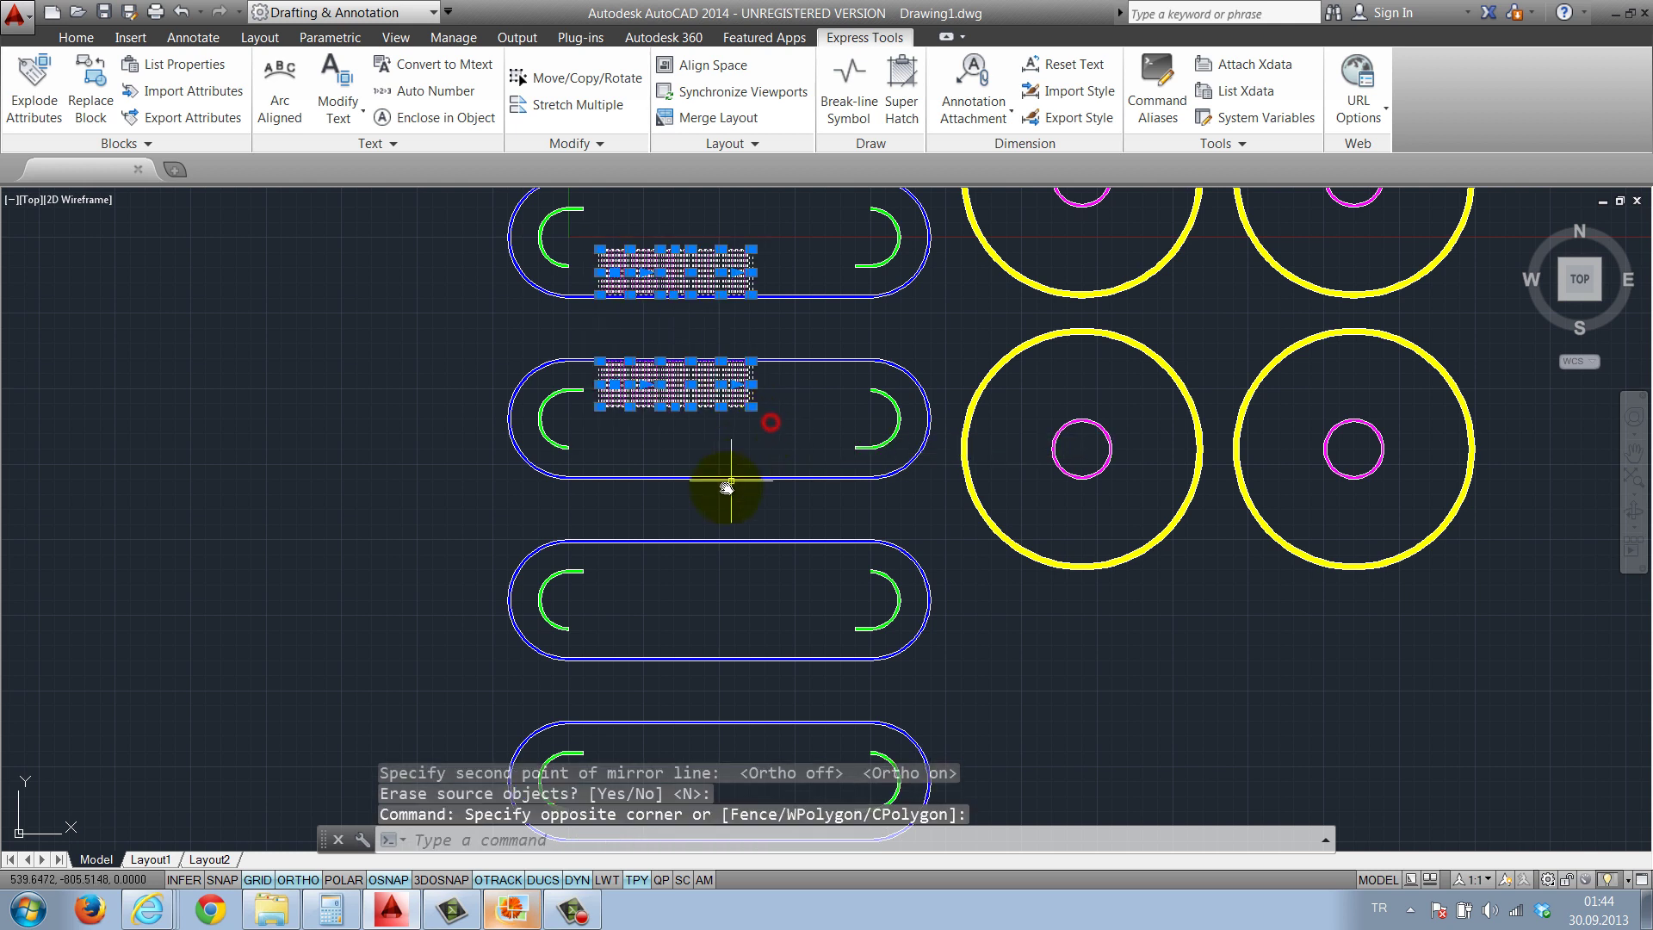
scroll(700, 421, "up", 2)
key("Return")
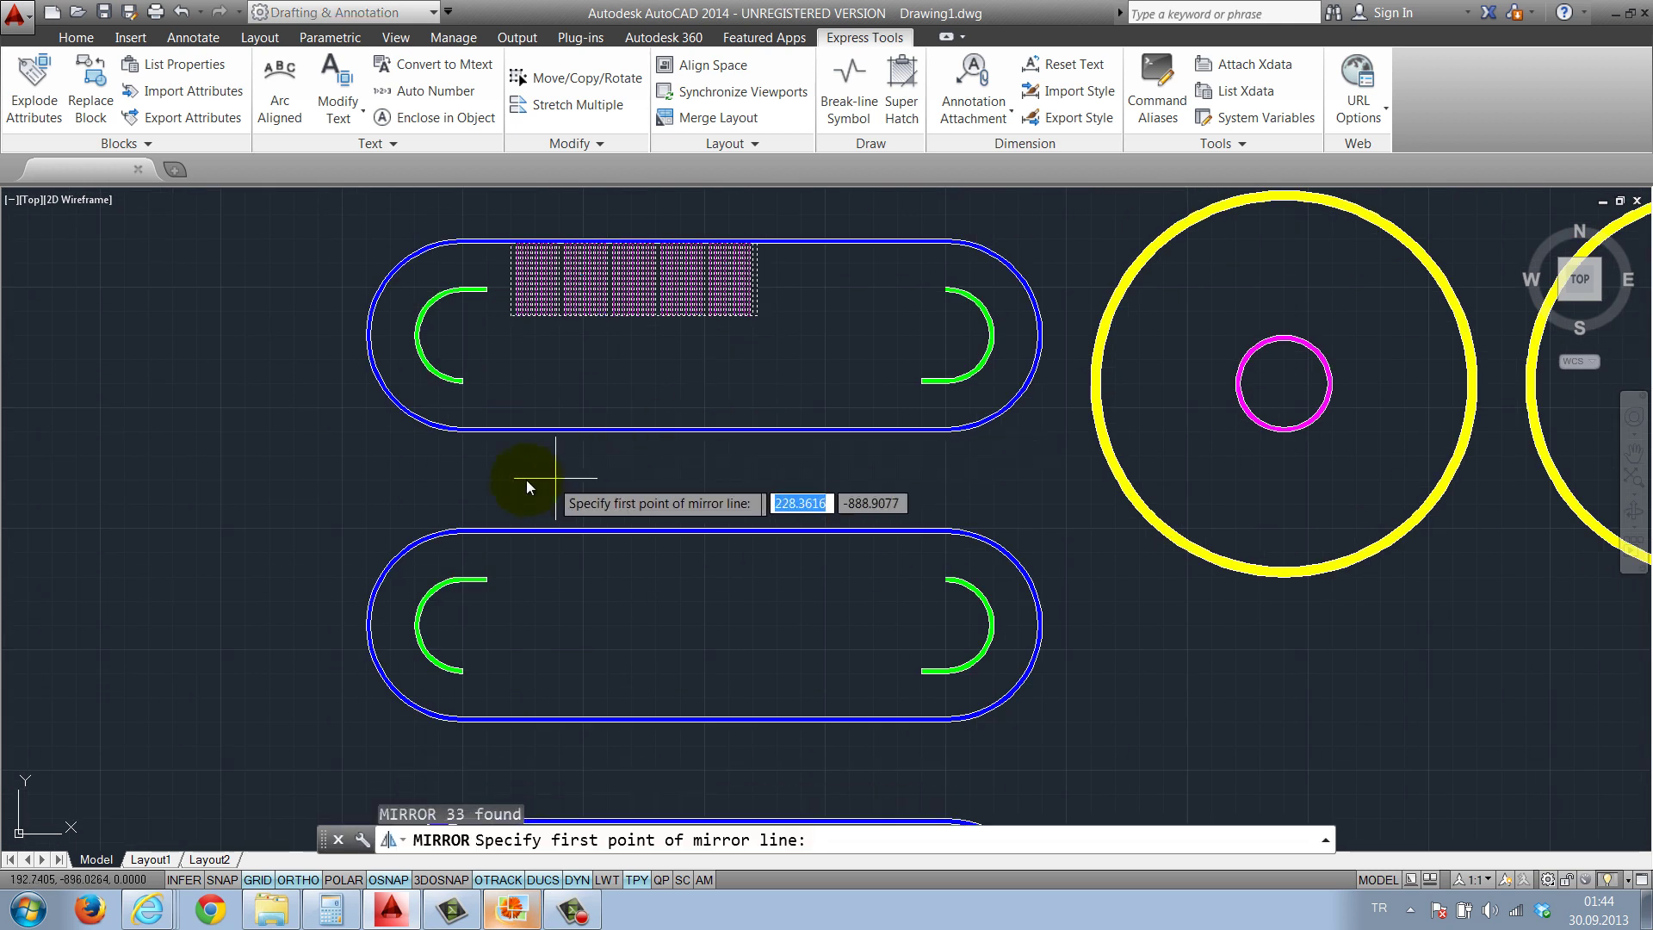
type("1")
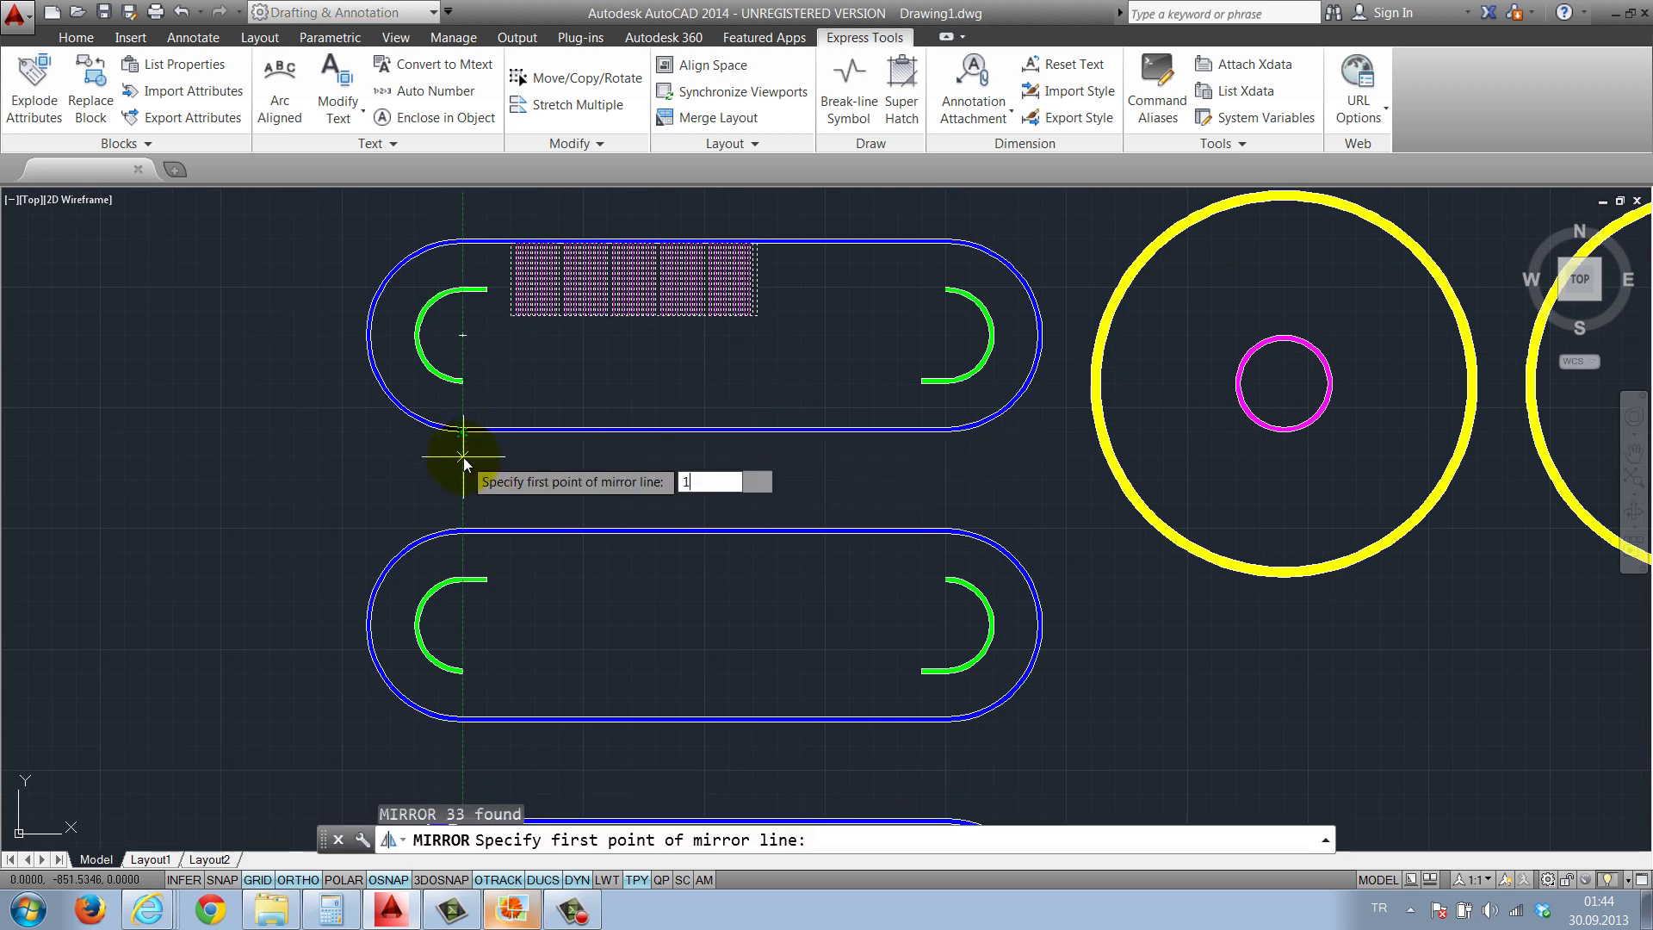
type("0")
key("Return")
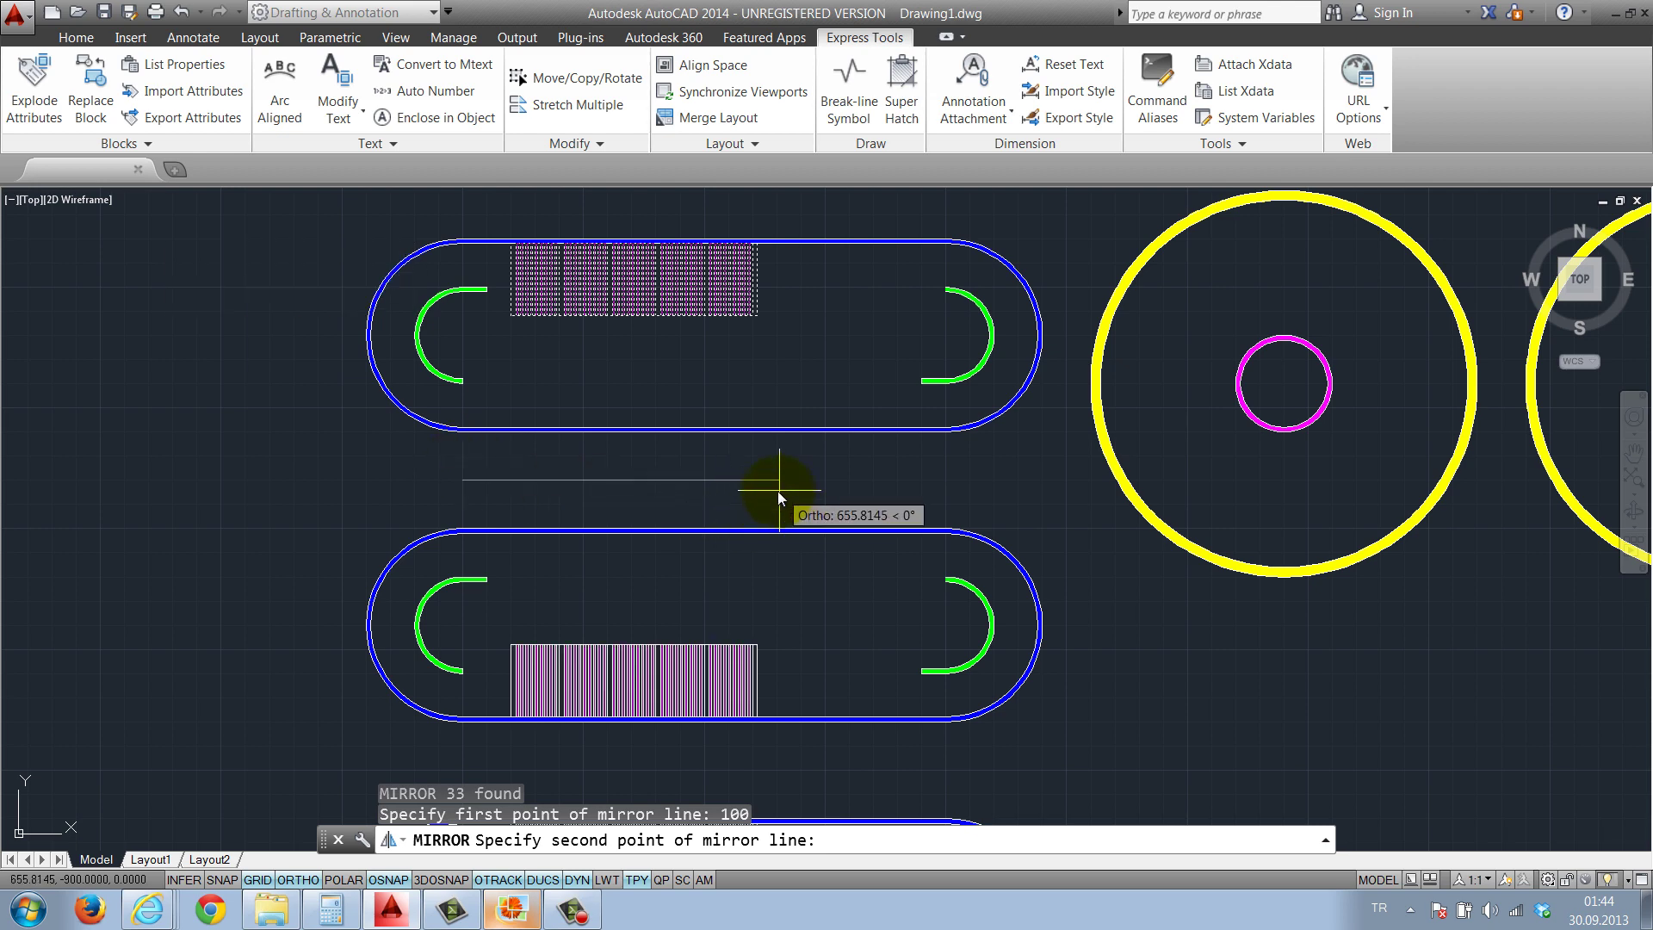
left_click(736, 501)
key("Return")
Zoom and pan to check the mirrored partitions in all four tanks
scroll(736, 501, "down", 3)
scroll(664, 516, "down", 2)
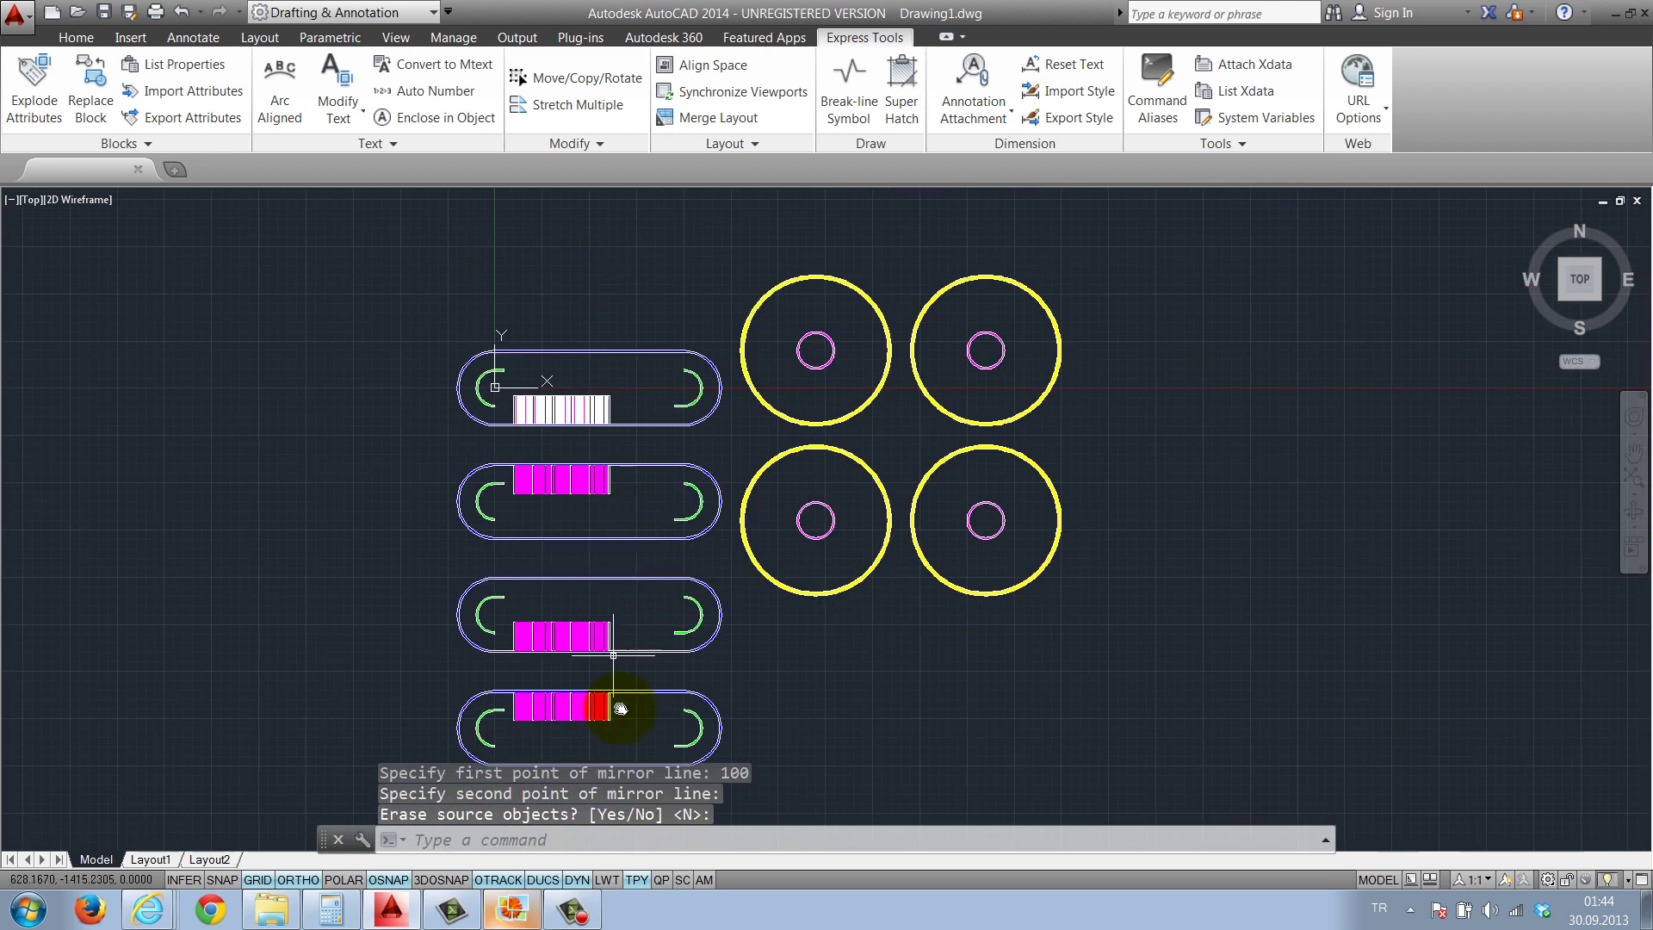
scroll(620, 517, "down", 1)
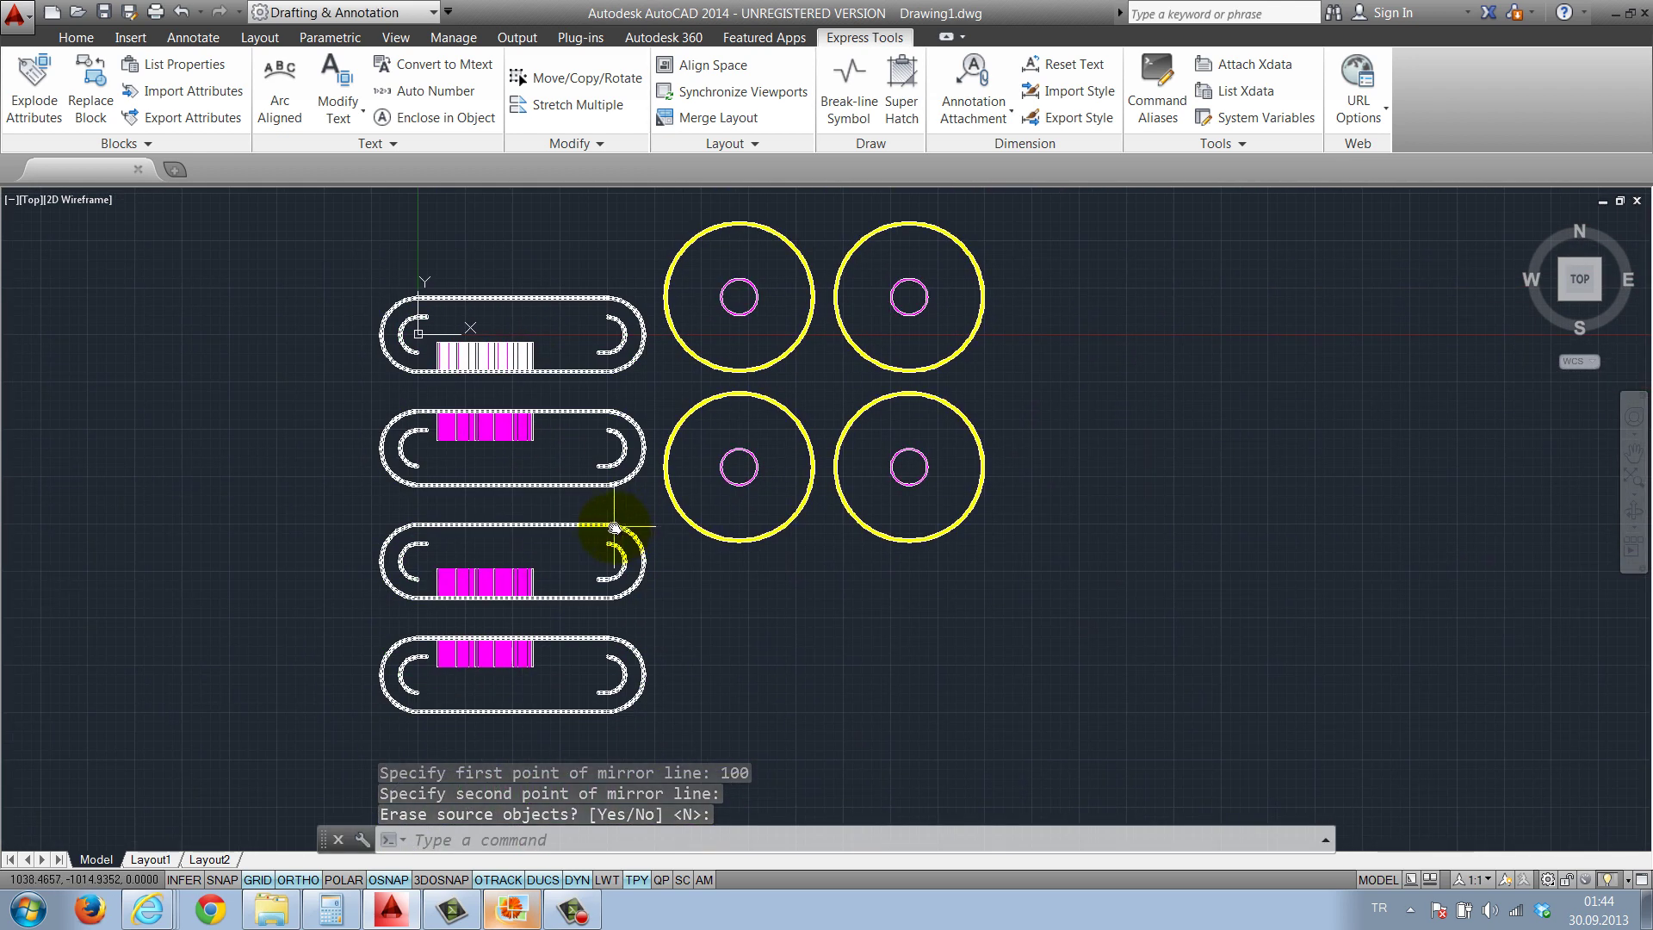
scroll(516, 497, "up", 3)
middle_click_drag(525, 497, 521, 451)
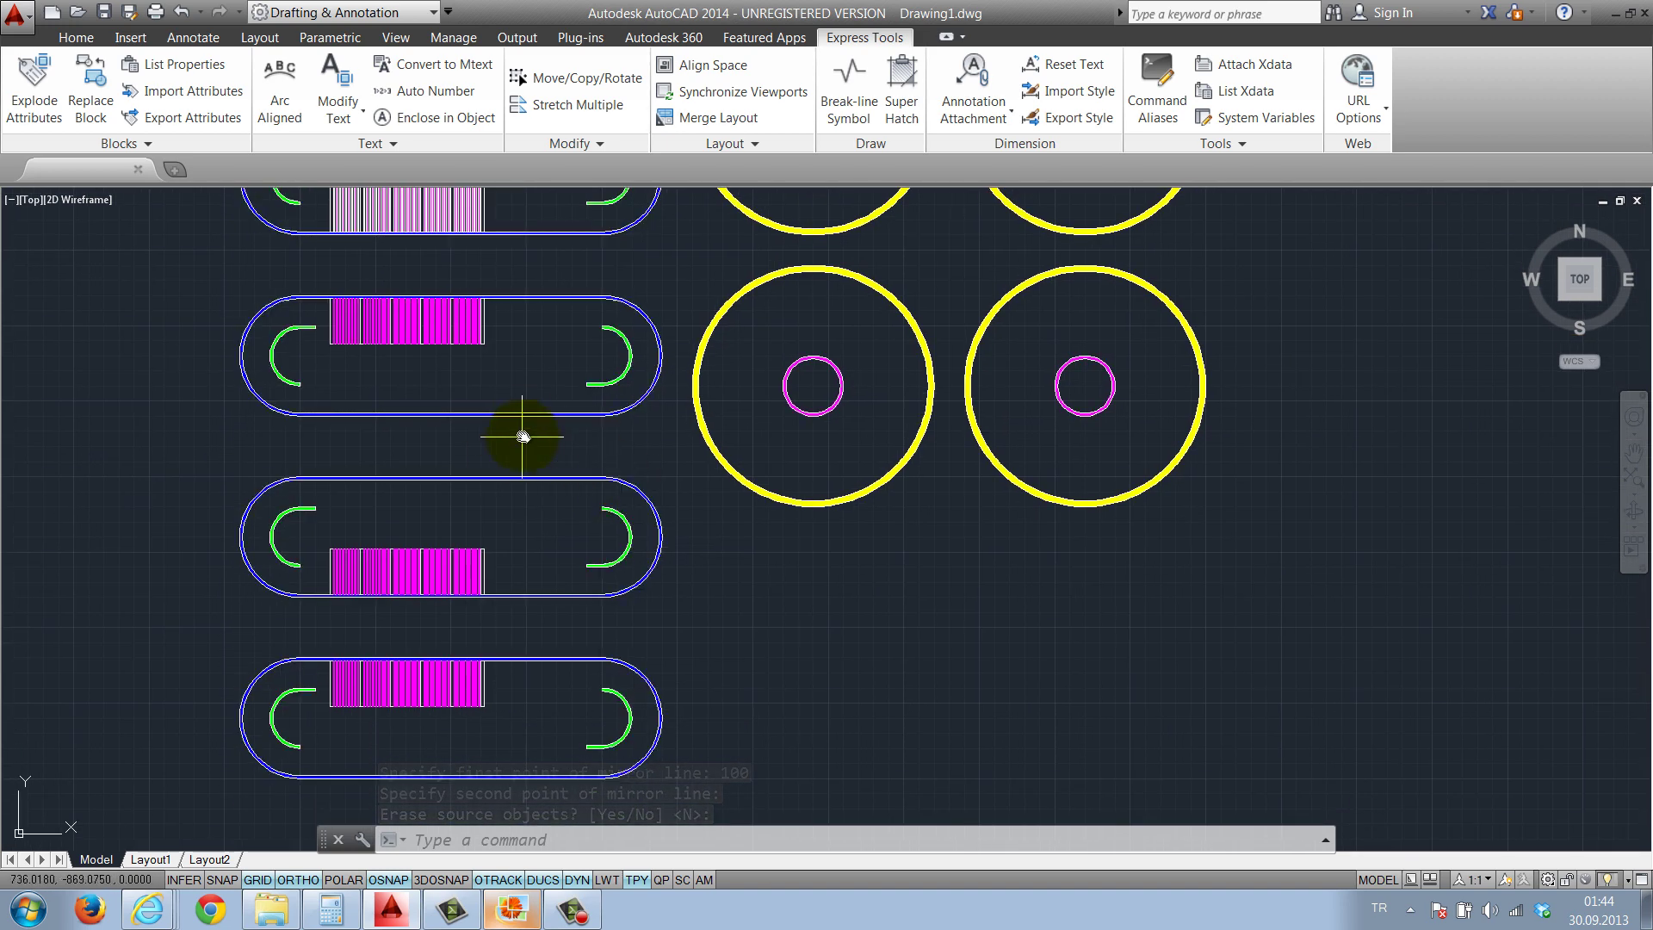
scroll(399, 456, "up", 2)
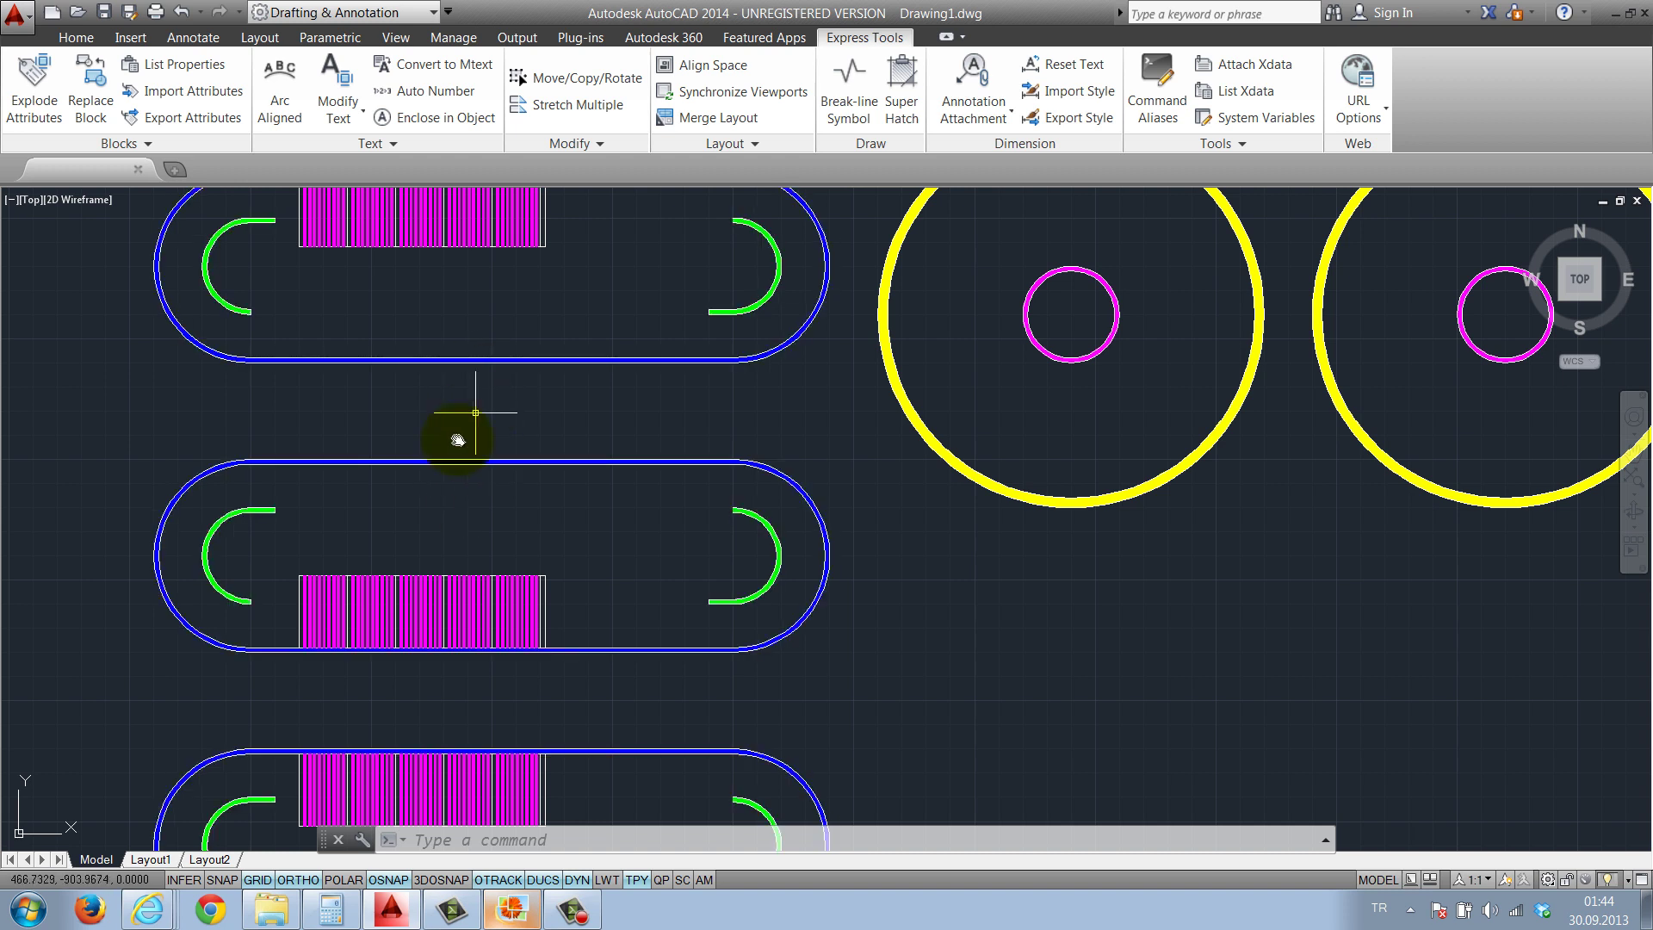
scroll(547, 561, "down", 2)
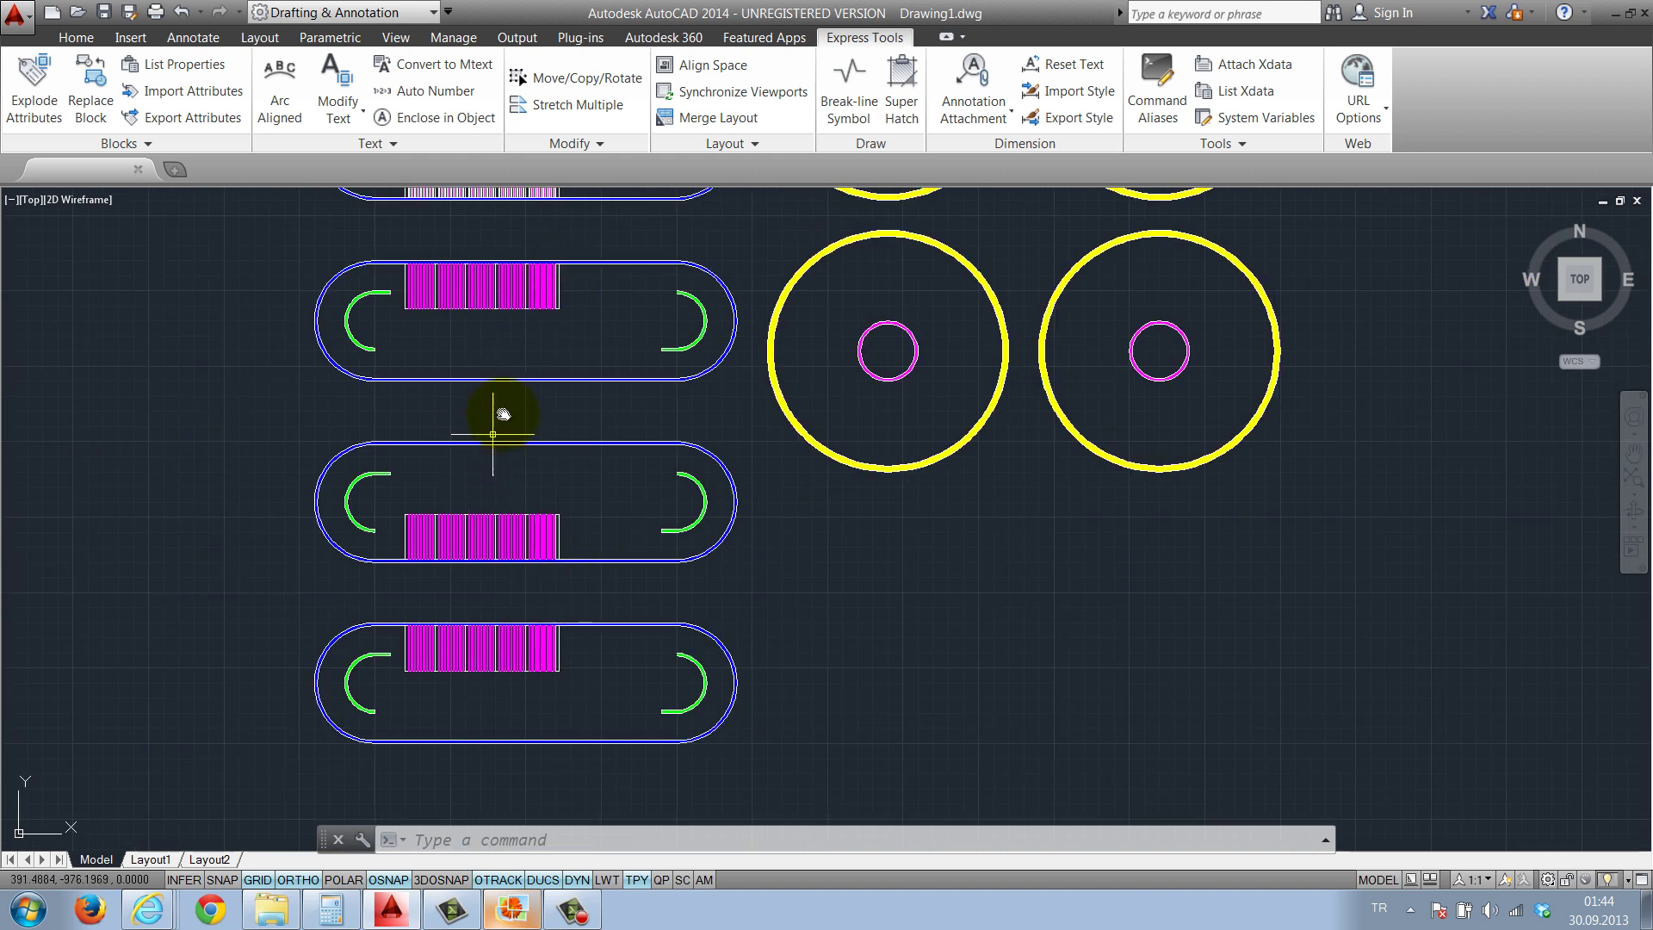
Explode the lower two tank blocks and their hatches with X
left_click(731, 818)
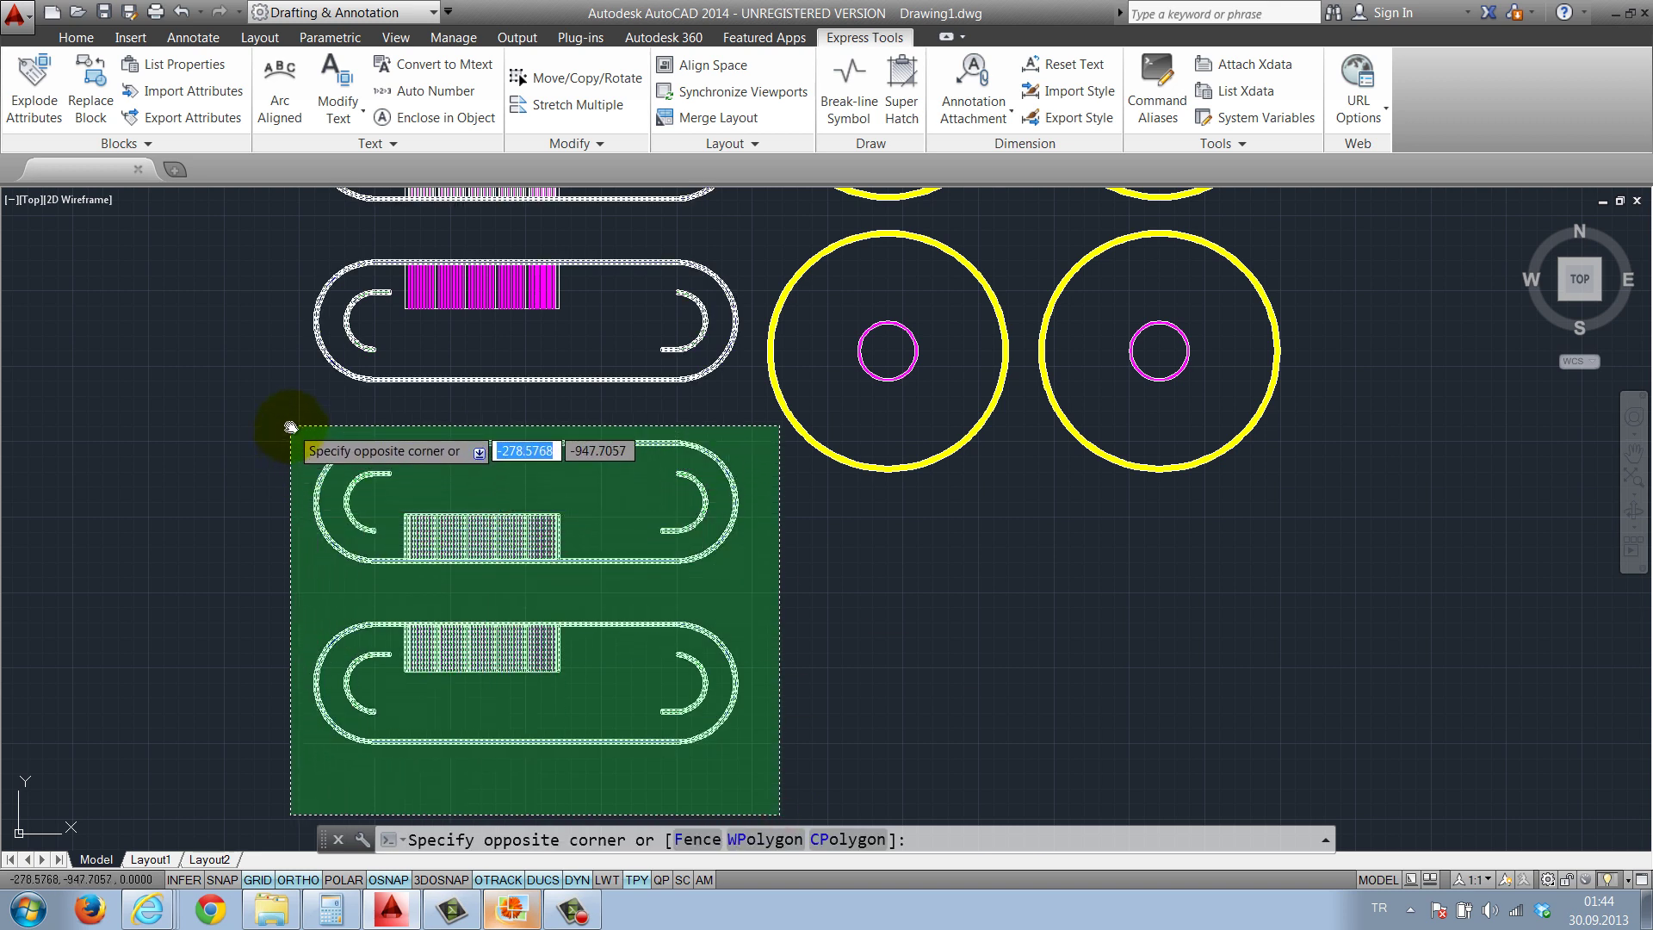
left_click(280, 462)
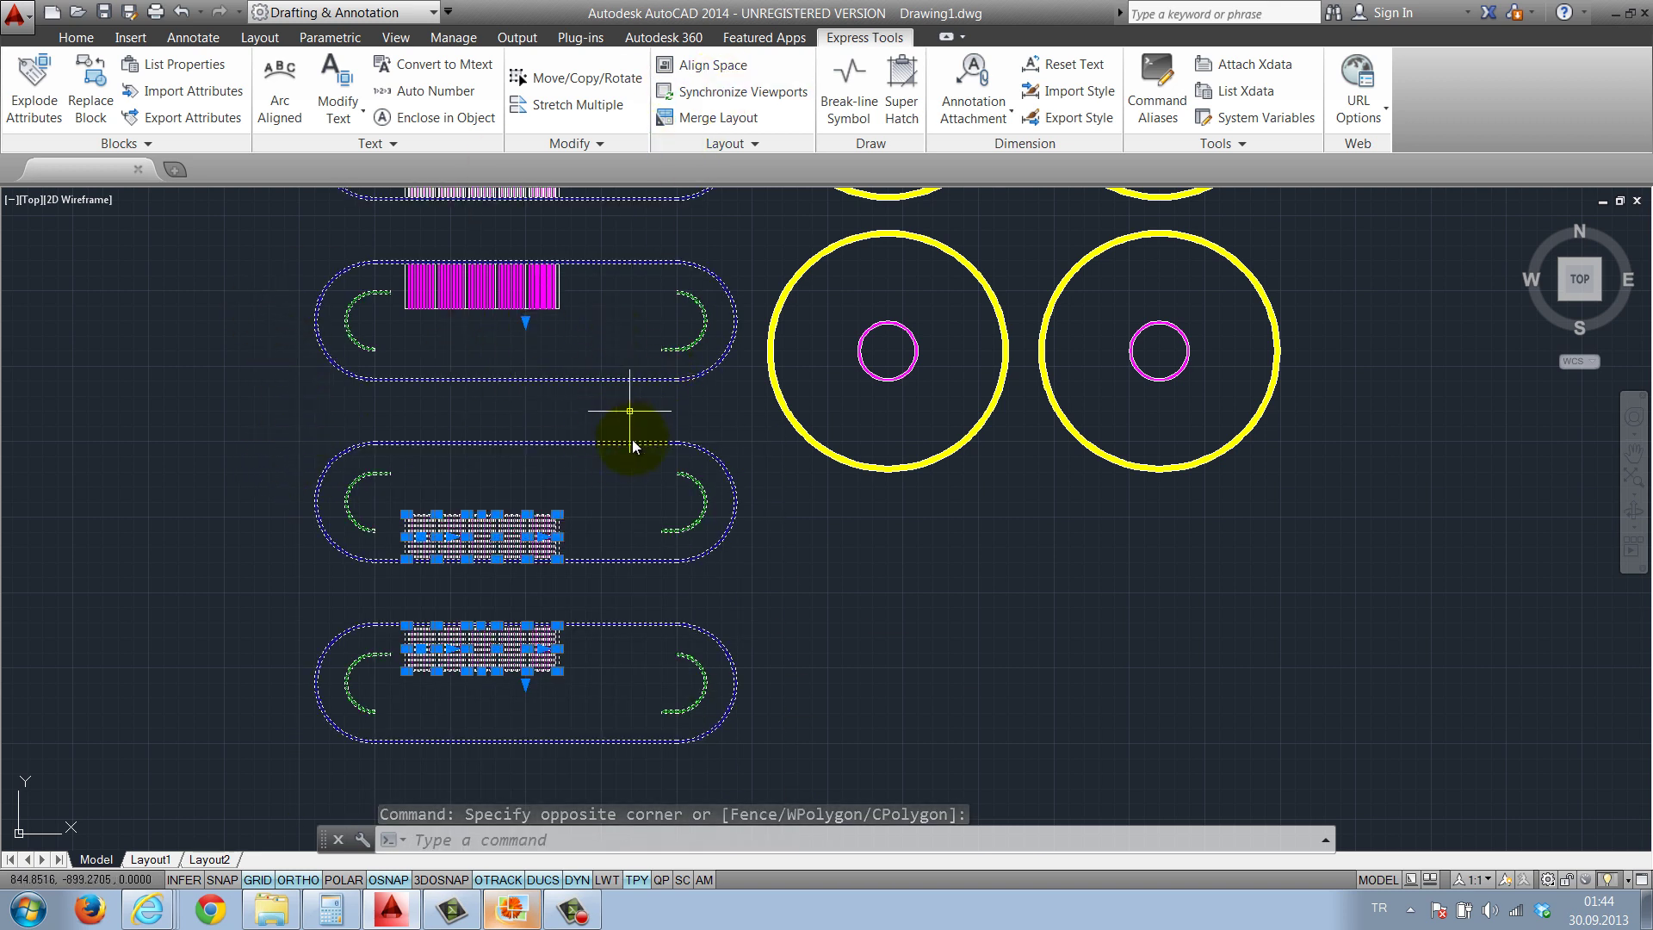
middle_click_drag(666, 417, 666, 478)
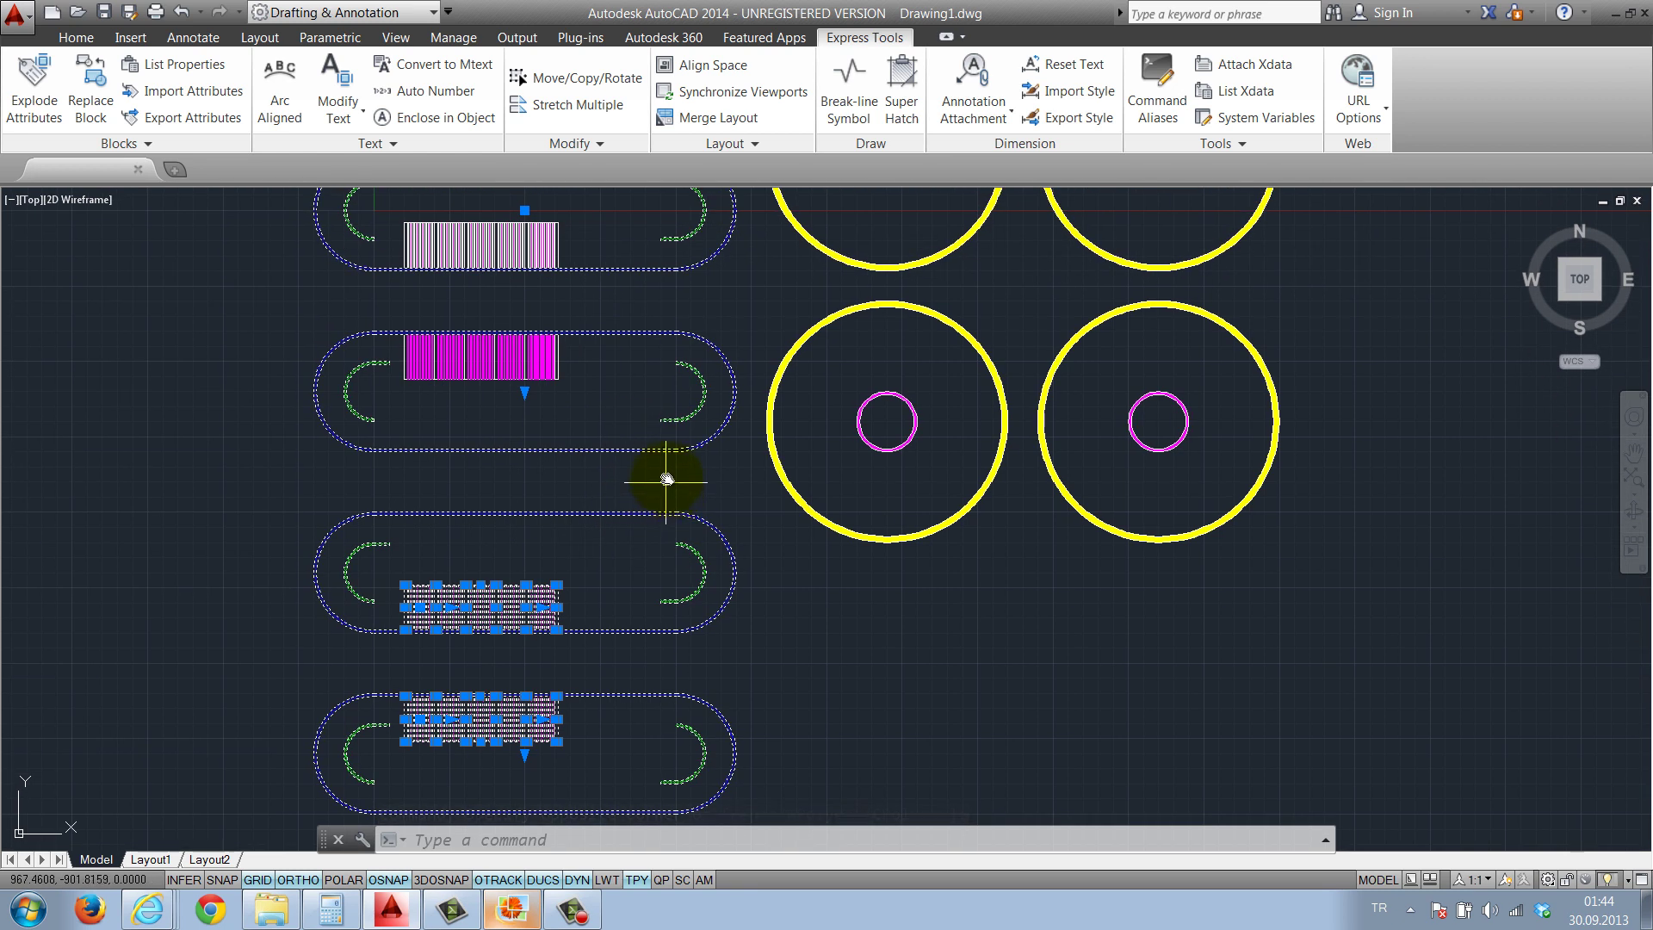
type("x")
key("Return")
scroll(634, 468, "down", 3)
scroll(645, 553, "up", 1)
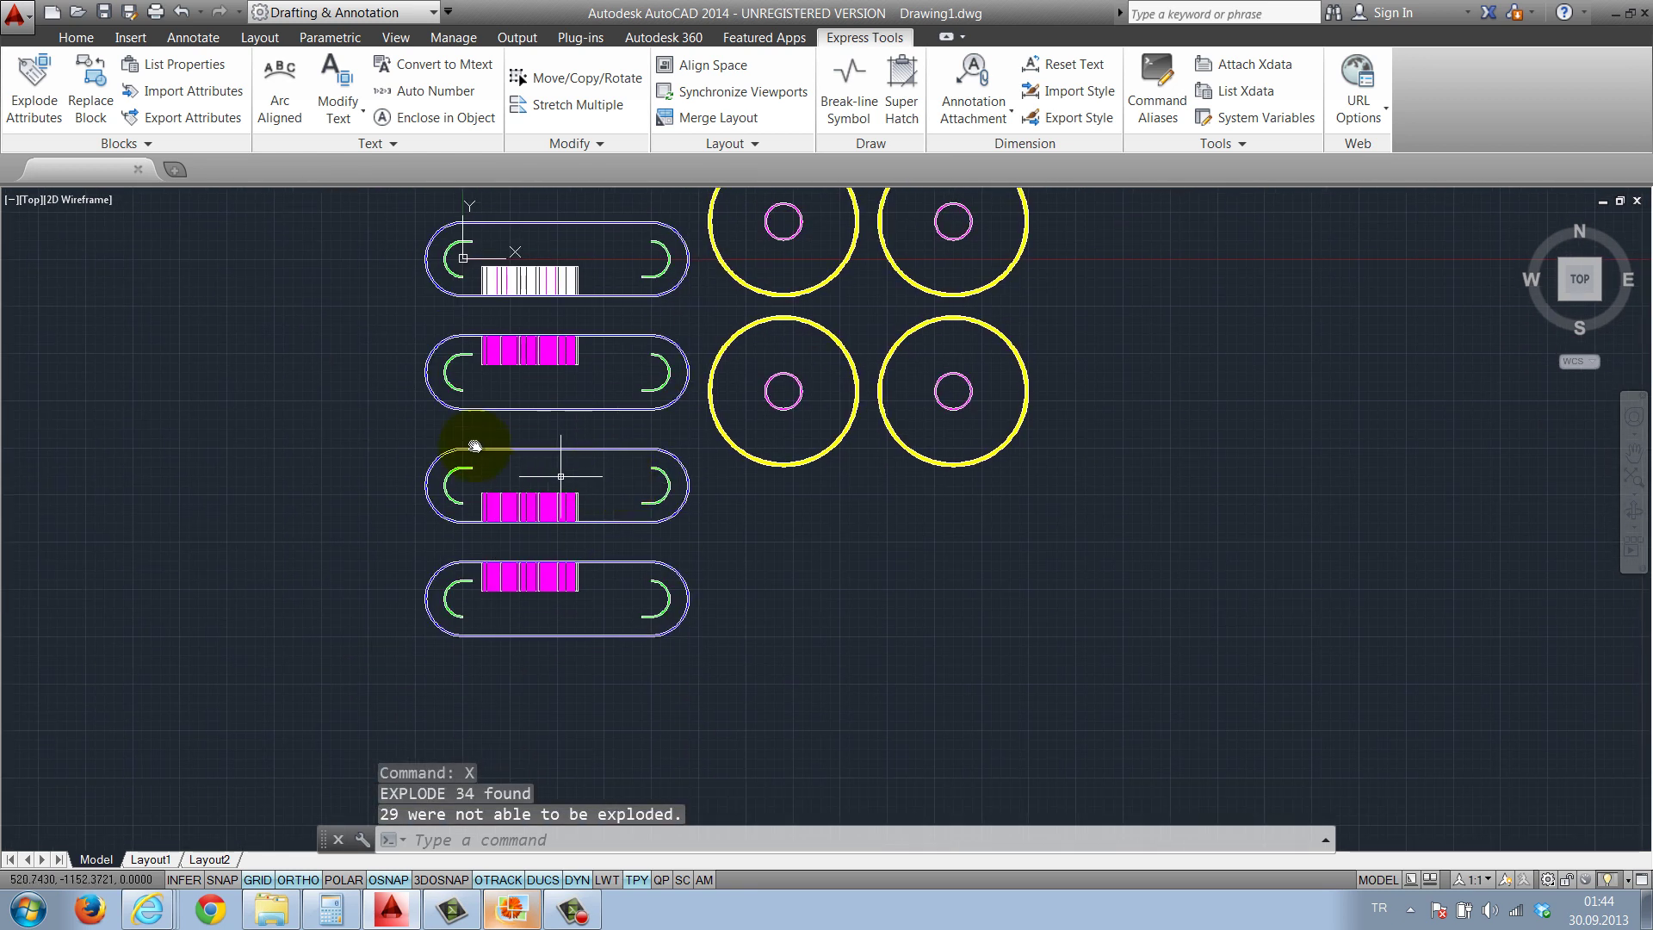
Move the lower two tanks and partitions 100 units down
left_click(396, 432)
left_click(696, 659)
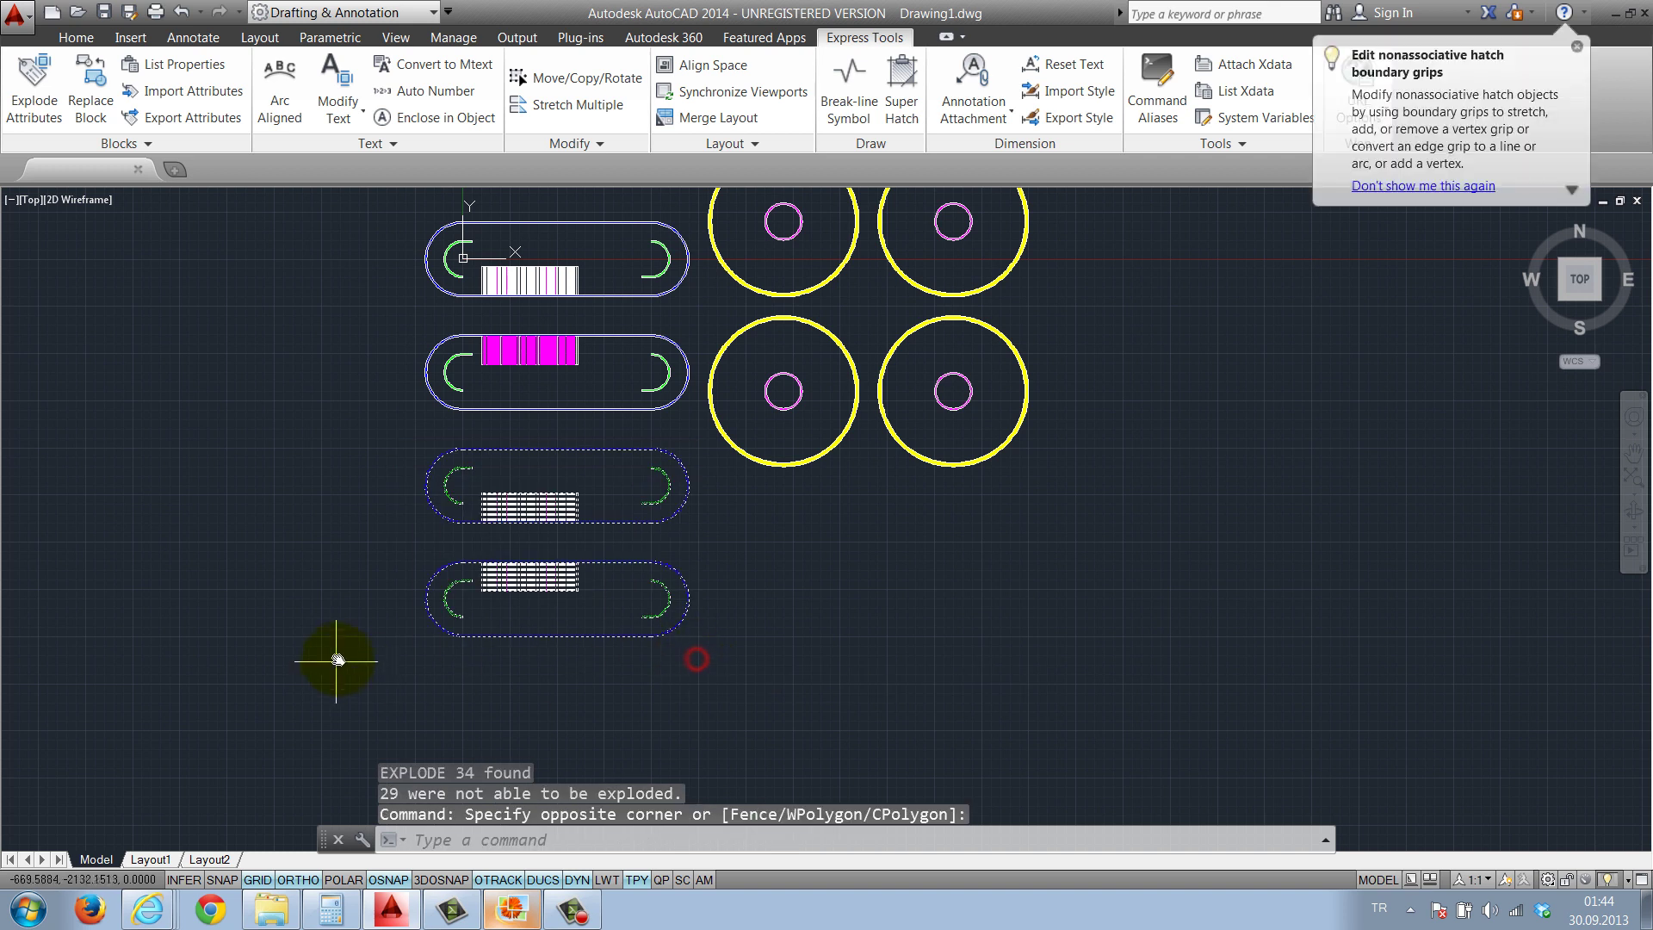
type("m")
key("Return")
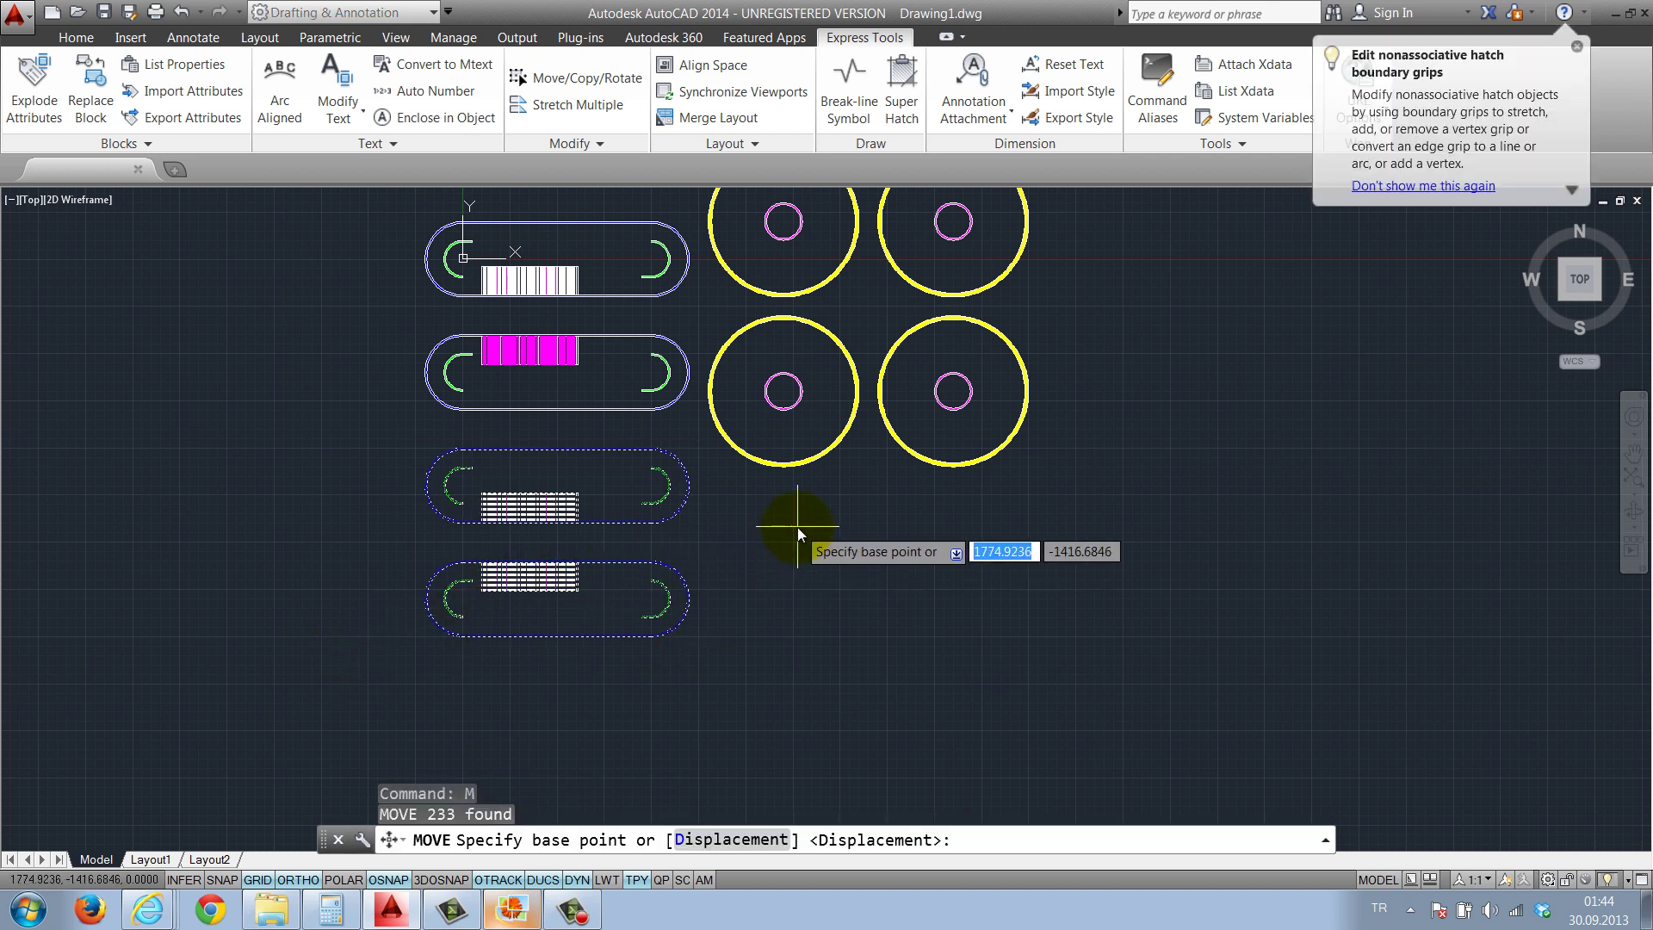
left_click(798, 514)
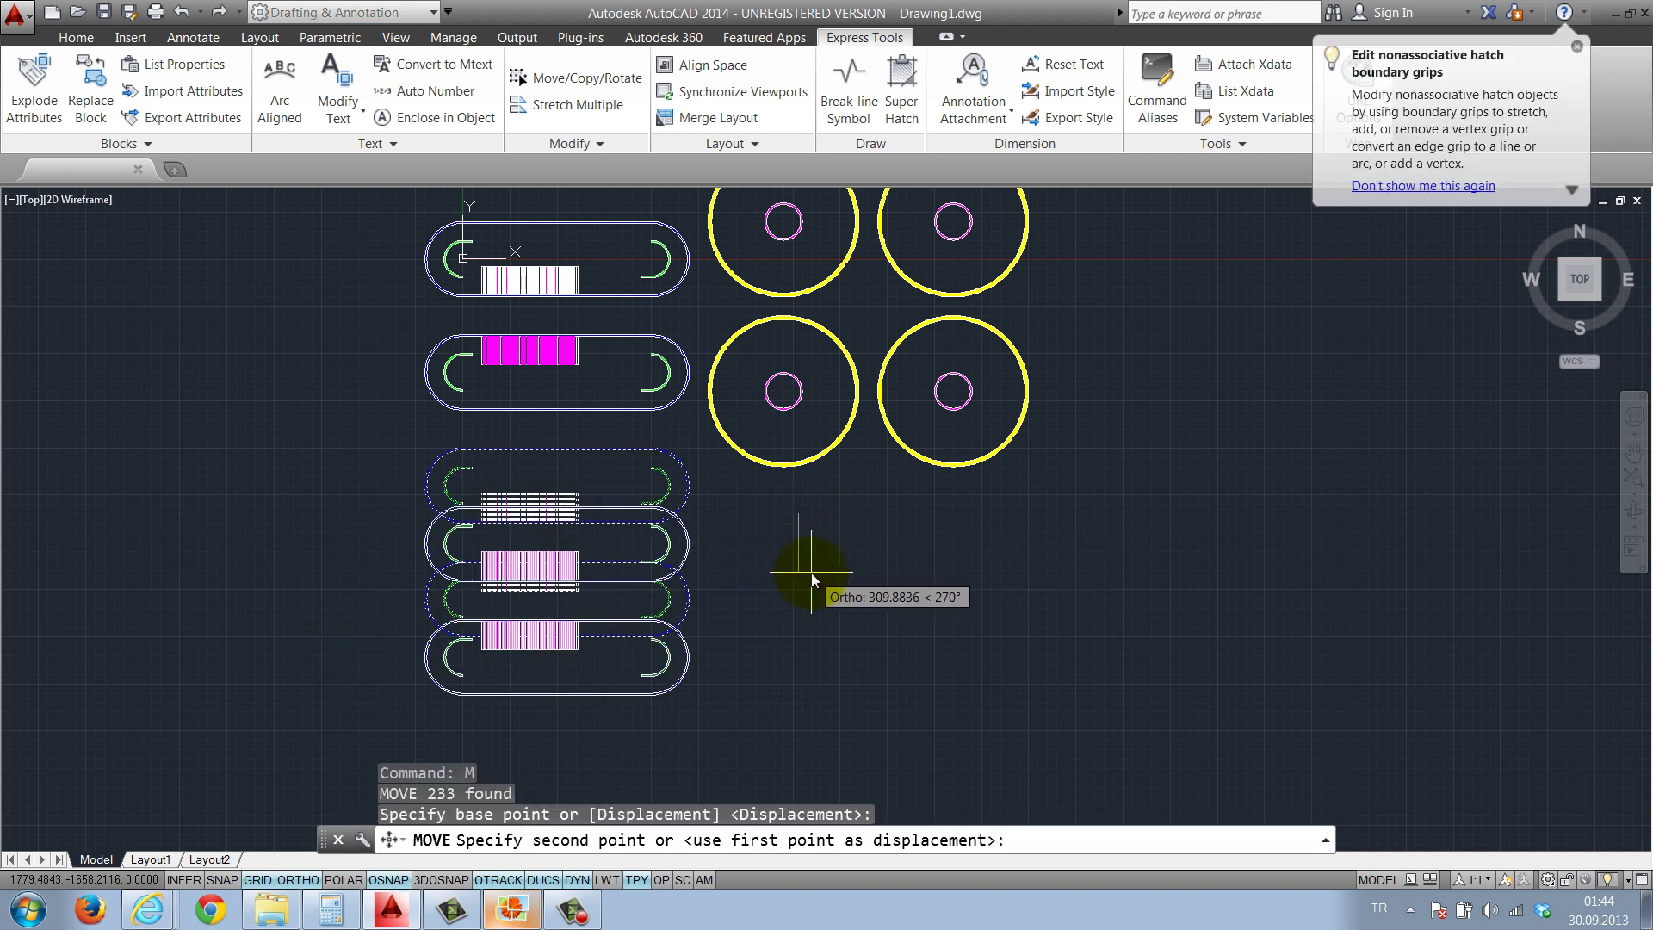
type("100")
key("Return")
key("Escape")
key("Escape")
scroll(762, 464, "down", 2)
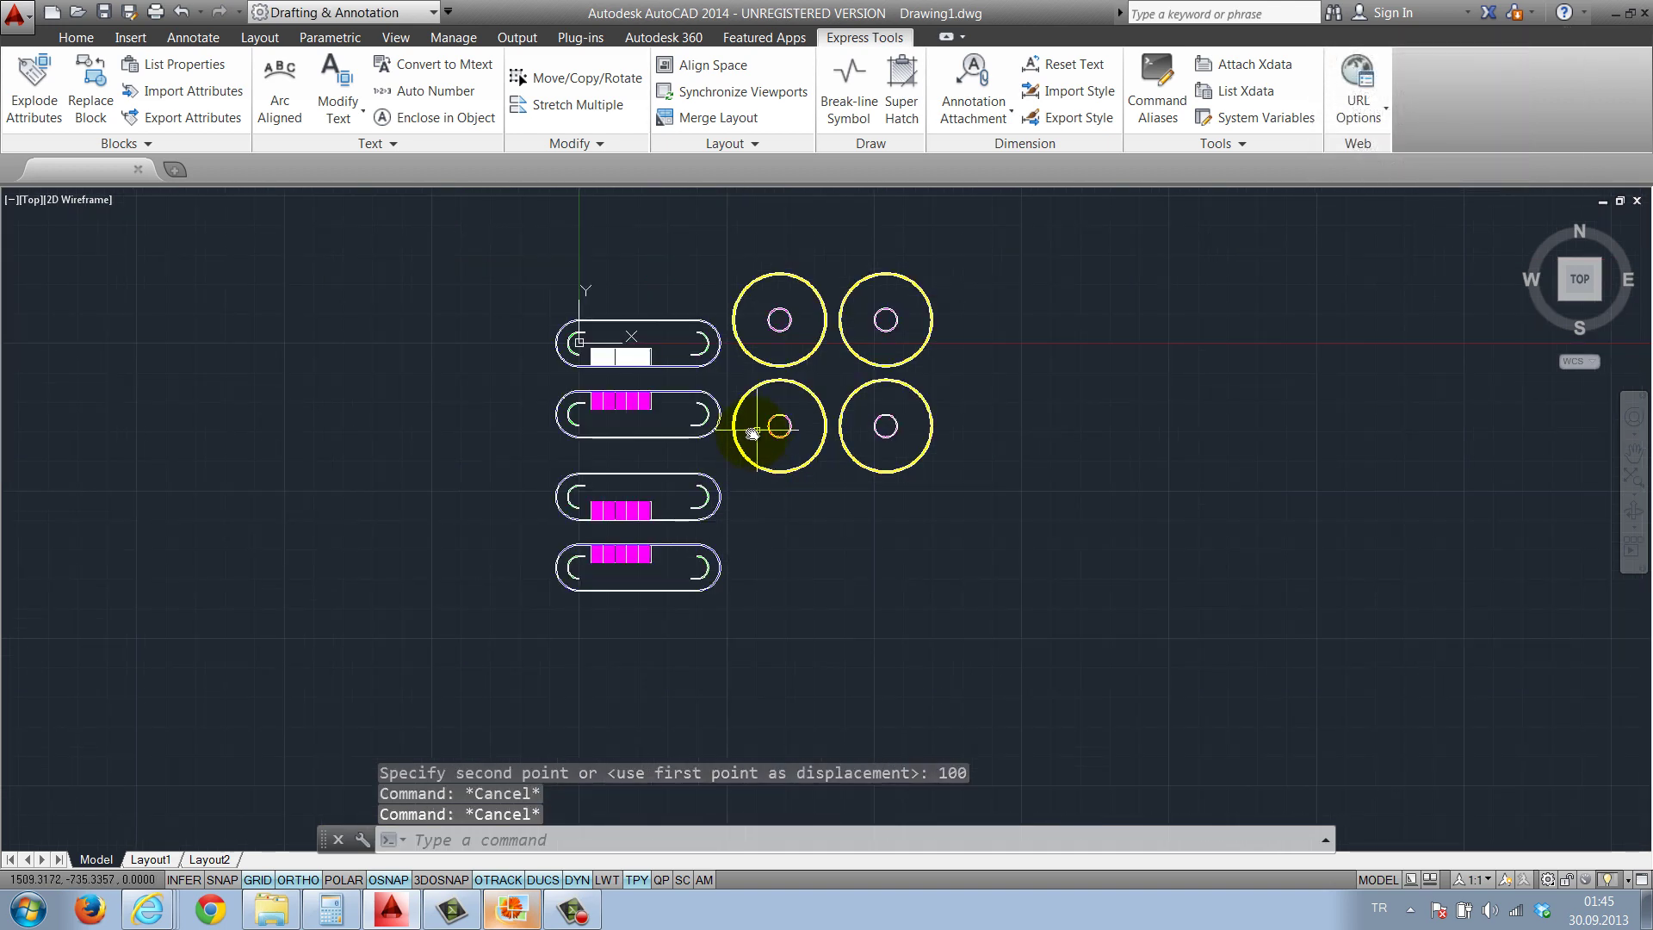
middle_click_drag(754, 430, 716, 469)
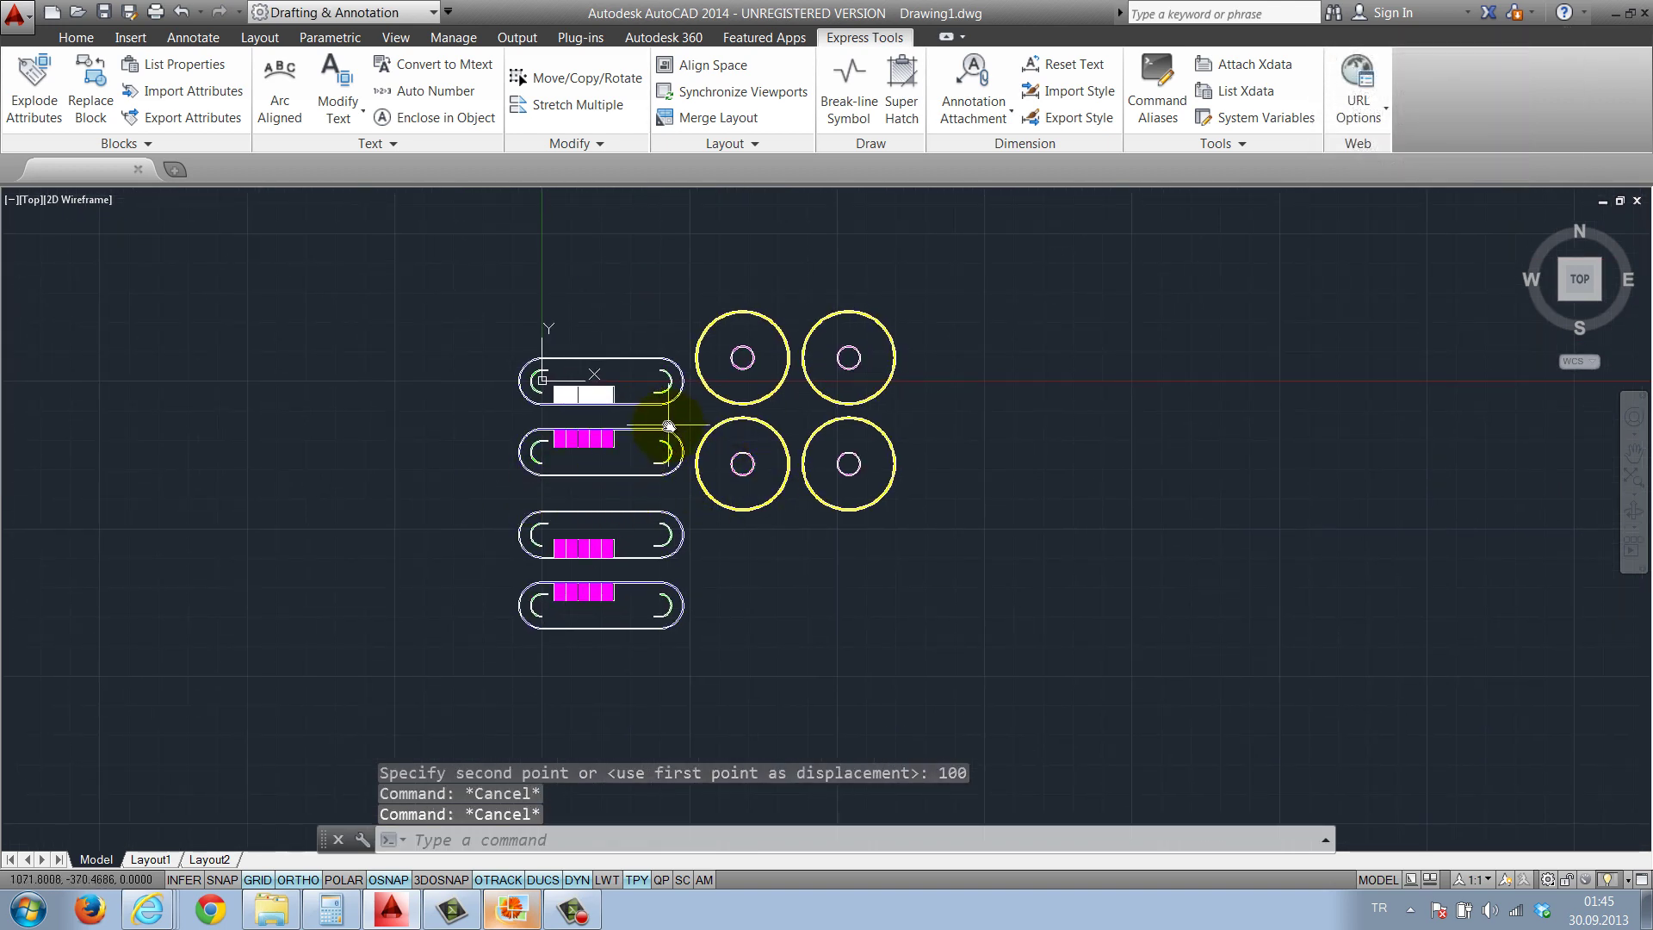
scroll(712, 494, "up", 2)
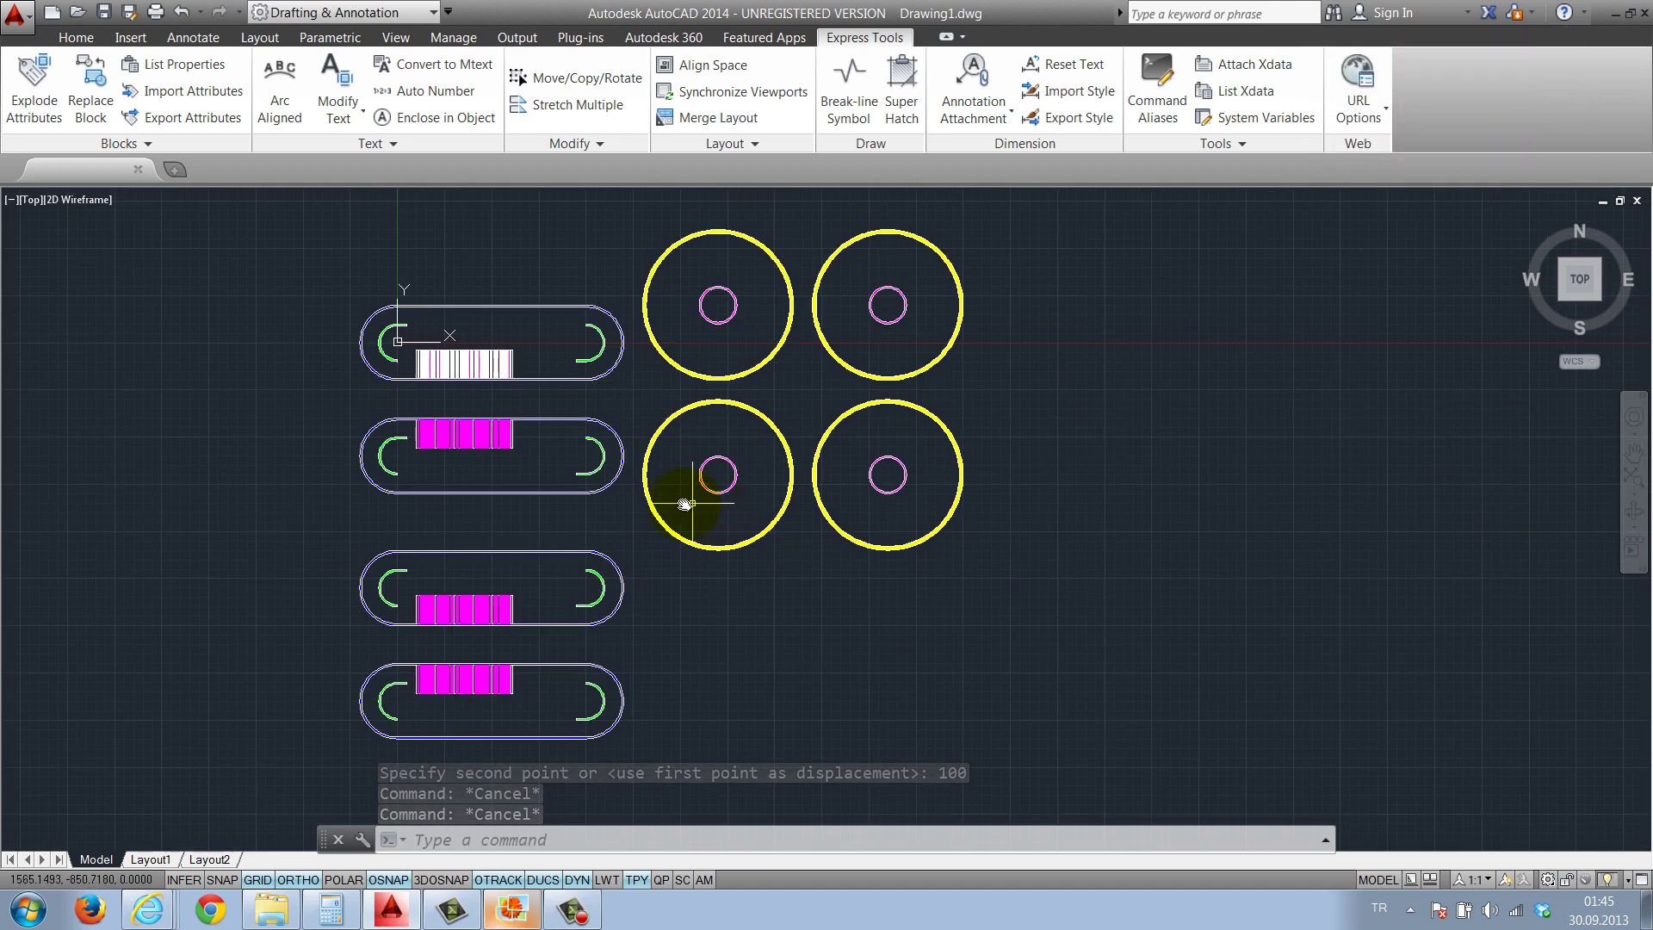
middle_click_drag(684, 504, 689, 486)
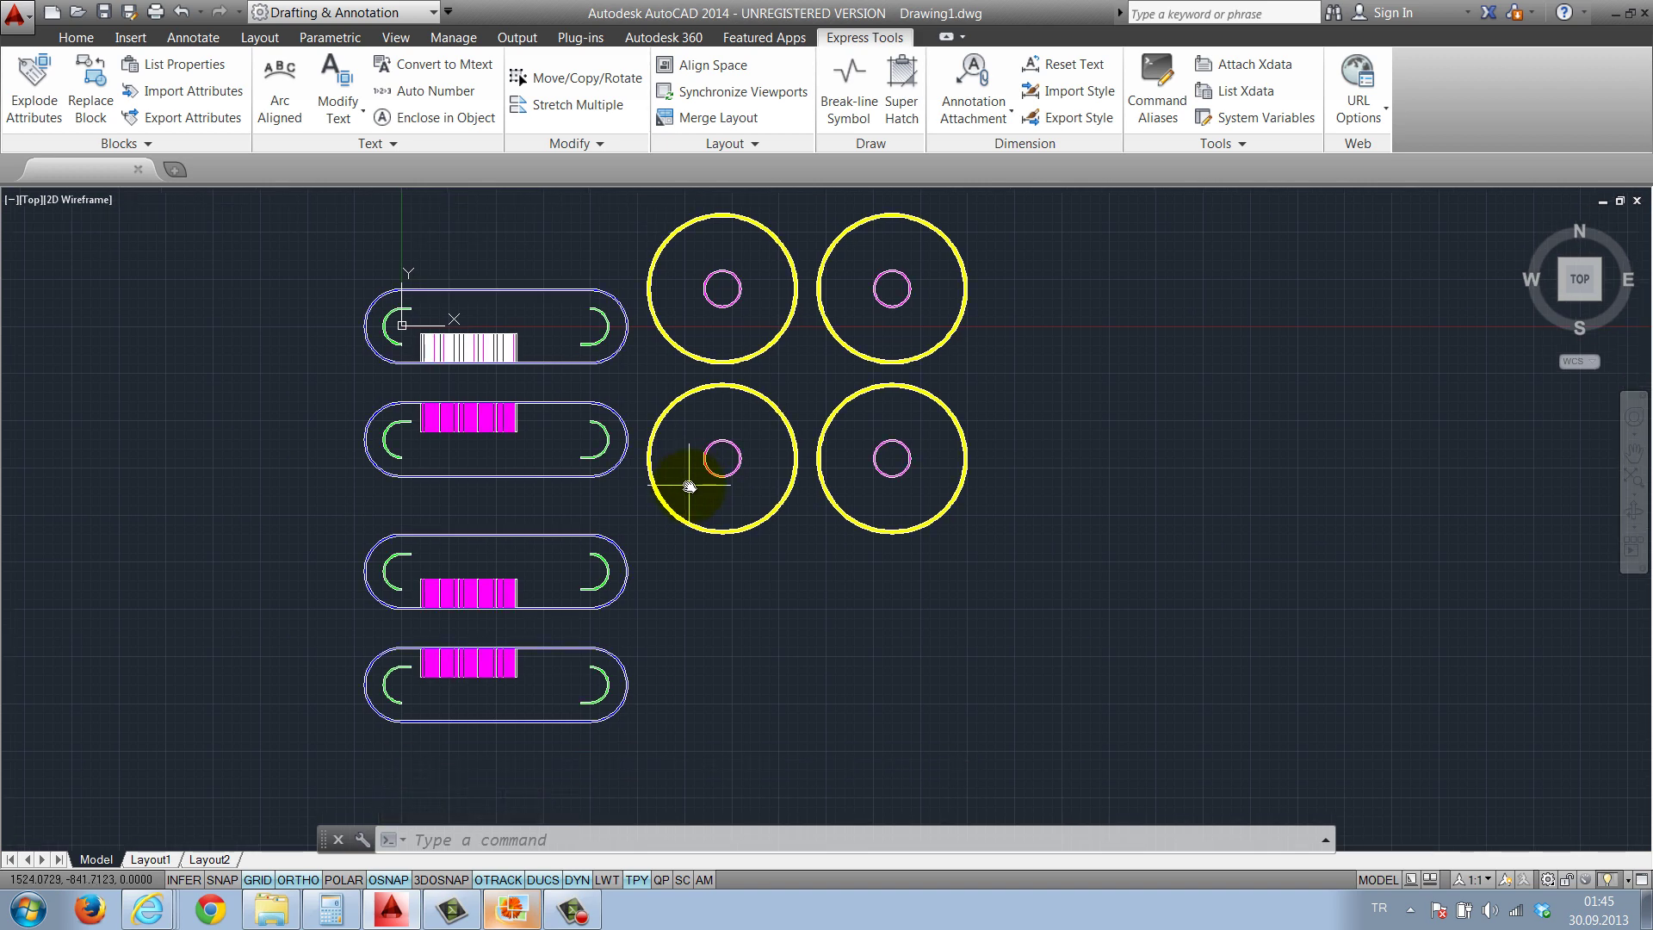
Switch the ribbon to the Home tab's drawing and modifying tools
left_click(84, 38)
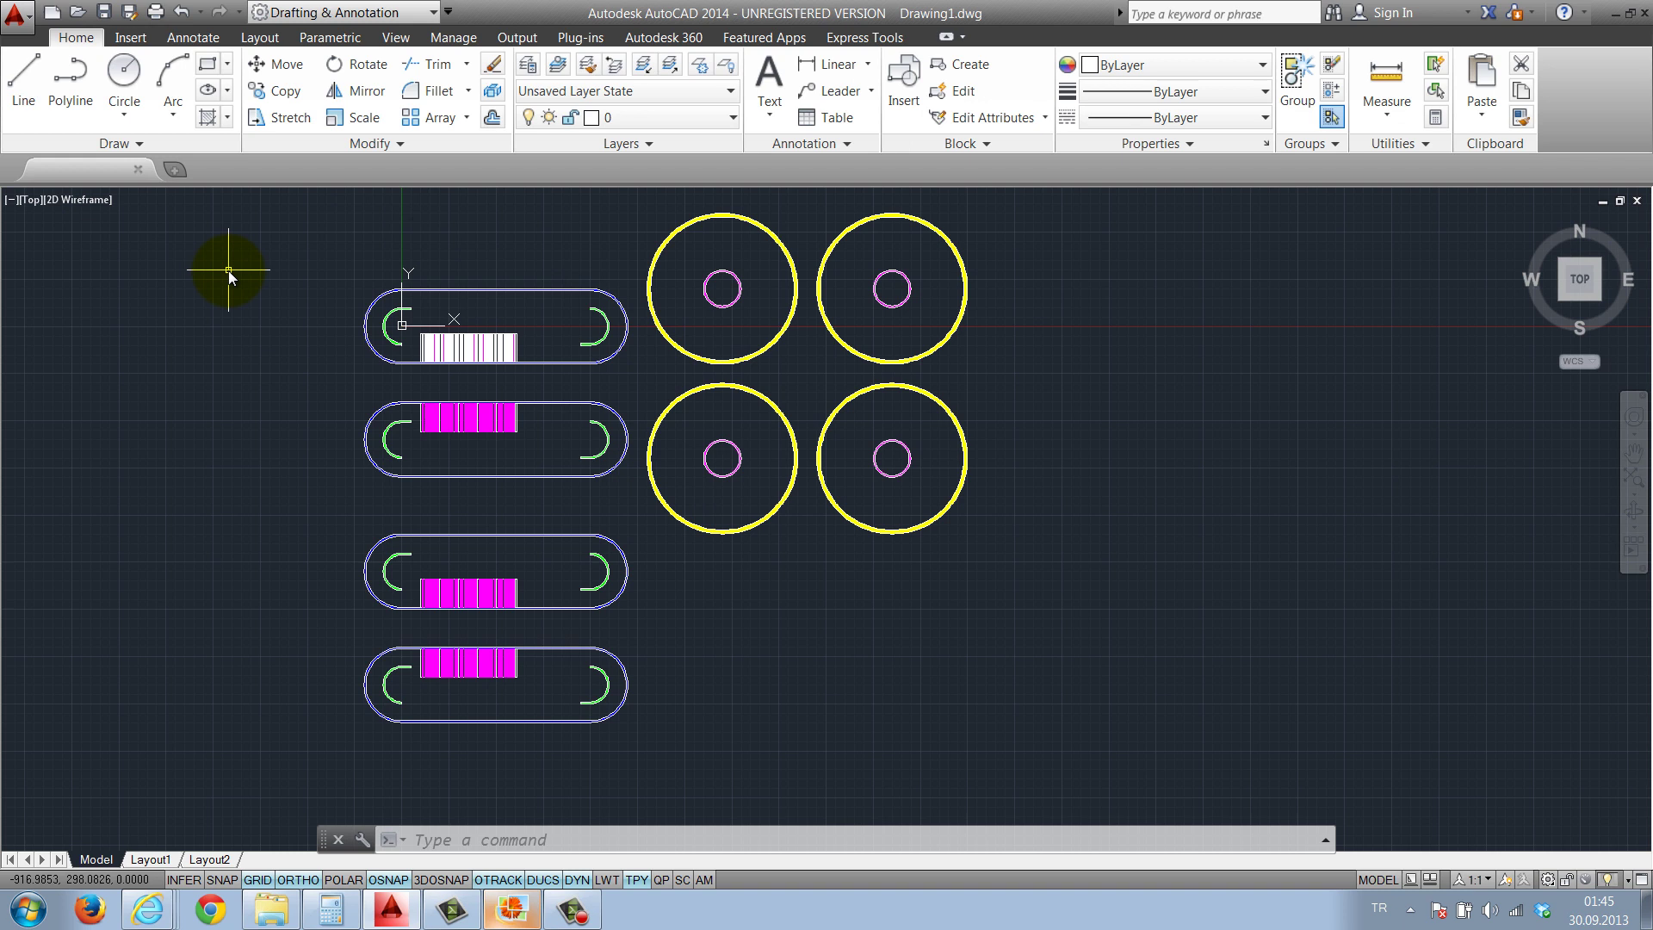